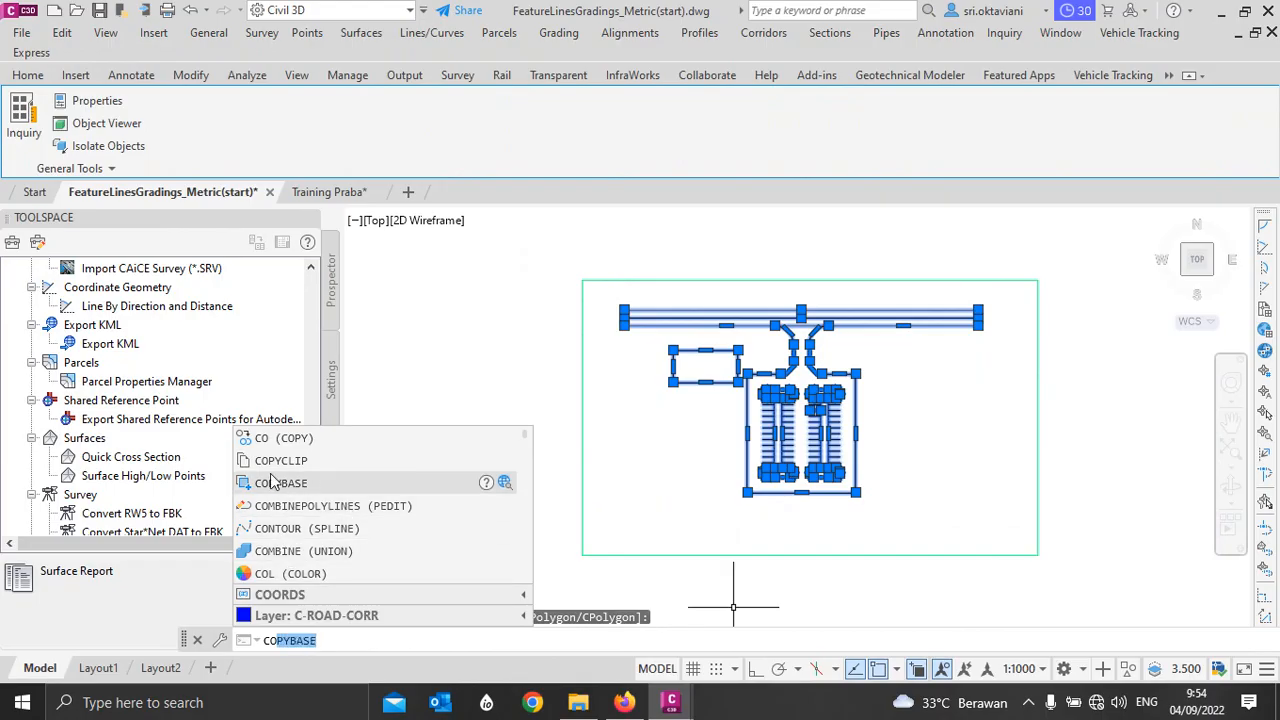
Step: Copy the selected road and parking lot linework and paste it into the Training Praba drawing, below the site boundary
key("Return")
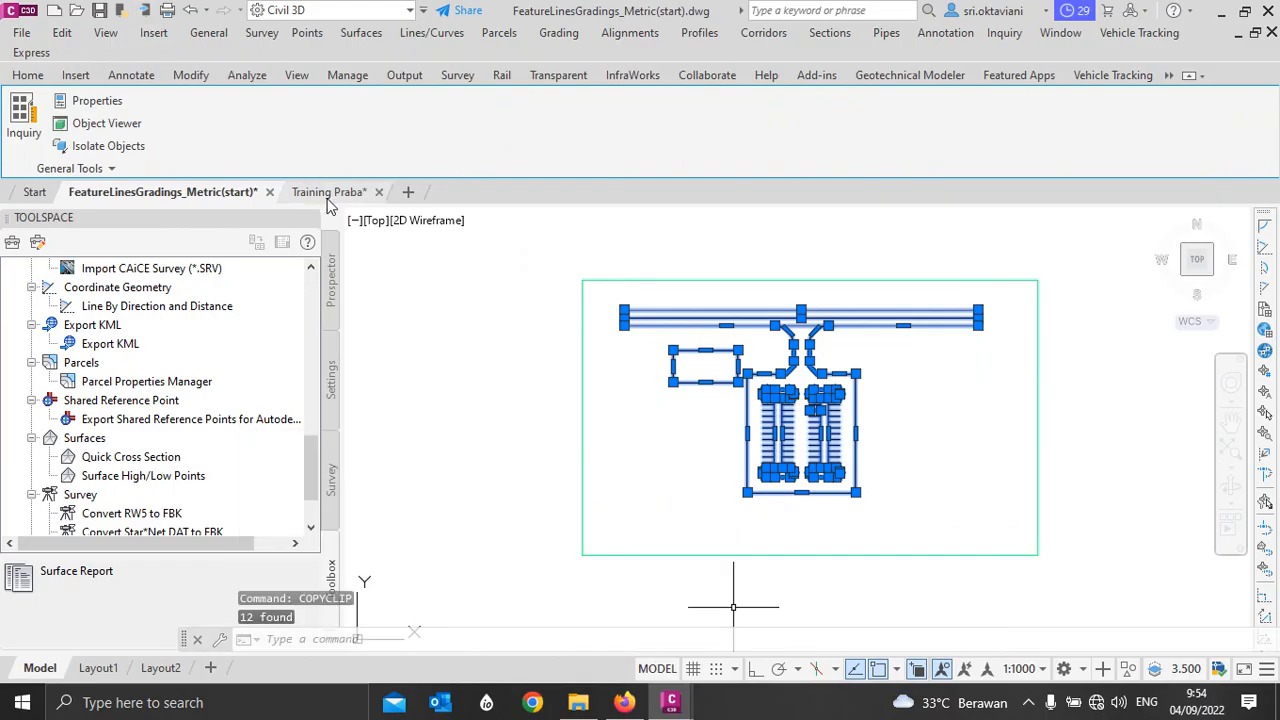
left_click(340, 192)
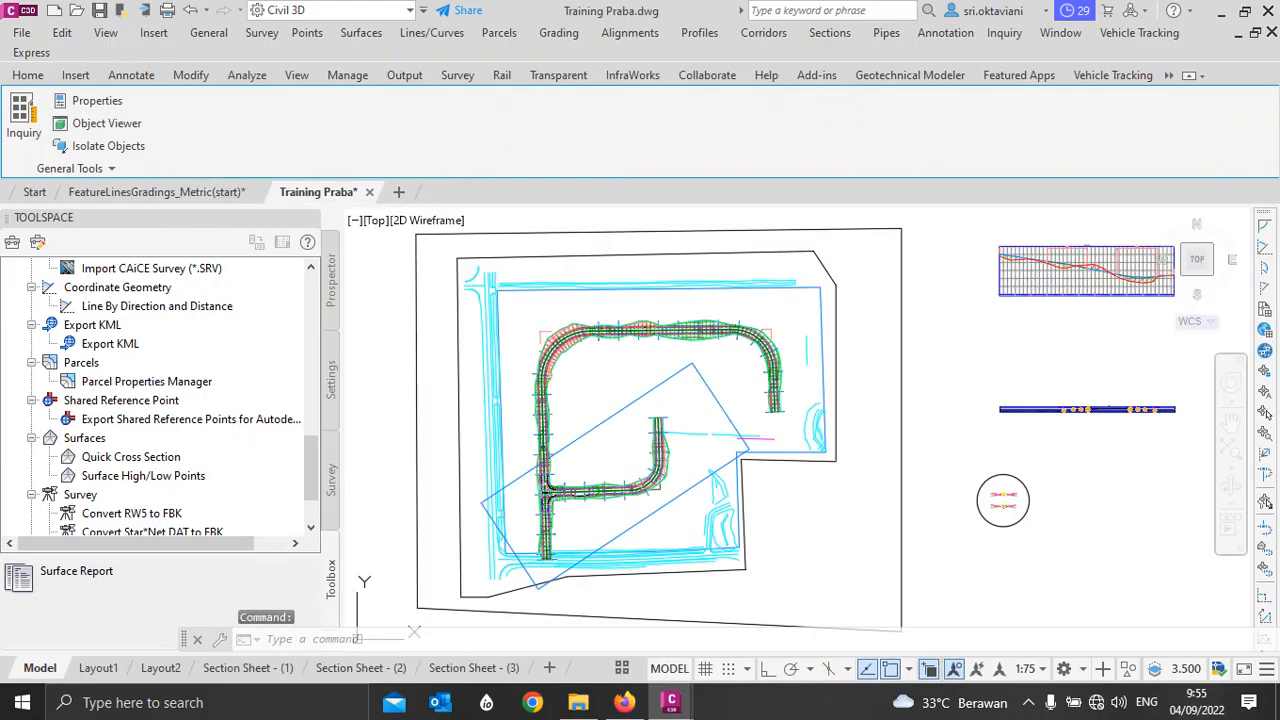
scroll(633, 292, "down", 2)
middle_click_drag(763, 471, 740, 405)
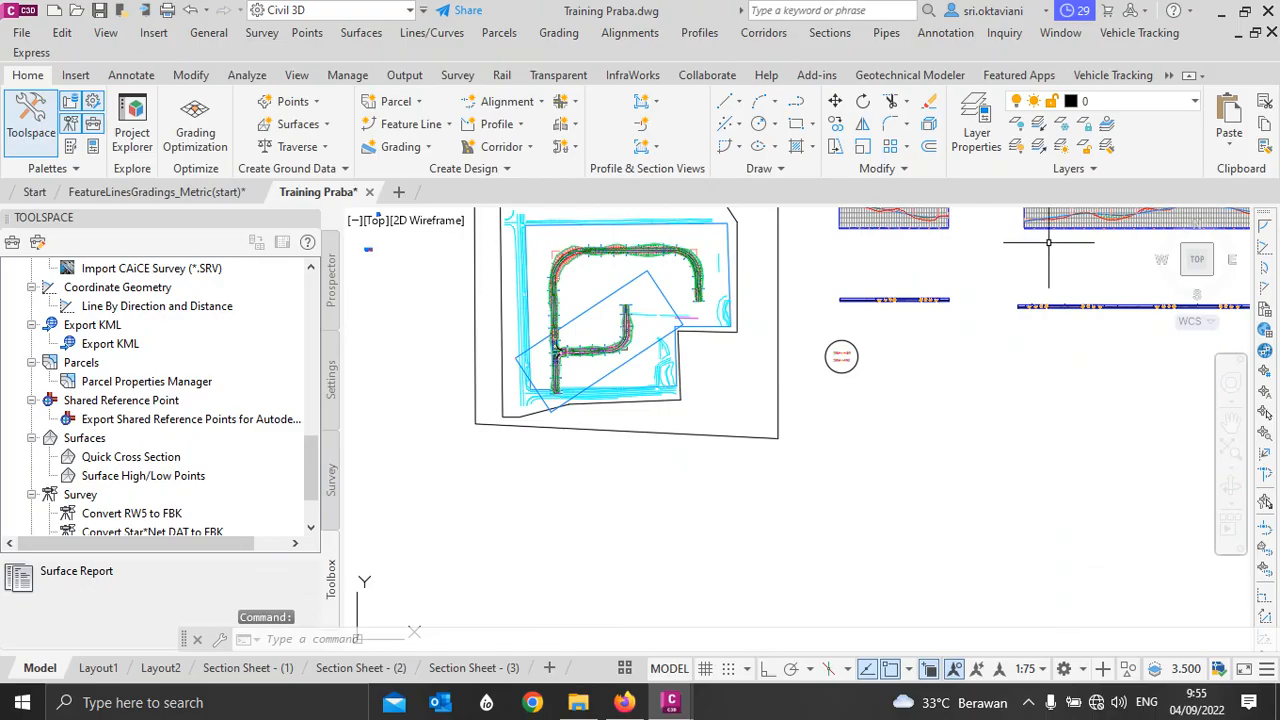
left_click(1229, 150)
left_click(1137, 177)
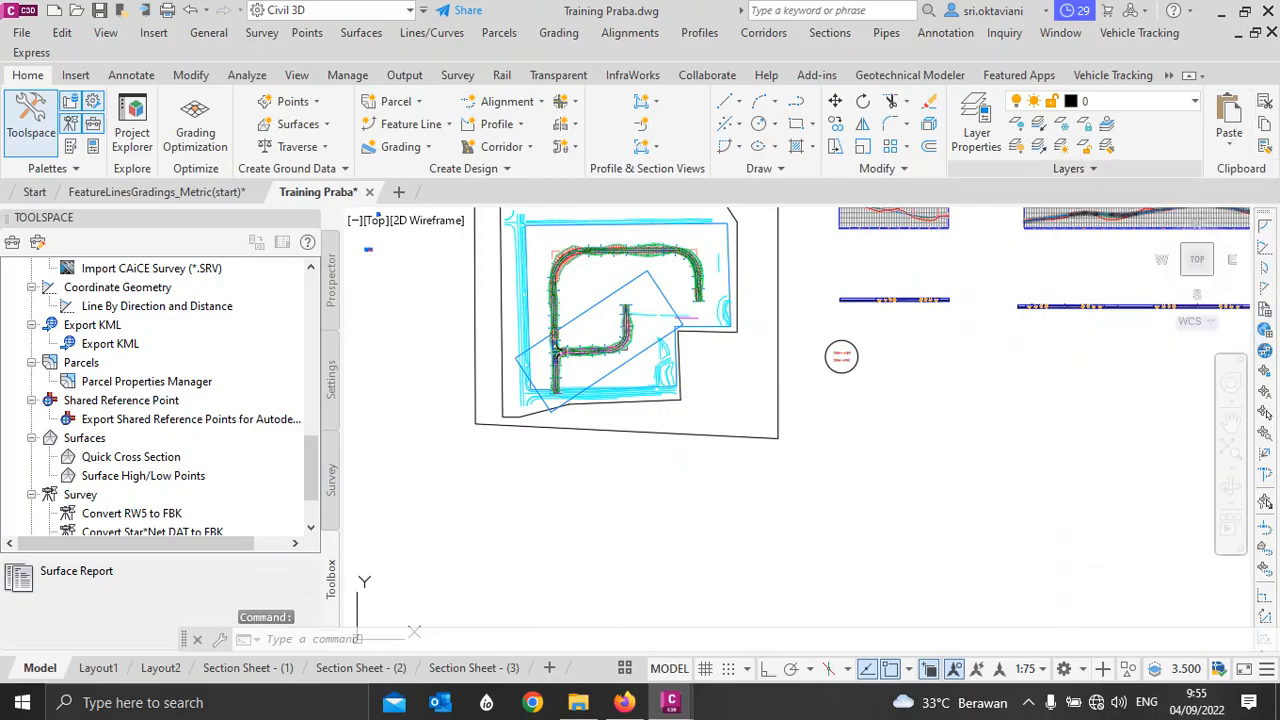
left_click(784, 534)
scroll(784, 534, "up", 2)
middle_click_drag(748, 527, 816, 609)
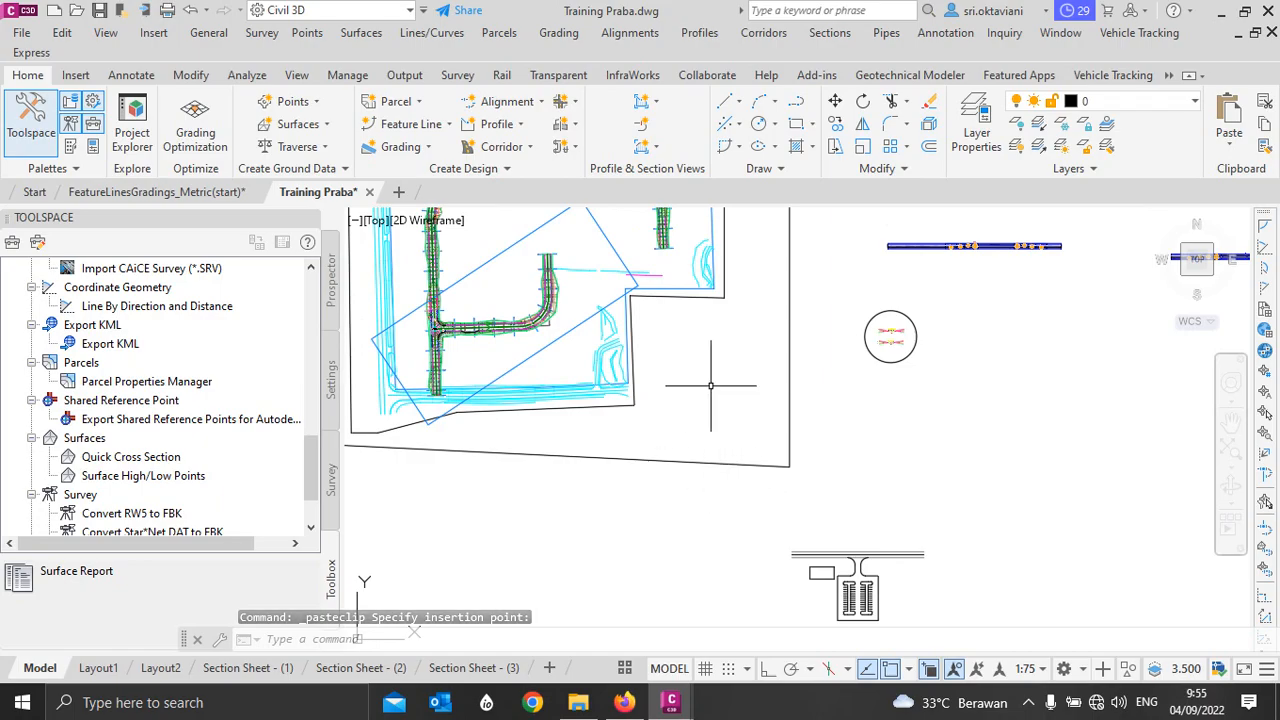
Step: Hide the rotated rectangular view frame that overlaps the road corridors
scroll(635, 347, "up", 5)
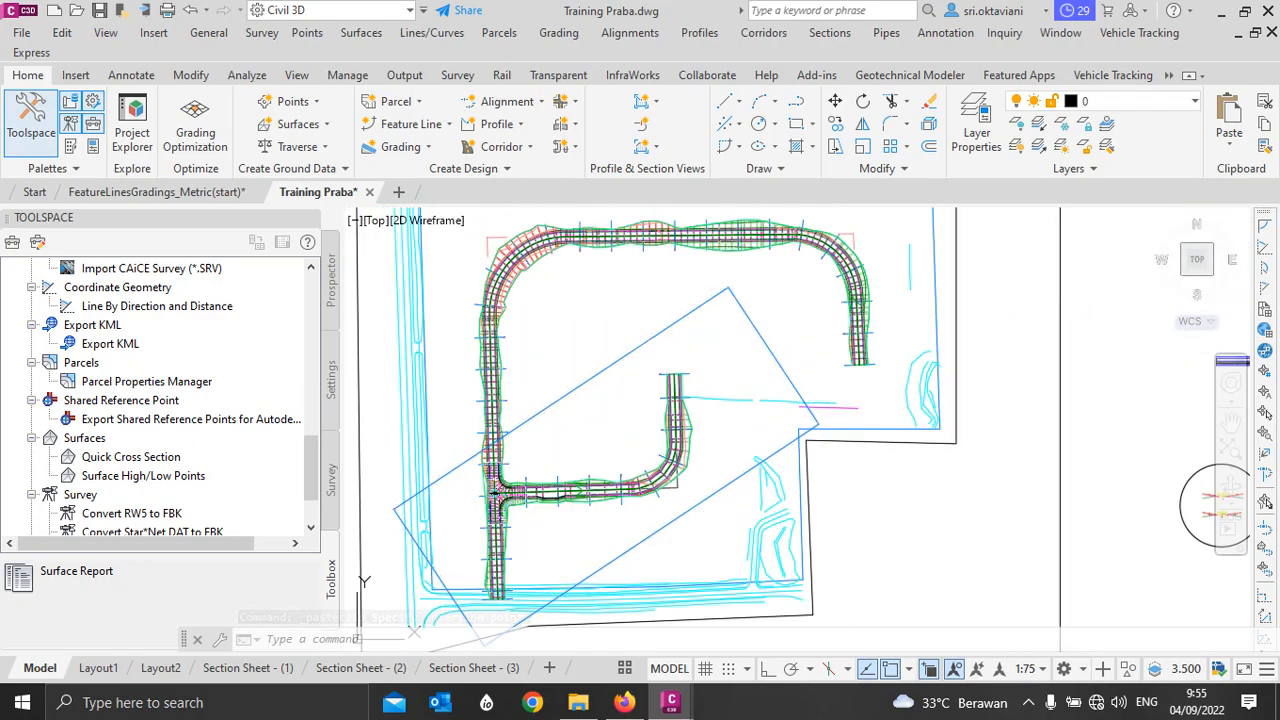
left_click(636, 348)
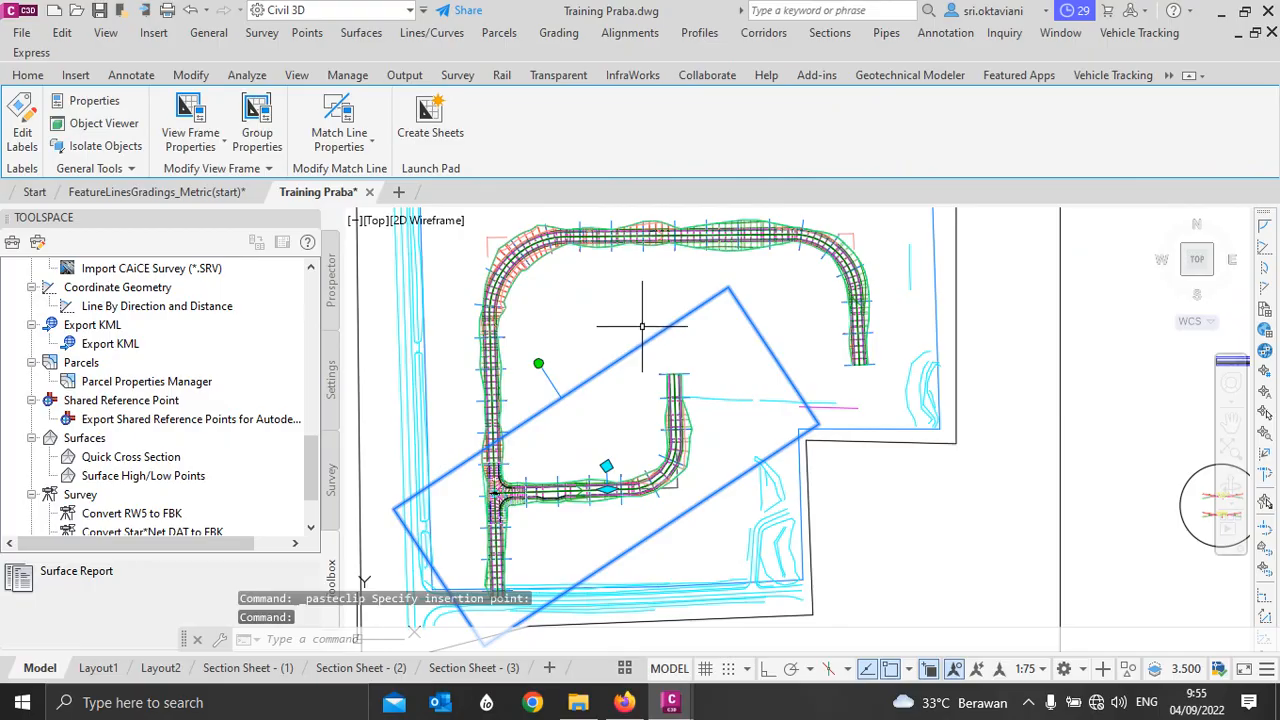
key("Escape")
key("Escape")
left_click(646, 314)
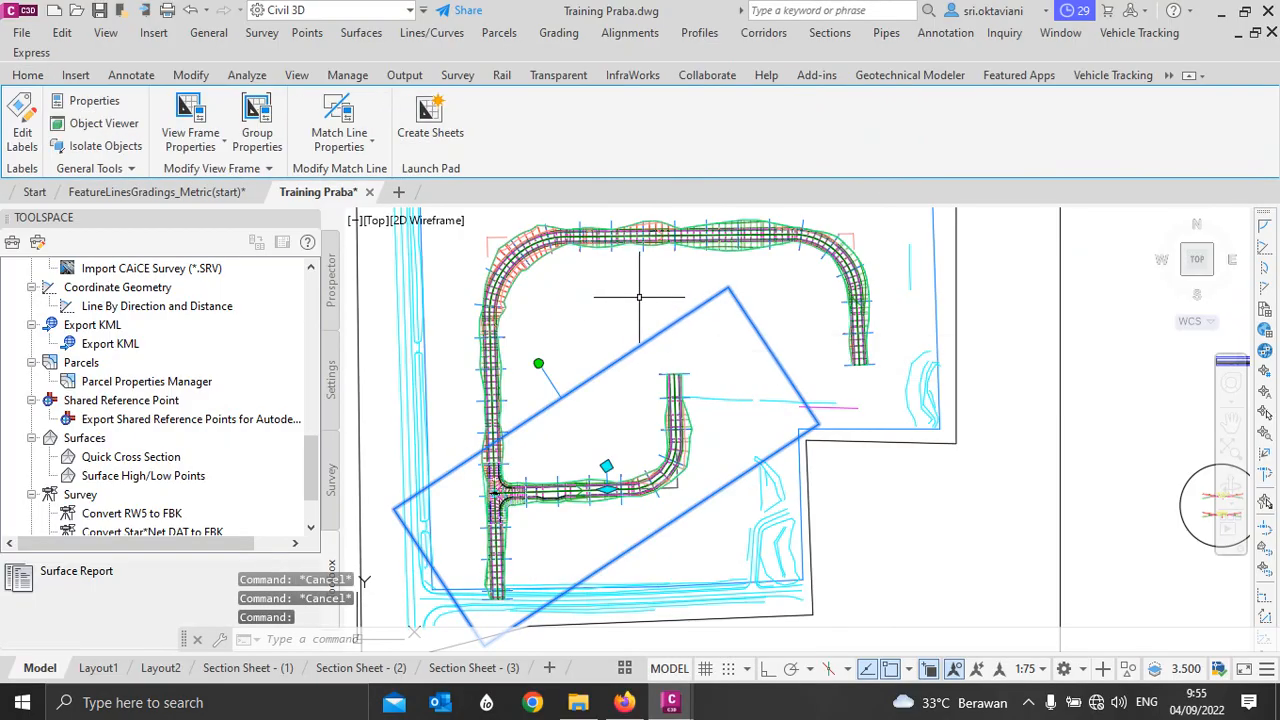
right_click(639, 297)
mouse_move(710, 351)
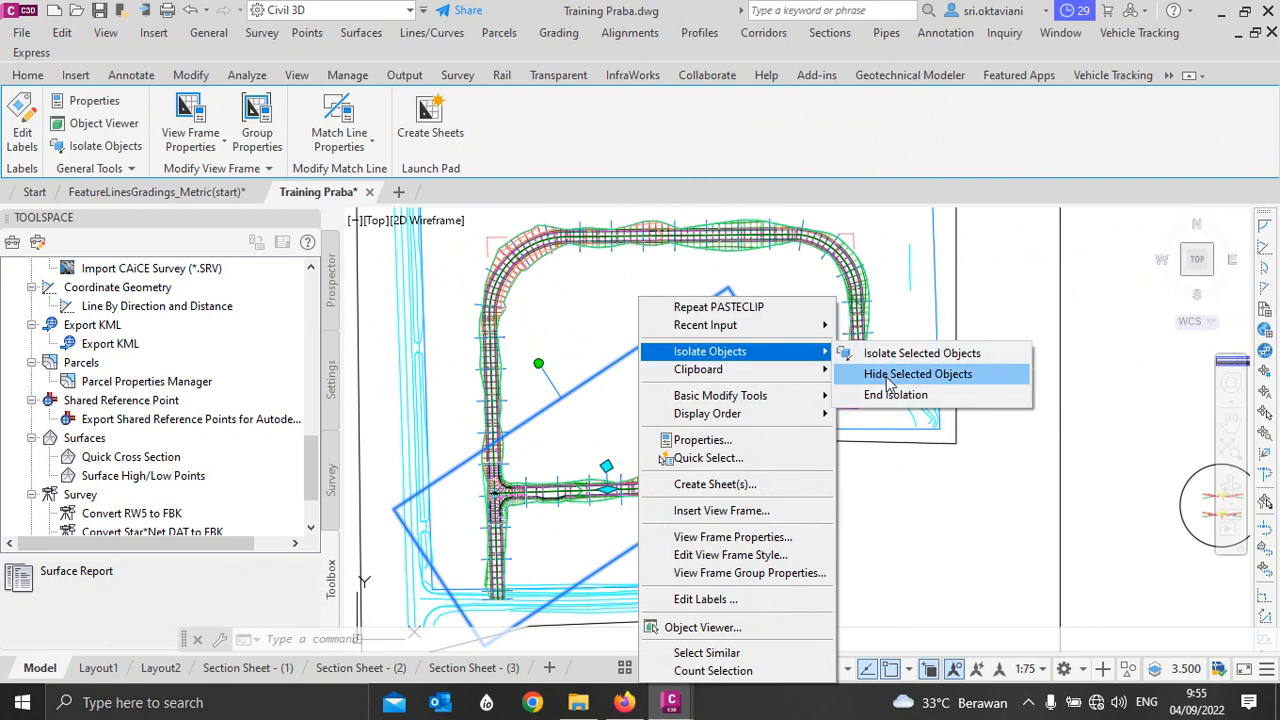
left_click(889, 377)
Step: Hide the long road corridor that loops around the site so that its alignment is exposed
scroll(535, 213, "up", 4)
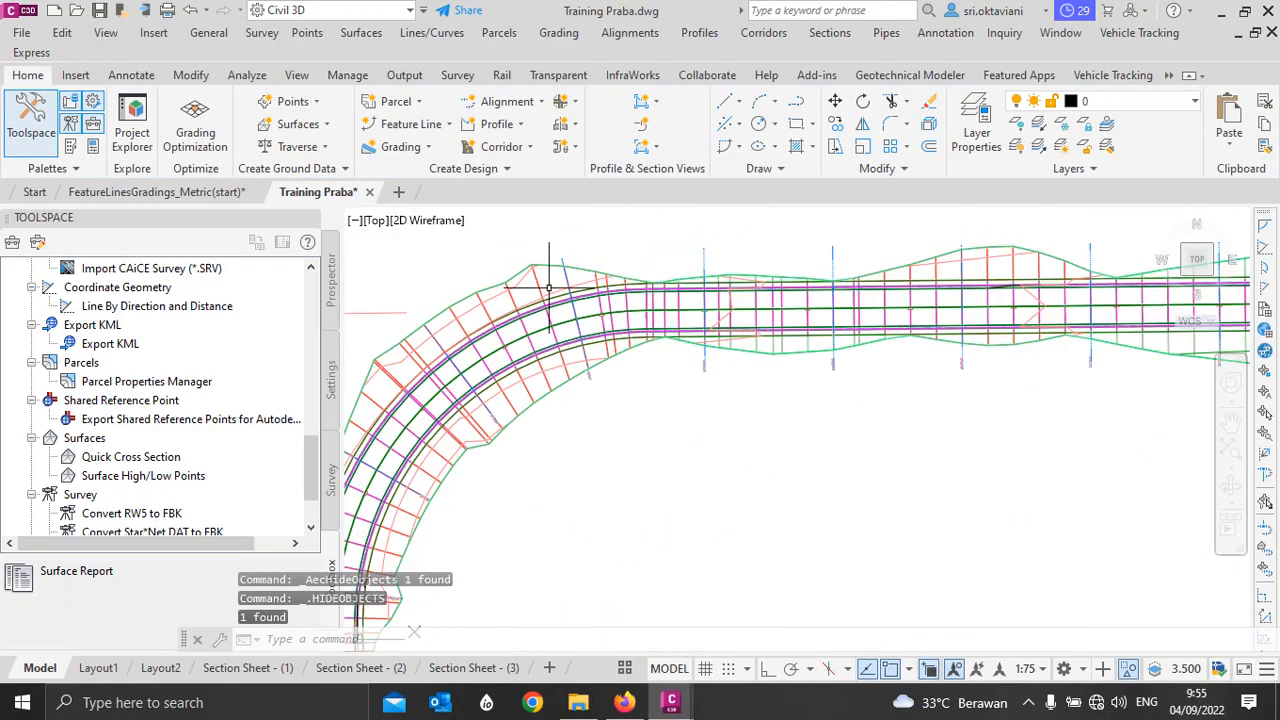
left_click(530, 290)
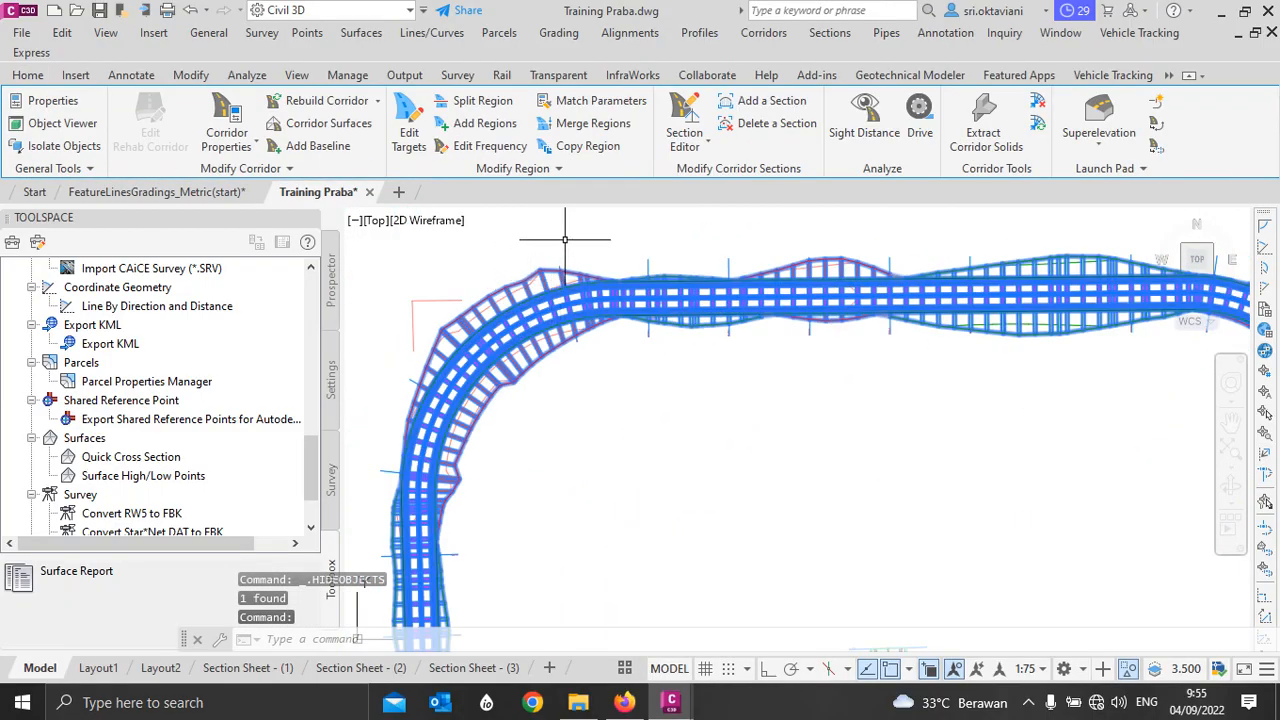
right_click(614, 238)
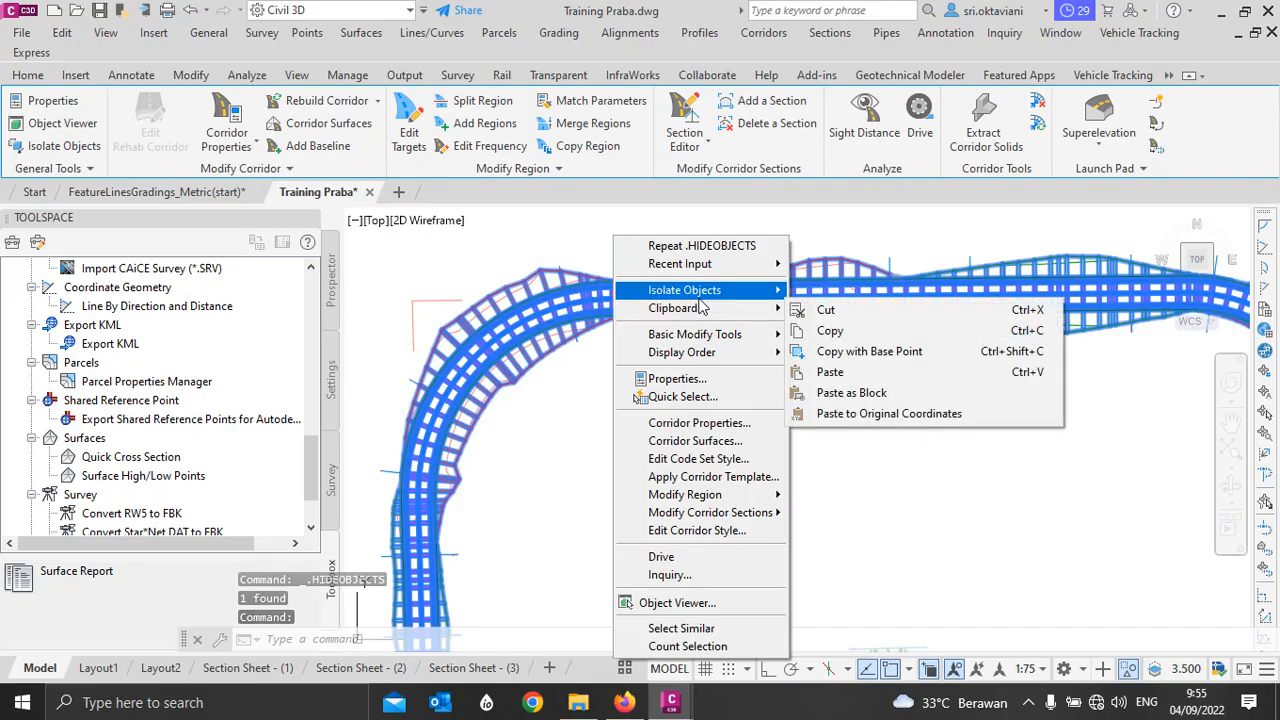
left_click(820, 311)
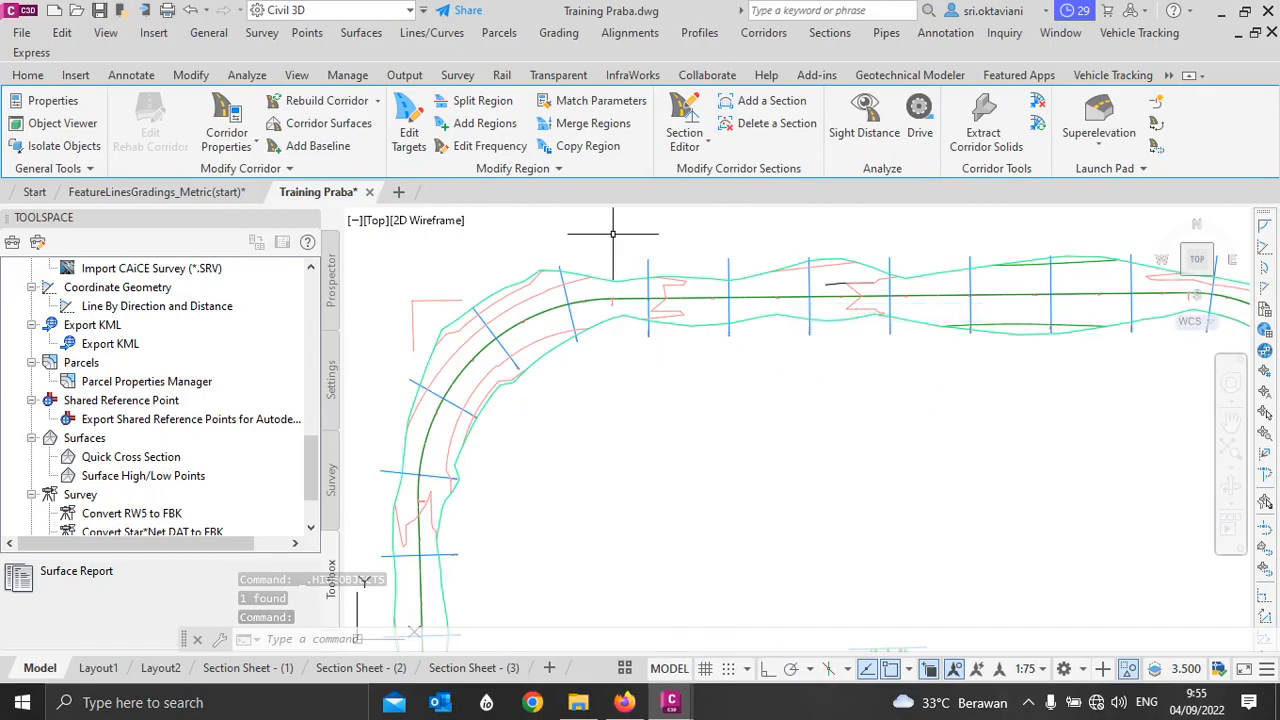
Step: Move the pasted road and parking linework from the road centreline's west end to the alignment's curve point near station 10+311
scroll(590, 290, "down", 2)
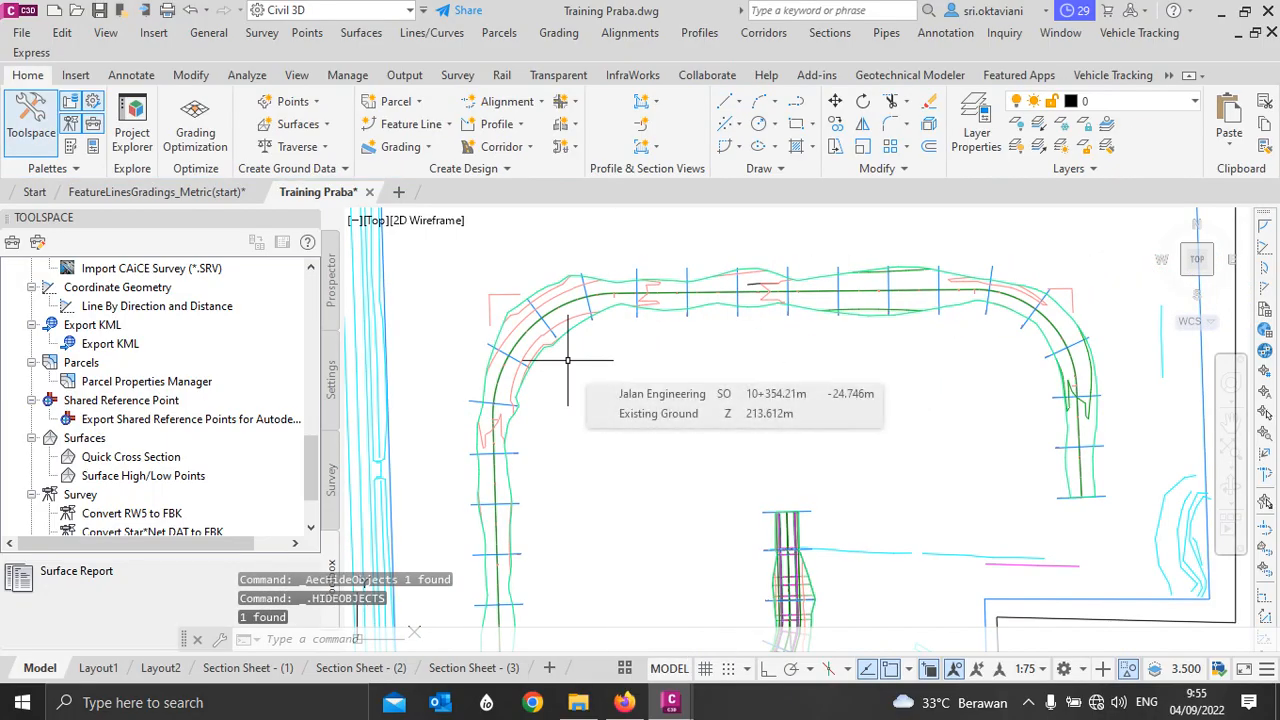
scroll(565, 358, "down", 2)
scroll(680, 355, "up", 5)
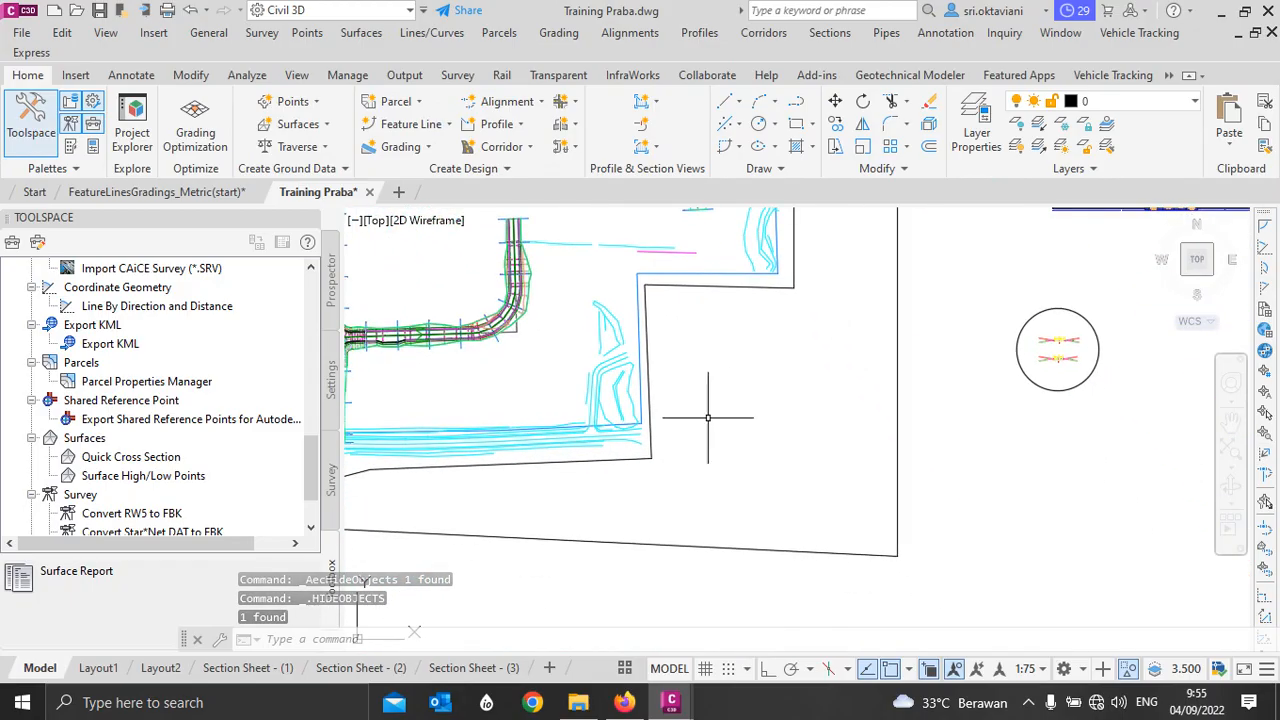
scroll(730, 450, "down", 2)
scroll(757, 451, "up", 5)
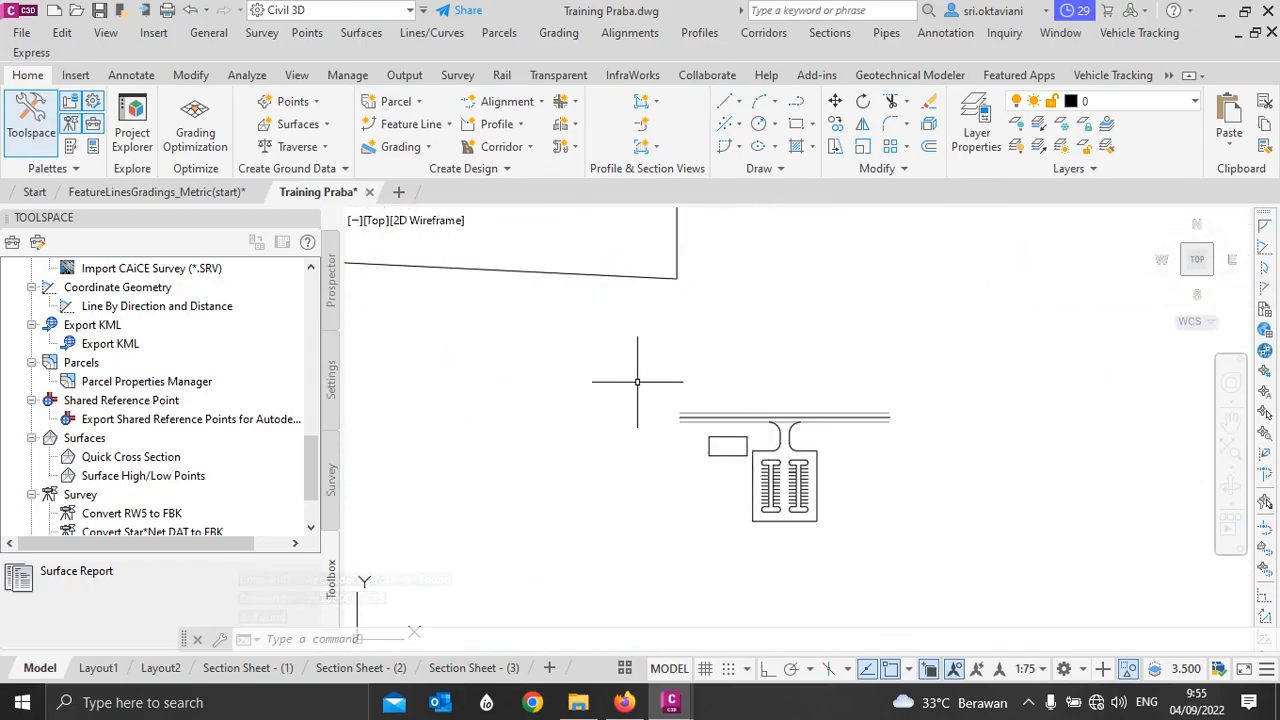
left_click(616, 379)
left_click(945, 598)
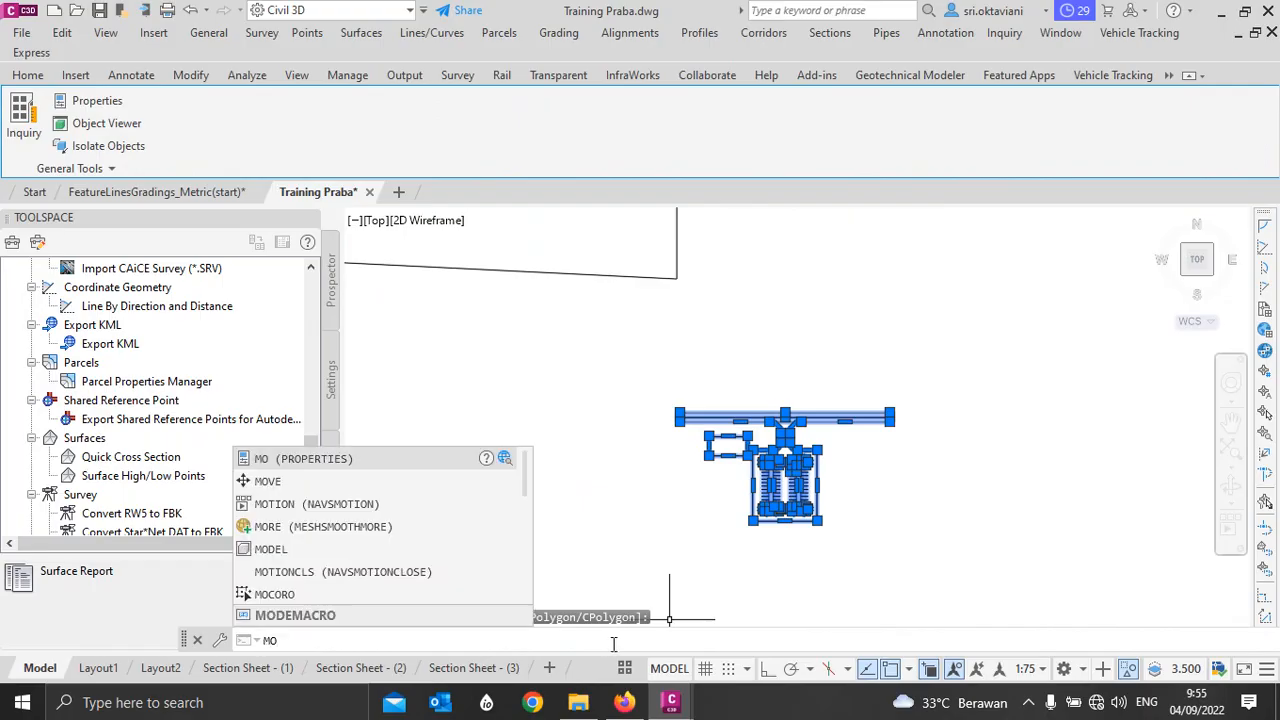
left_click(267, 481)
scroll(760, 430, "up", 4)
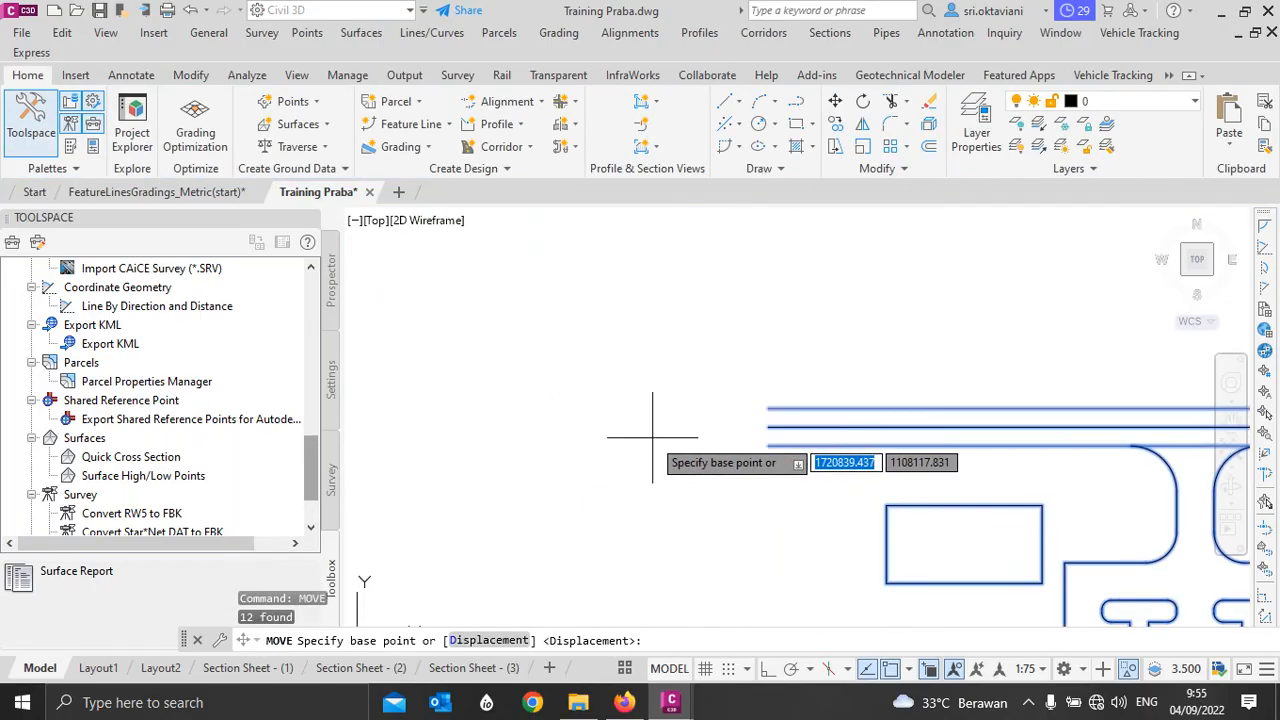
left_click(812, 400)
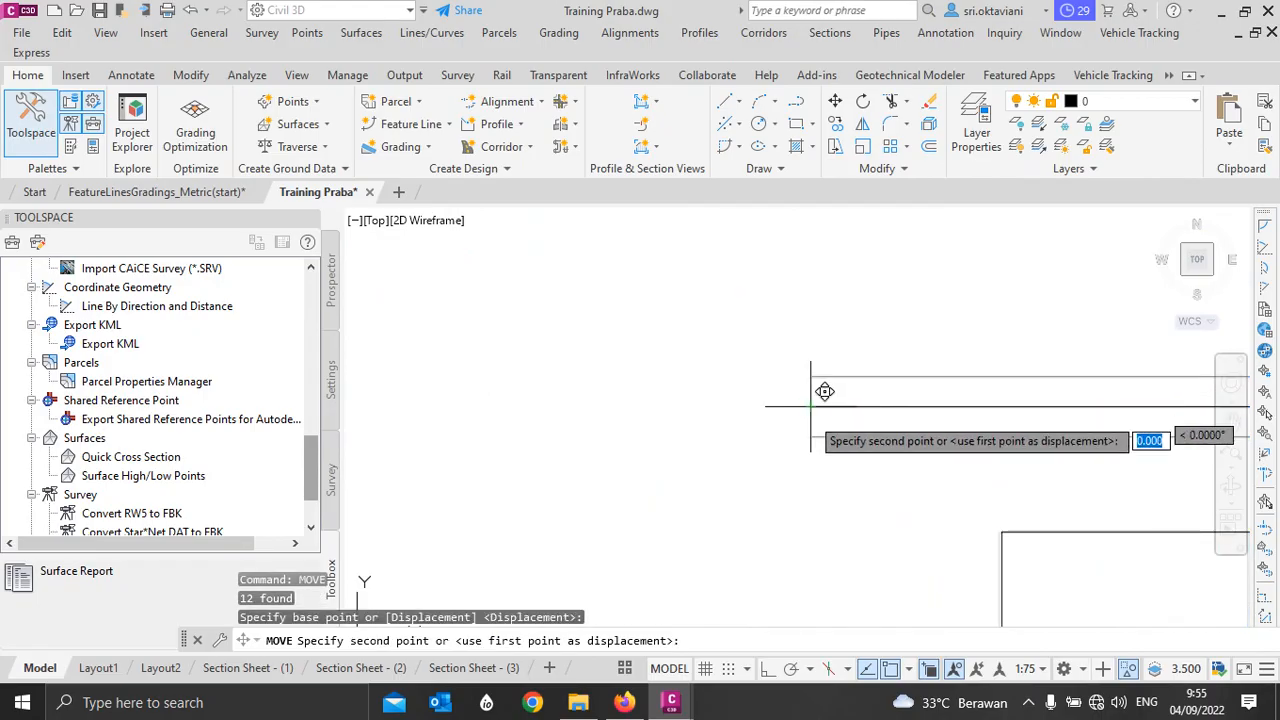
scroll(811, 468, "down", 3)
scroll(797, 483, "down", 5)
middle_click_drag(625, 291, 678, 388)
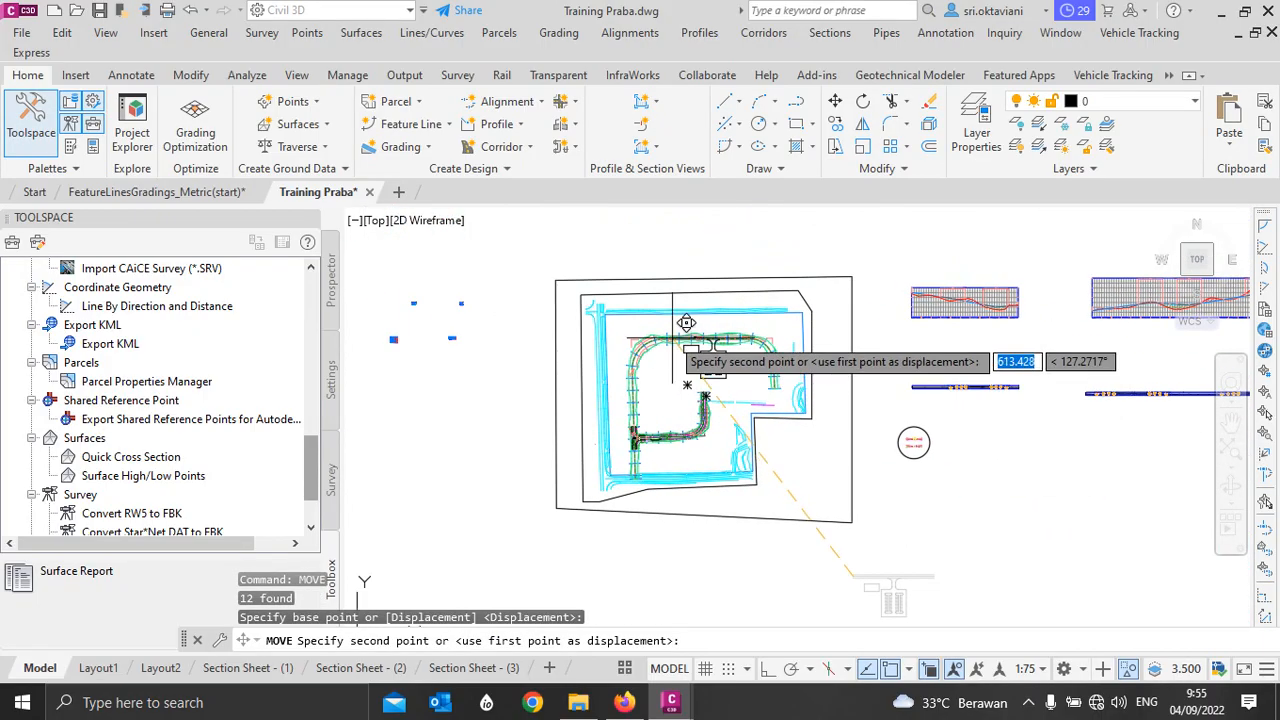
scroll(662, 370, "up", 5)
scroll(660, 350, "up", 8)
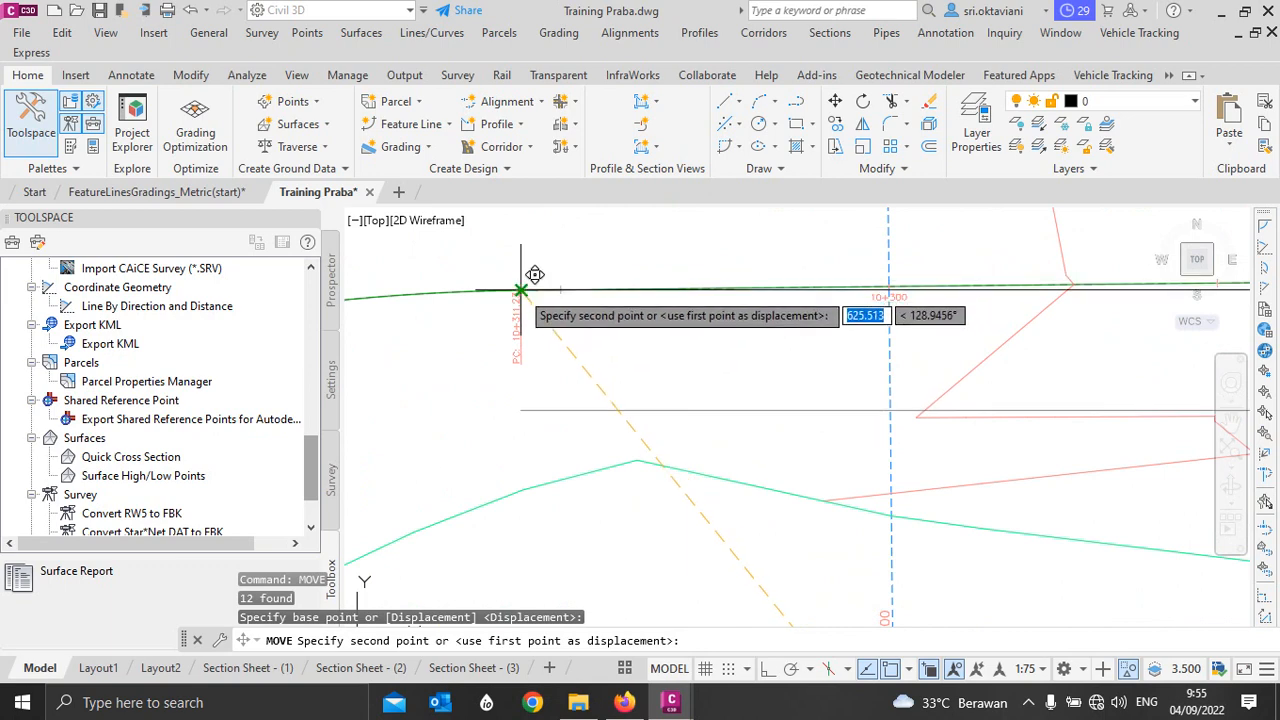
left_click(520, 290)
Step: Stretch the east end of the pasted road centreline onto the alignment between stations 10+160 and 10+140
scroll(510, 370, "down", 4)
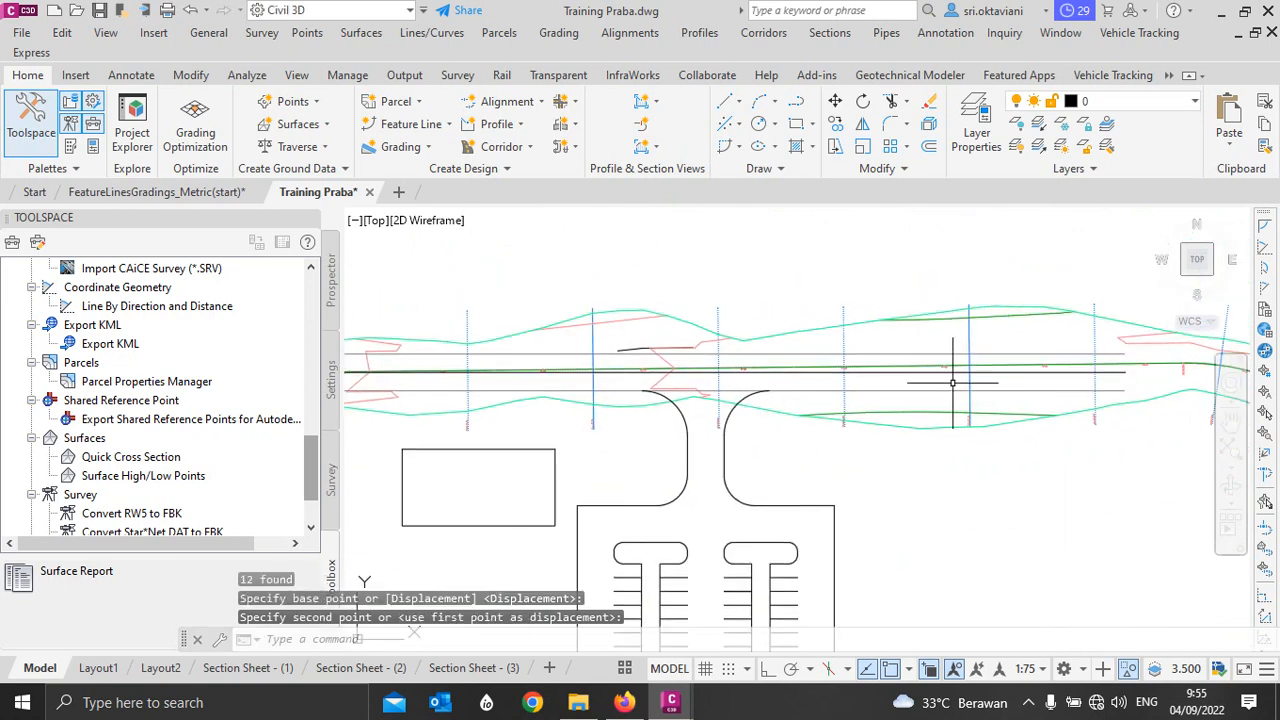
scroll(952, 382, "up", 6)
left_click(949, 439)
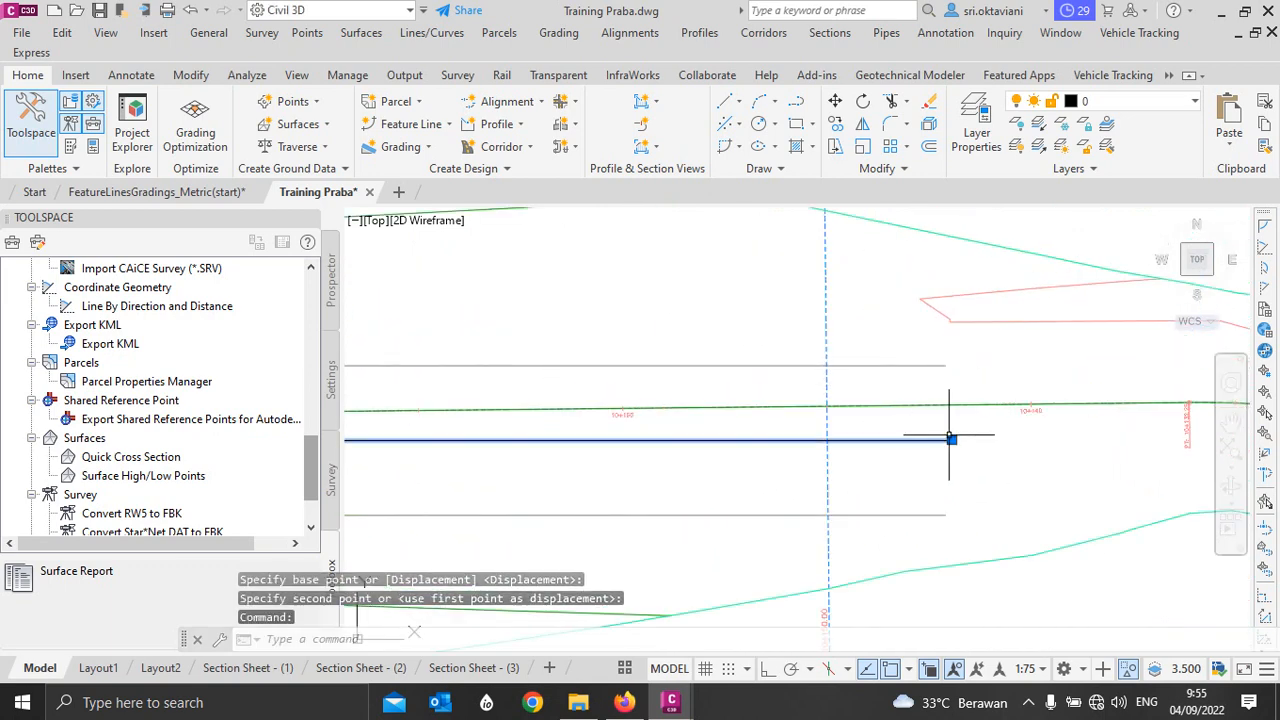
left_click(952, 440)
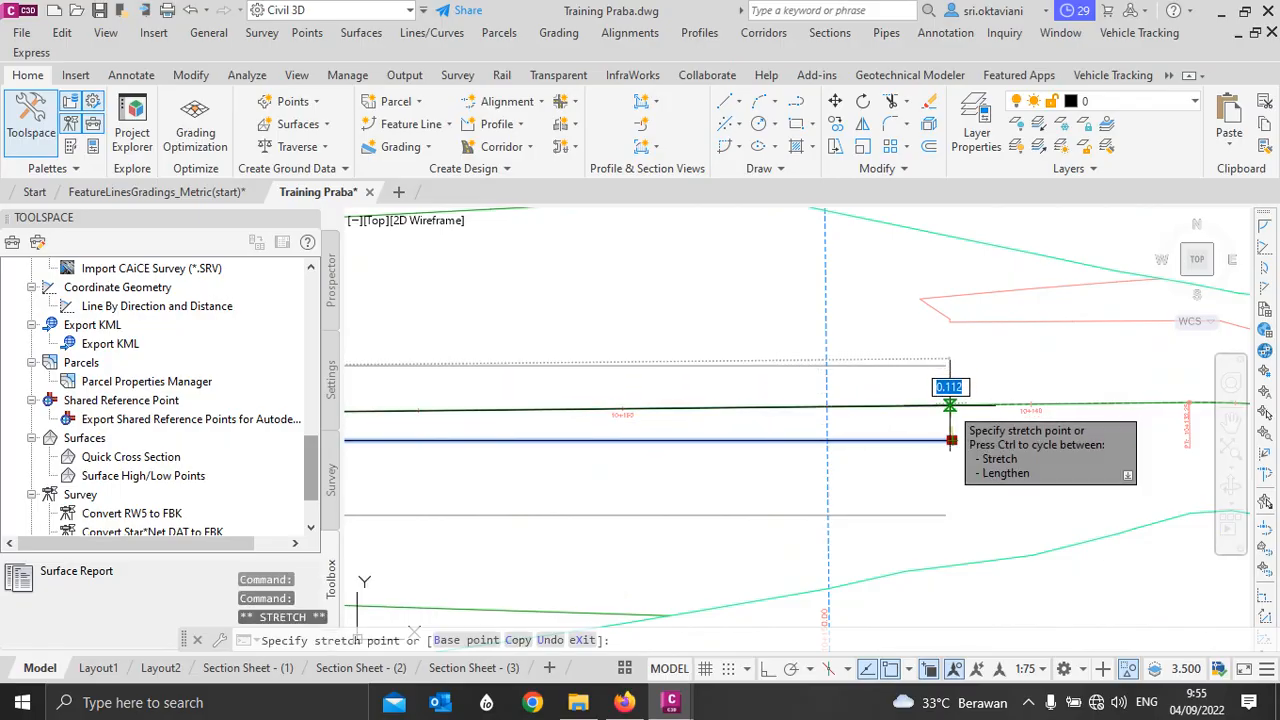
left_click(949, 362)
scroll(945, 362, "up", 2)
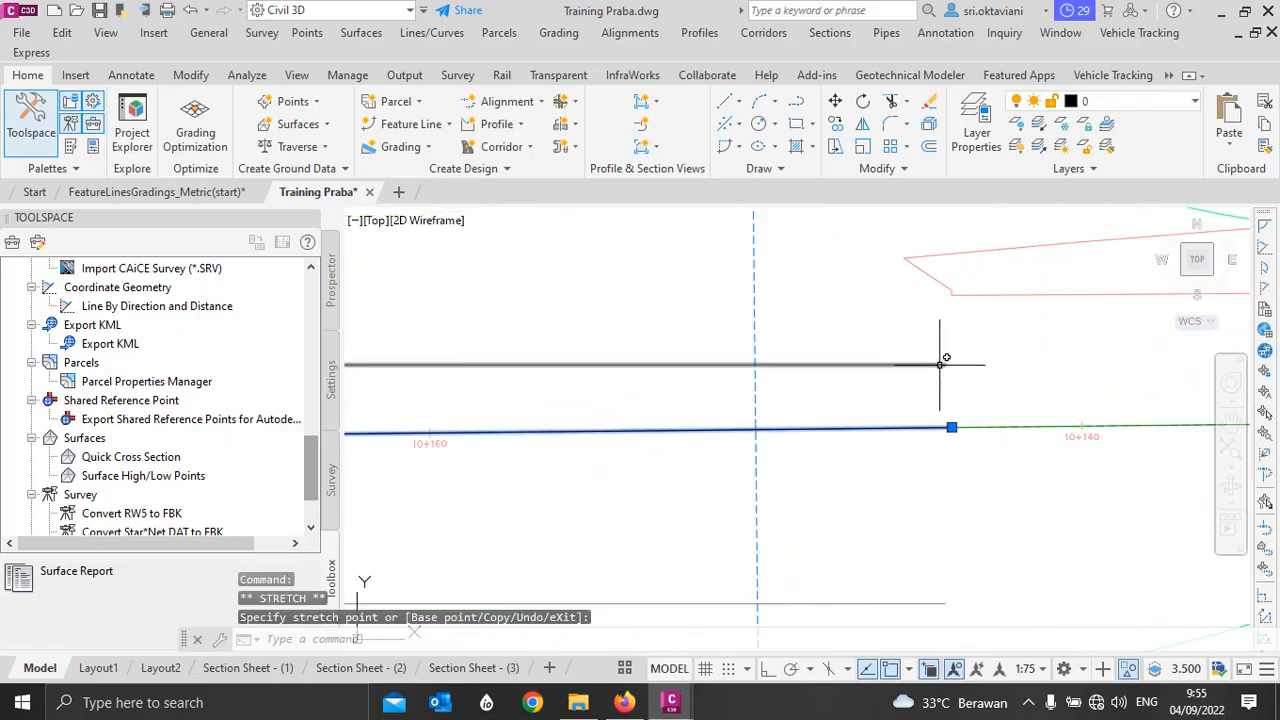
key("Escape")
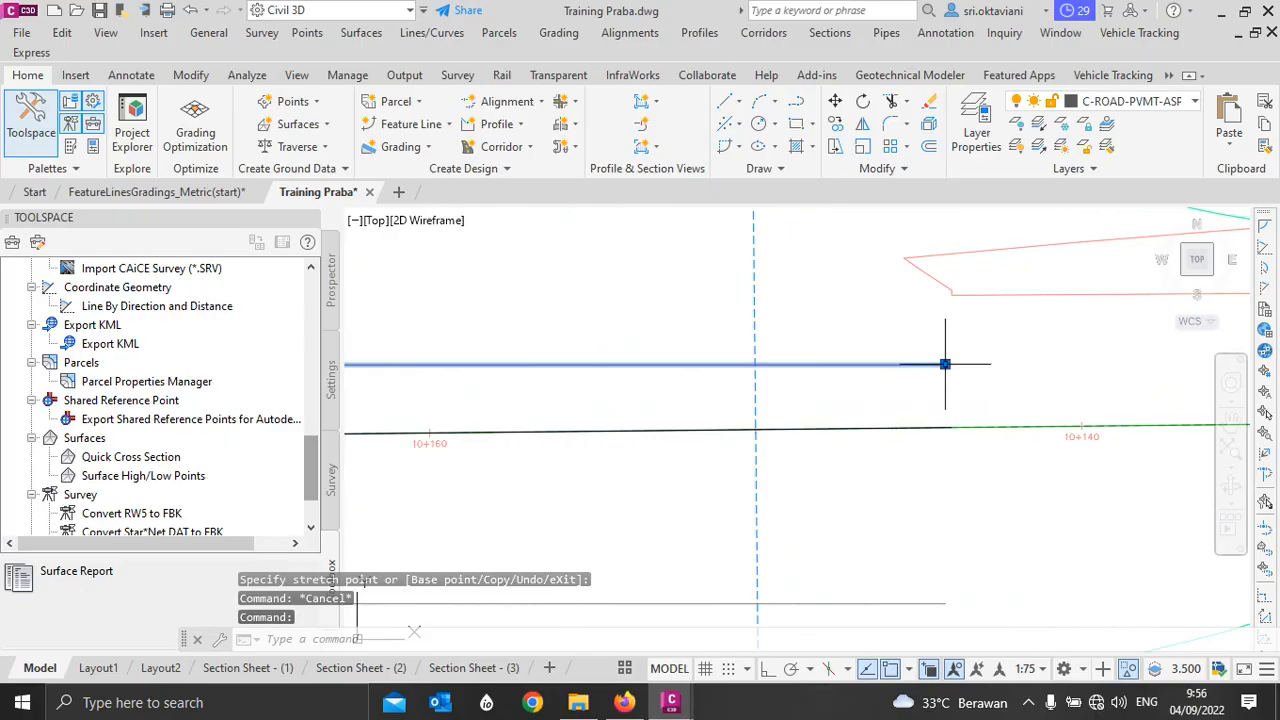
Step: Stretch the east ends of the upper and lower road edge lines upward to follow the slope of the alignment
left_click(945, 364)
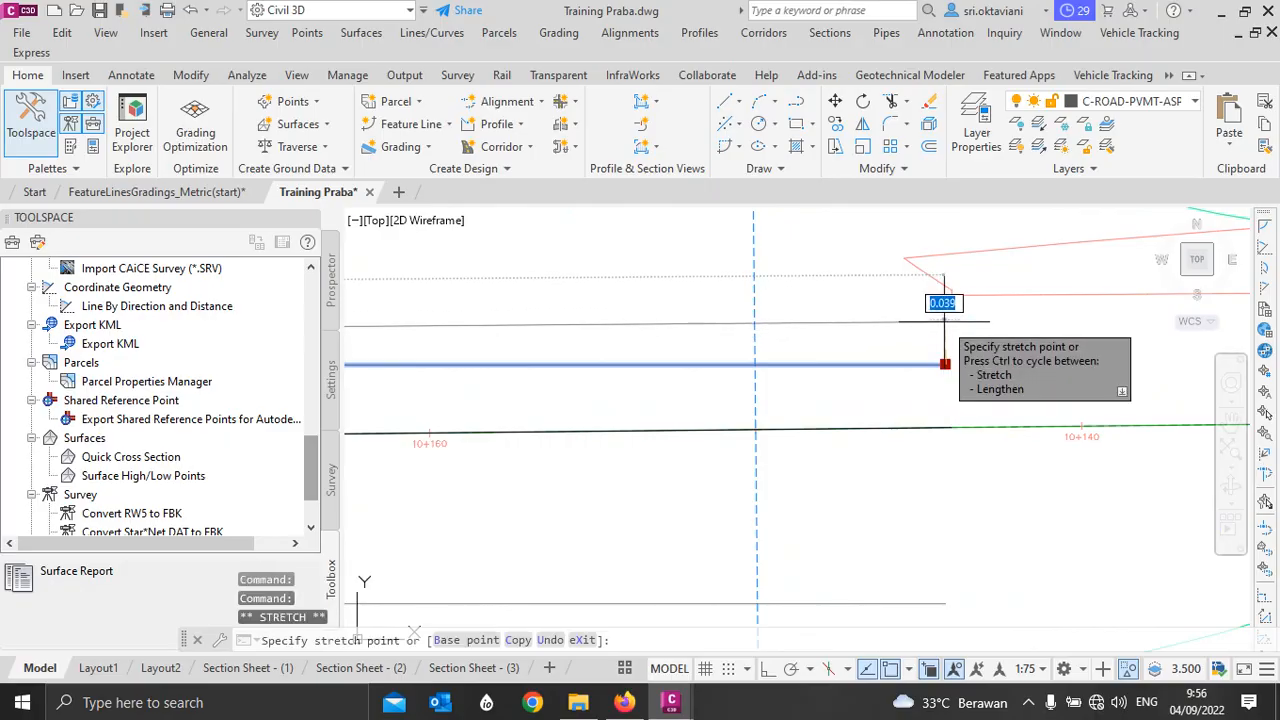
left_click(944, 328)
key("Escape")
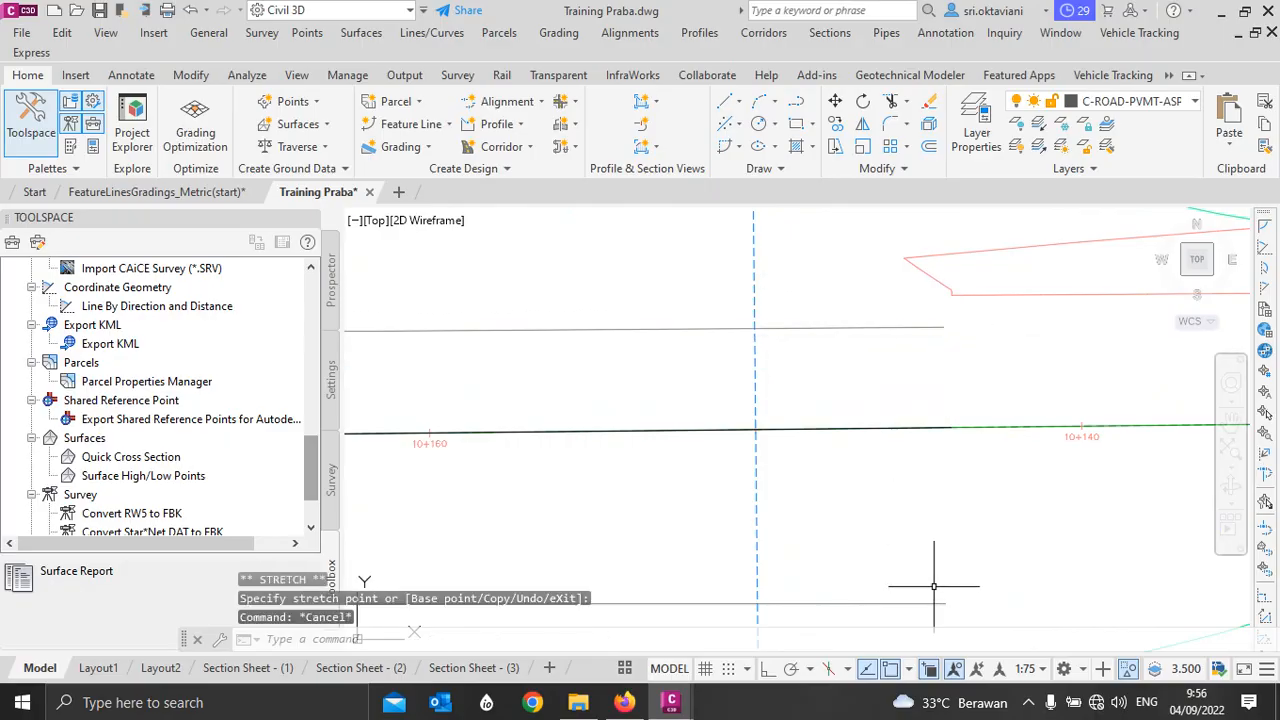
left_click(943, 600)
left_click(945, 602)
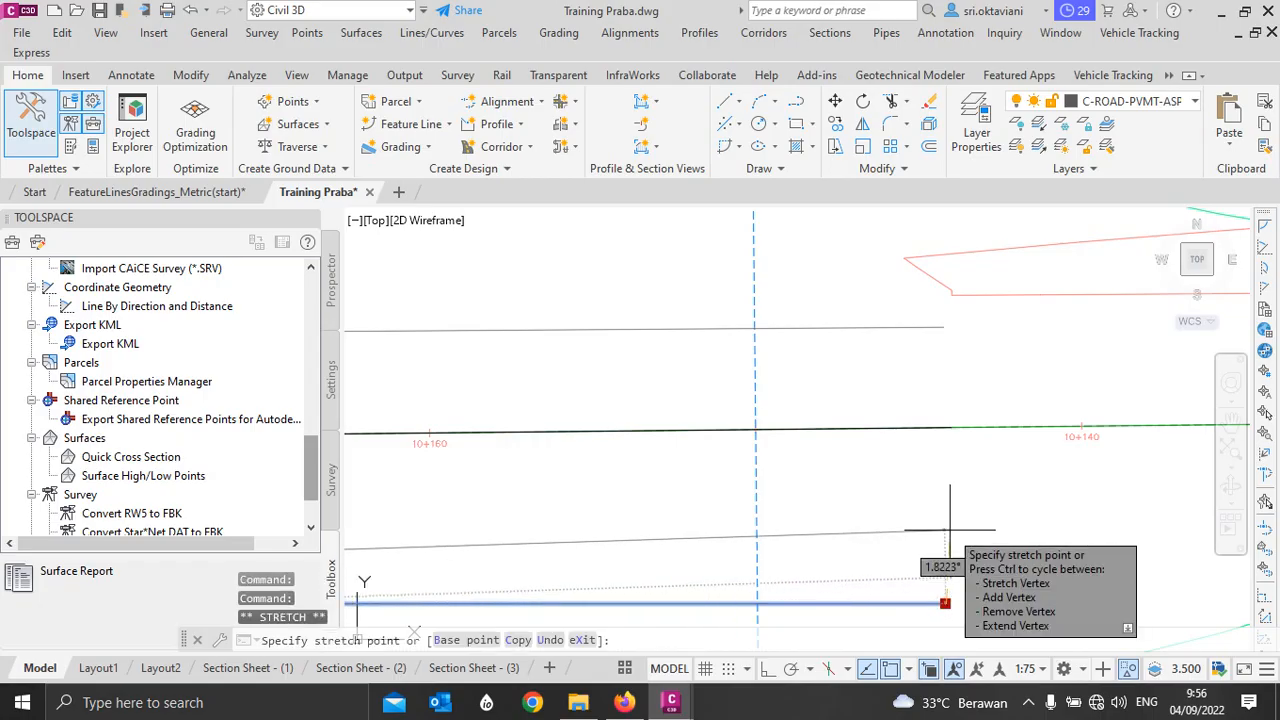
key("Escape")
Step: Choose the parking lot outline, including its entrance curves, as the object to convert into a feature line
scroll(950, 485, "down", 4)
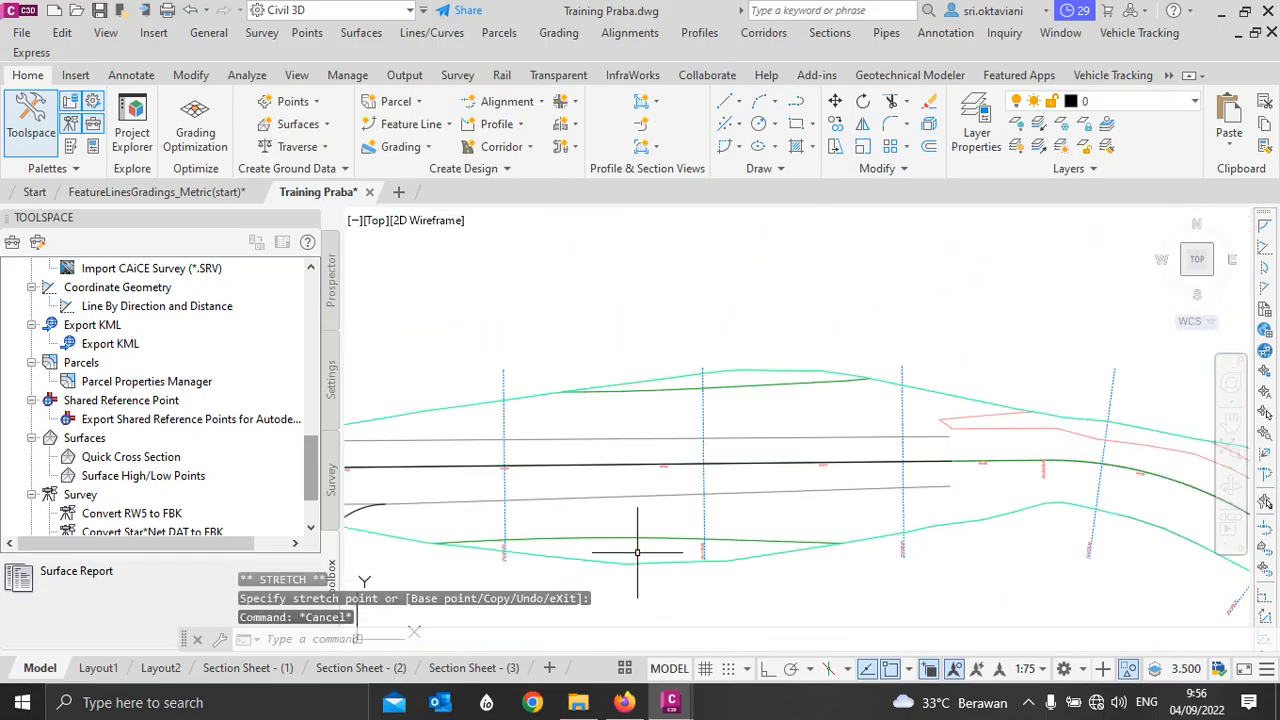
scroll(637, 552, "down", 3)
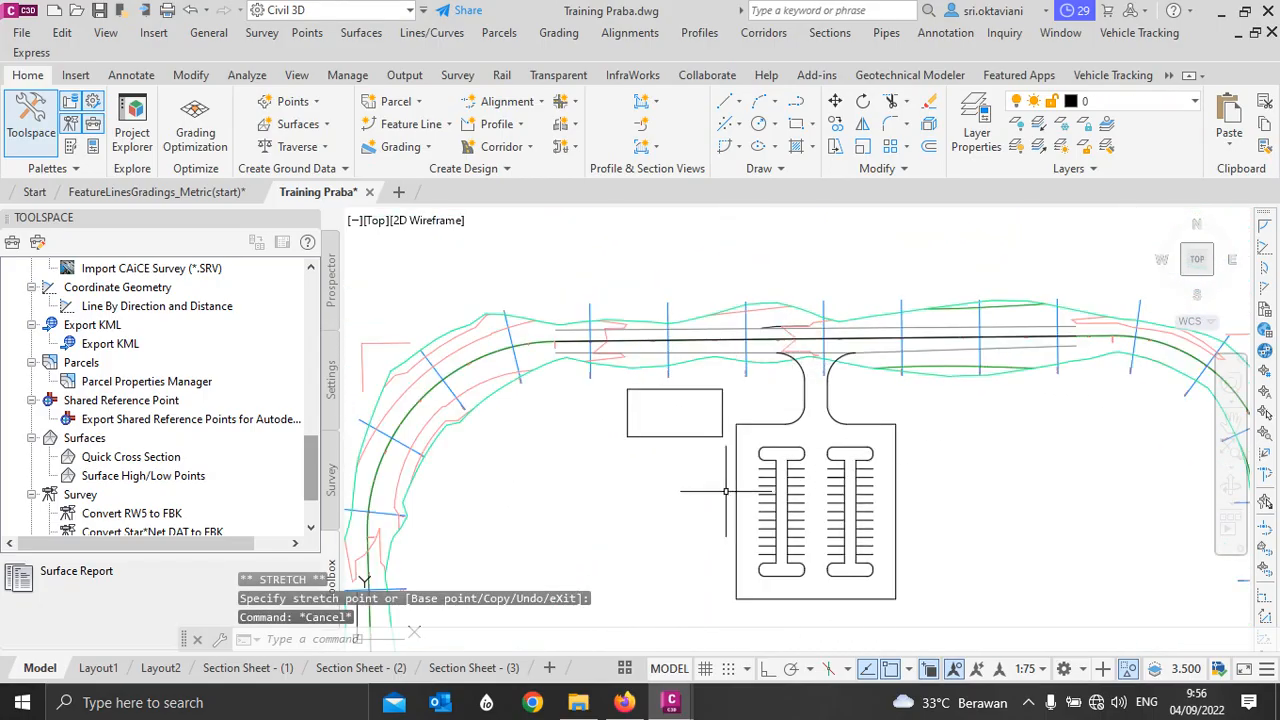
middle_click_drag(819, 468, 704, 428)
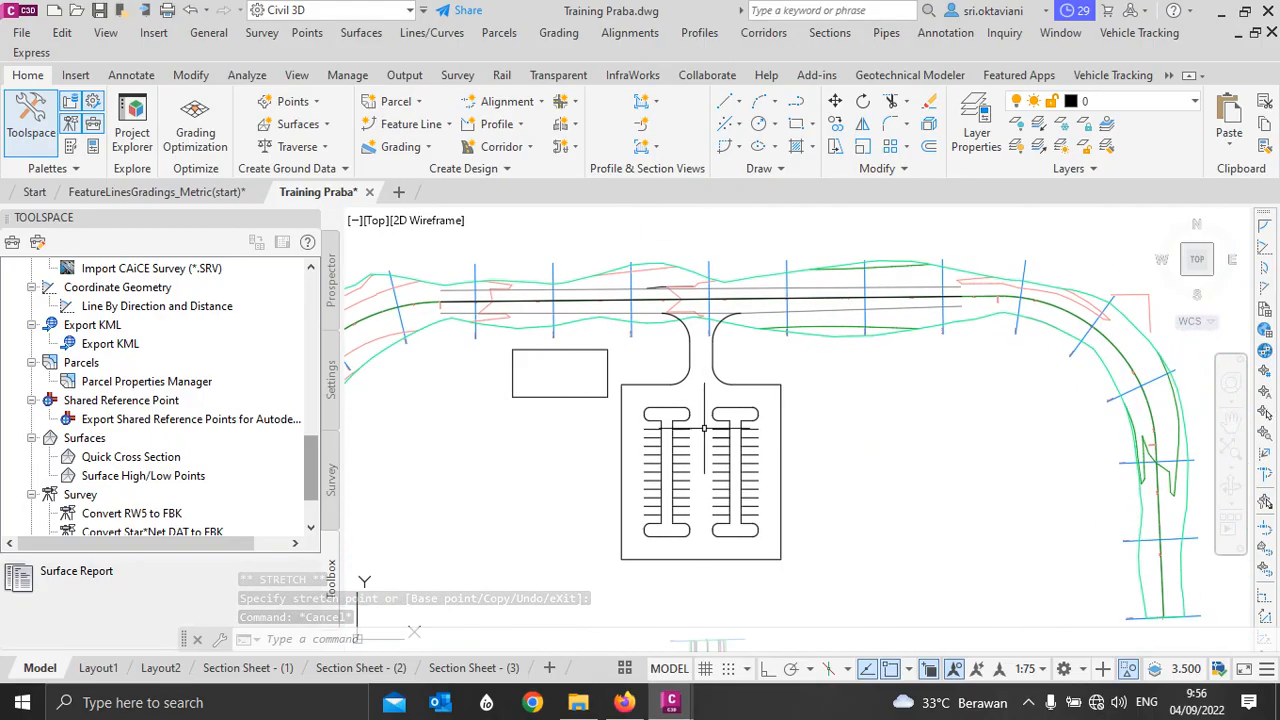
scroll(689, 405, "up", 2)
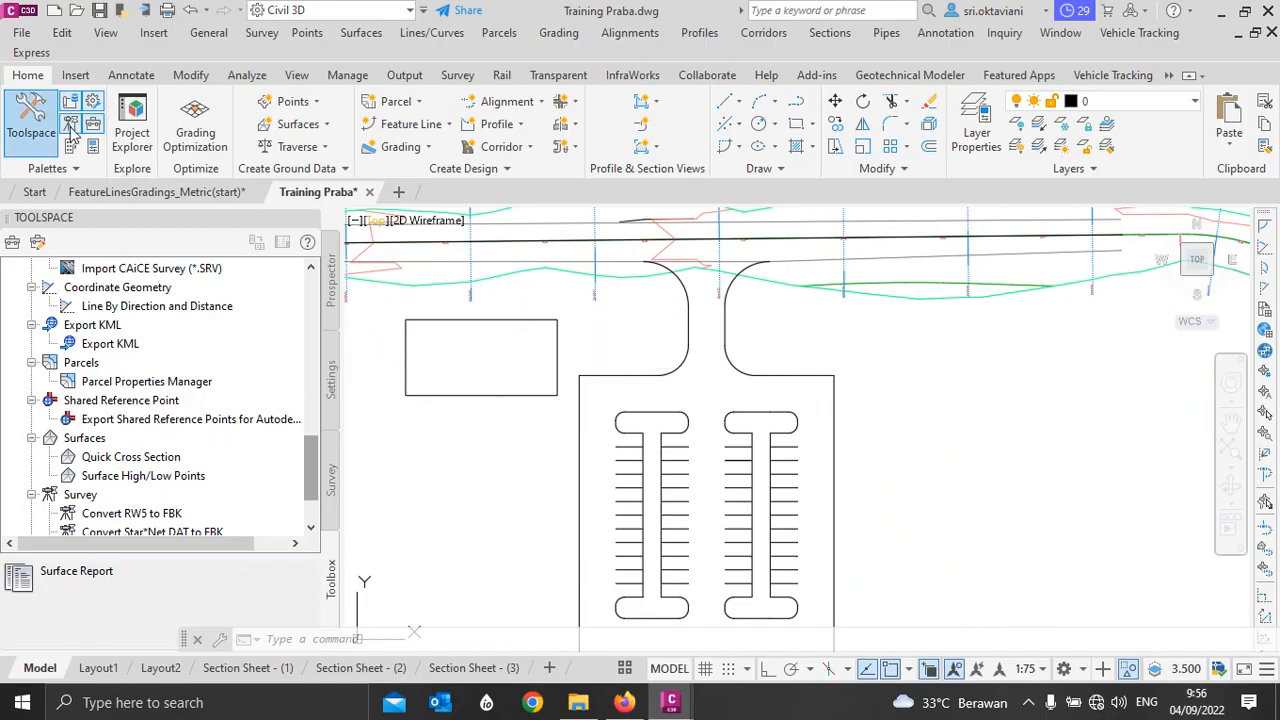
left_click(412, 128)
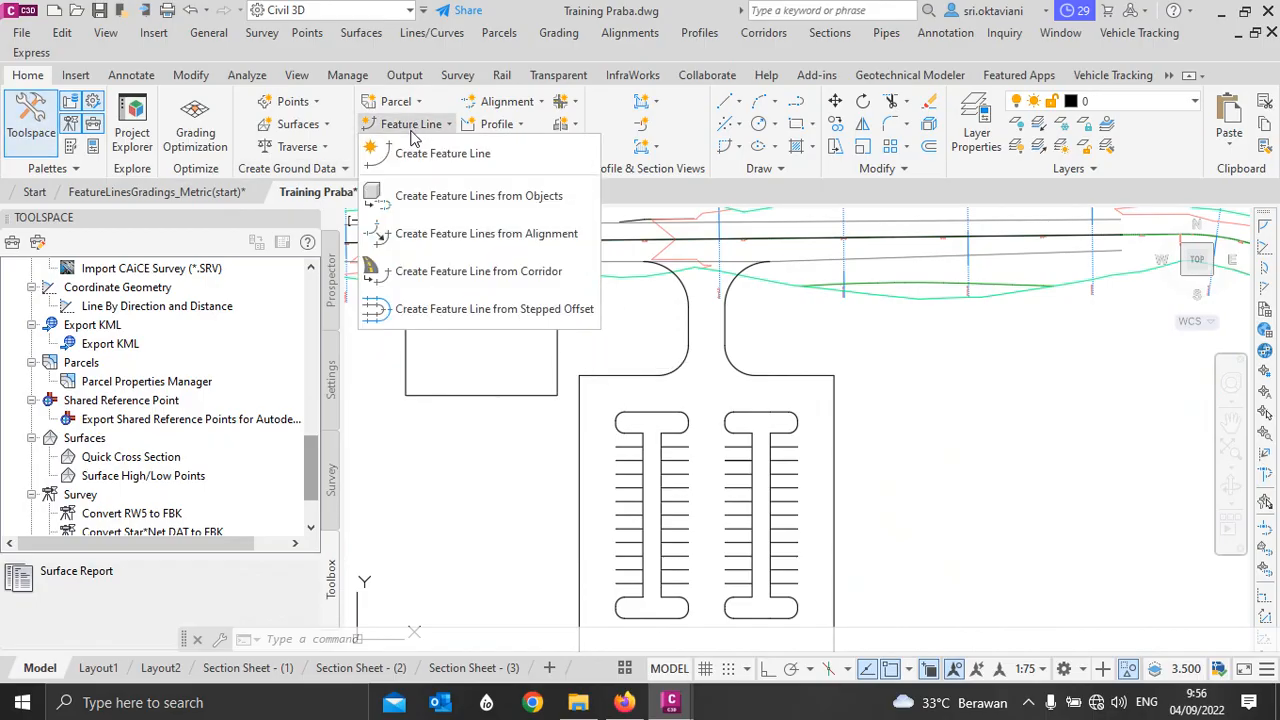
left_click(435, 200)
scroll(672, 380, "up", 4)
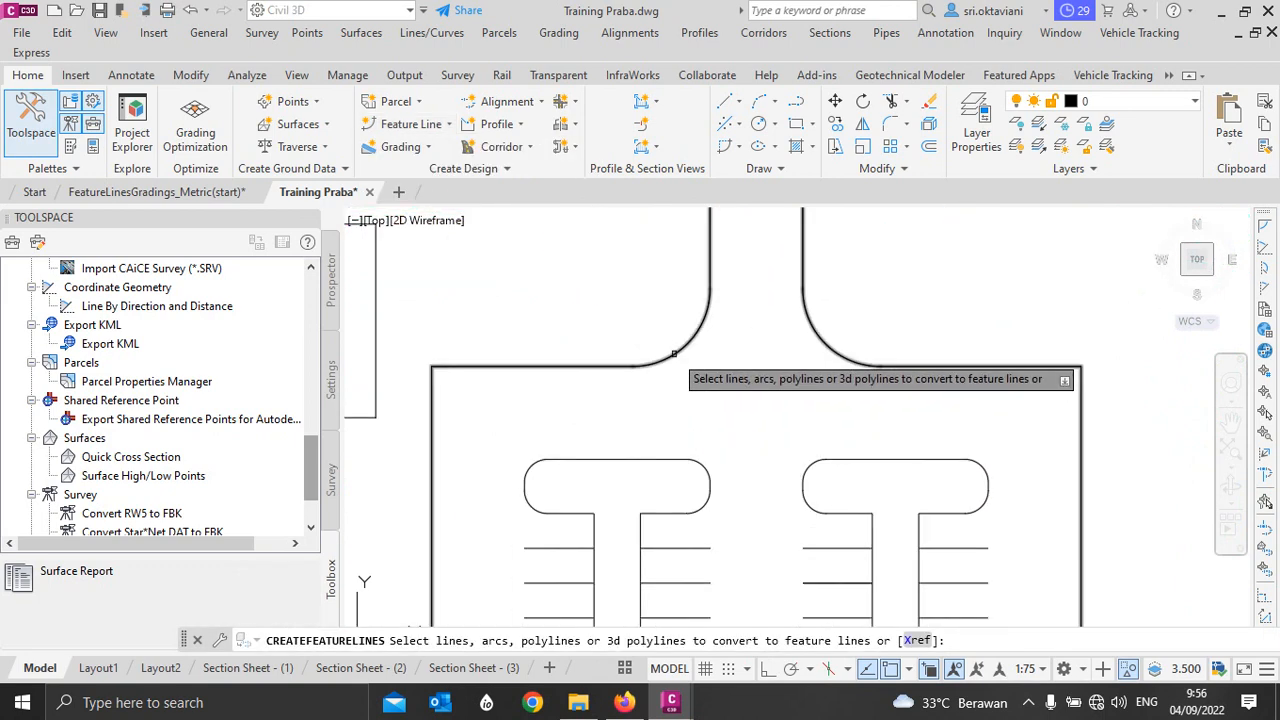
left_click(670, 350)
scroll(617, 338, "down", 4)
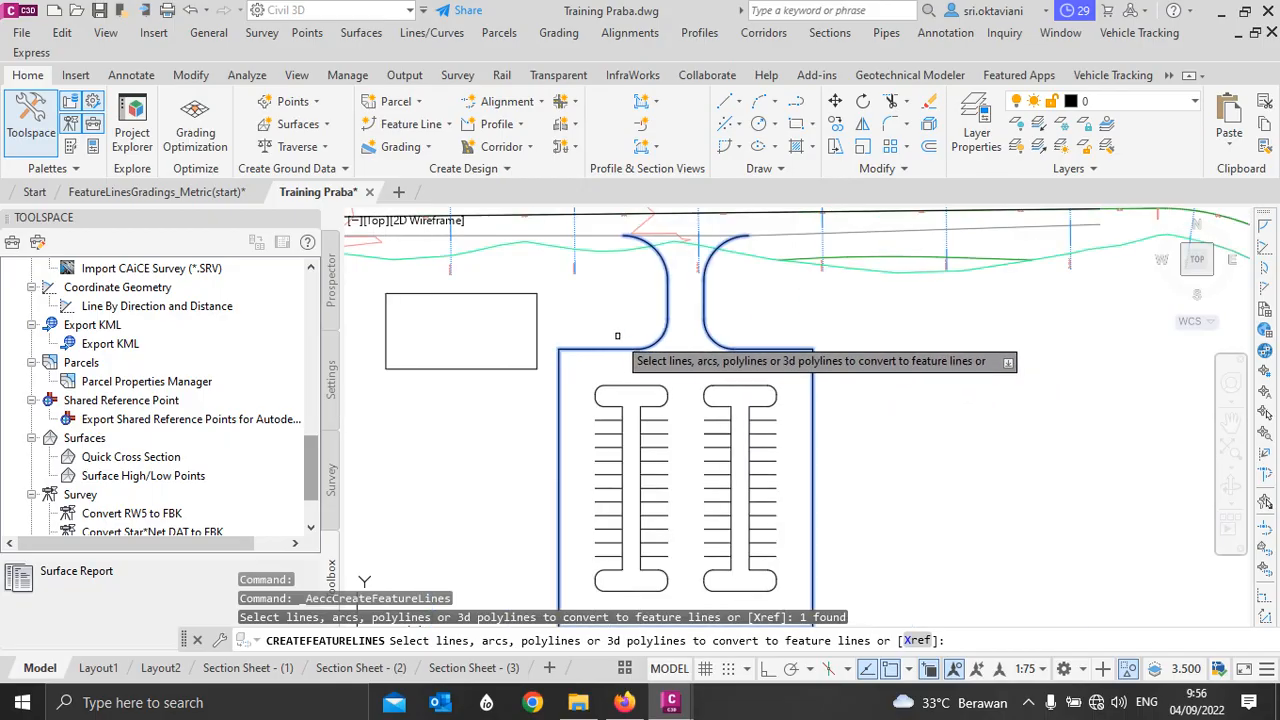
key("Return")
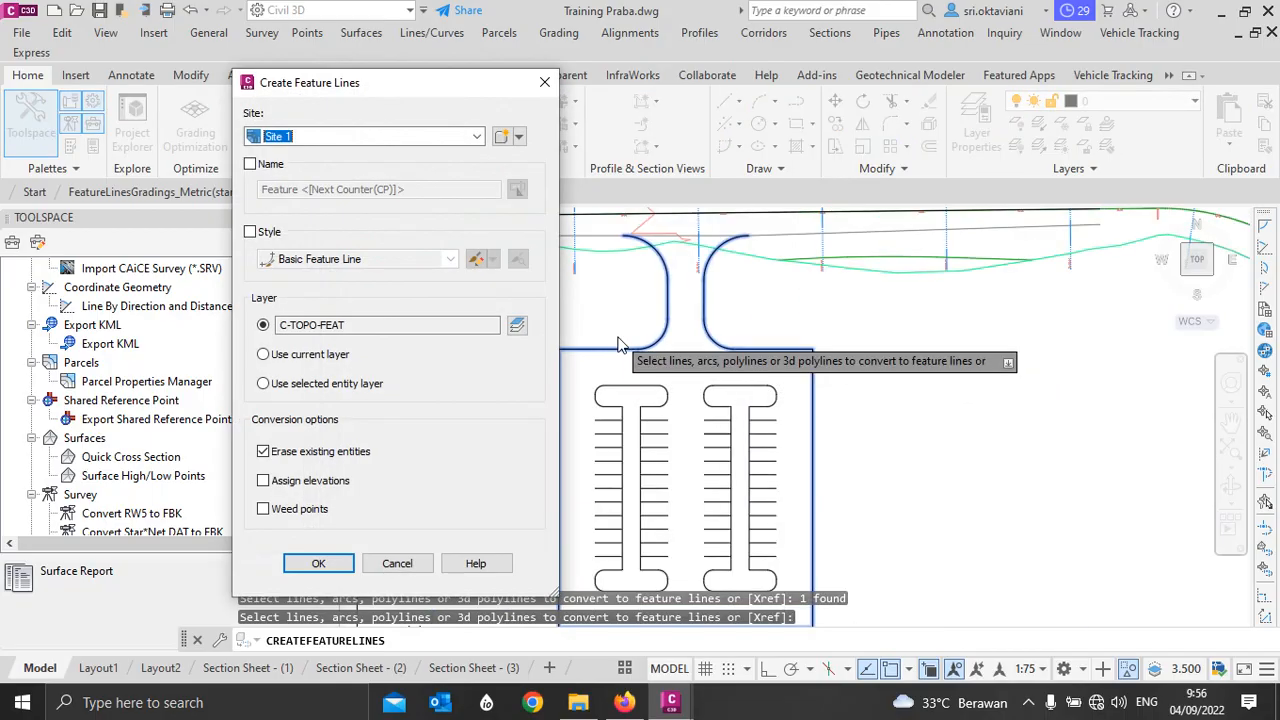
Step: Create the feature line in Site 1, named Parking Lot, with the Basic Feature Line style and without erasing the existing entities
left_click(250, 165)
left_click_drag(400, 190, 190, 212)
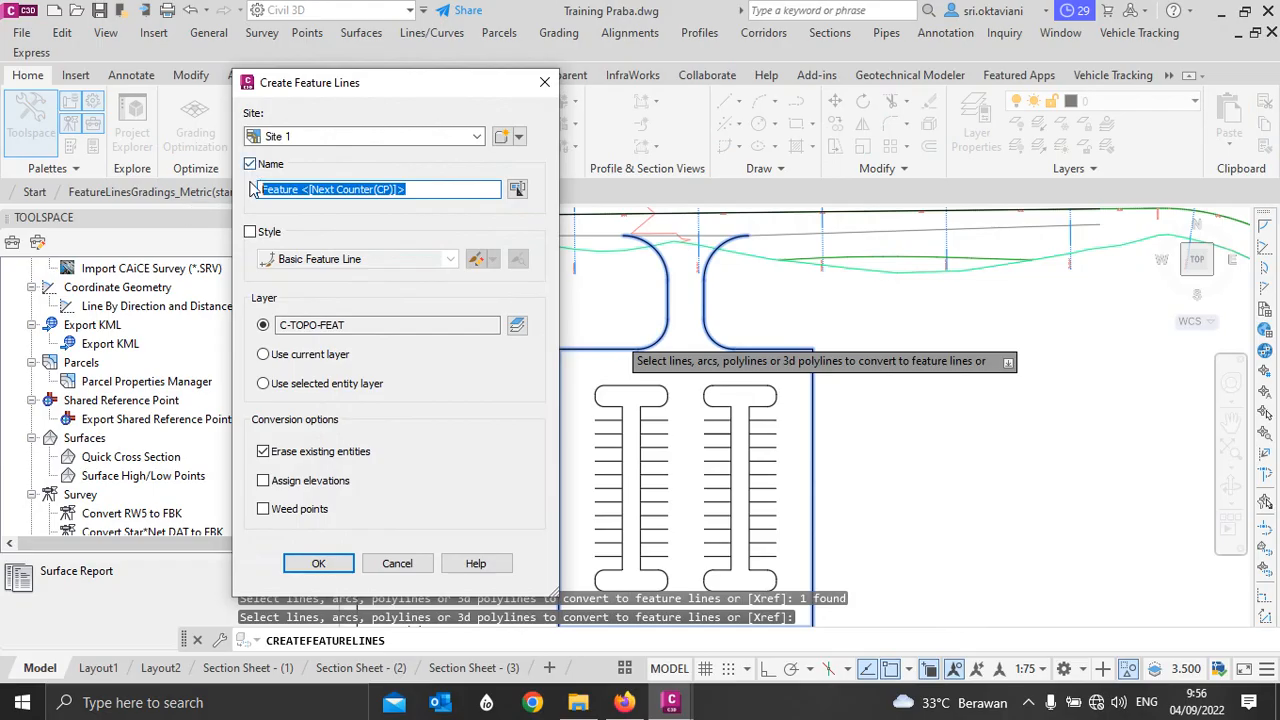
type("Parking Lot")
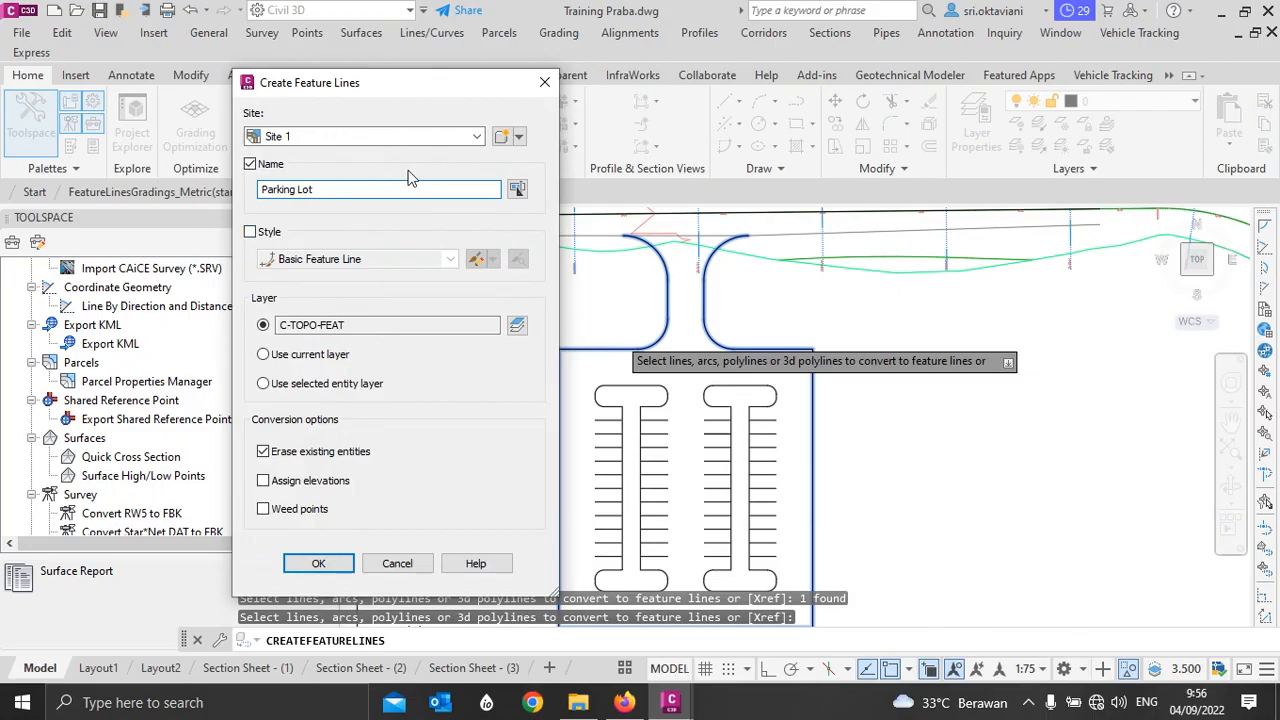
left_click(250, 233)
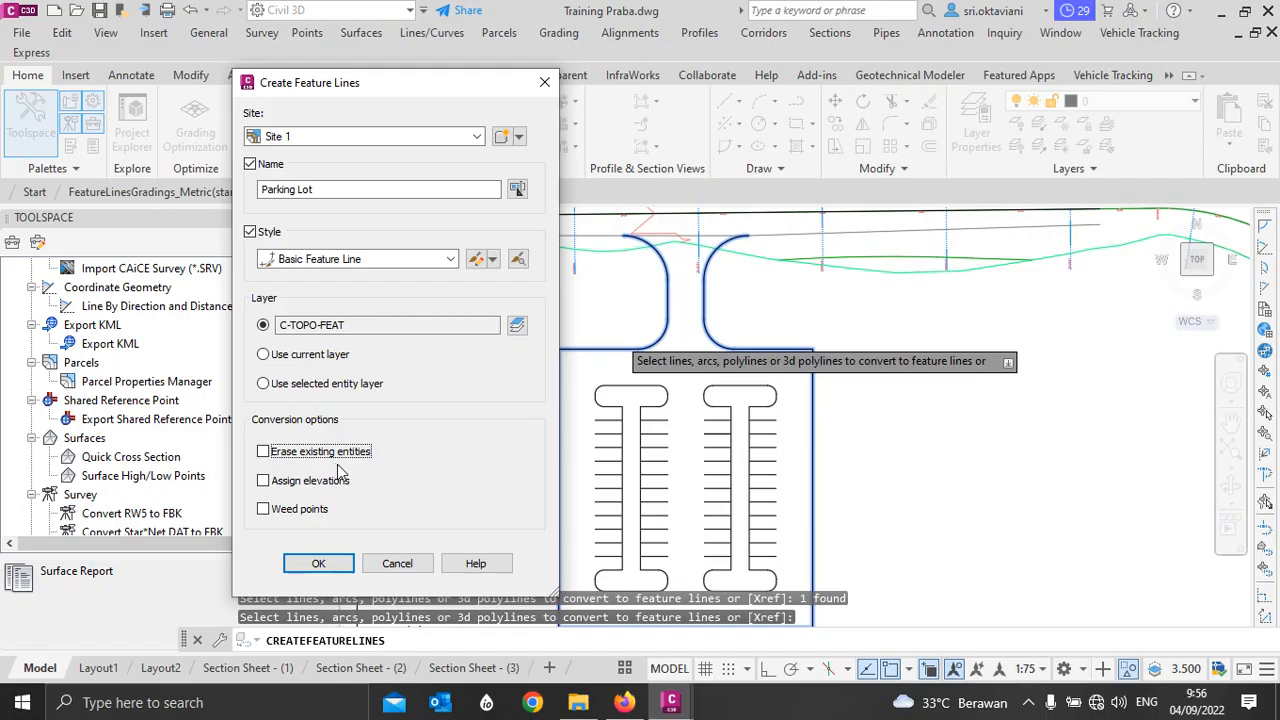
left_click(318, 565)
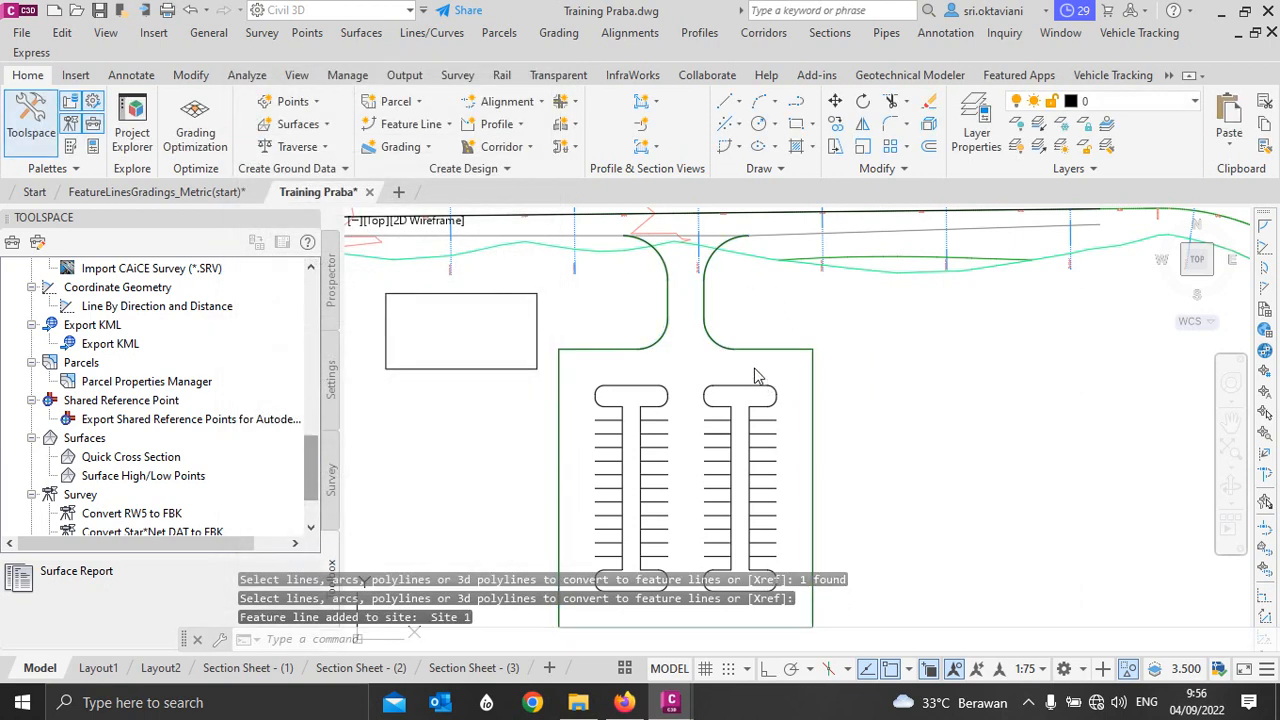
key("Escape")
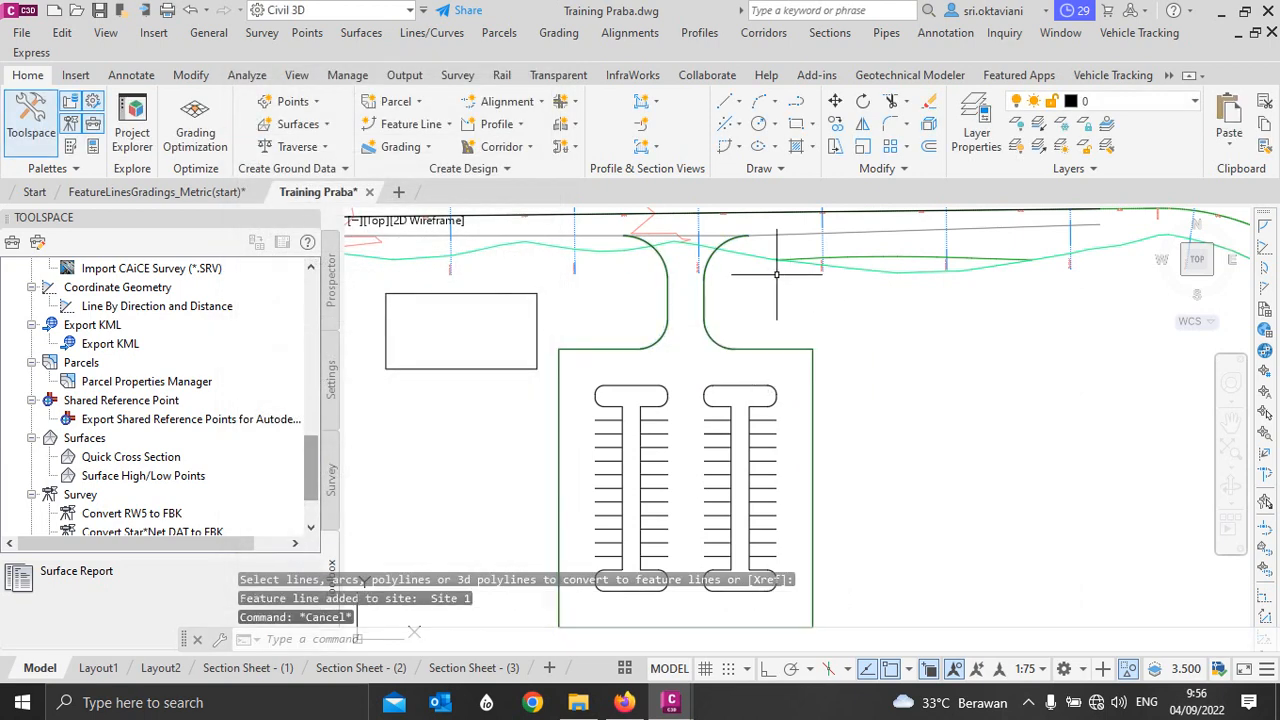
Step: Examine where the parking entrance curves meet the lower road edge and the road surface boundary
scroll(711, 322, "down", 3)
scroll(730, 340, "up", 5)
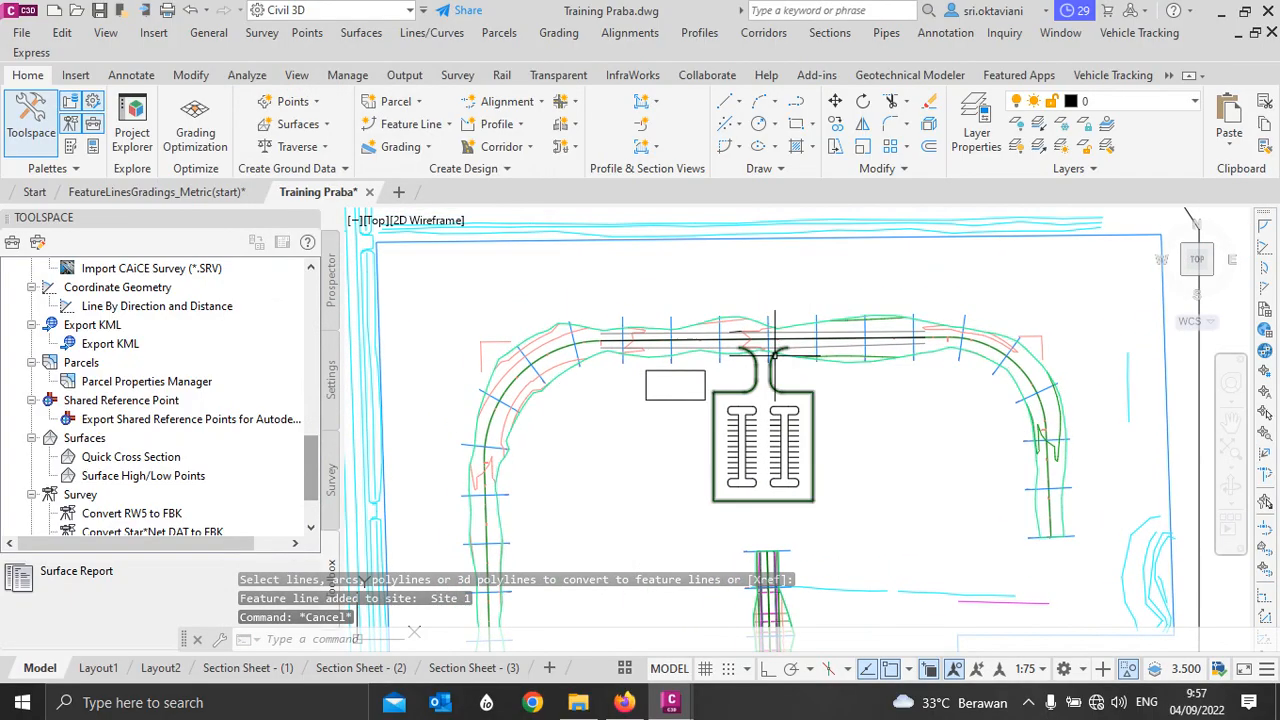
scroll(744, 360, "up", 2)
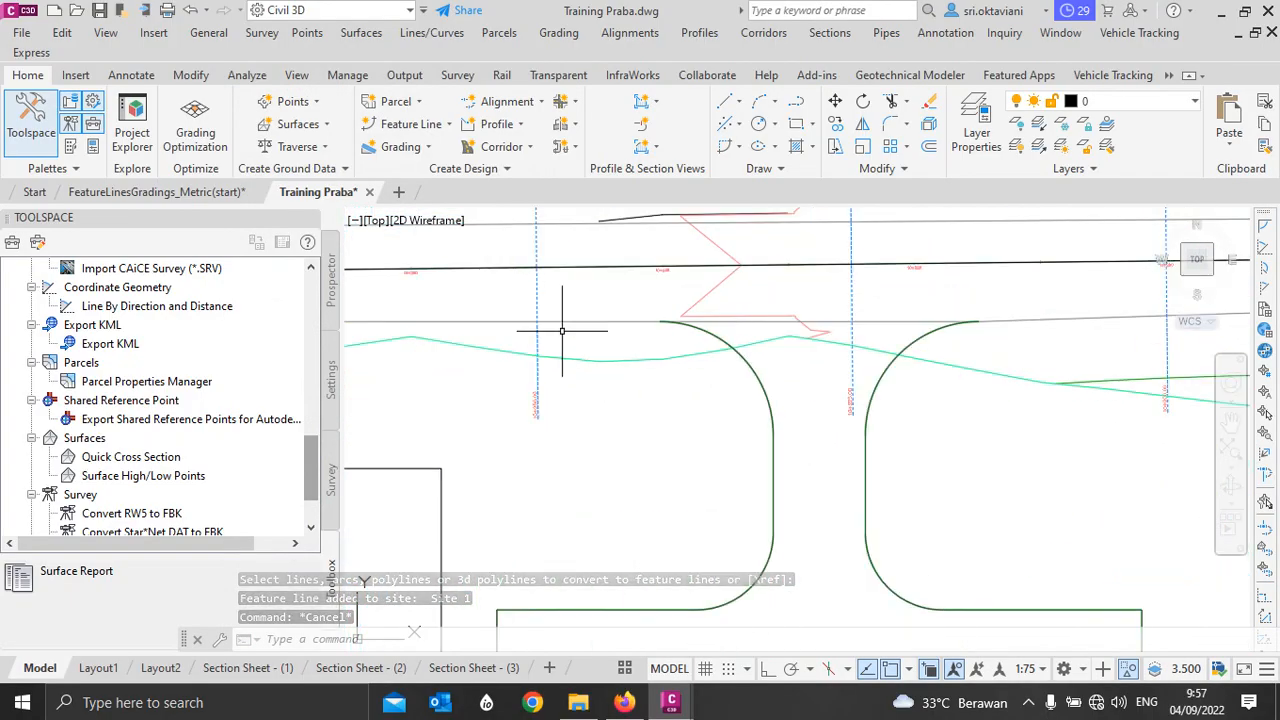
left_click(619, 361)
scroll(619, 365, "down", 2)
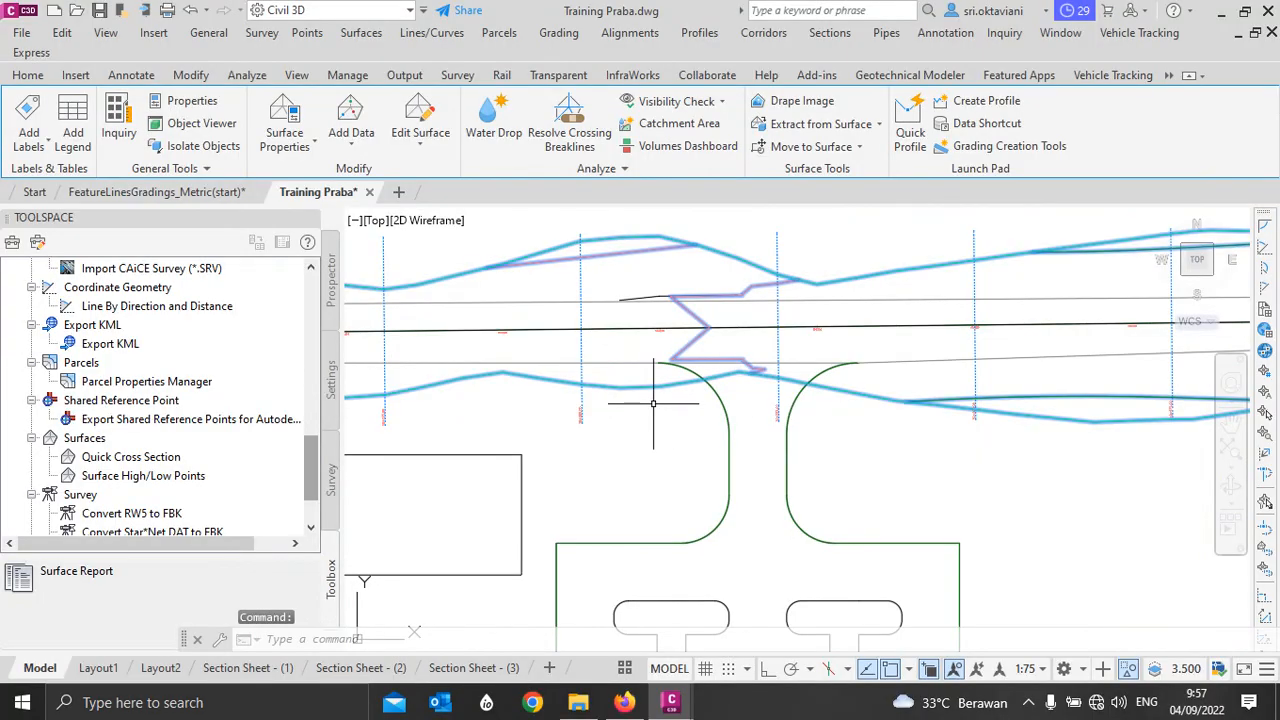
key("Escape")
key("Escape")
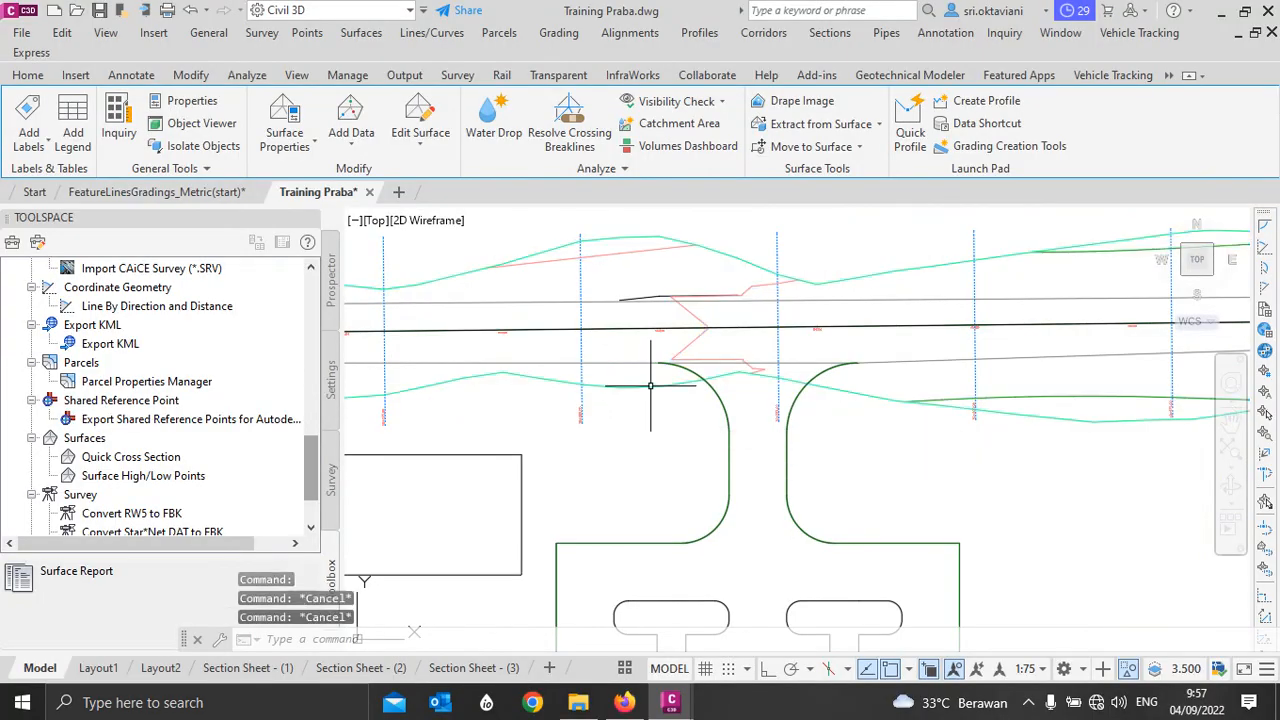
scroll(651, 362, "up", 4)
scroll(666, 362, "up", 2)
scroll(648, 363, "down", 2)
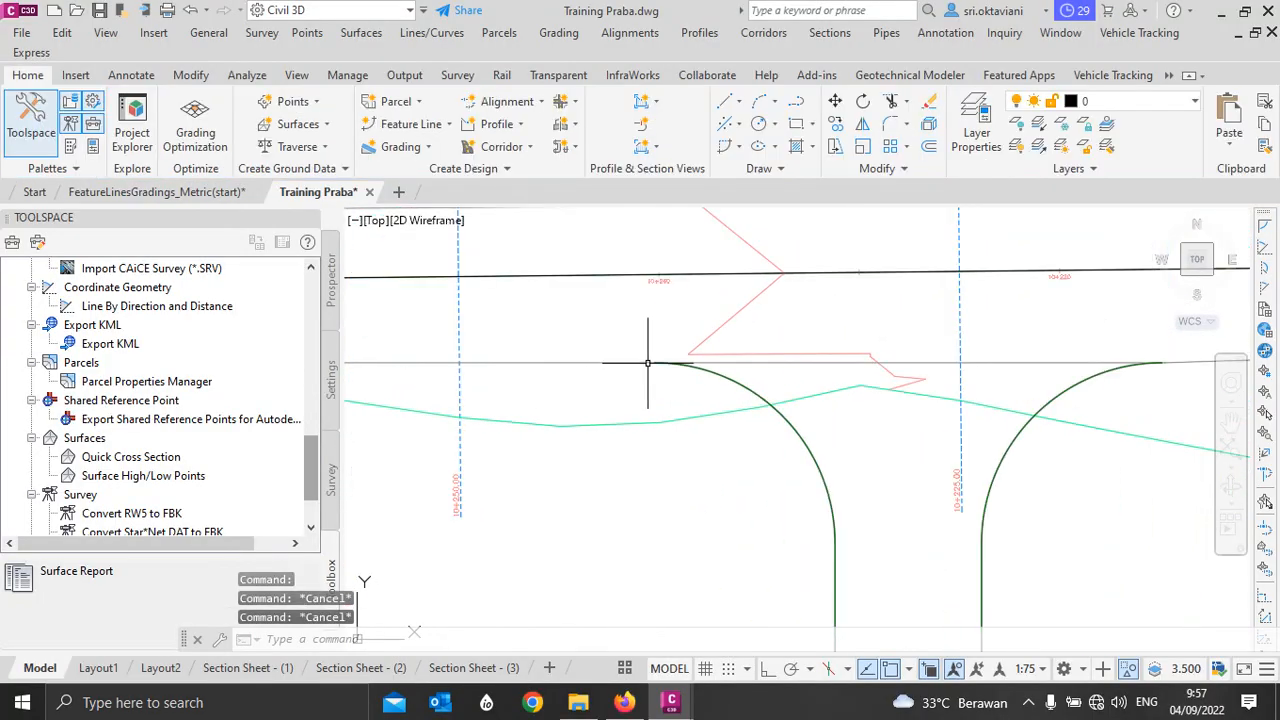
scroll(843, 424, "down", 2)
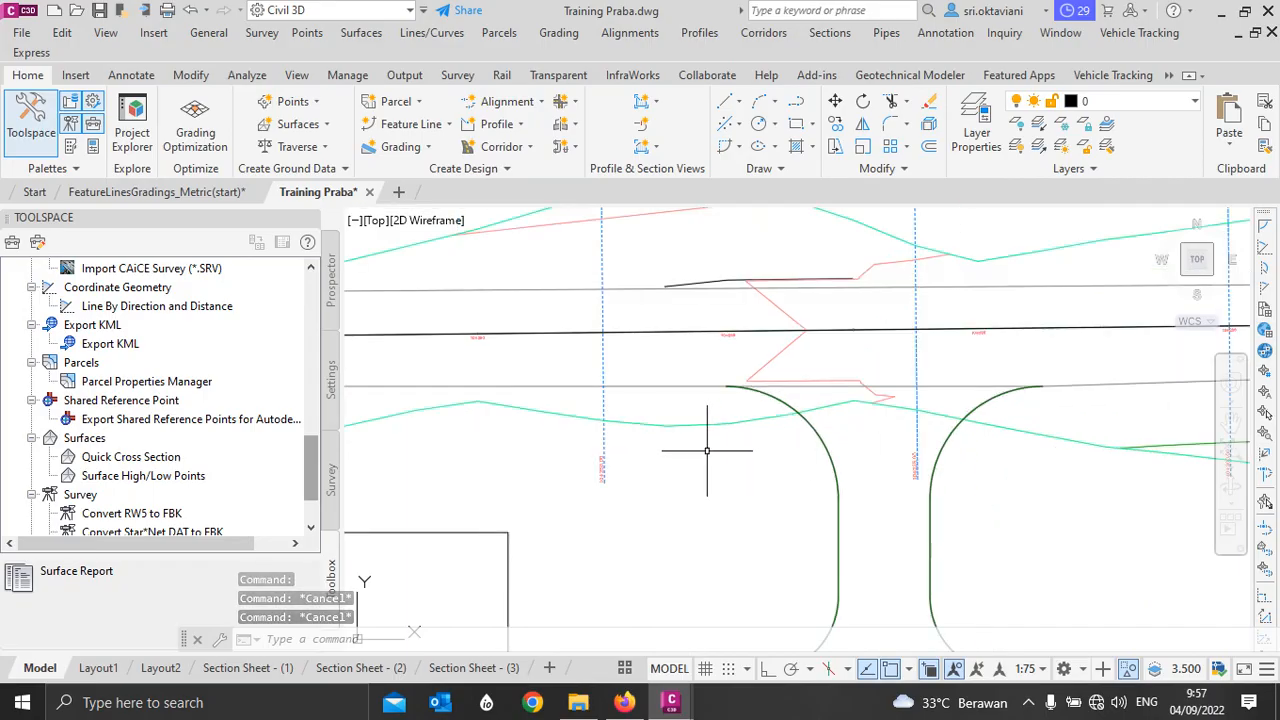
Step: Add spot elevation labels from the road surface at the two points where the entrance curves meet the road edge
left_click(690, 424)
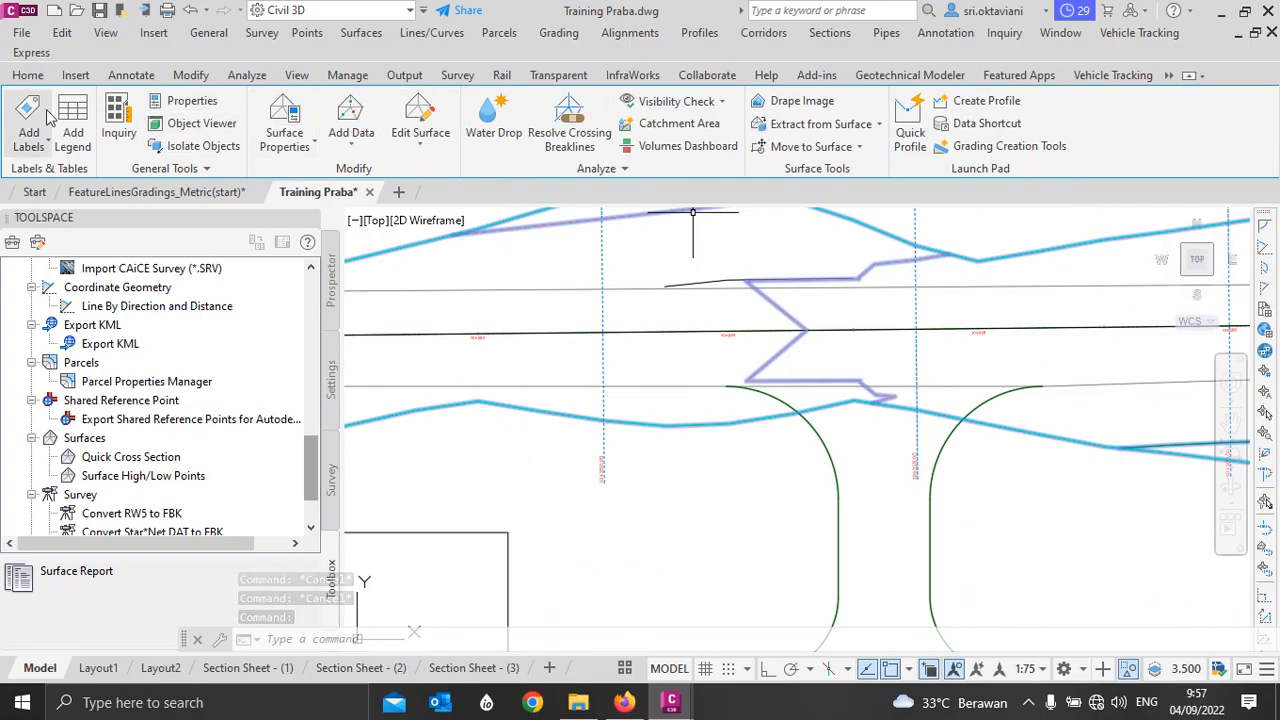
left_click(32, 140)
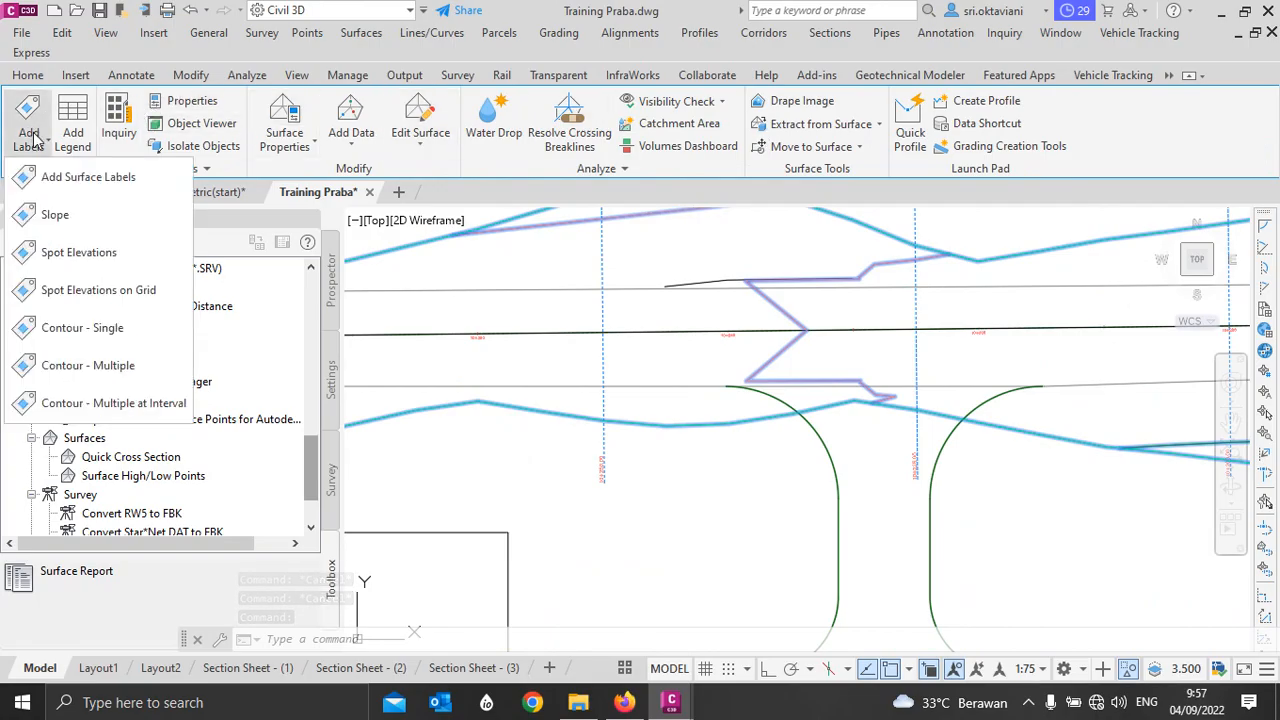
left_click(65, 255)
scroll(710, 405, "up", 4)
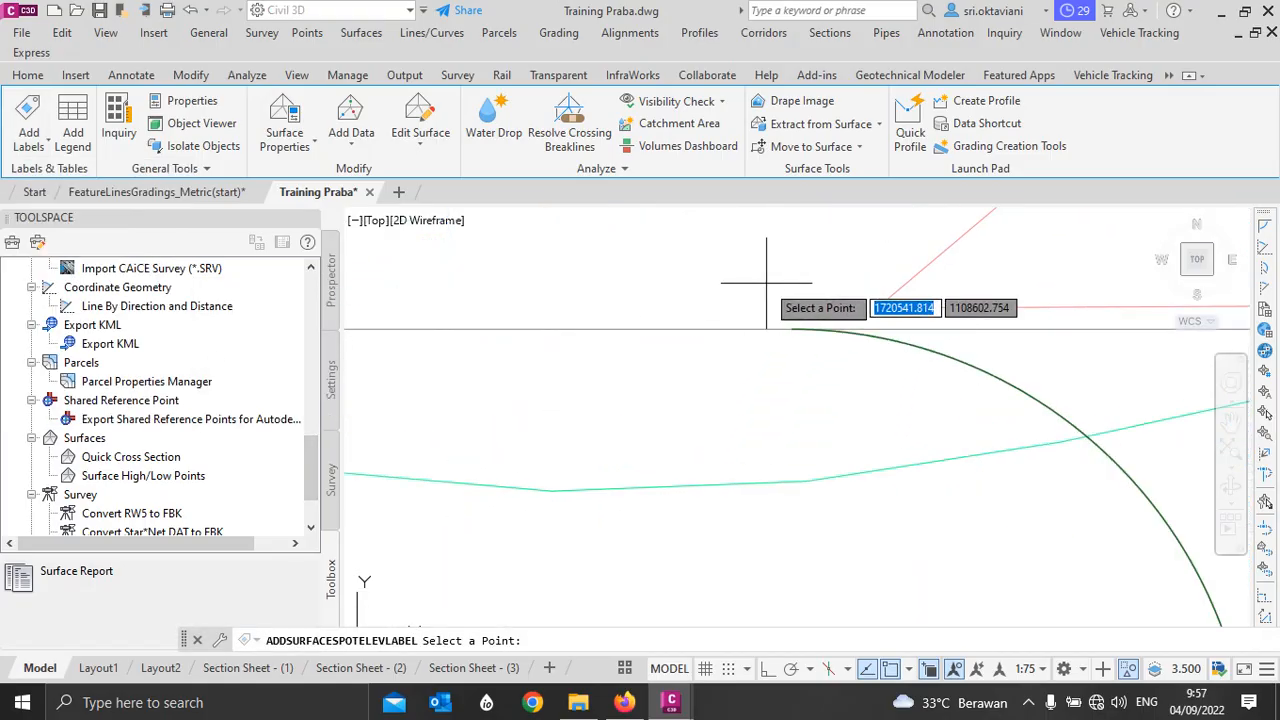
scroll(497, 371, "down", 3)
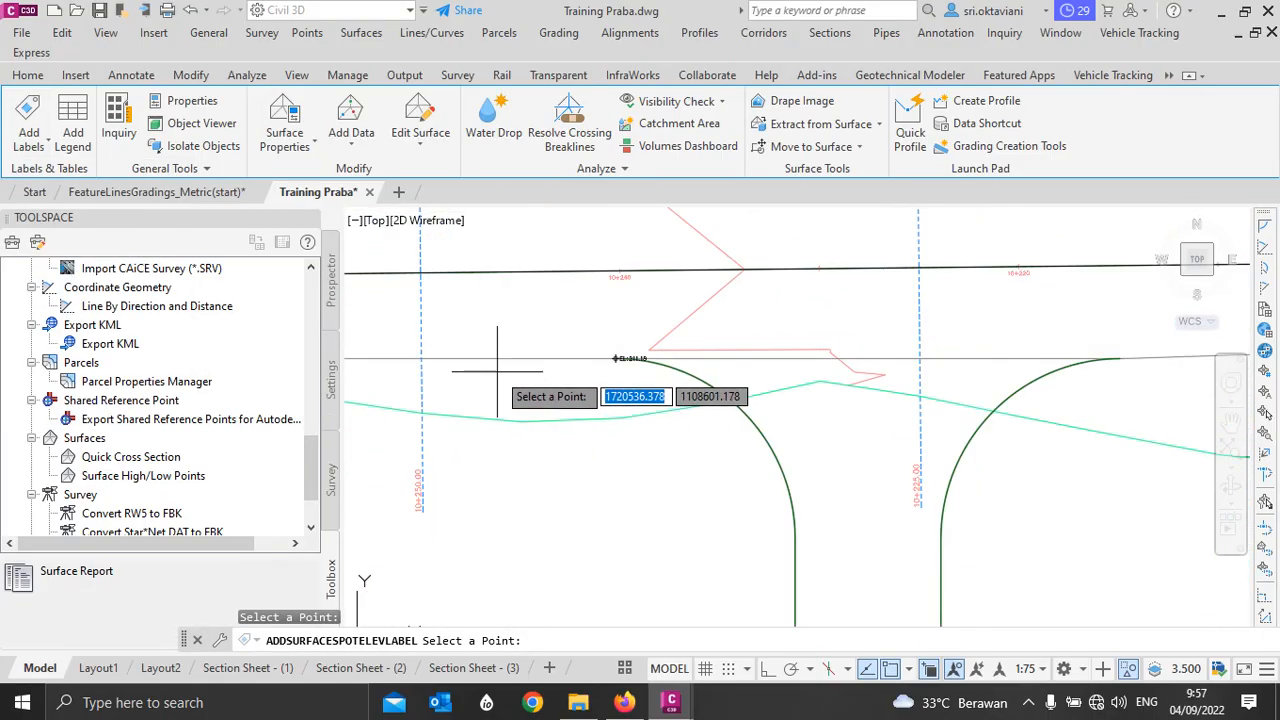
scroll(811, 350, "up", 5)
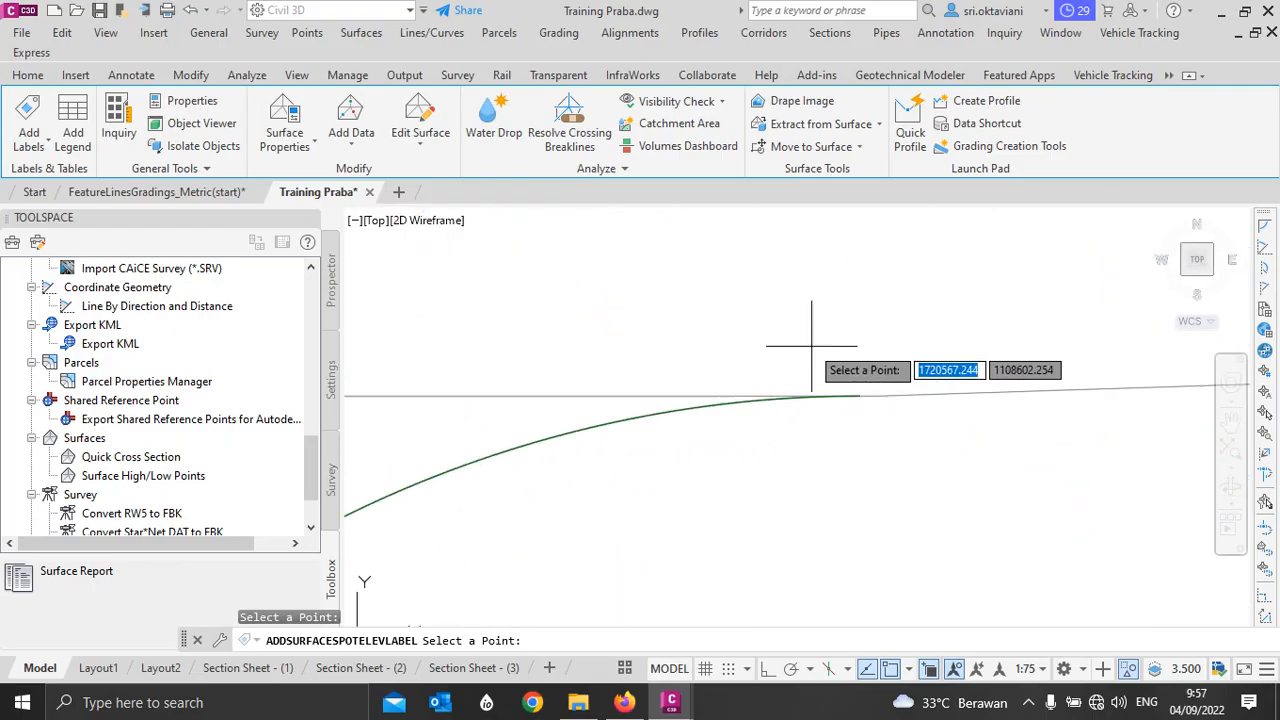
left_click(859, 396)
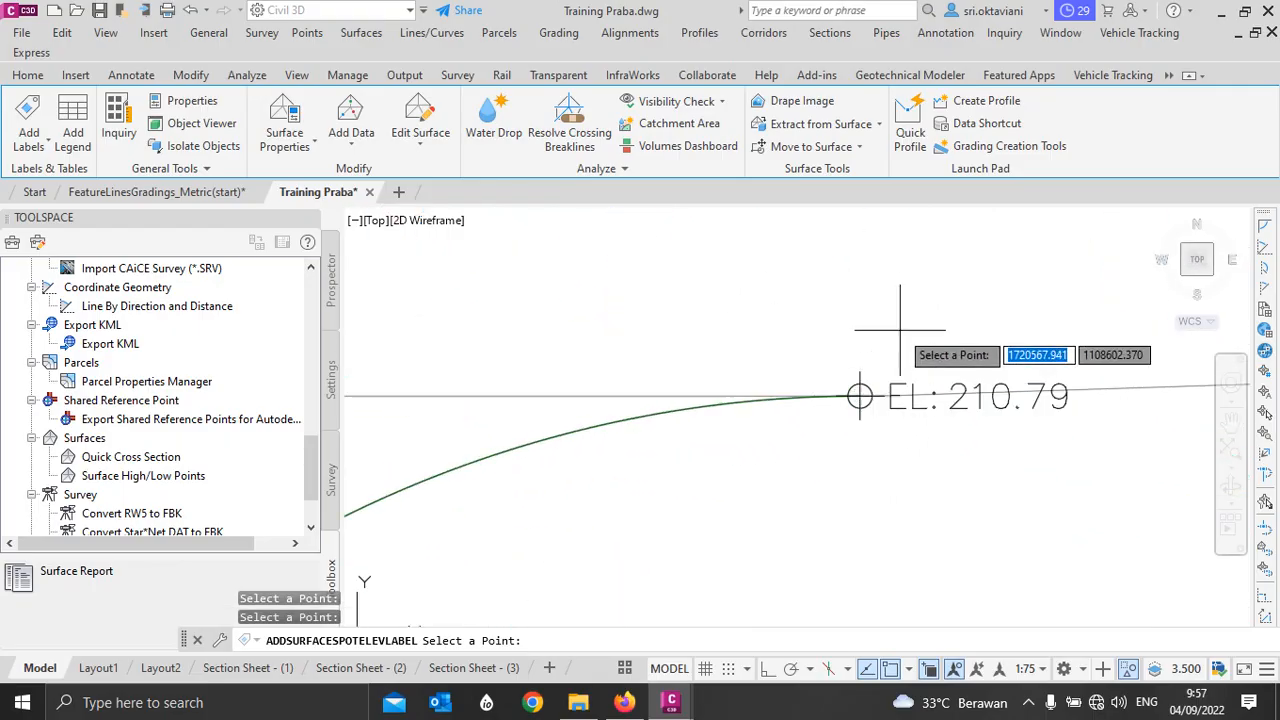
key("Escape")
Step: Compare the spot elevations labelled at the two ends of the parking entrance with the surrounding road surface
scroll(979, 295, "down", 5)
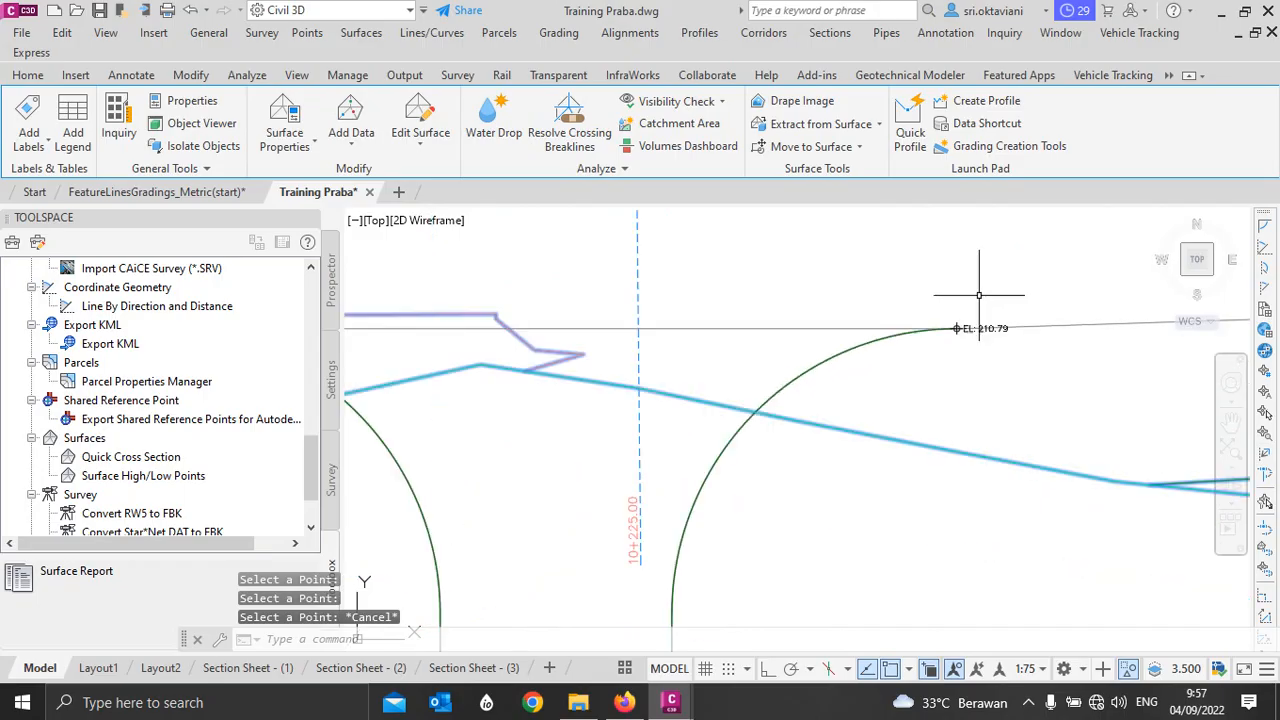
scroll(979, 295, "down", 2)
middle_click_drag(626, 350, 698, 321)
scroll(576, 304, "up", 6)
middle_click_drag(578, 294, 584, 351)
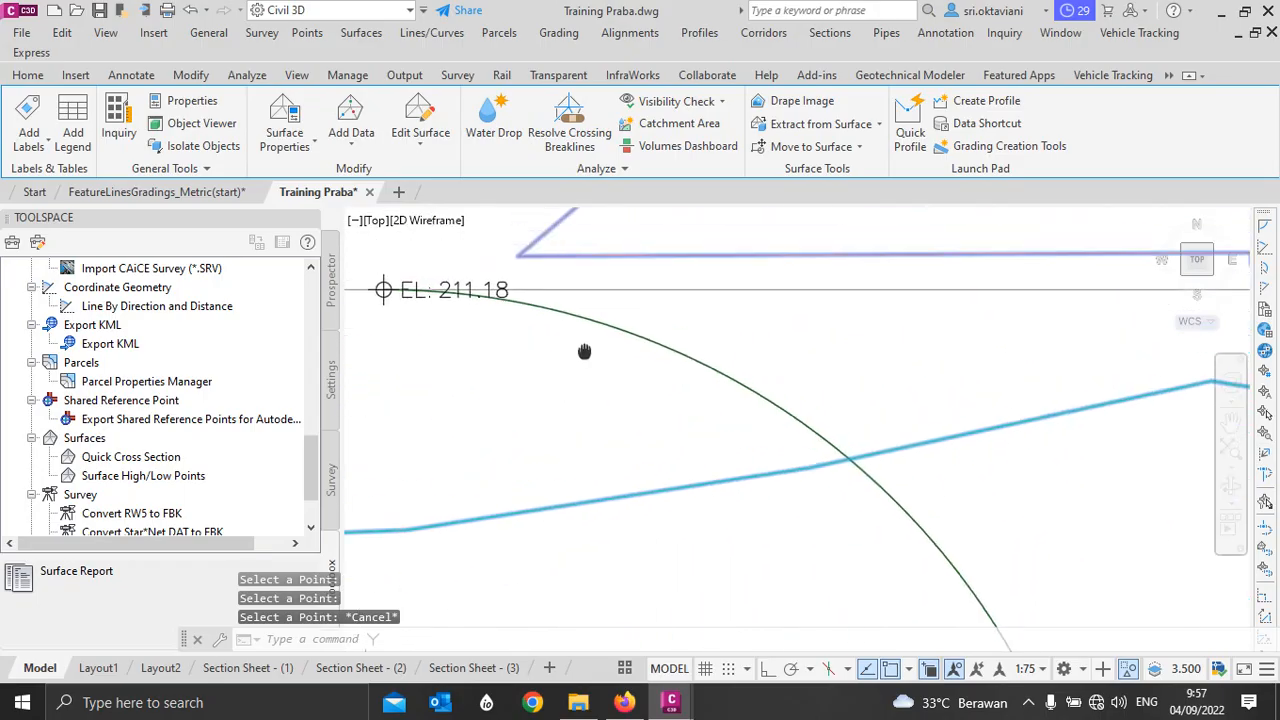
scroll(578, 355, "down", 4)
scroll(957, 343, "up", 5)
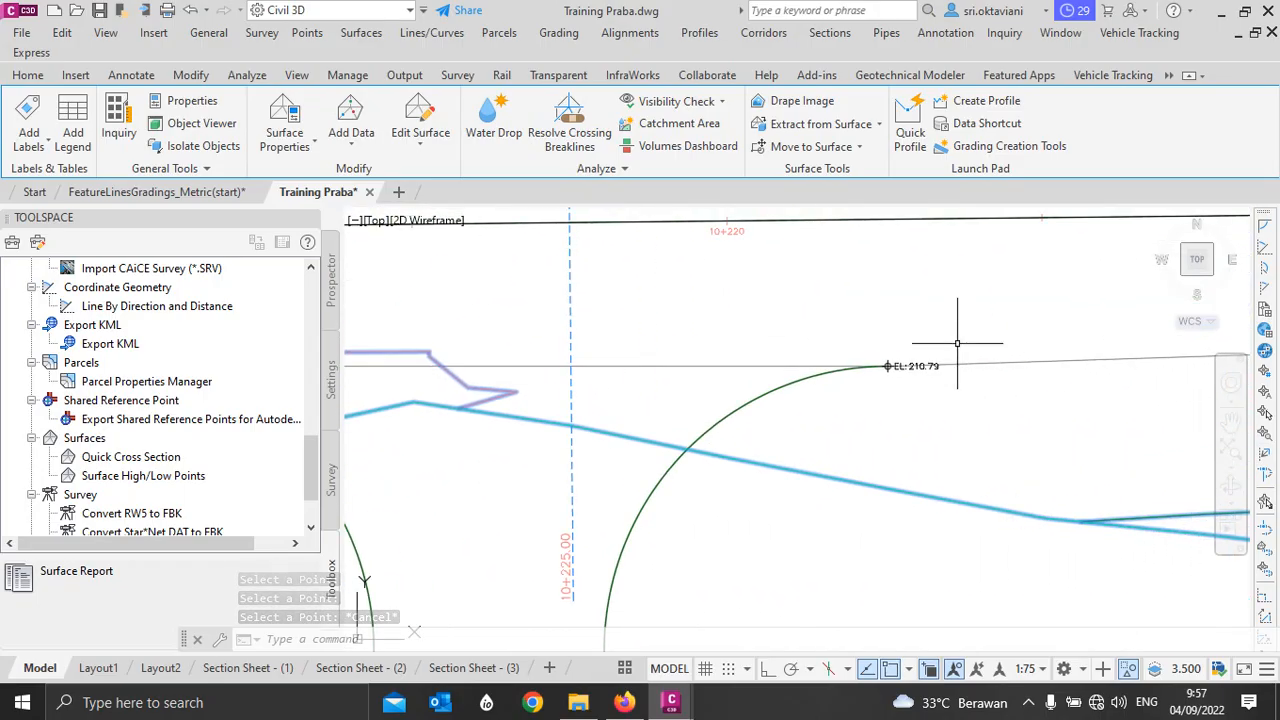
scroll(957, 343, "up", 3)
mouse_move(943, 366)
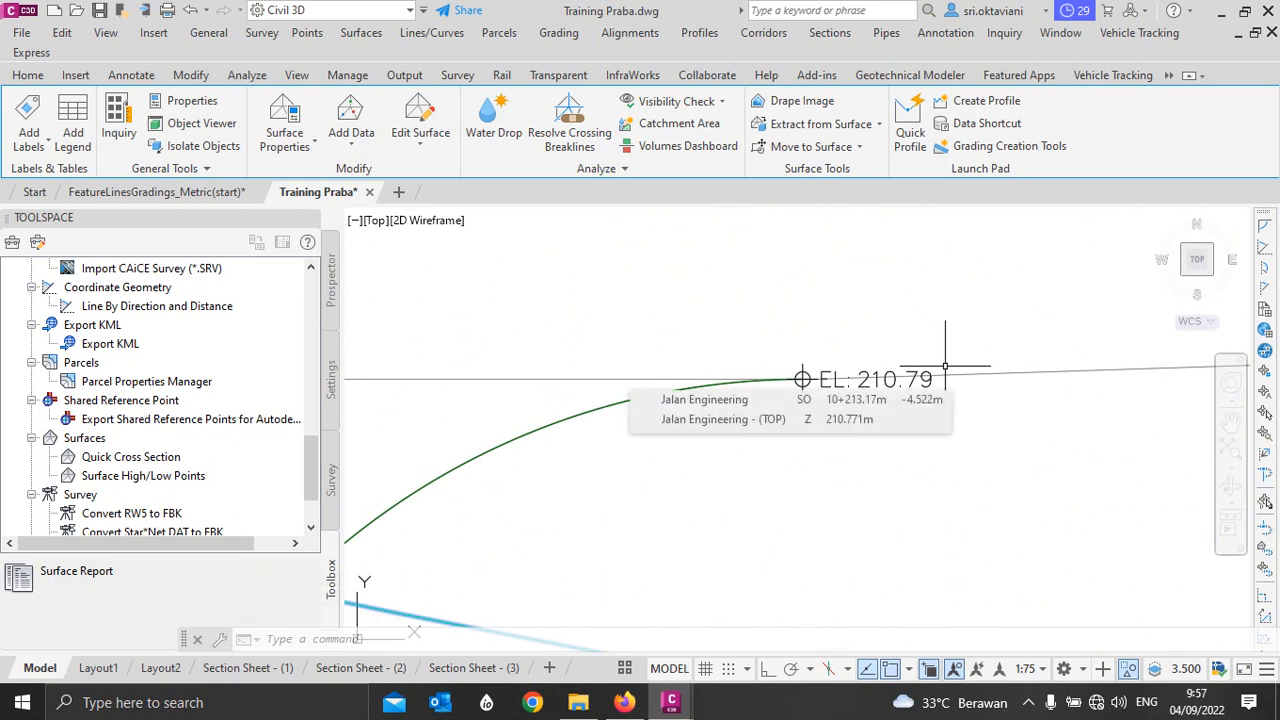
scroll(846, 297, "down", 2)
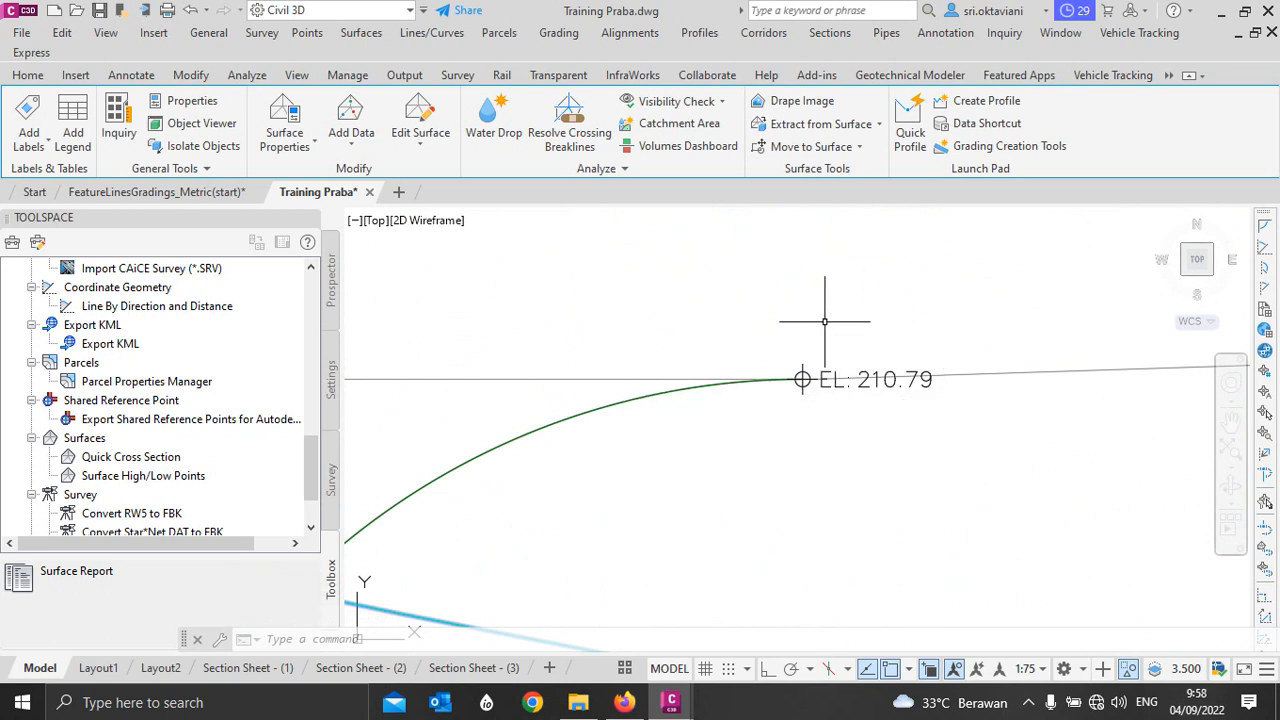
scroll(780, 310, "down", 2)
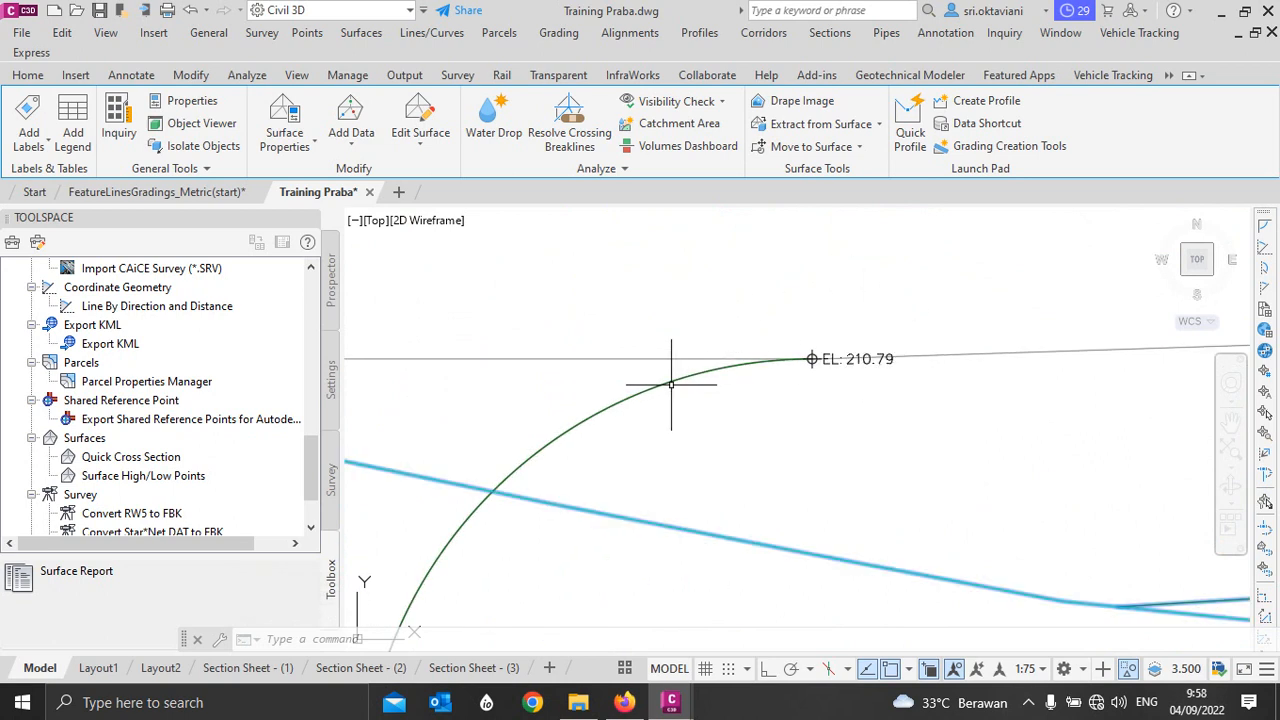
Step: Clear the surface selection and open the Parking Lot feature line in the Elevation Editor
left_click(680, 380)
left_click(787, 455)
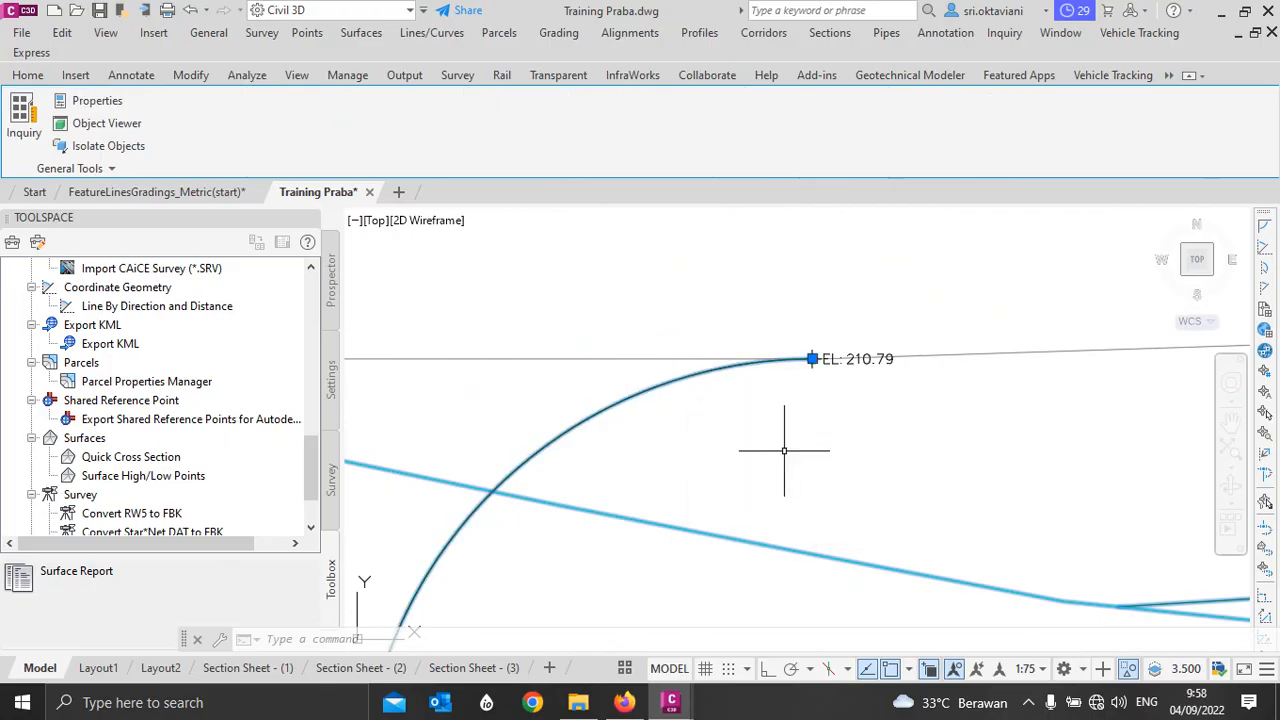
key("Escape")
key("Escape")
key("Escape")
left_click(735, 370)
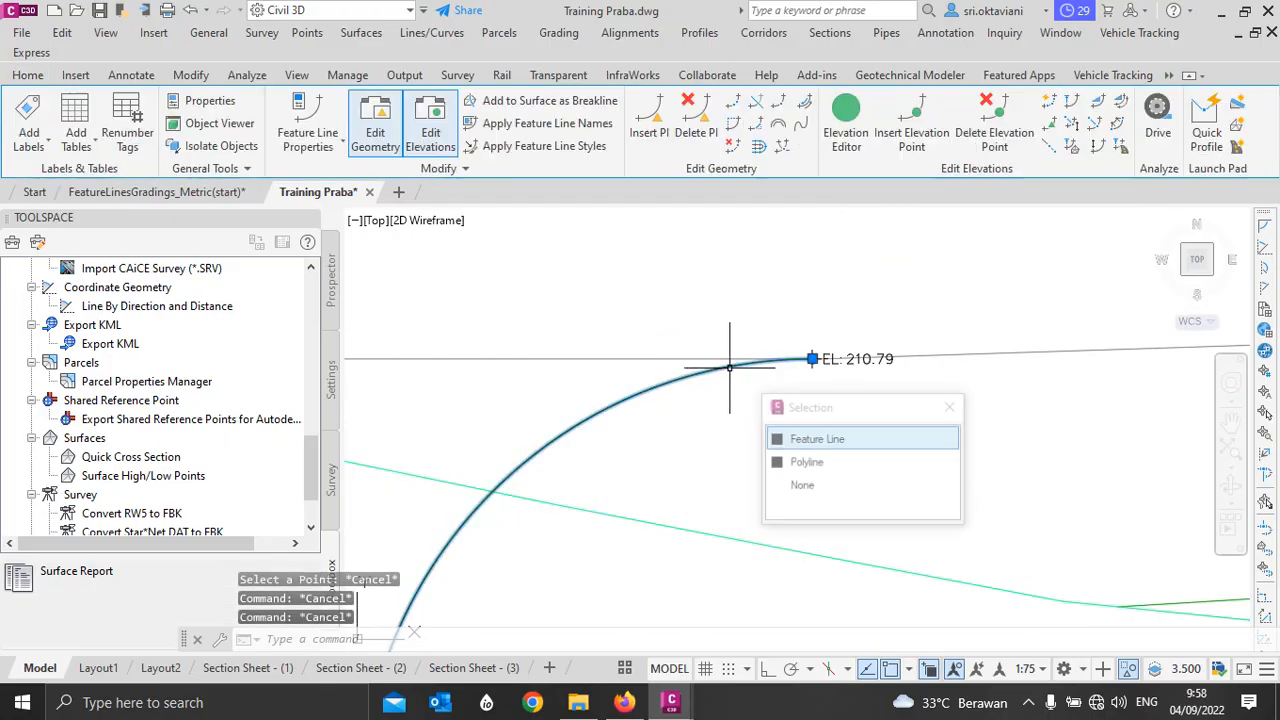
left_click(794, 436)
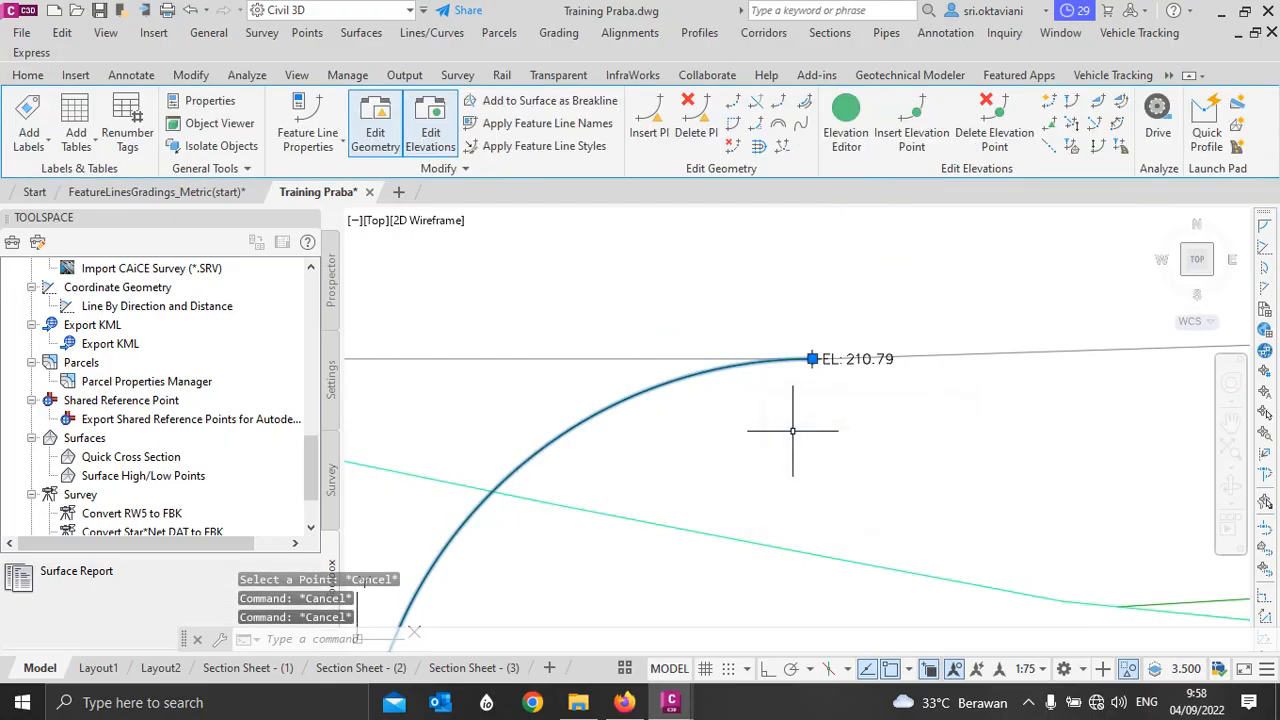
left_click(845, 126)
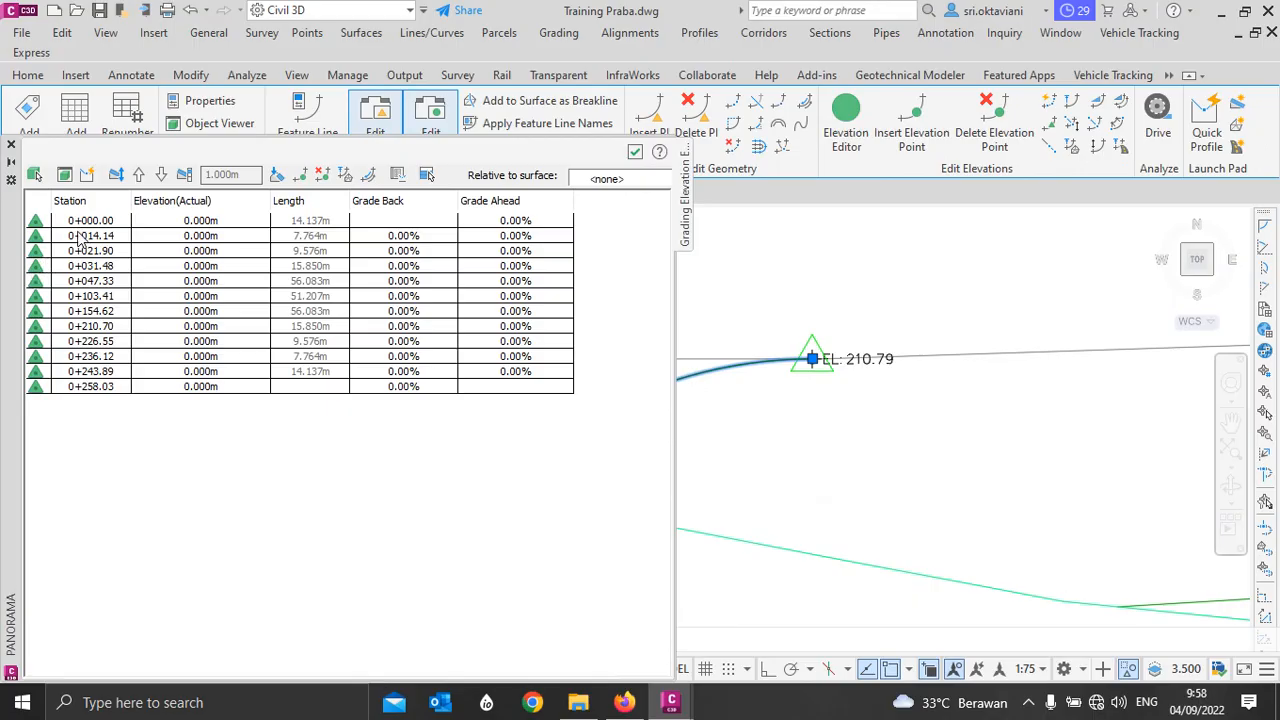
Step: Set the elevation of the feature line's start point at station 0+000.00 to 210.79 m
left_click(150, 222)
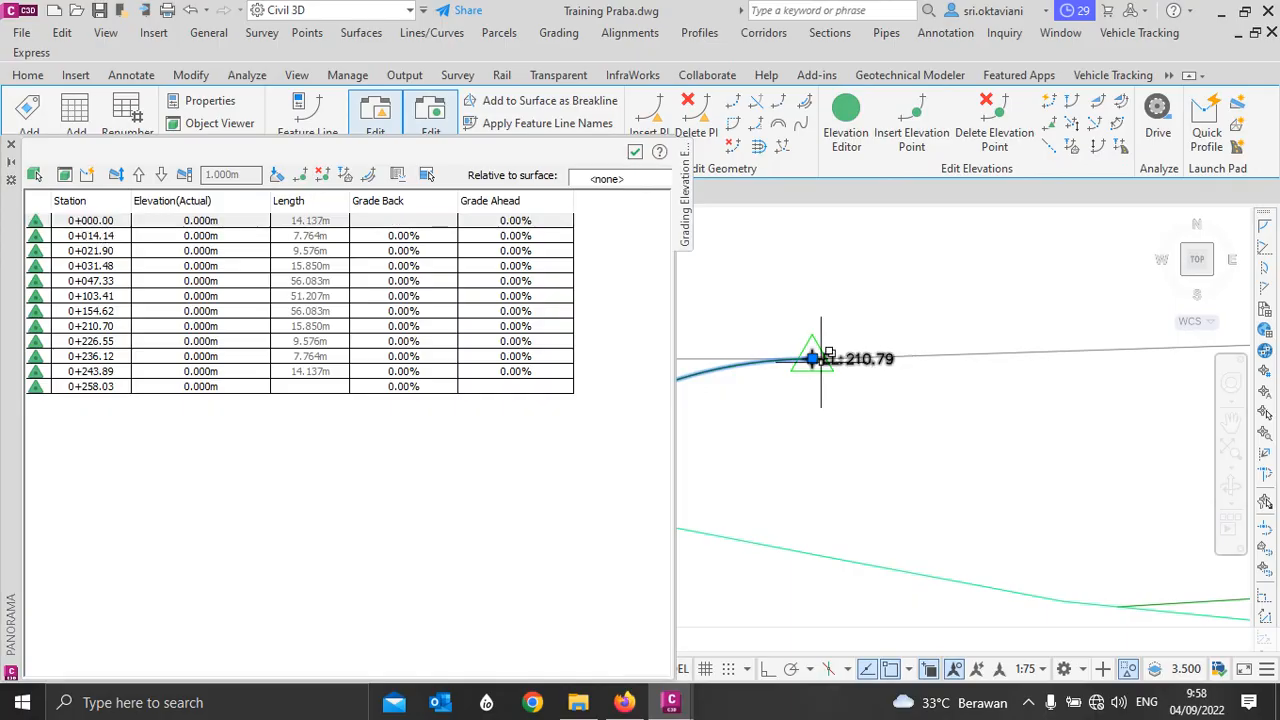
scroll(810, 357, "up", 2)
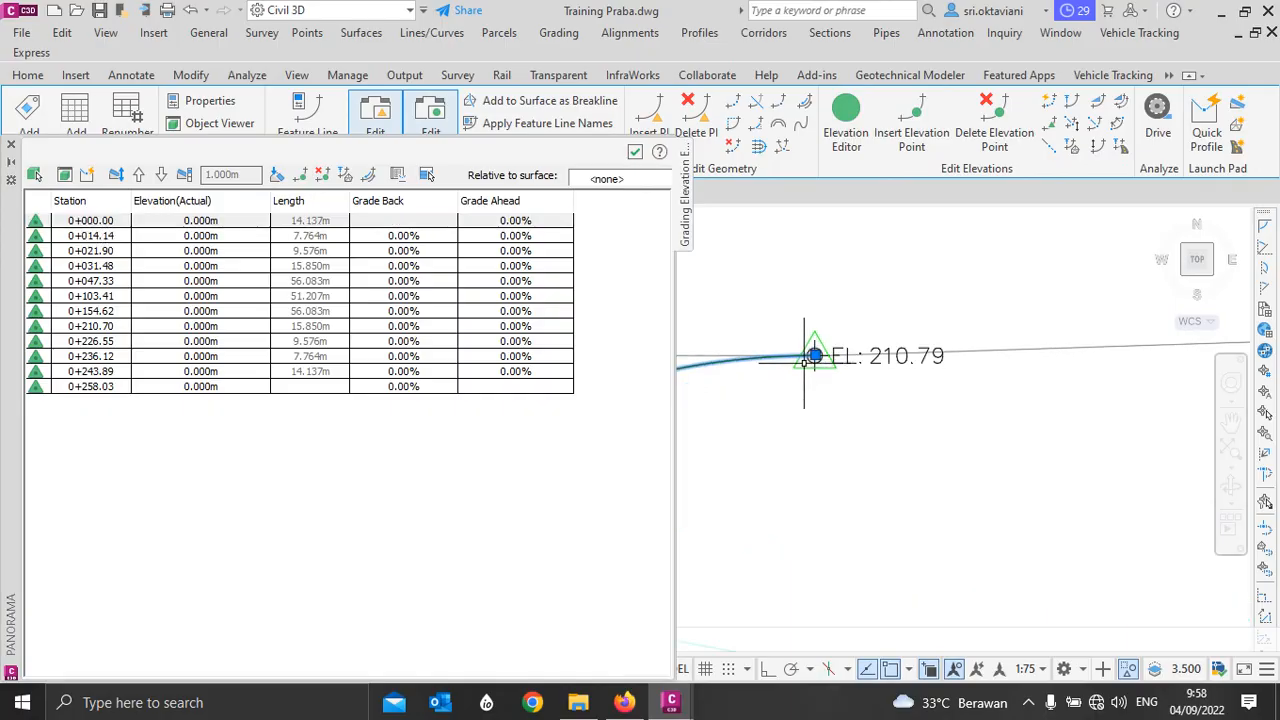
double_click(213, 220)
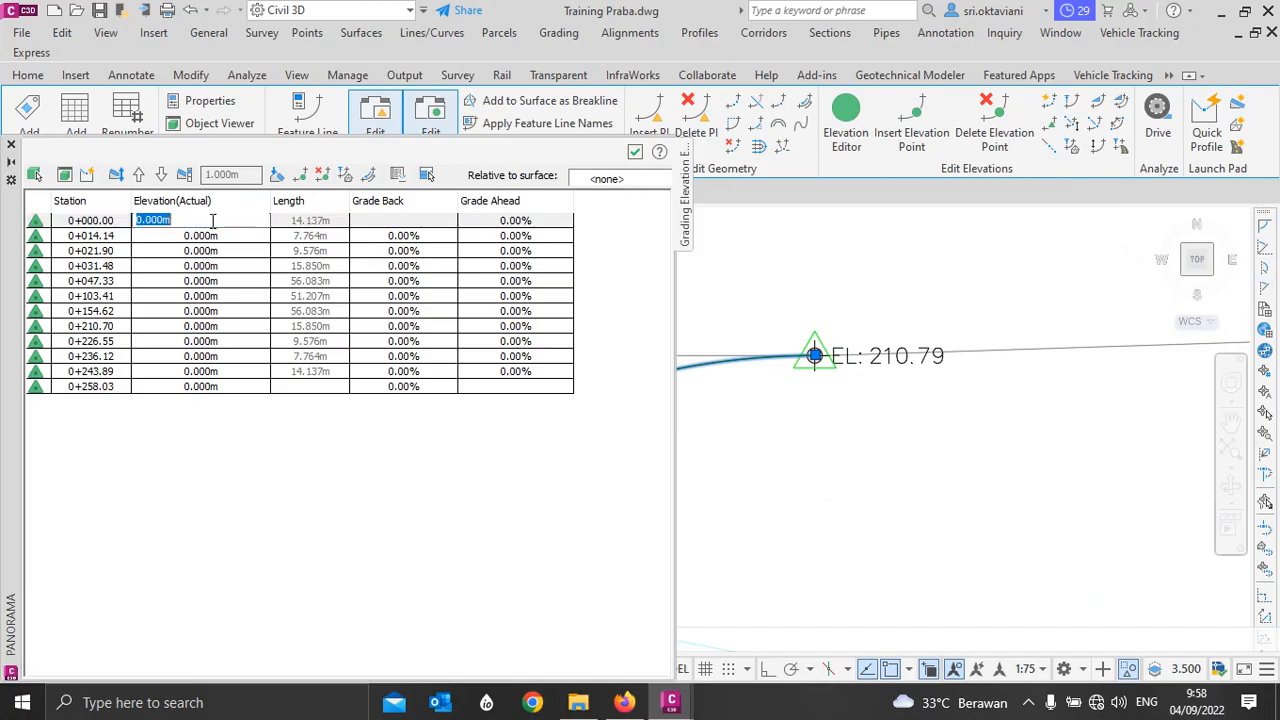
type("210.79")
key("Return")
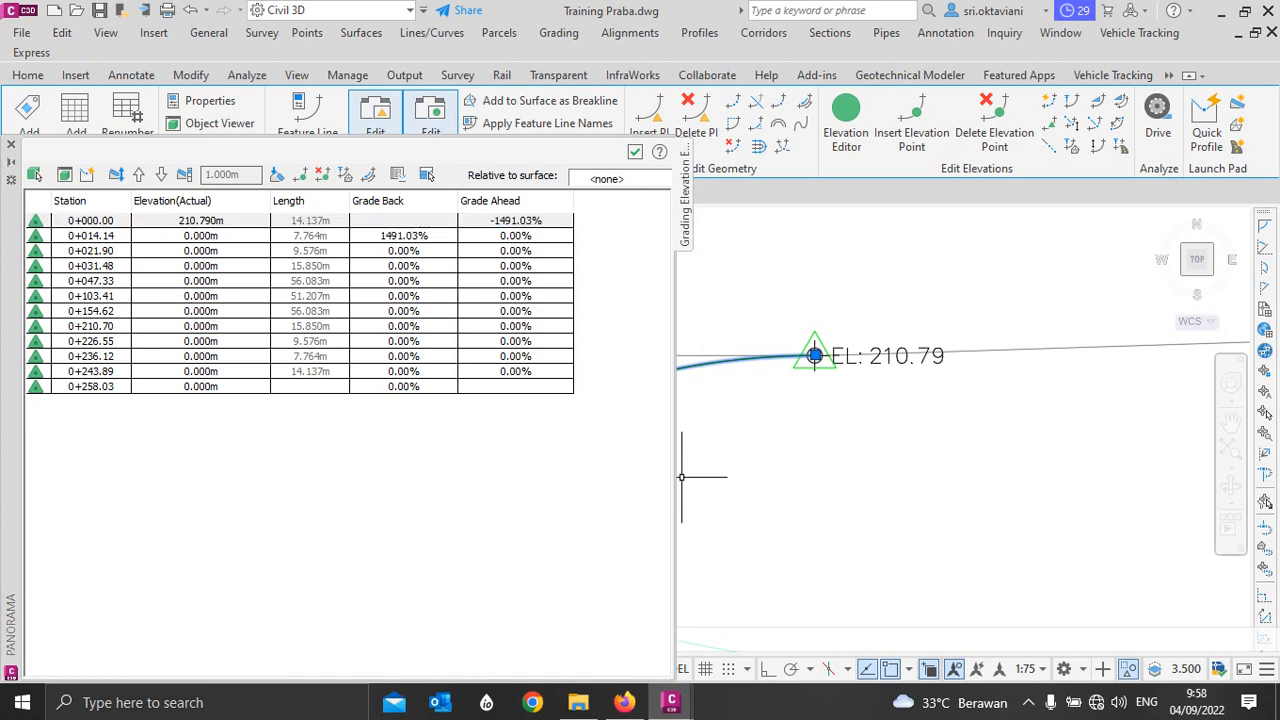
Step: Set the elevation of the feature line's end point at station 0+258.03 to 211.18 m, matching its spot elevation label
scroll(987, 345, "down", 2)
scroll(987, 345, "down", 3)
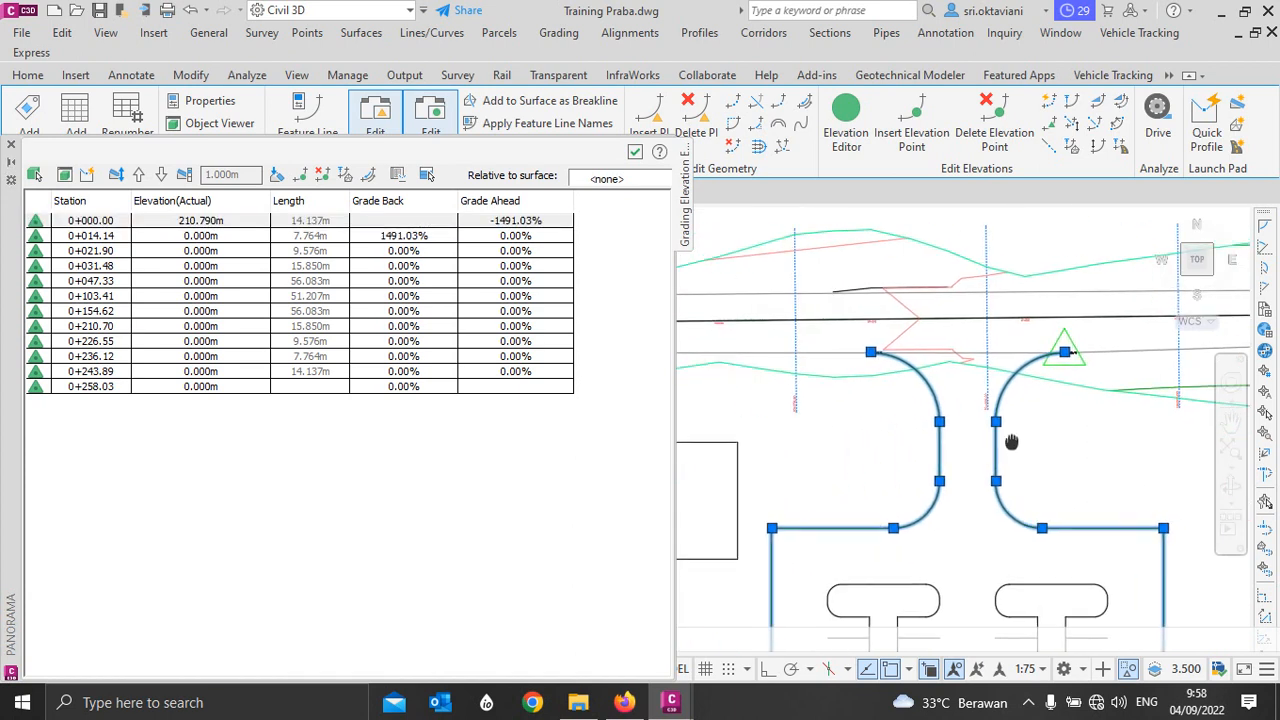
scroll(880, 343, "up", 6)
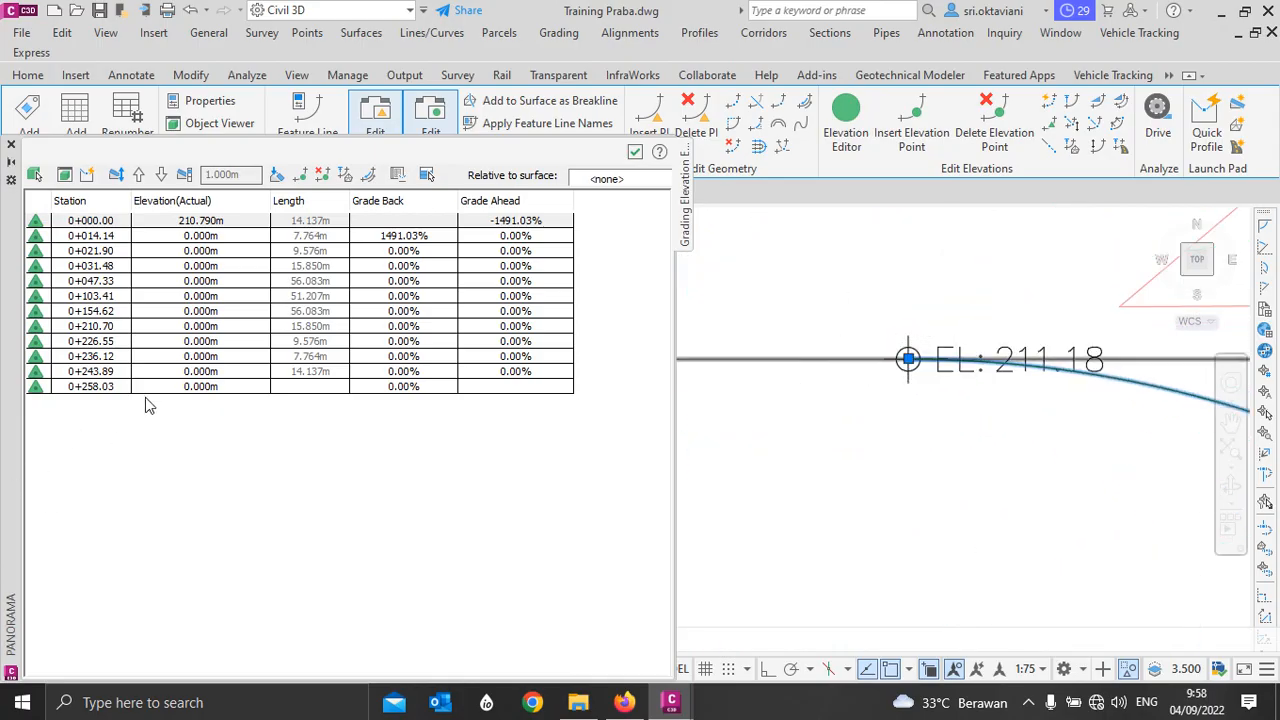
left_click(190, 392)
left_click(205, 387)
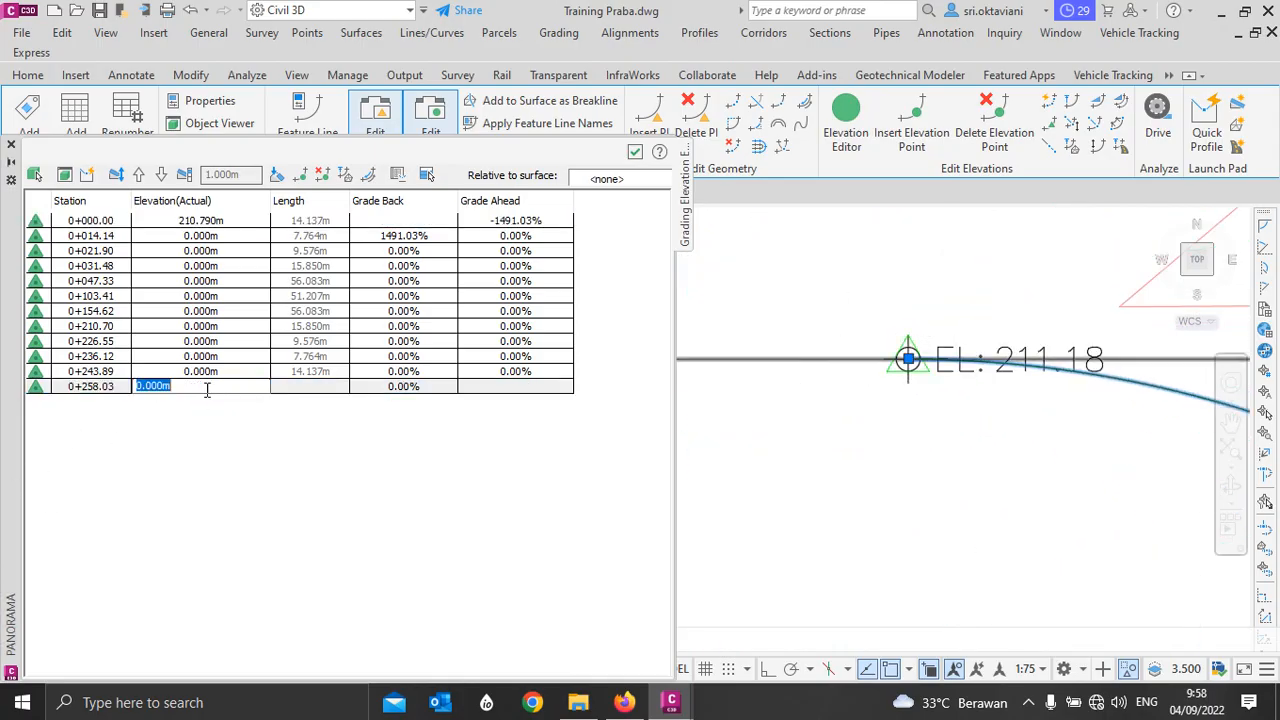
type("211.18")
key("Return")
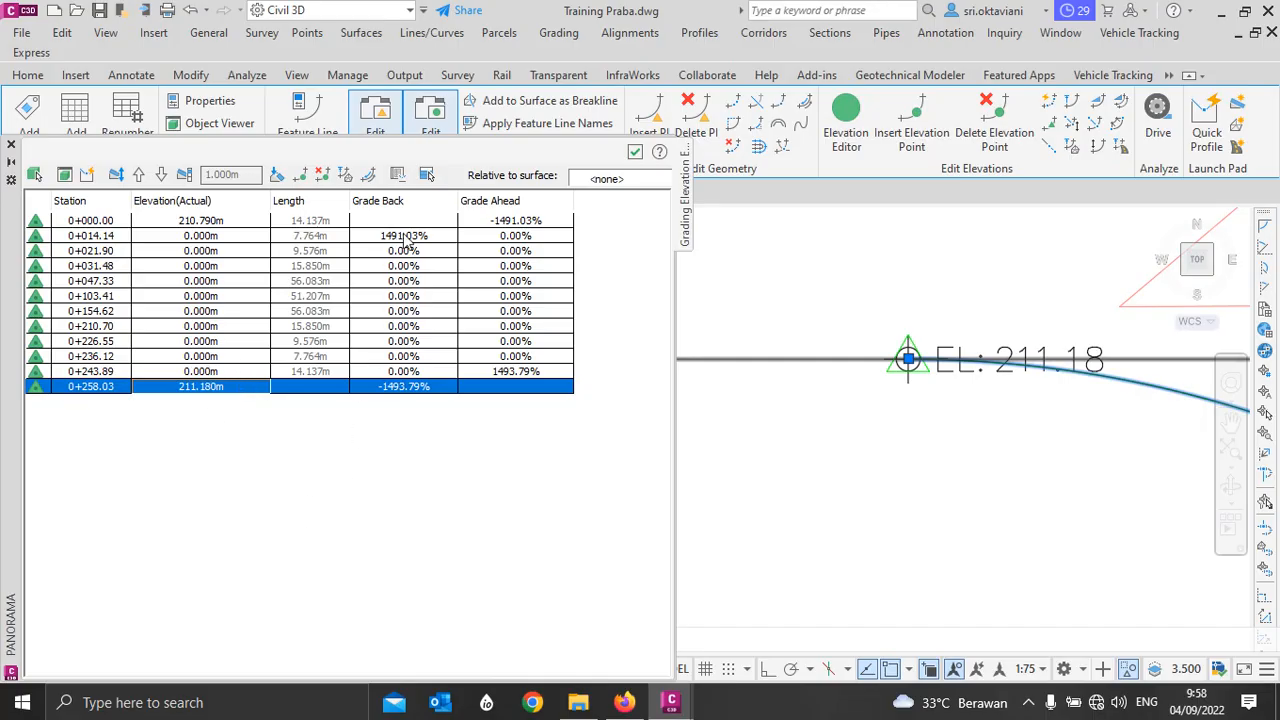
Step: Set the grade ahead to -1% at stations 0+000.00, 0+014.14, 0+021.90 and 0+031.48
double_click(495, 221)
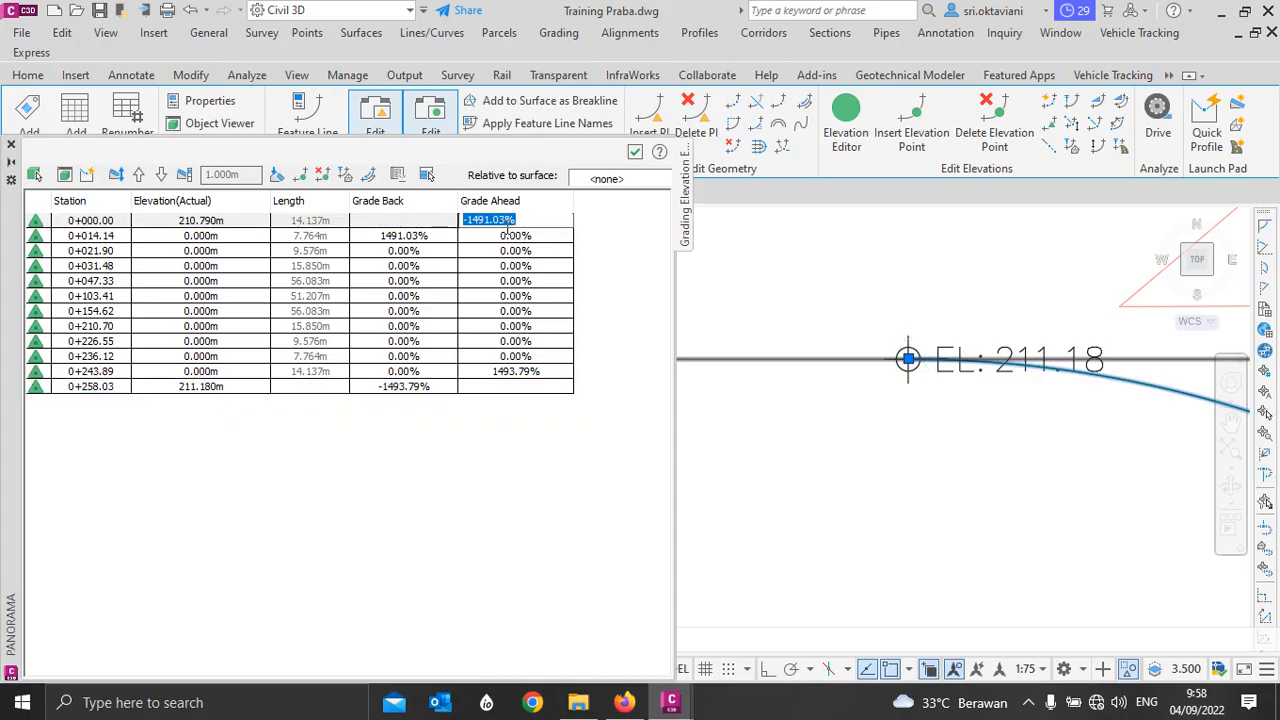
type("-1")
key("Return")
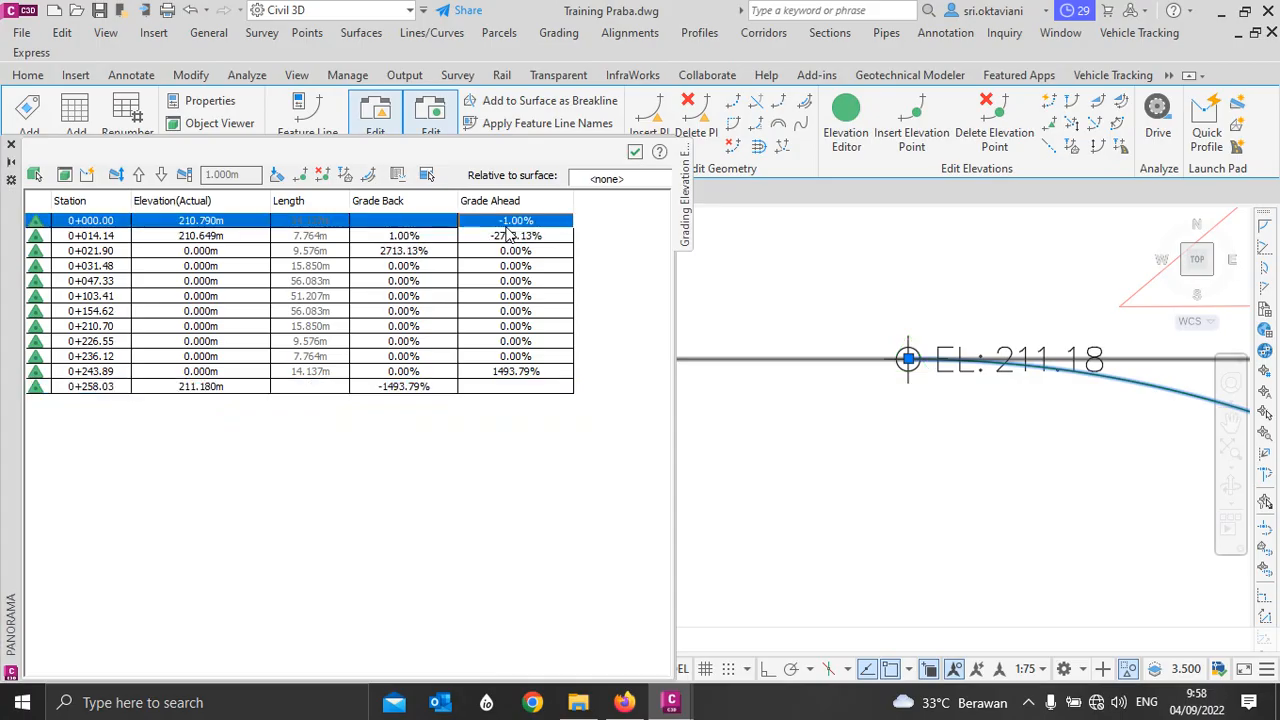
double_click(515, 236)
type("-1")
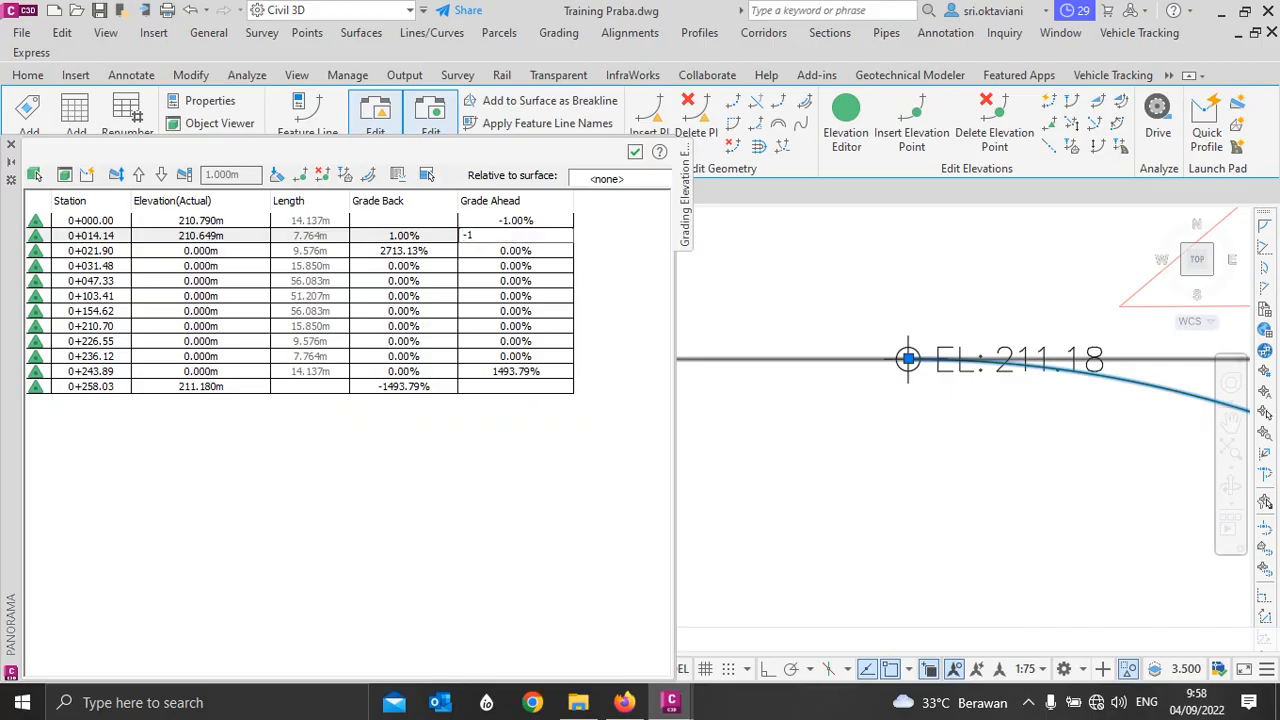
key("Return")
double_click(515, 251)
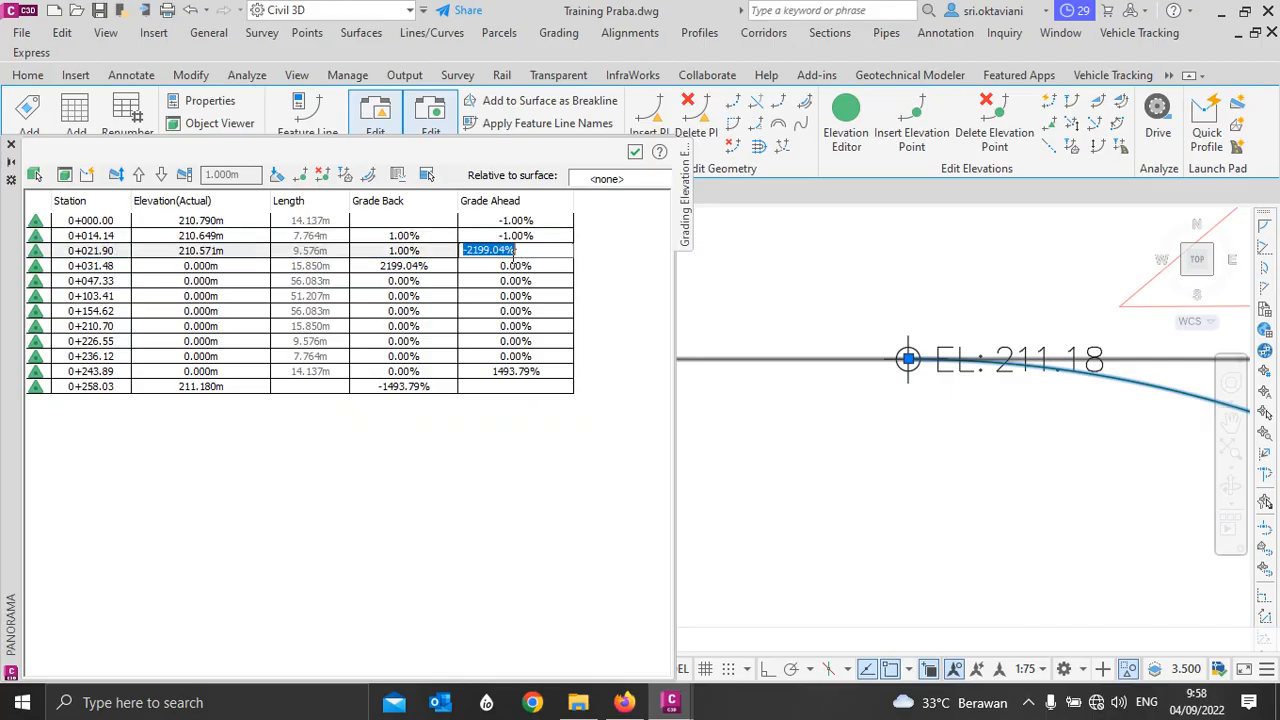
type("-1")
key("Return")
double_click(524, 266)
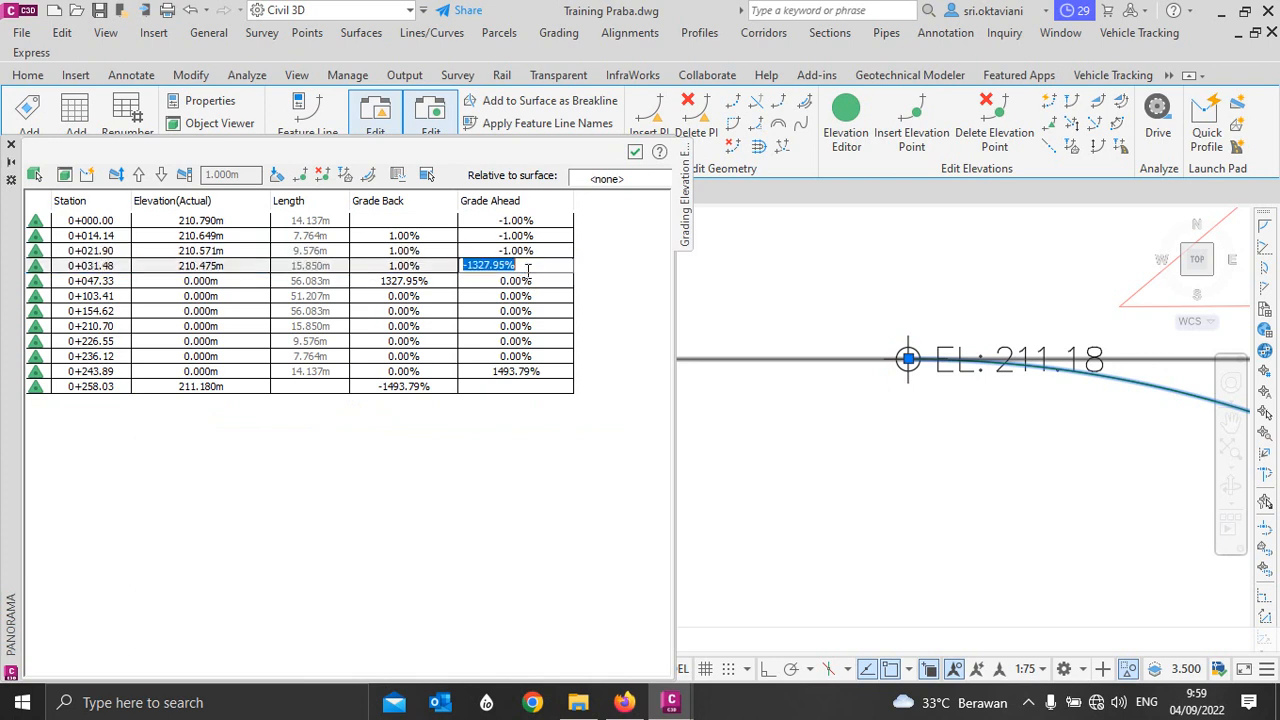
type("-1")
key("Return")
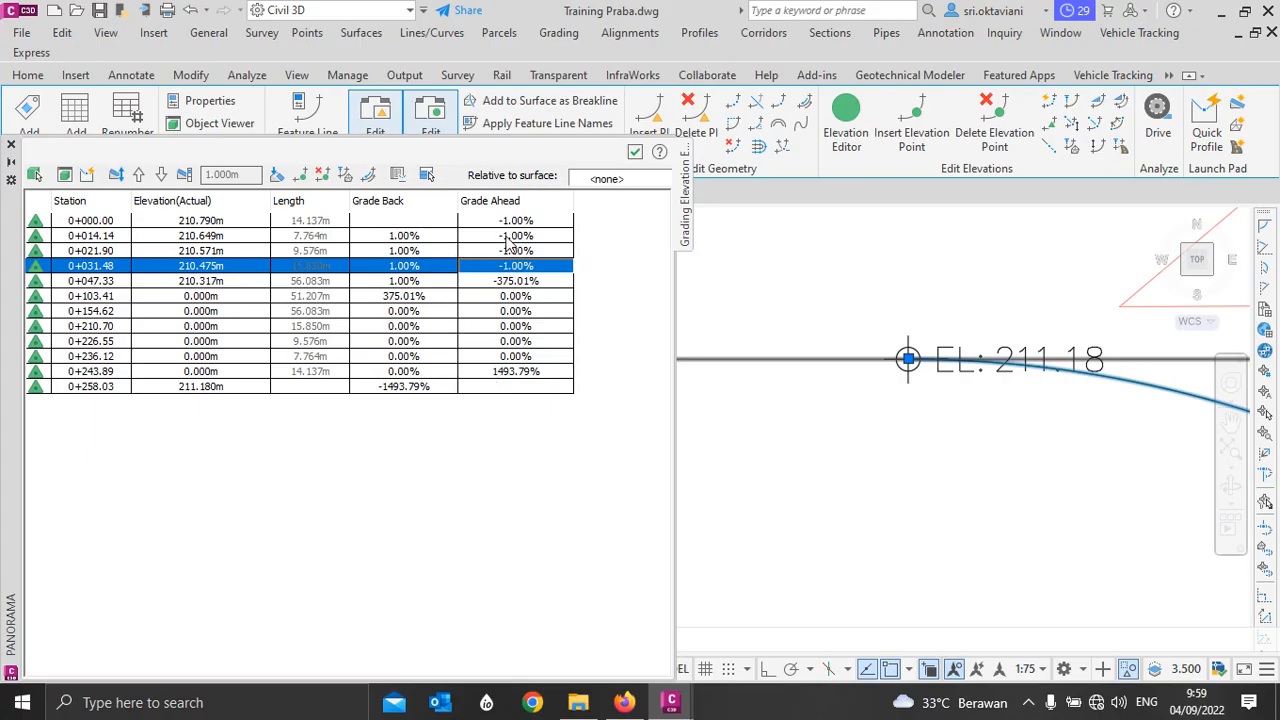
Step: Set the grade back to -1% at stations 0+258.03, 0+243.89 and 0+236.12
double_click(397, 390)
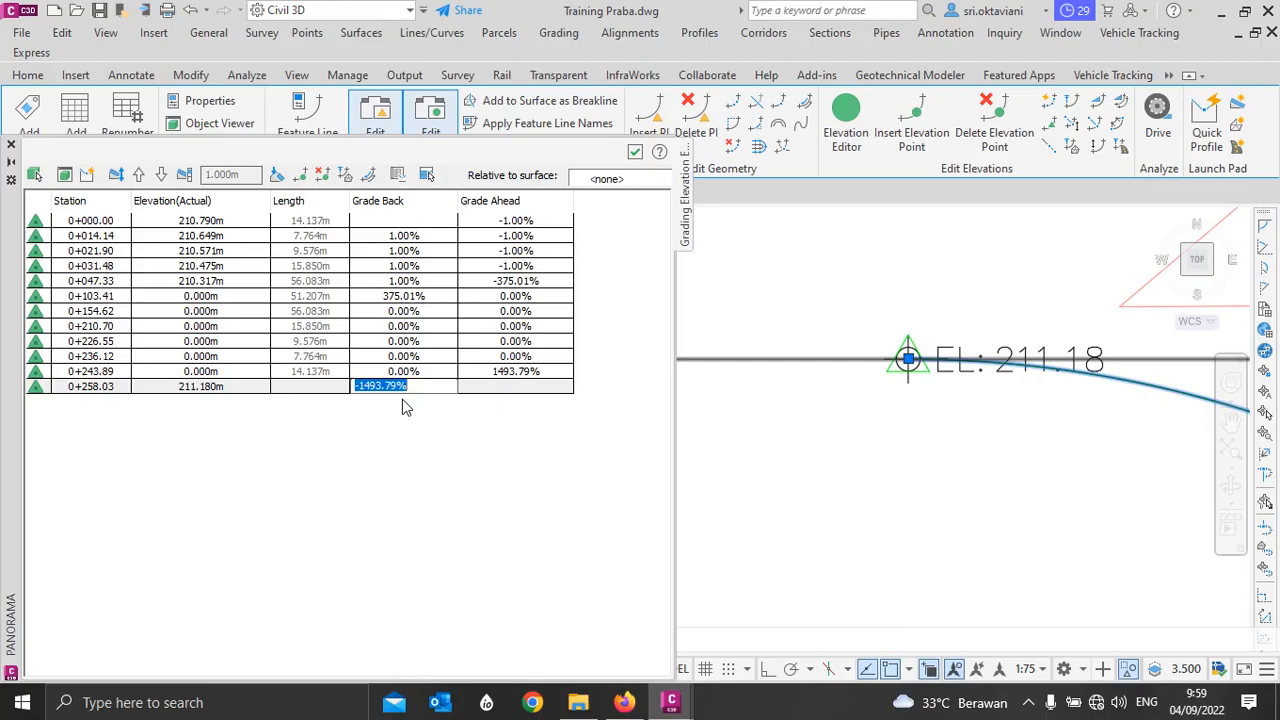
type("-1")
key("Return")
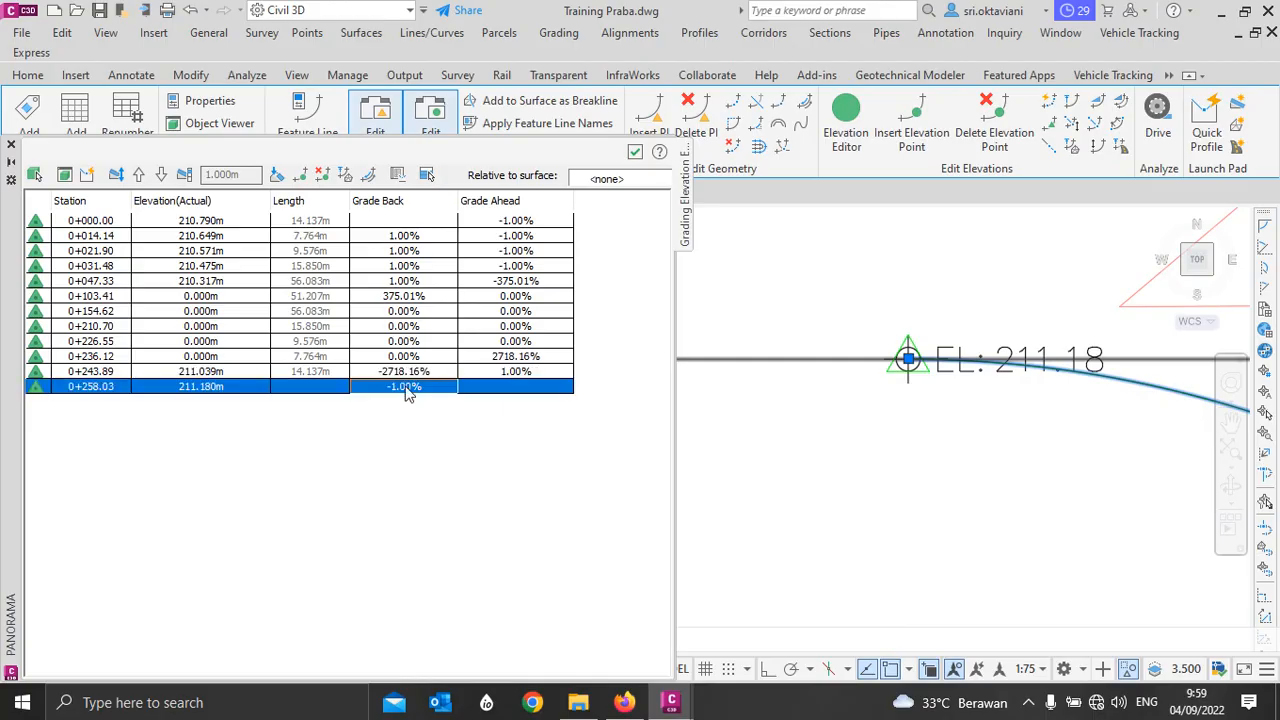
double_click(406, 373)
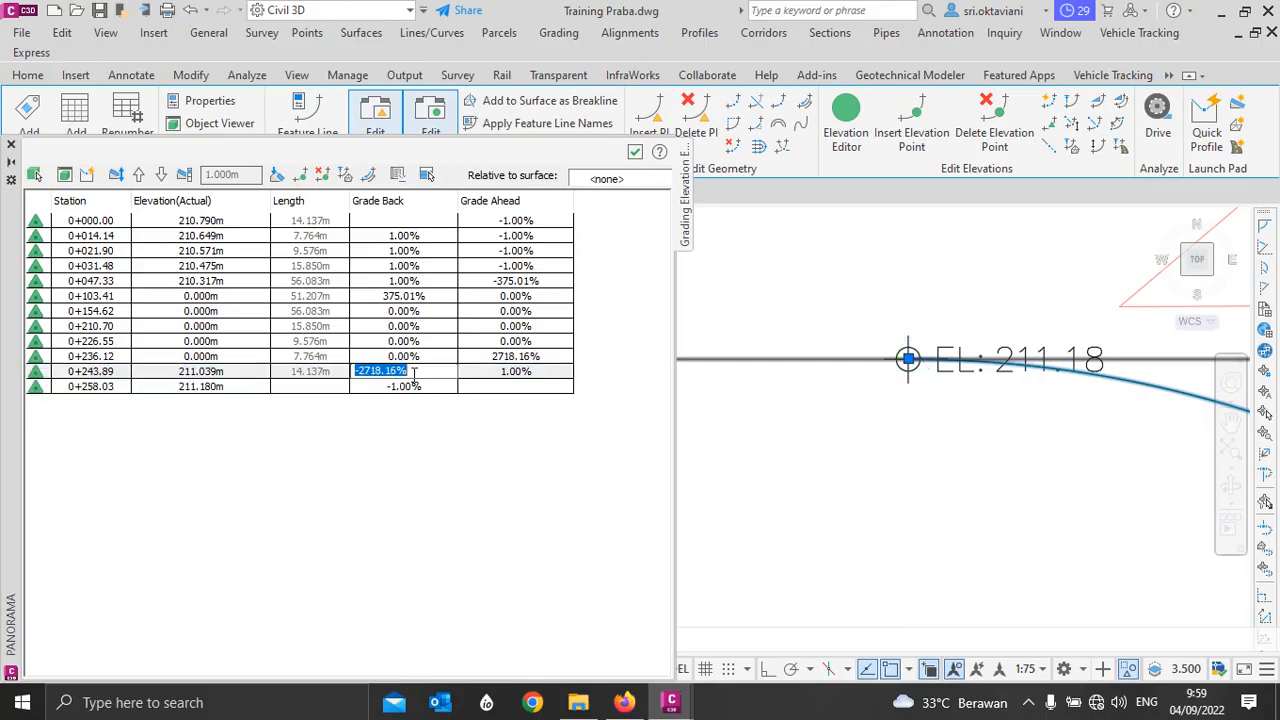
type("-1")
key("Return")
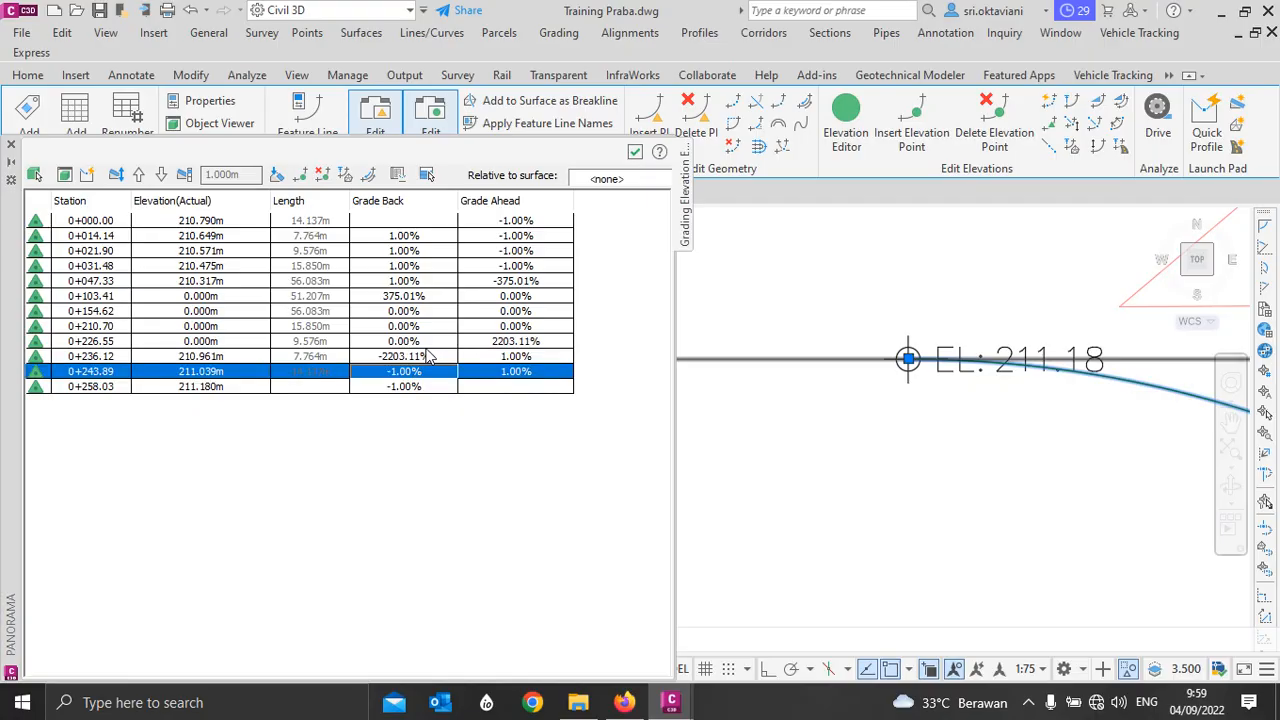
left_click(420, 358)
left_click(424, 359)
type("-1")
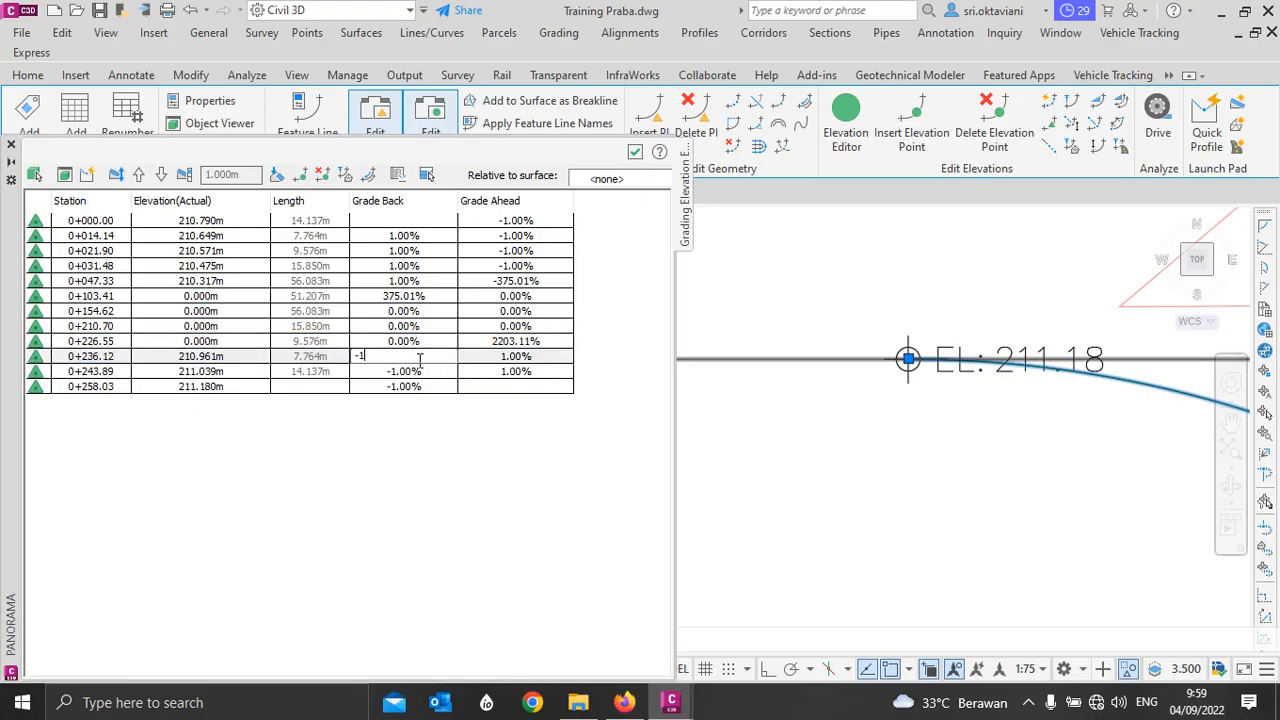
key("Return")
Step: Set the grade back to -1% at stations 0+226.55, 0+210.70 and 0+154.62
double_click(435, 345)
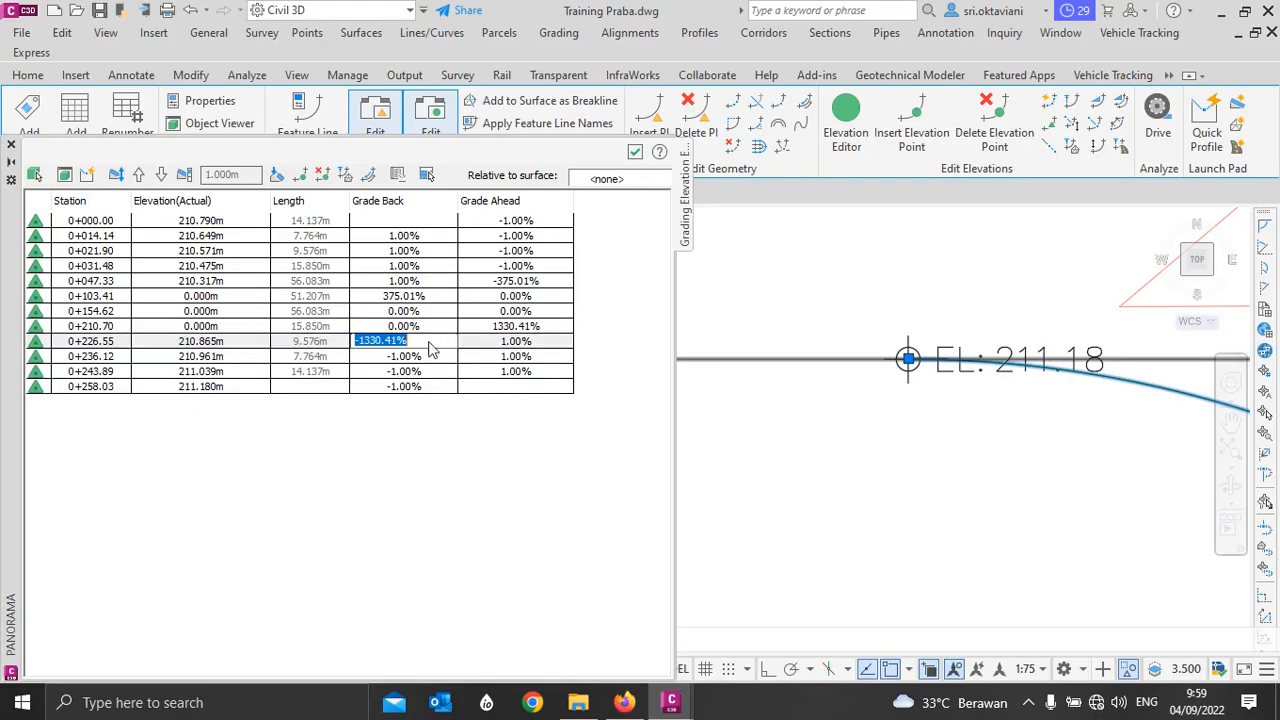
type("-1")
key("Return")
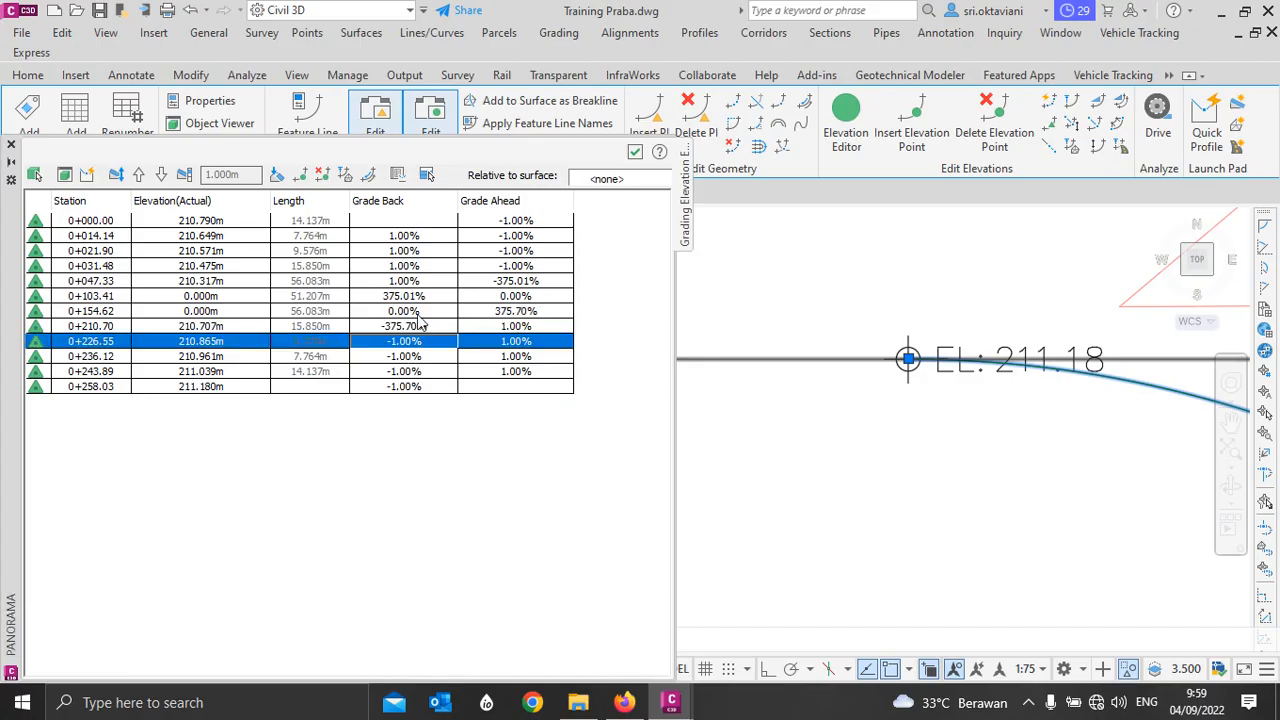
double_click(426, 329)
type("-1")
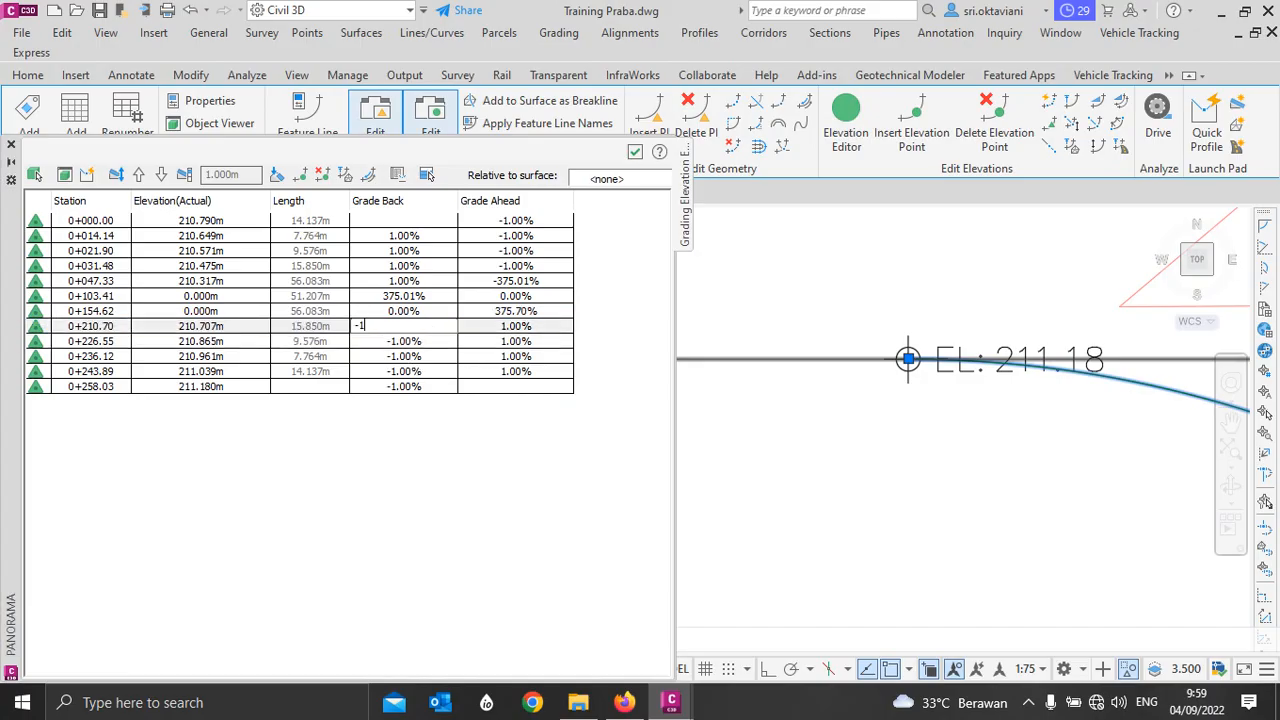
key("Return")
double_click(428, 311)
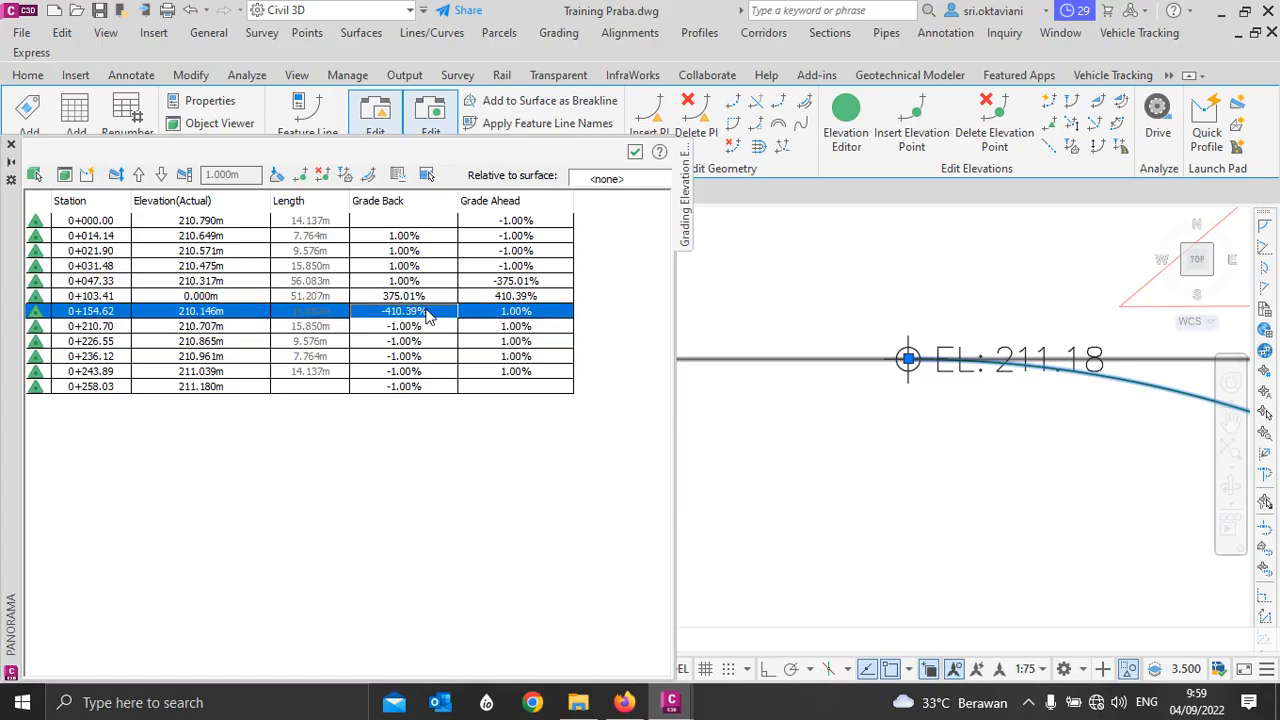
type("-1")
key("Return")
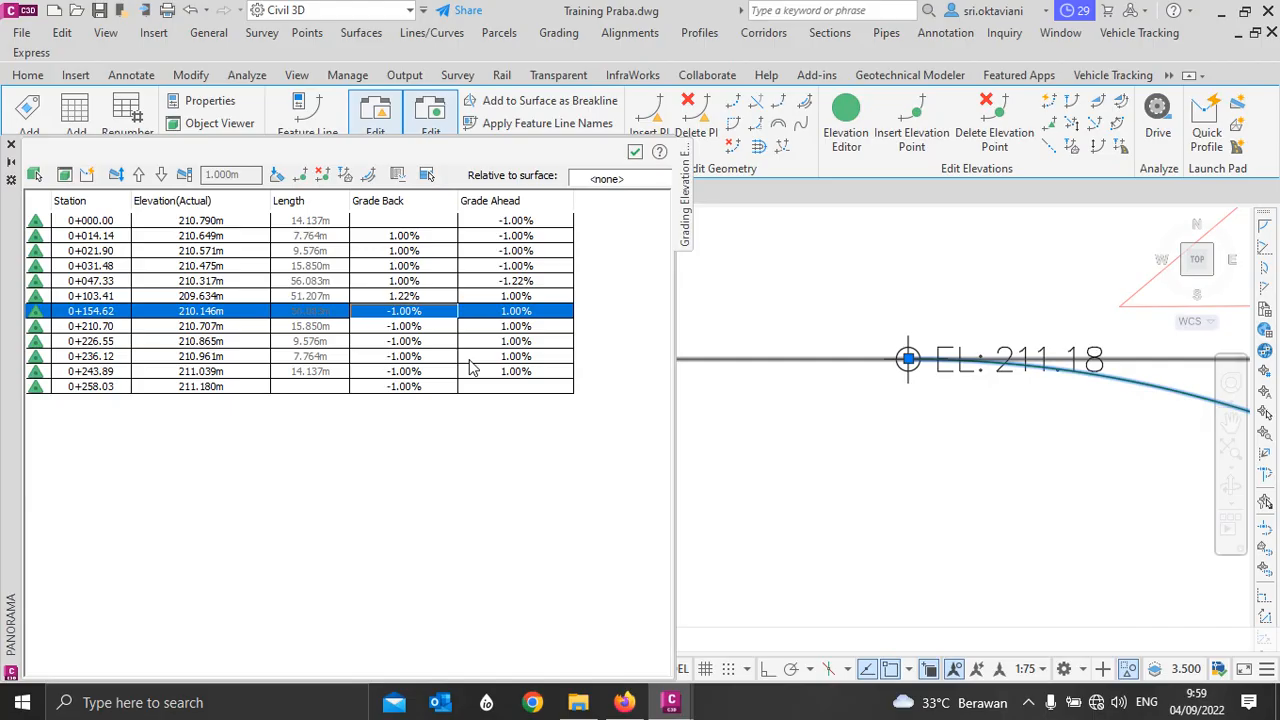
Step: Close the Elevation Editor and deselect the parking lot feature line
left_click(634, 151)
scroll(757, 342, "down", 2)
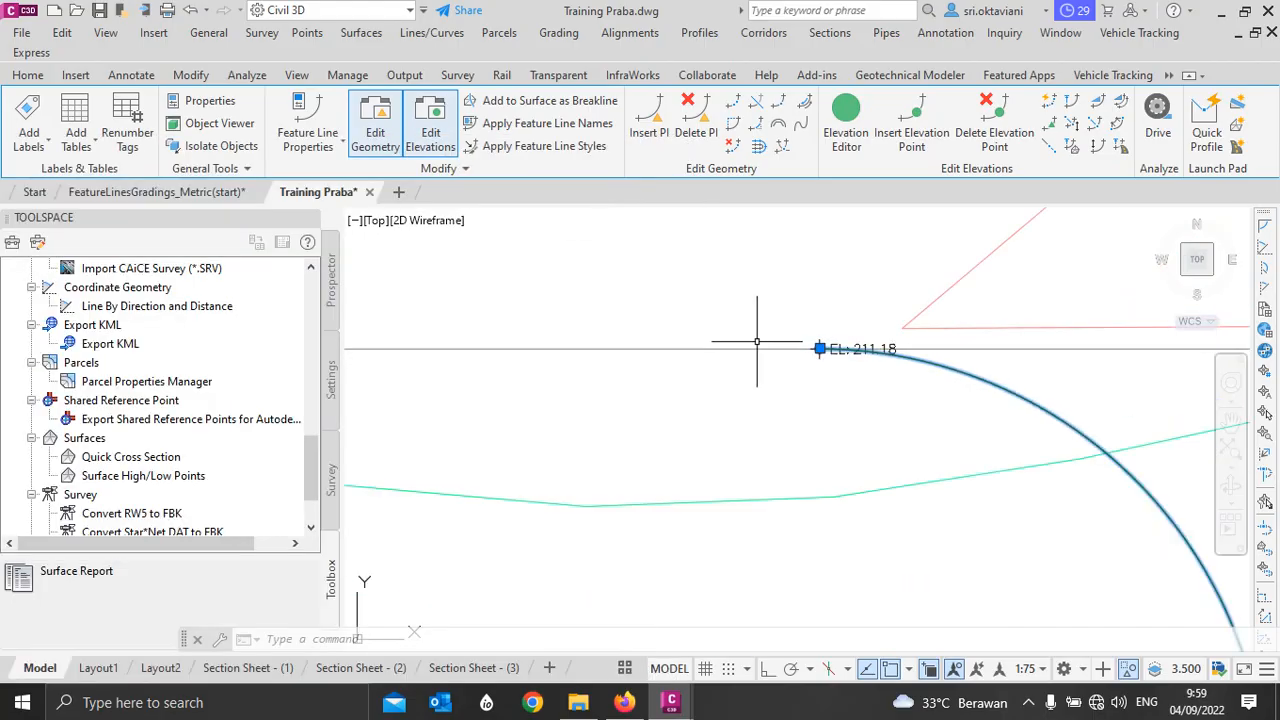
scroll(753, 350, "down", 1)
key("Escape")
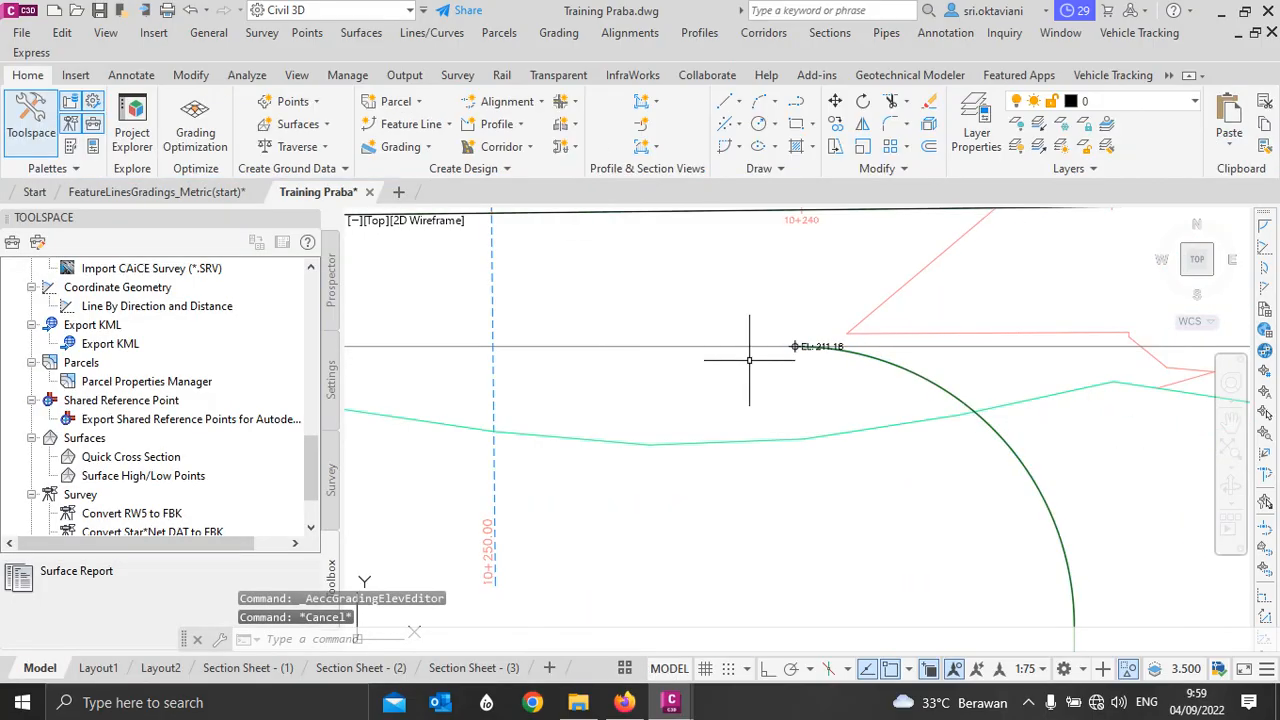
Step: Start creating feature lines from objects using the two parking island outlines and the rectangle beside the parking lot
scroll(746, 345, "down", 2)
middle_click_drag(769, 455, 786, 329)
middle_click_drag(728, 465, 741, 442)
left_click(383, 128)
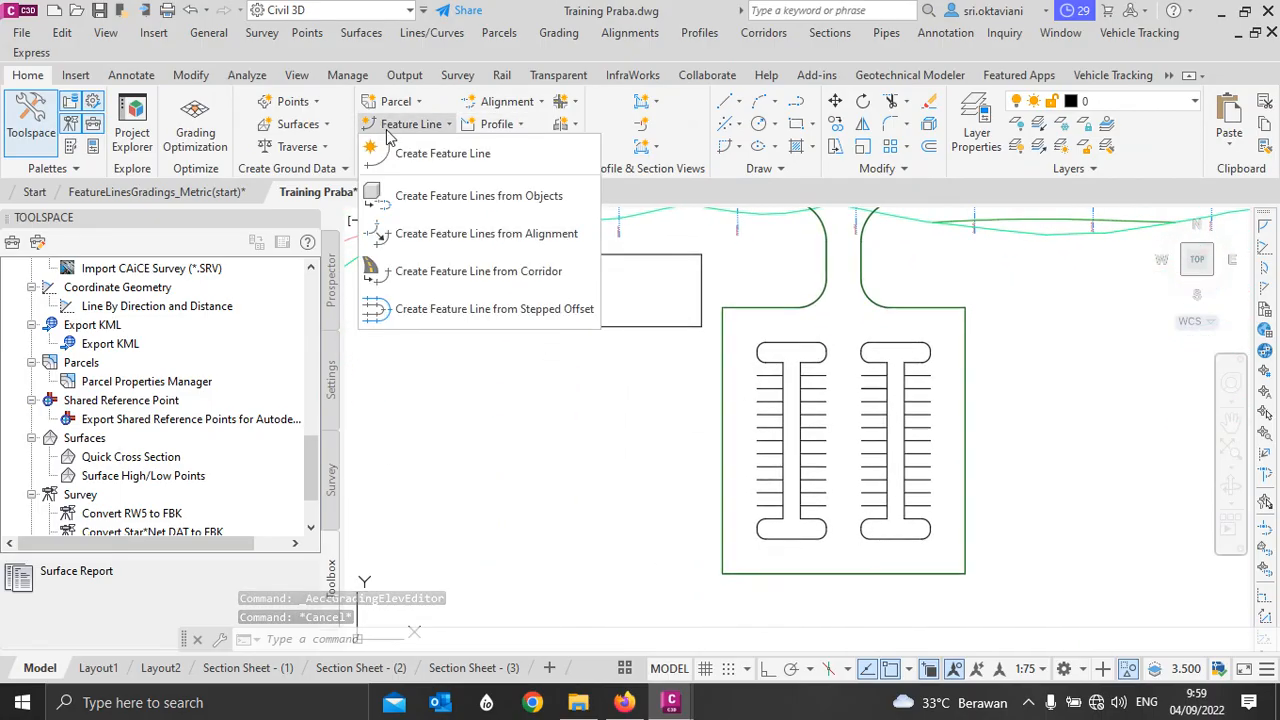
left_click(405, 204)
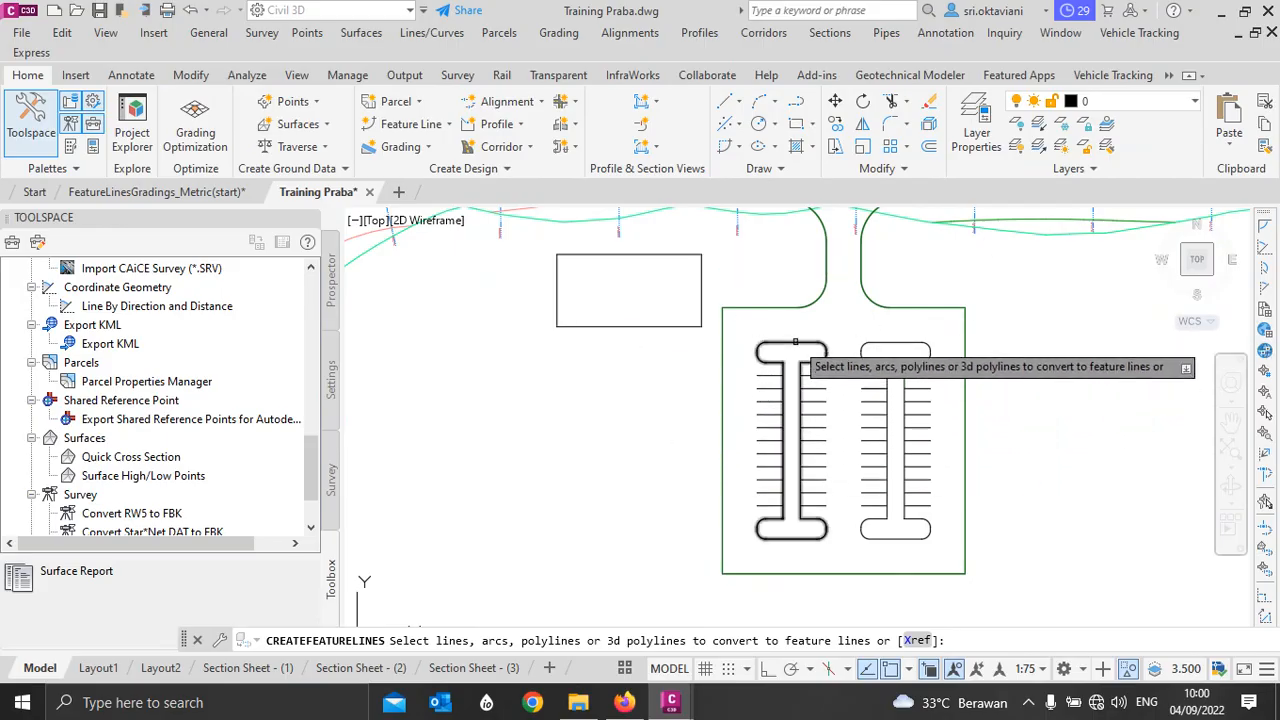
left_click(795, 343)
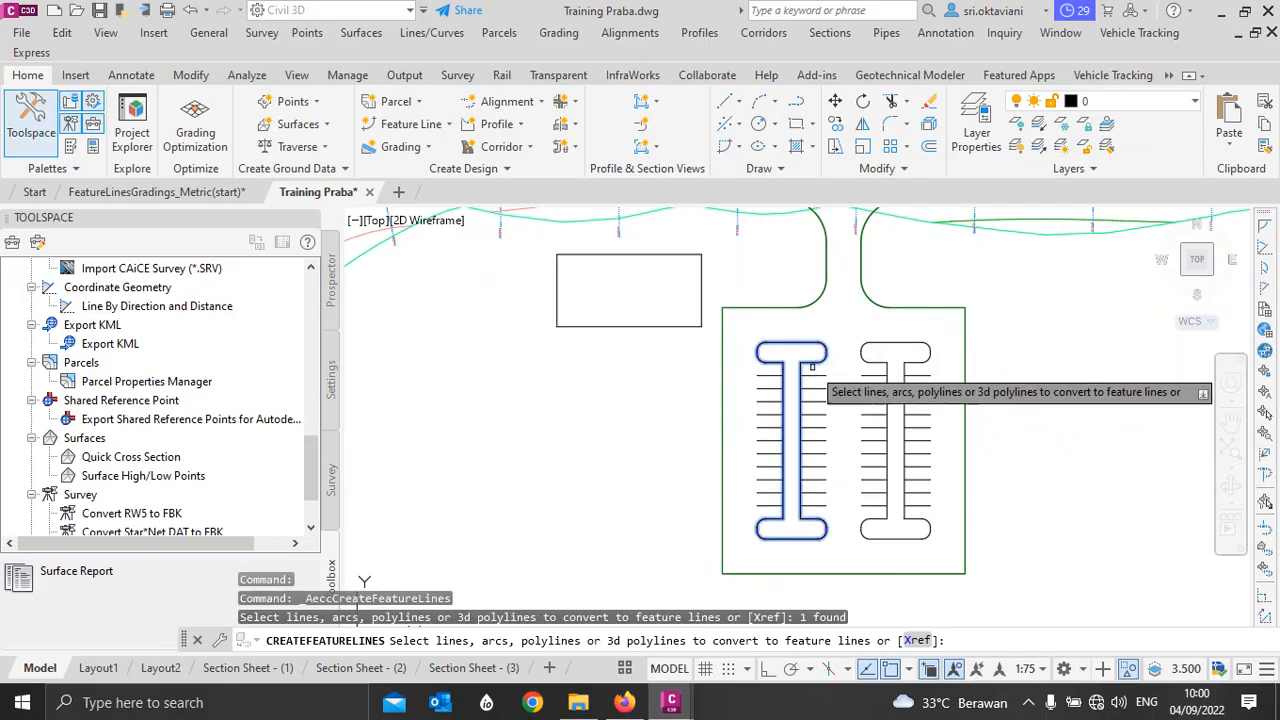
left_click(919, 348)
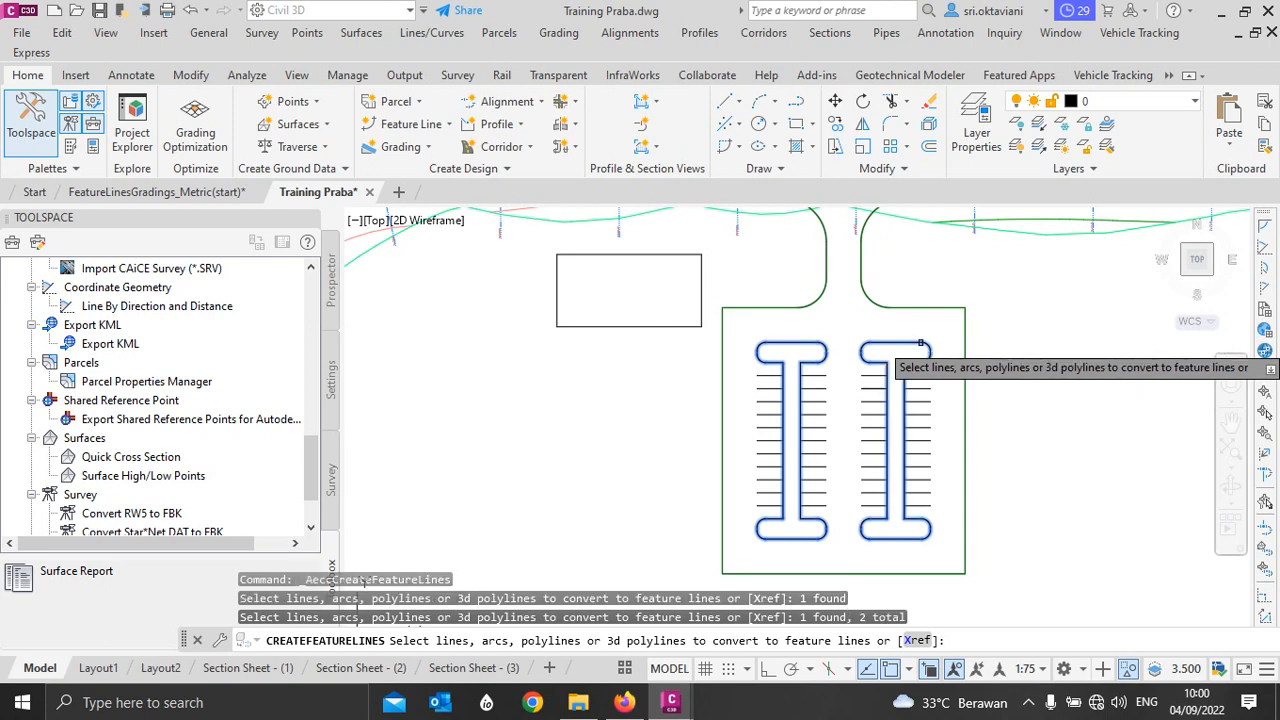
left_click(566, 258)
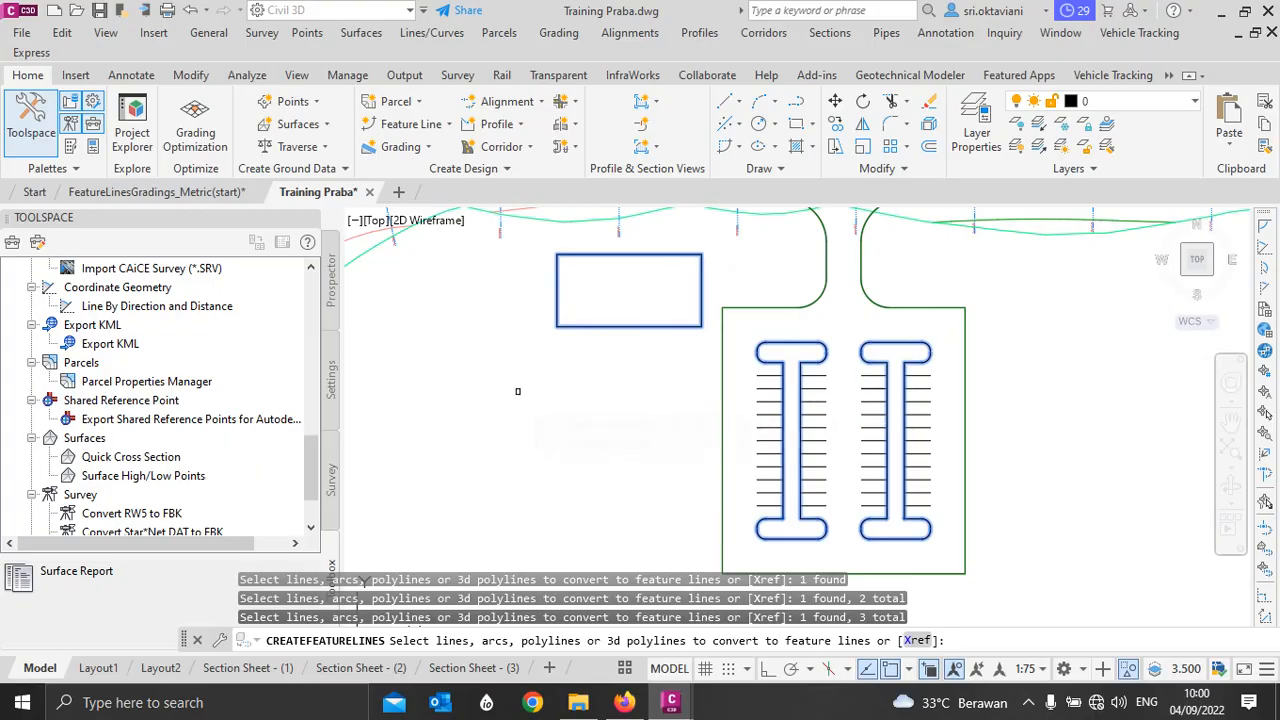
key("Return")
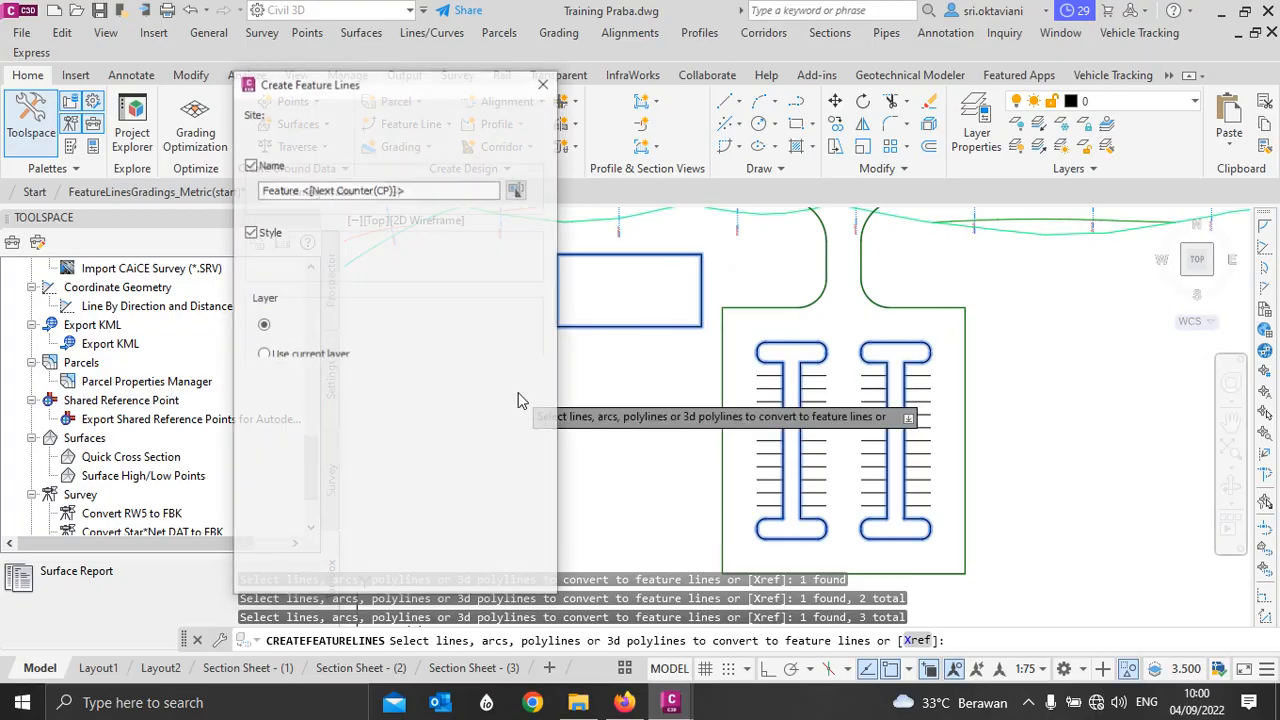
Step: Set the feature line name template to "Parking Island <[Next Counter(CP)]>"
double_click(285, 189)
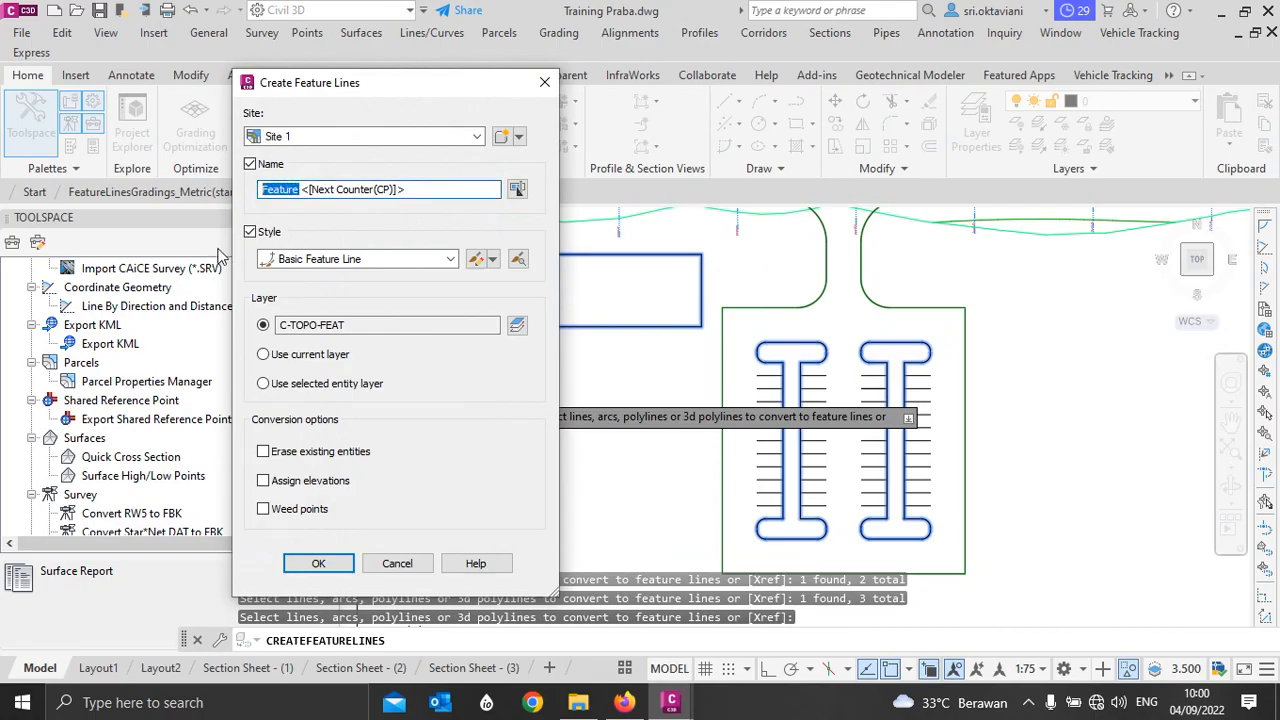
type("Parking")
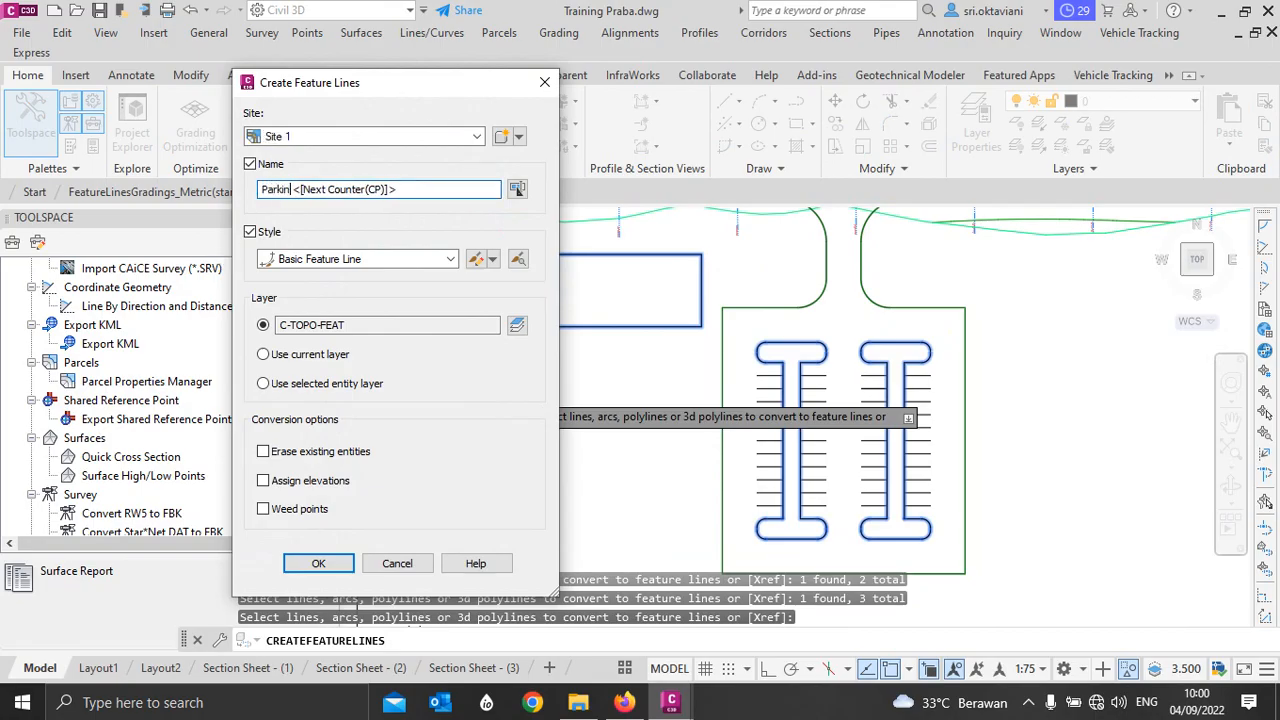
type(" Island")
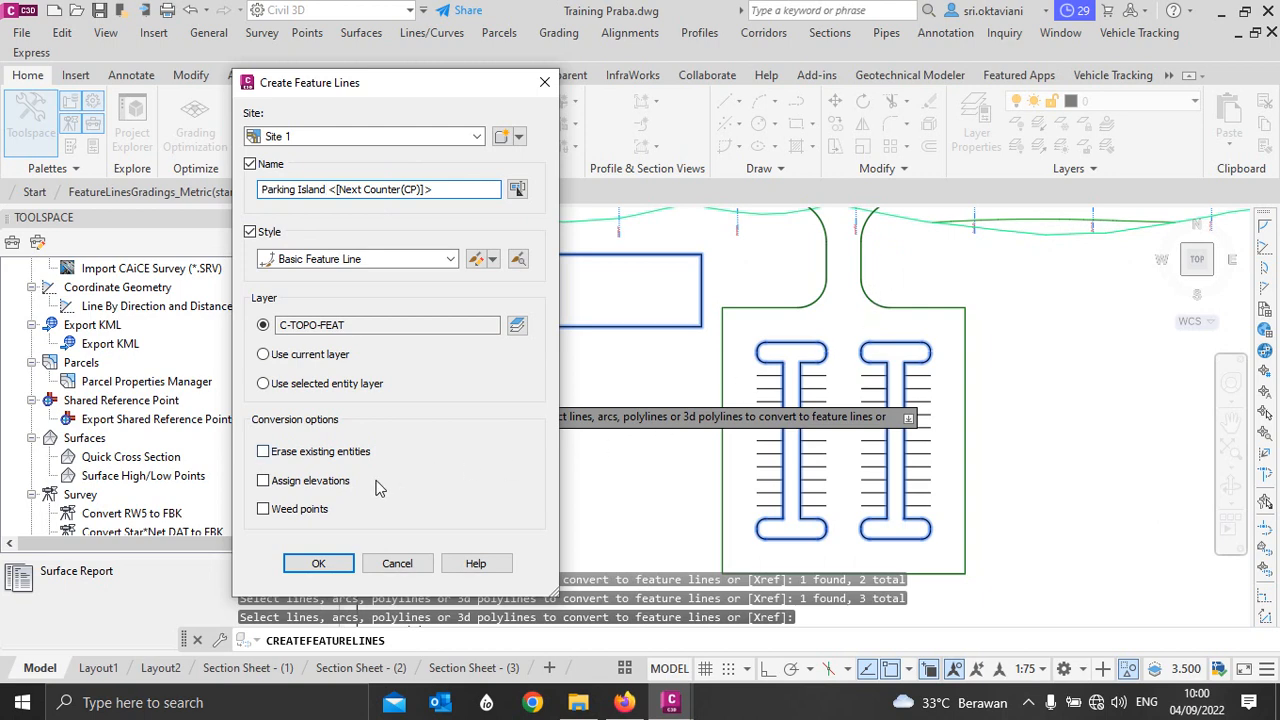
Step: Create the feature lines with elevations assigned from the Existing Ground surface, relative to surface at 0.000 m, without intermediate grade break points
left_click(264, 481)
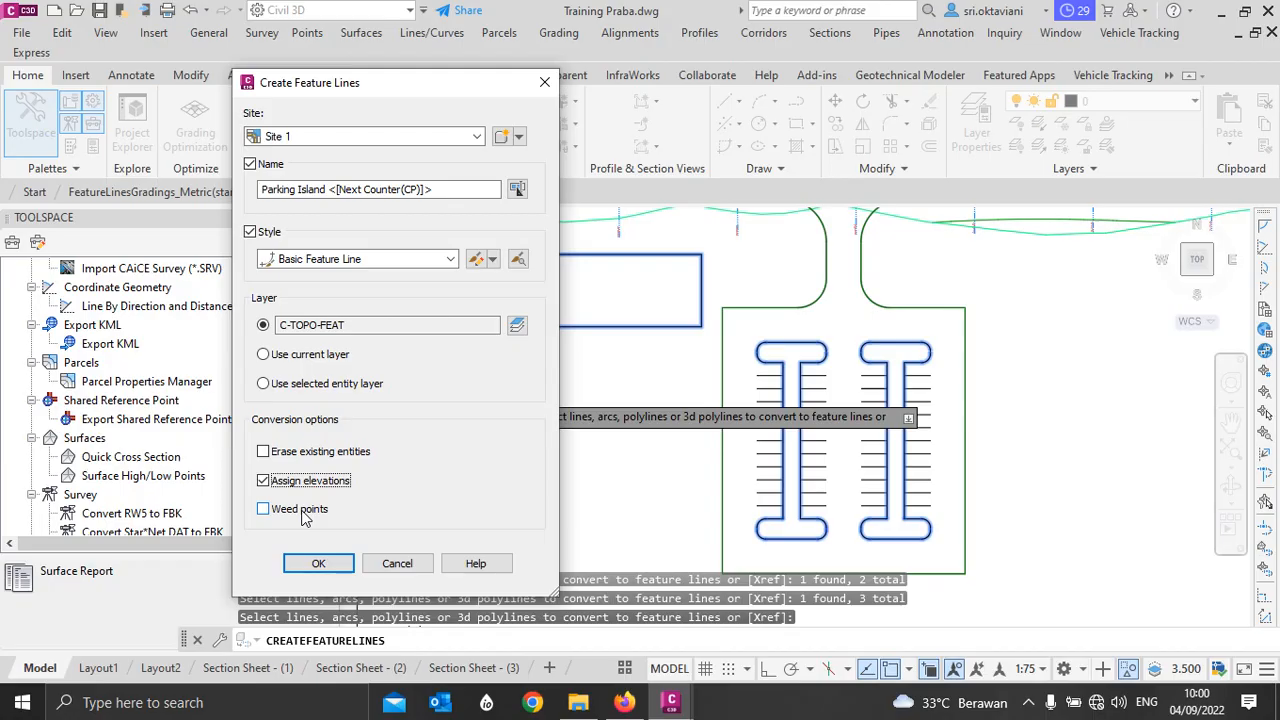
left_click(325, 563)
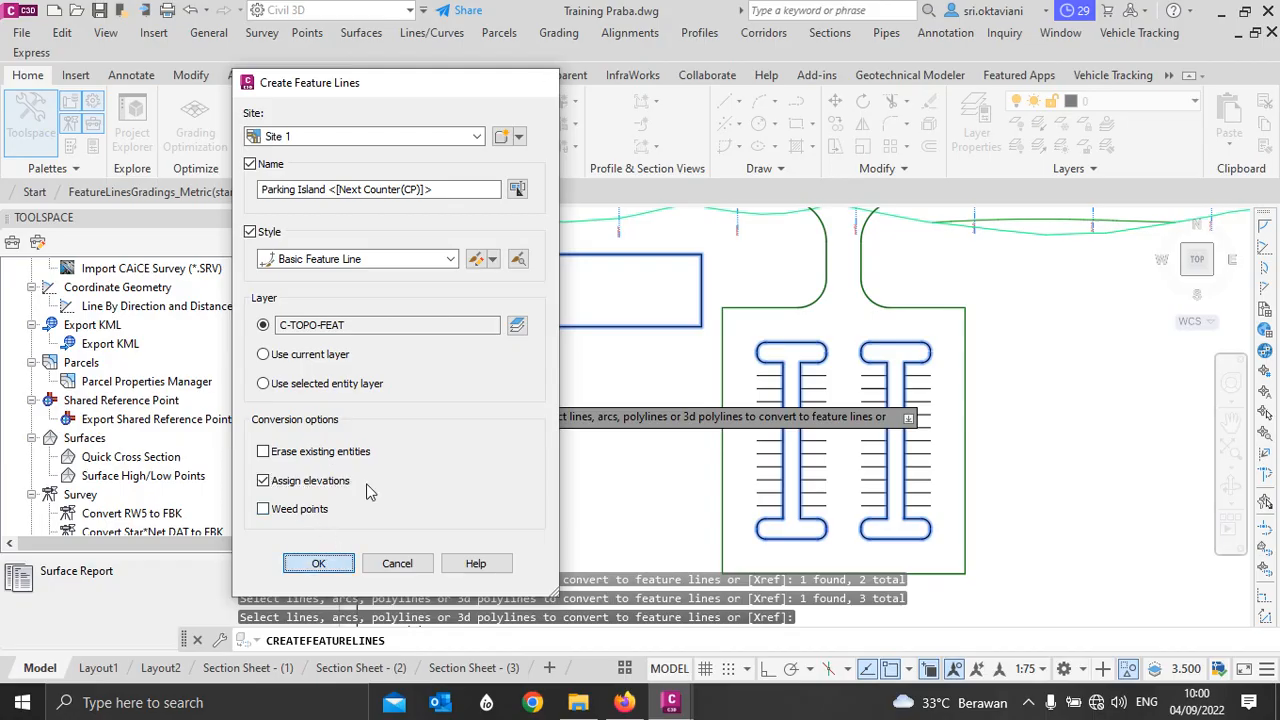
left_click_drag(337, 163, 387, 150)
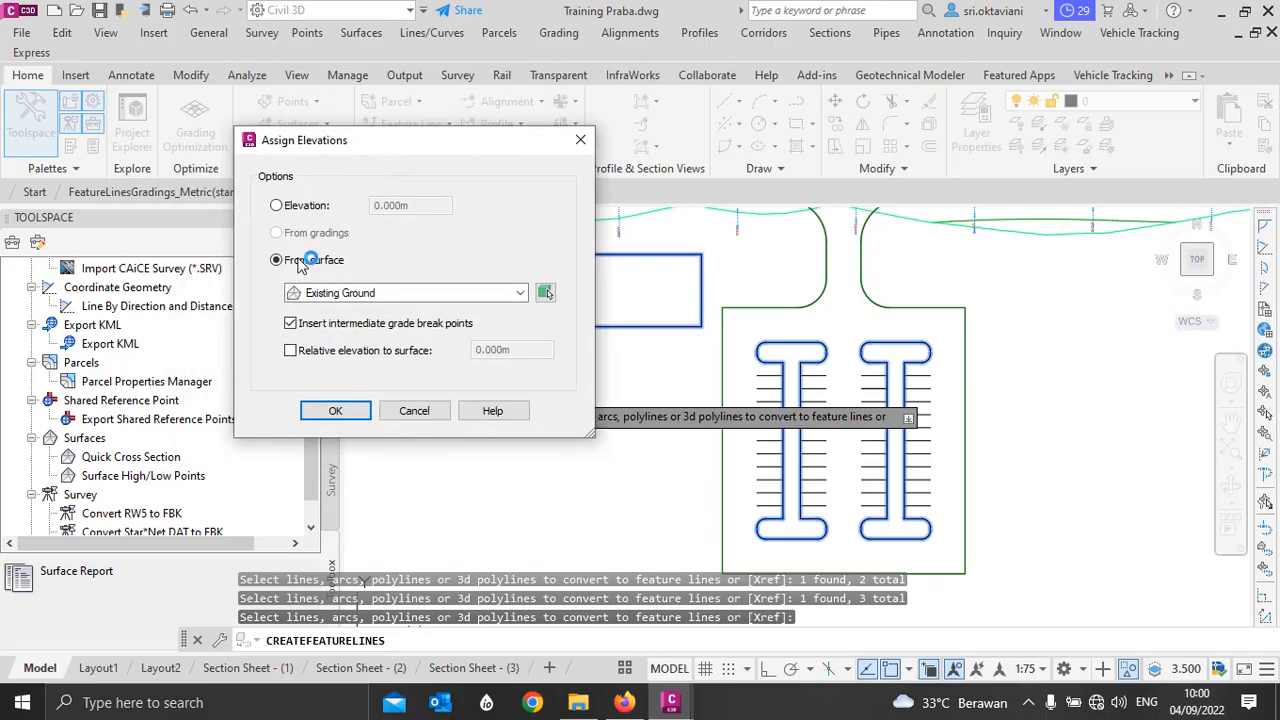
left_click(290, 351)
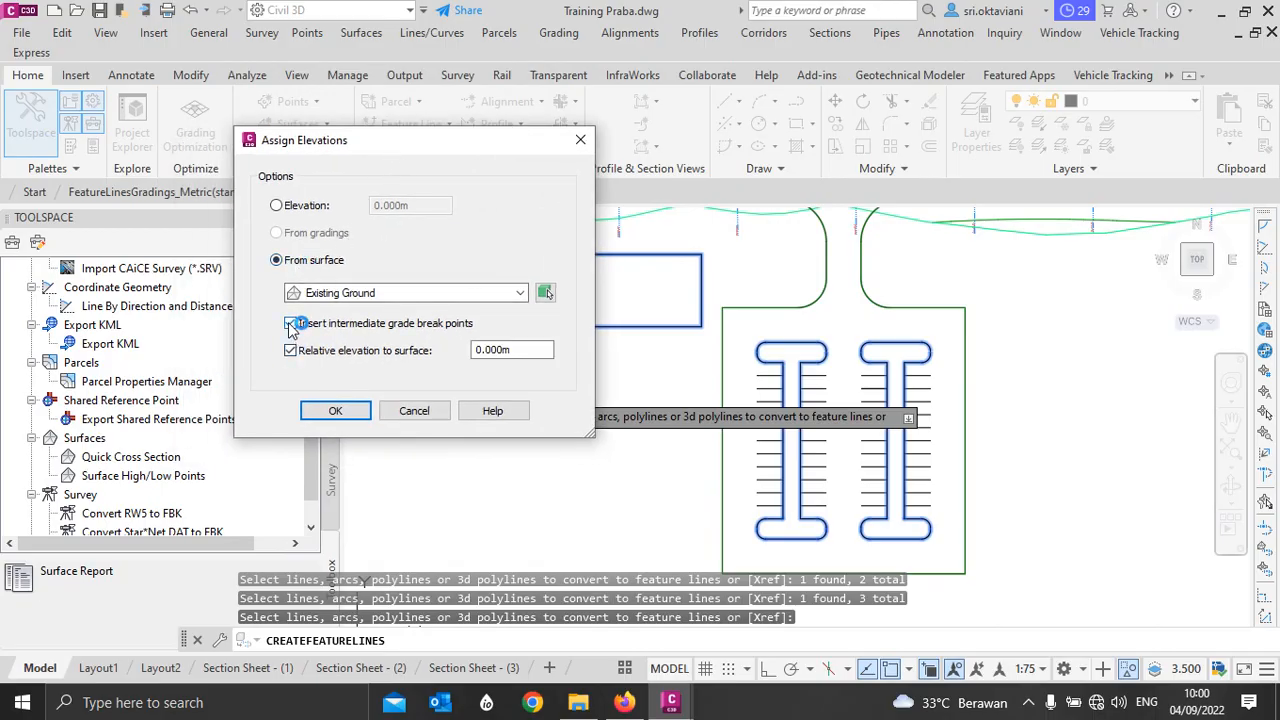
left_click(290, 323)
left_click(510, 362)
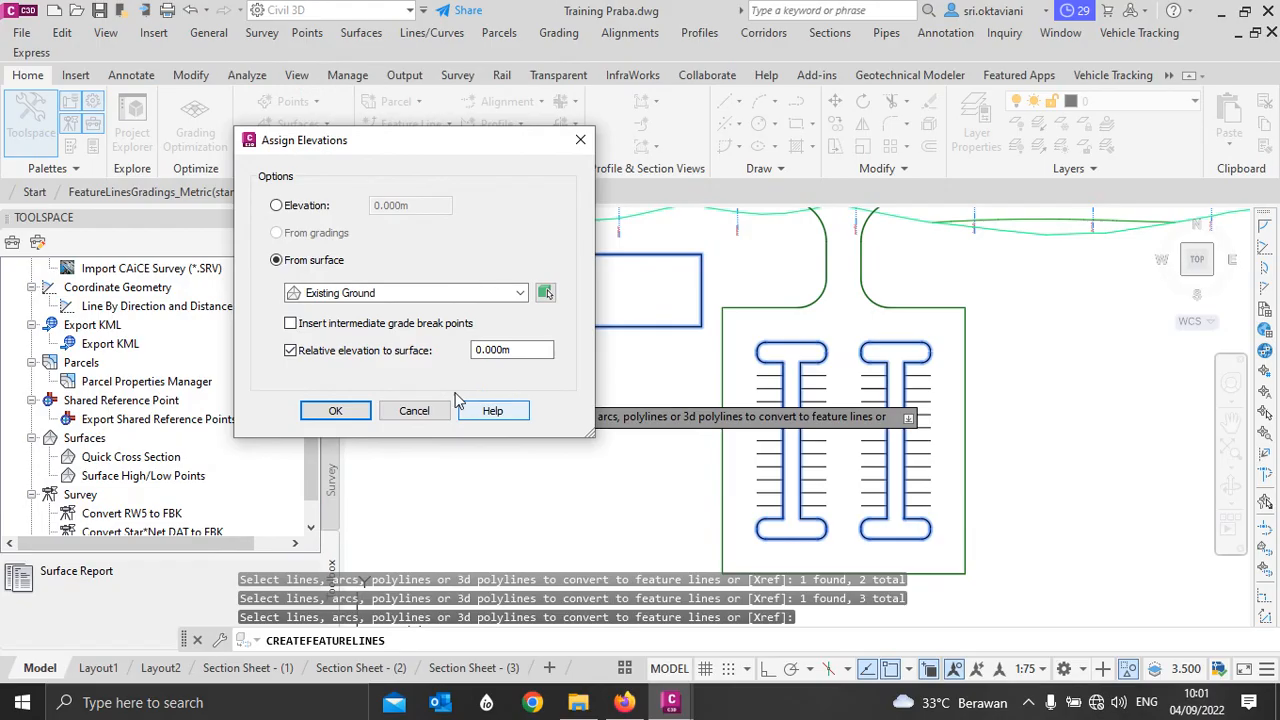
left_click(335, 410)
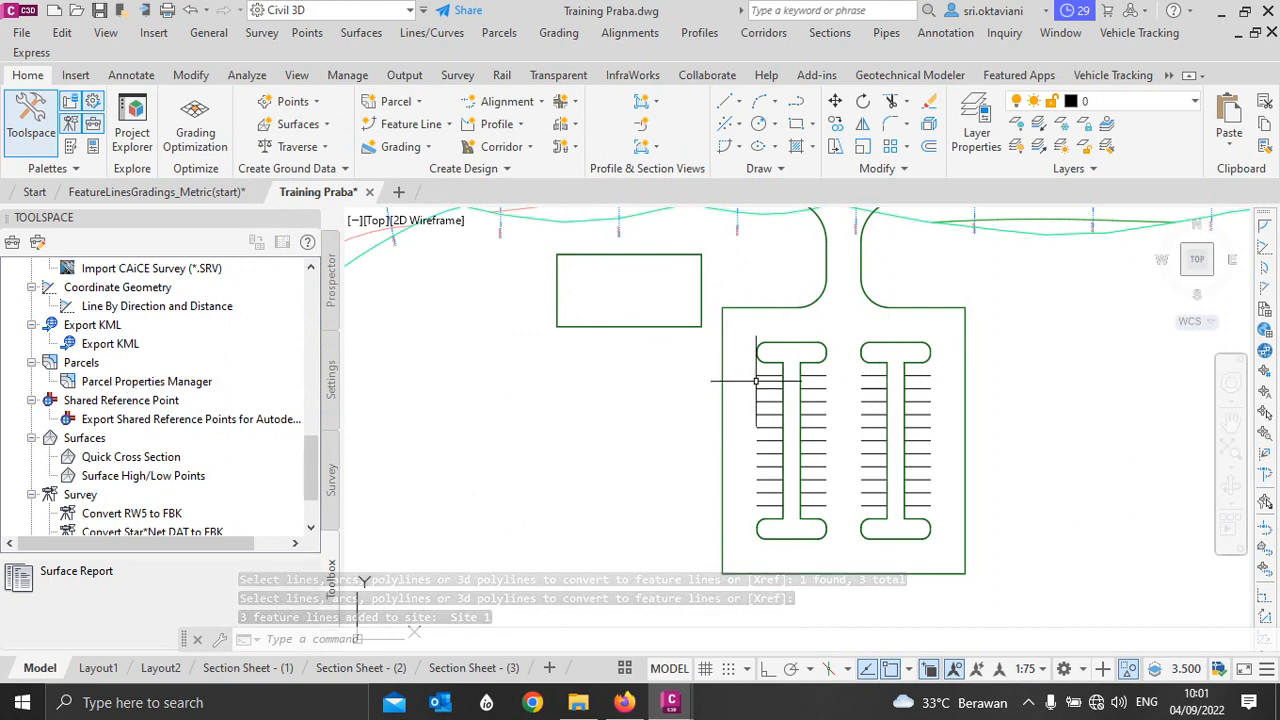
Step: Rename the Parking Island 3 feature line in Site 1 as "Pondasi"
left_click(333, 284)
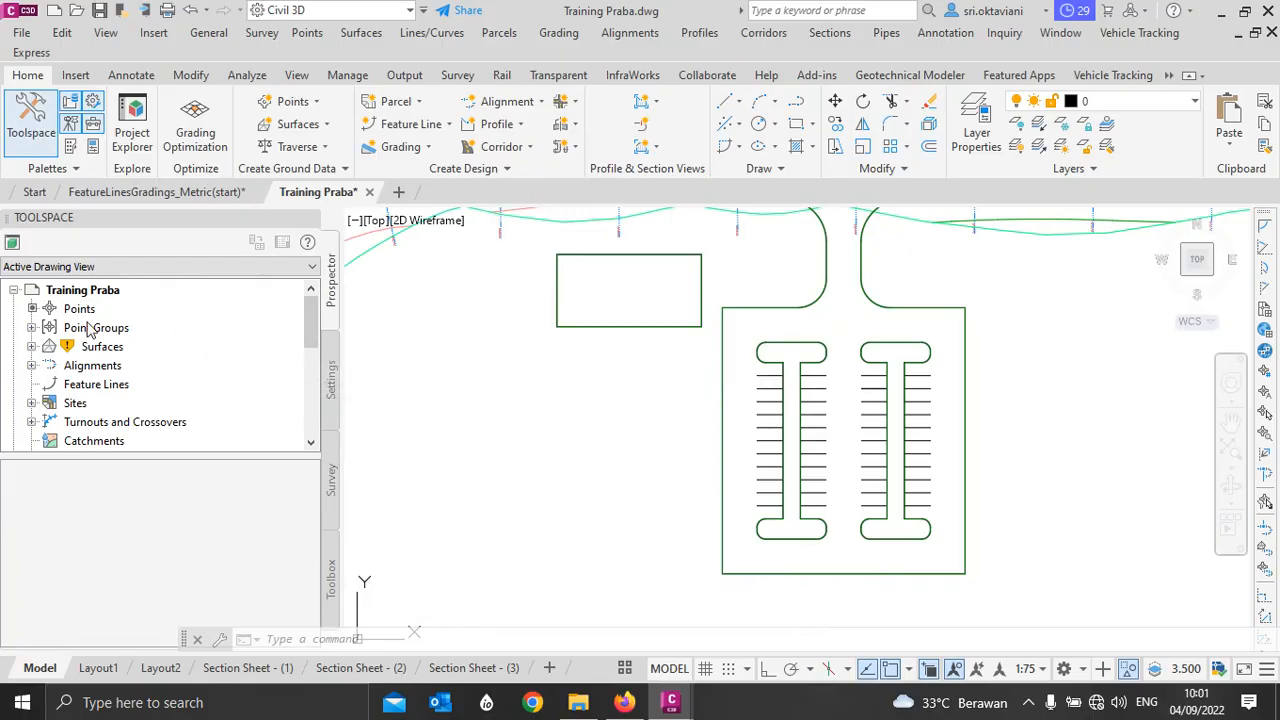
left_click(32, 403)
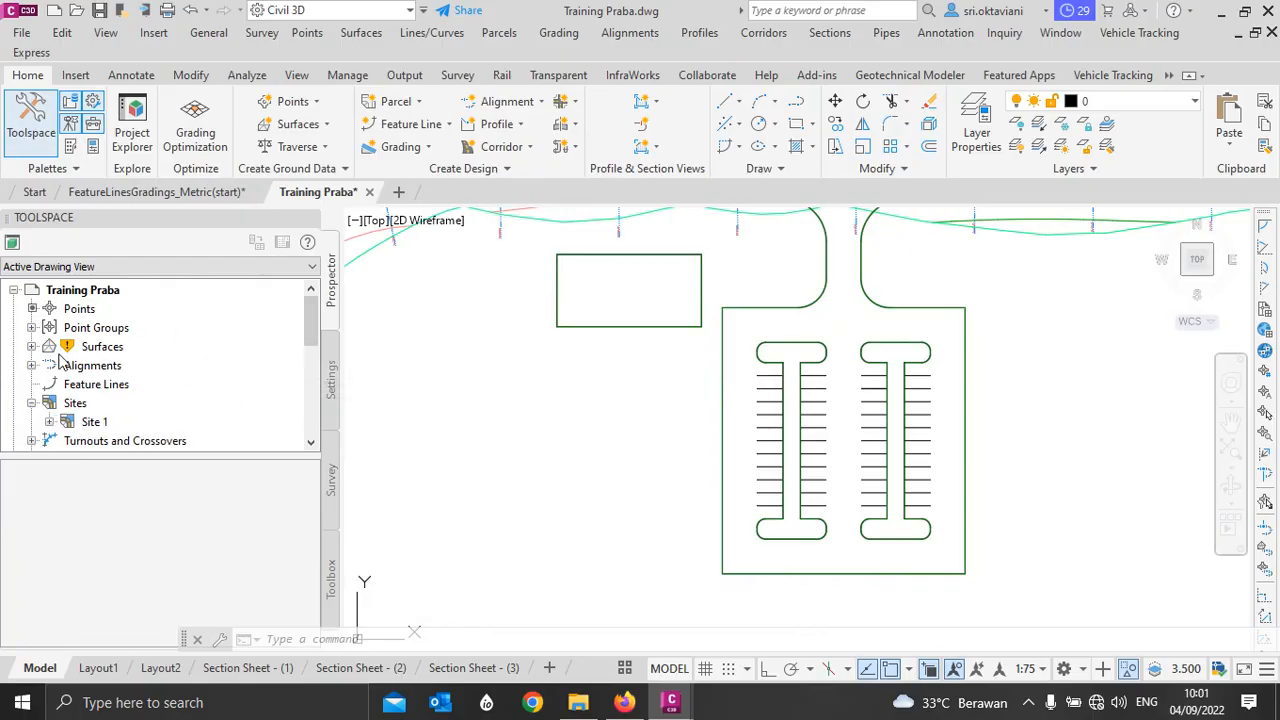
scroll(62, 360, "down", 2)
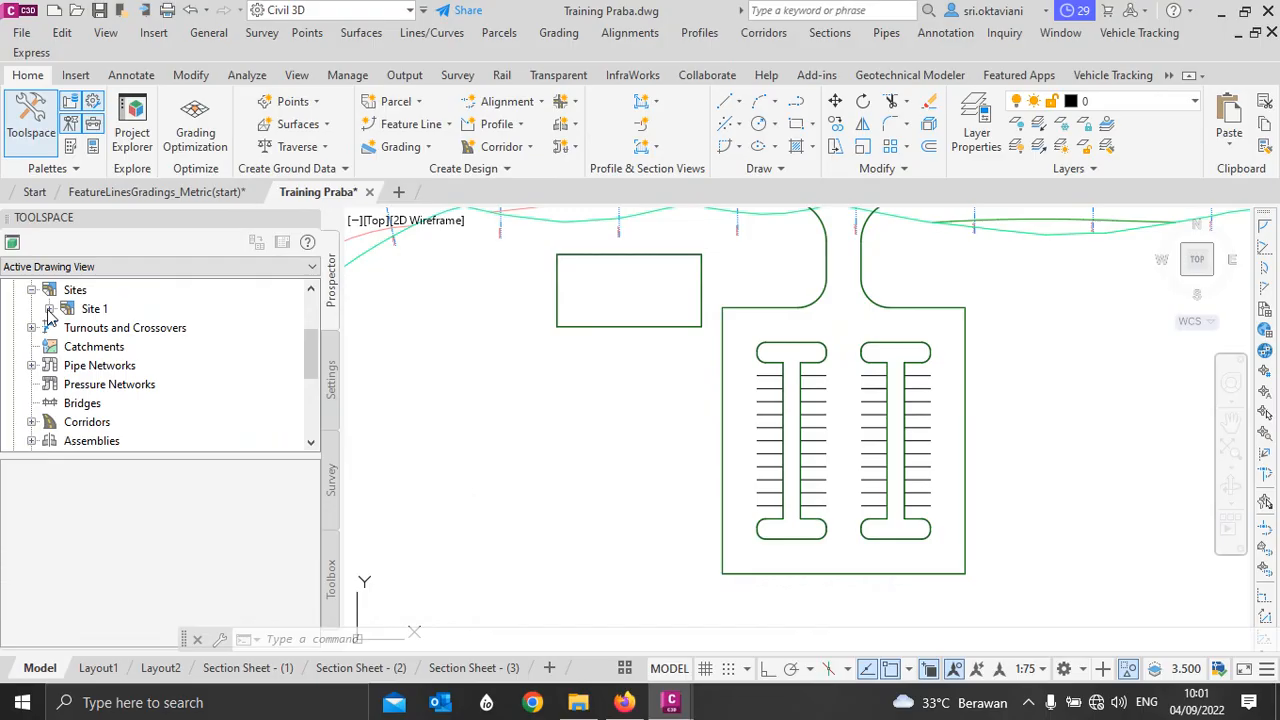
left_click(49, 309)
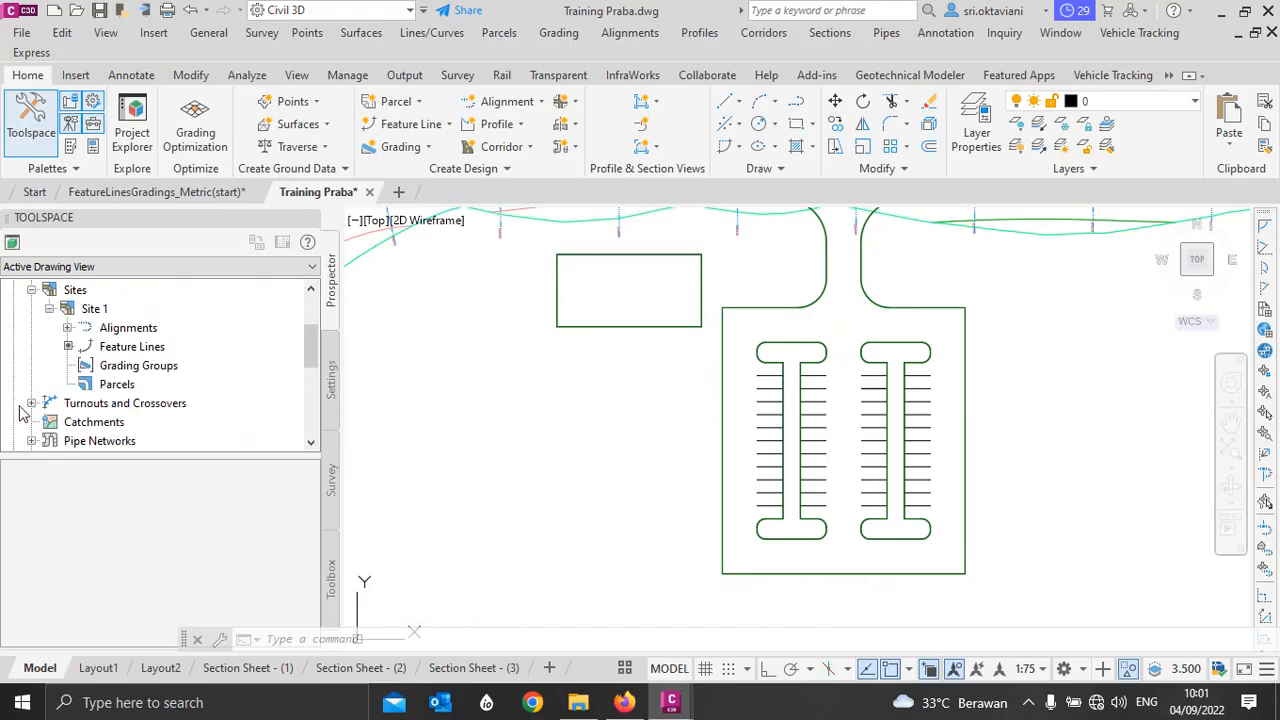
left_click(124, 348)
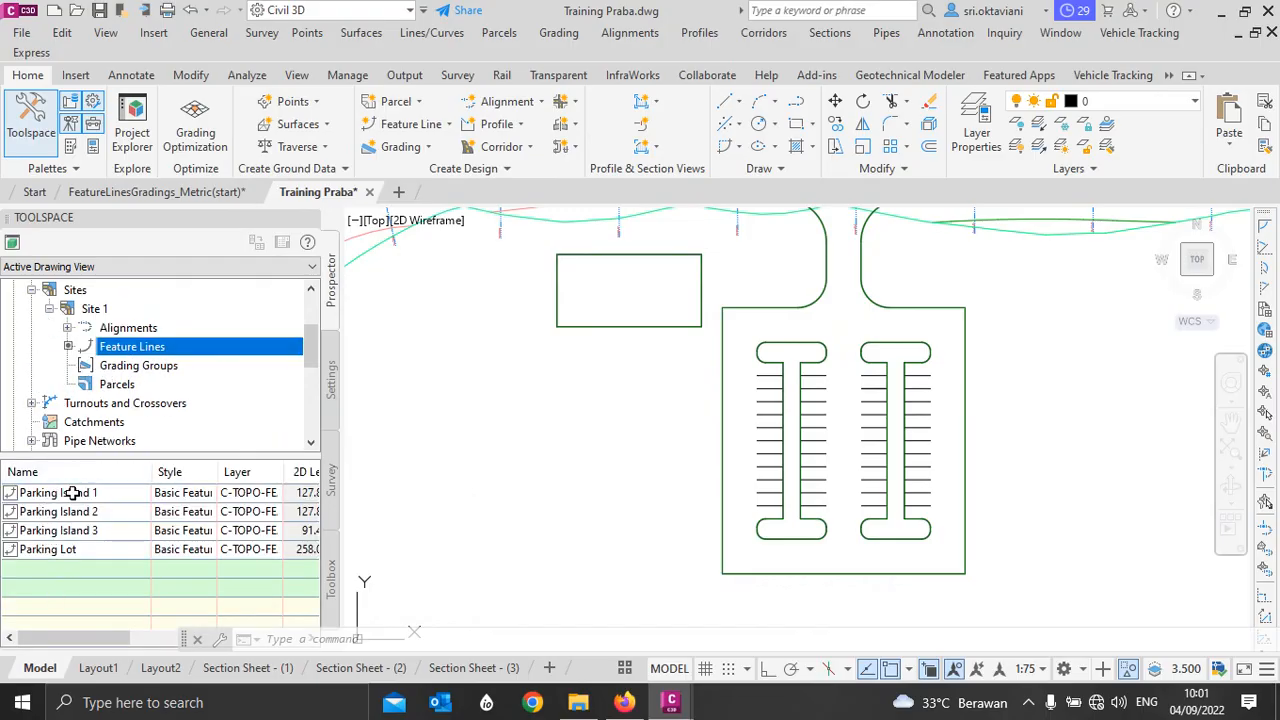
mouse_move(68, 530)
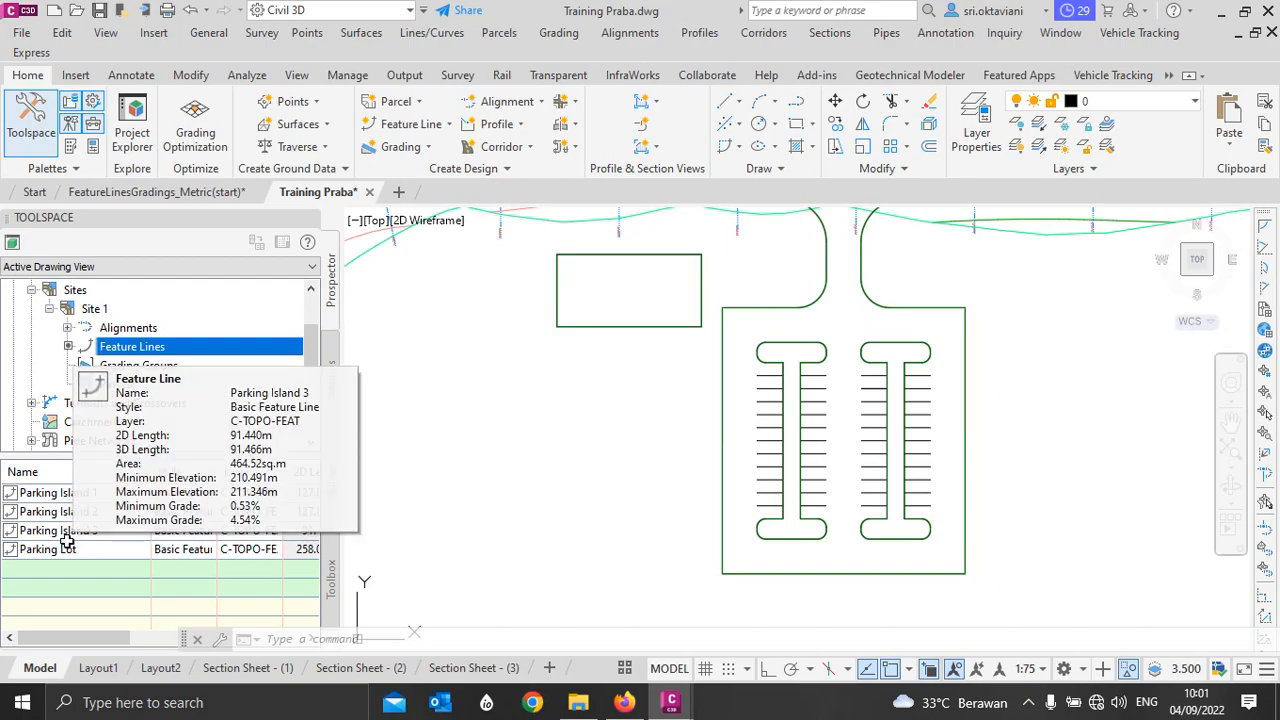
left_click(89, 533)
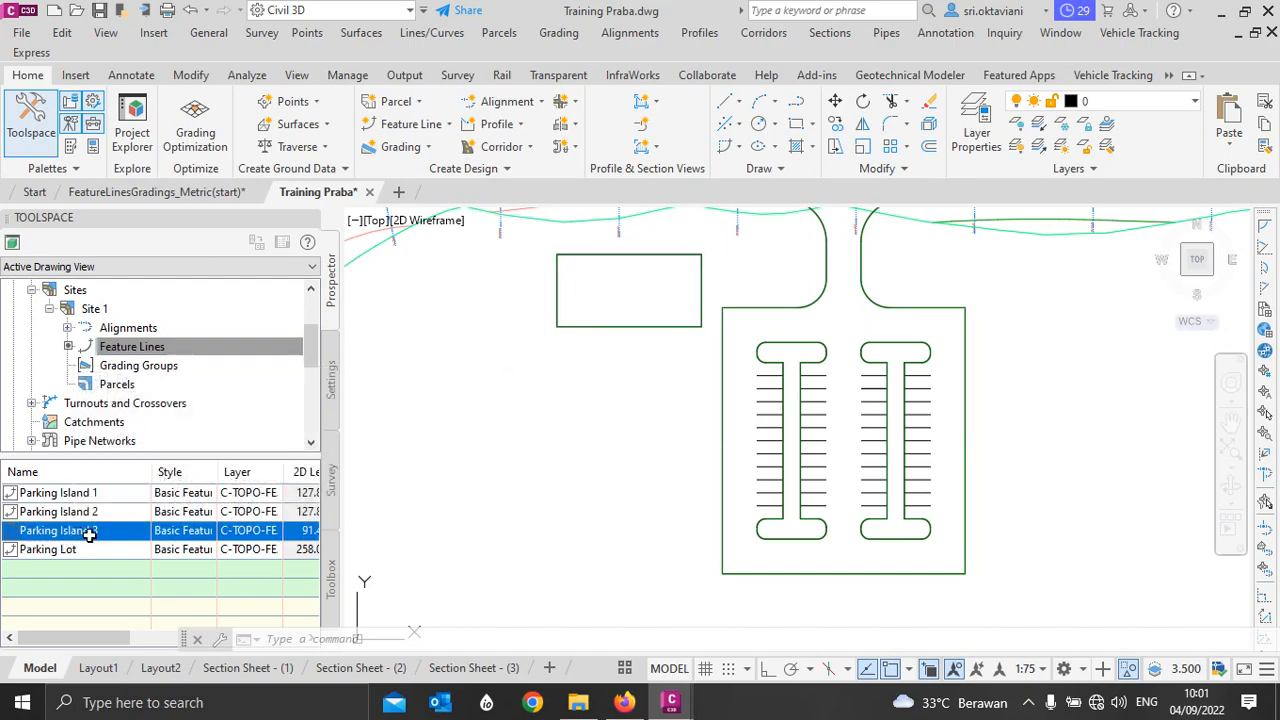
left_click(89, 533)
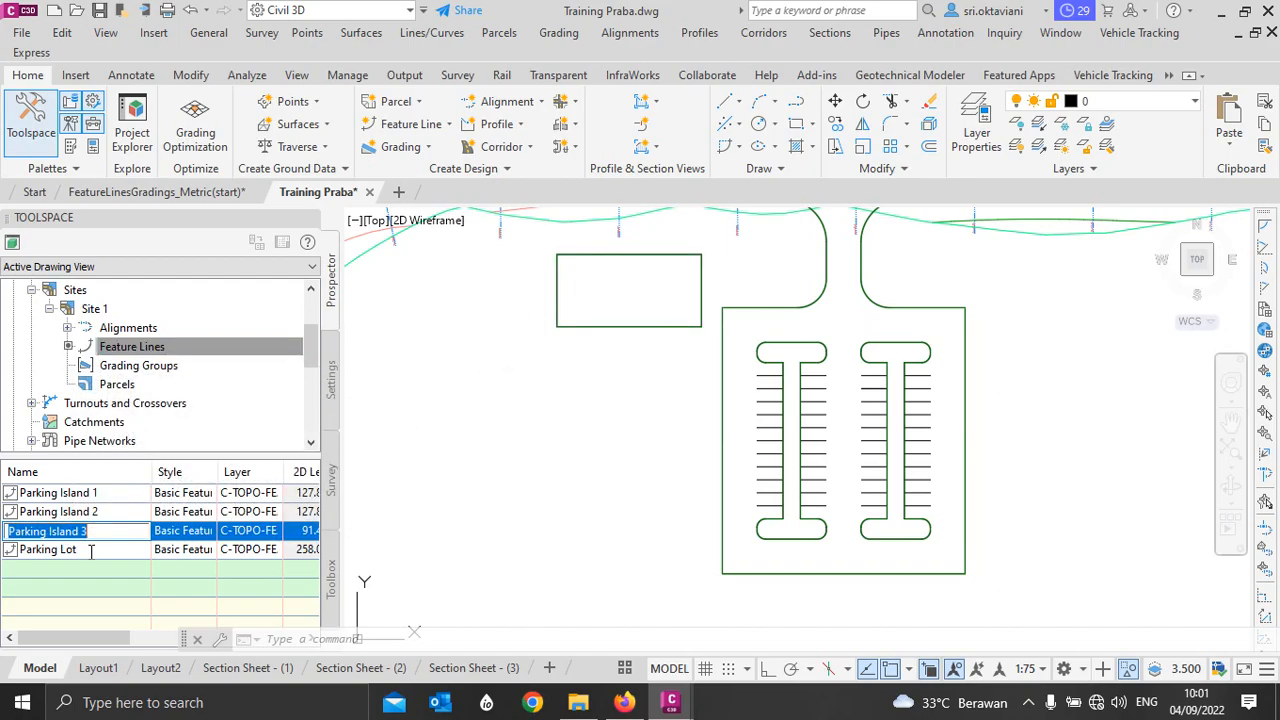
type("Pondasi")
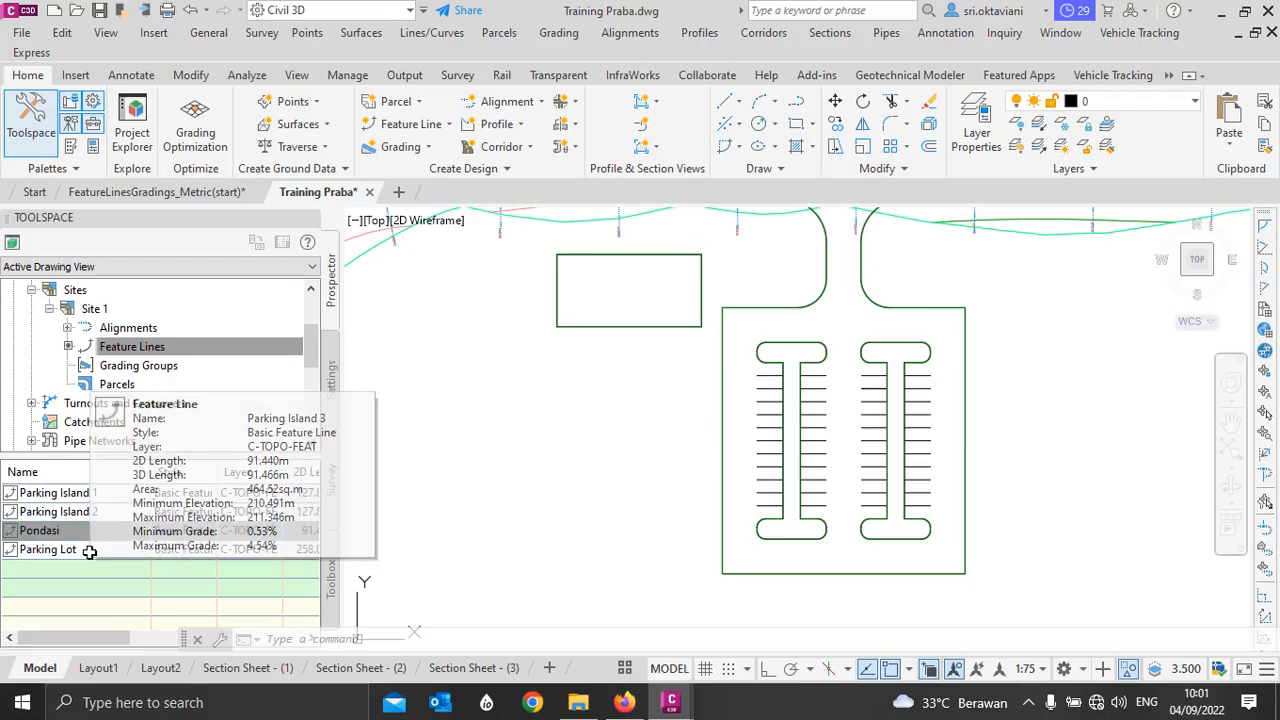
key("Return")
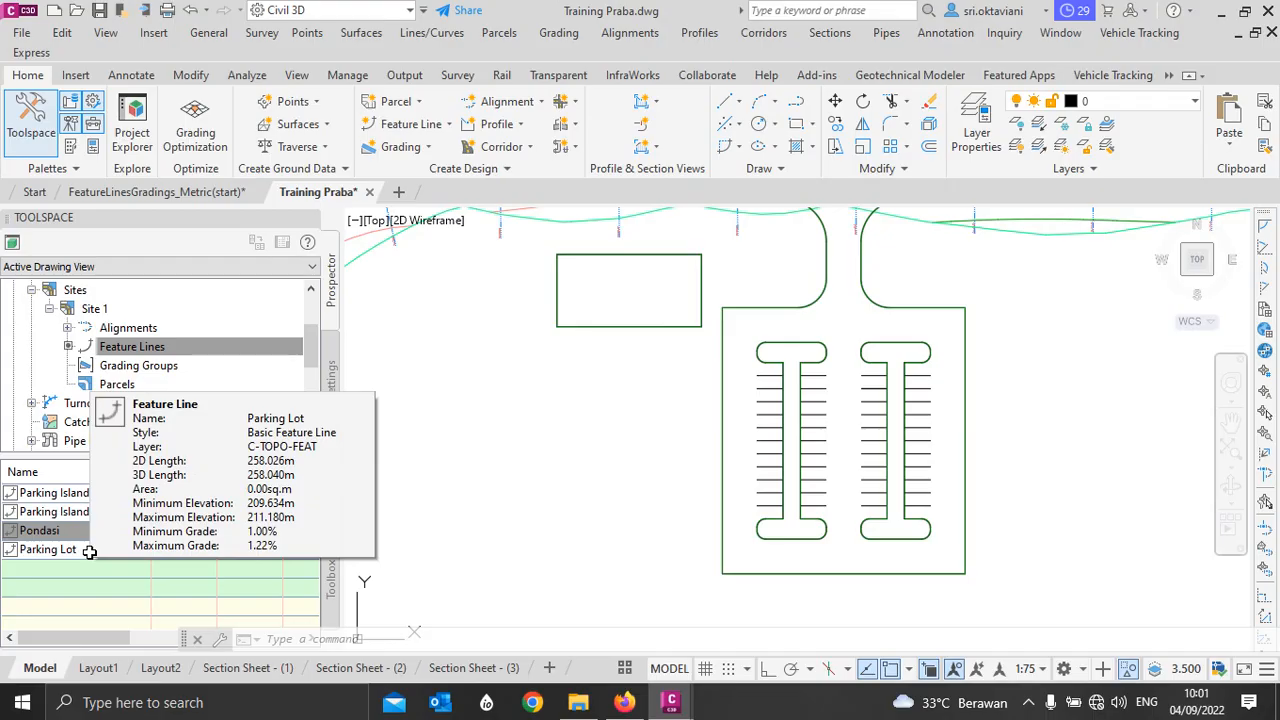
Step: Locate the Pondasi feature line in the drawing by selecting it from the Site 1 feature line list, and clear the selection
mouse_move(99, 668)
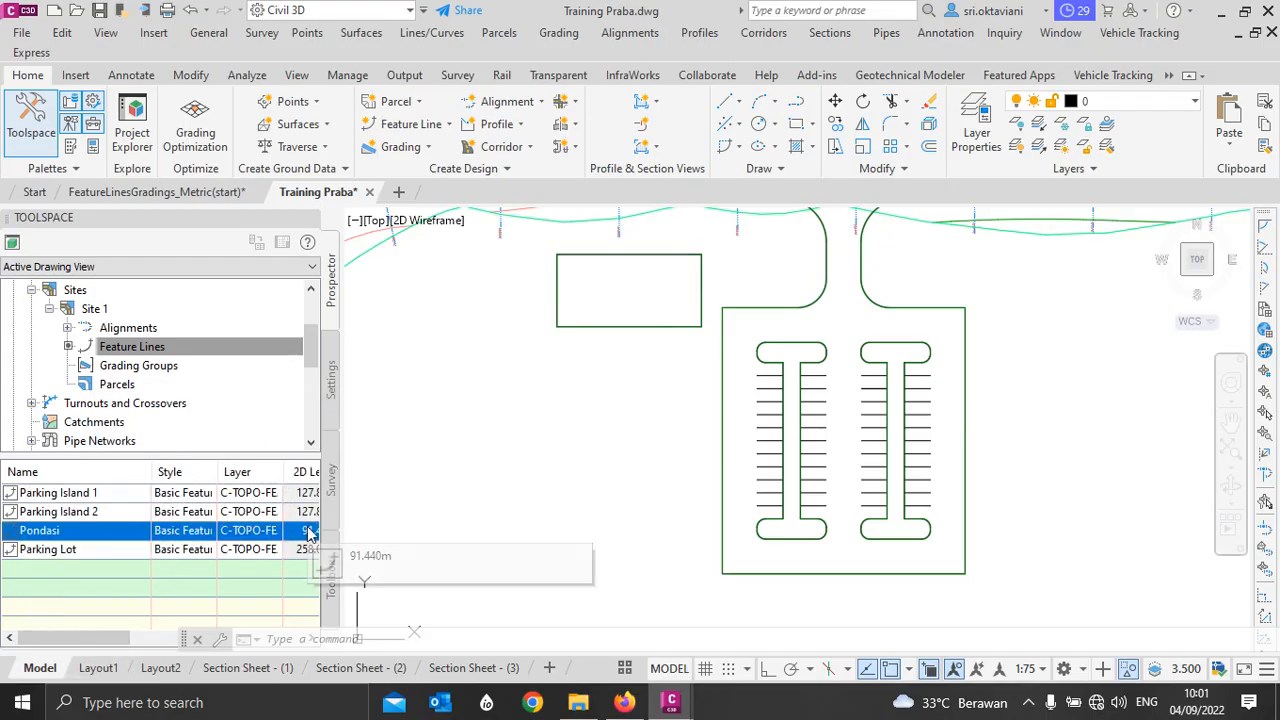
right_click(86, 535)
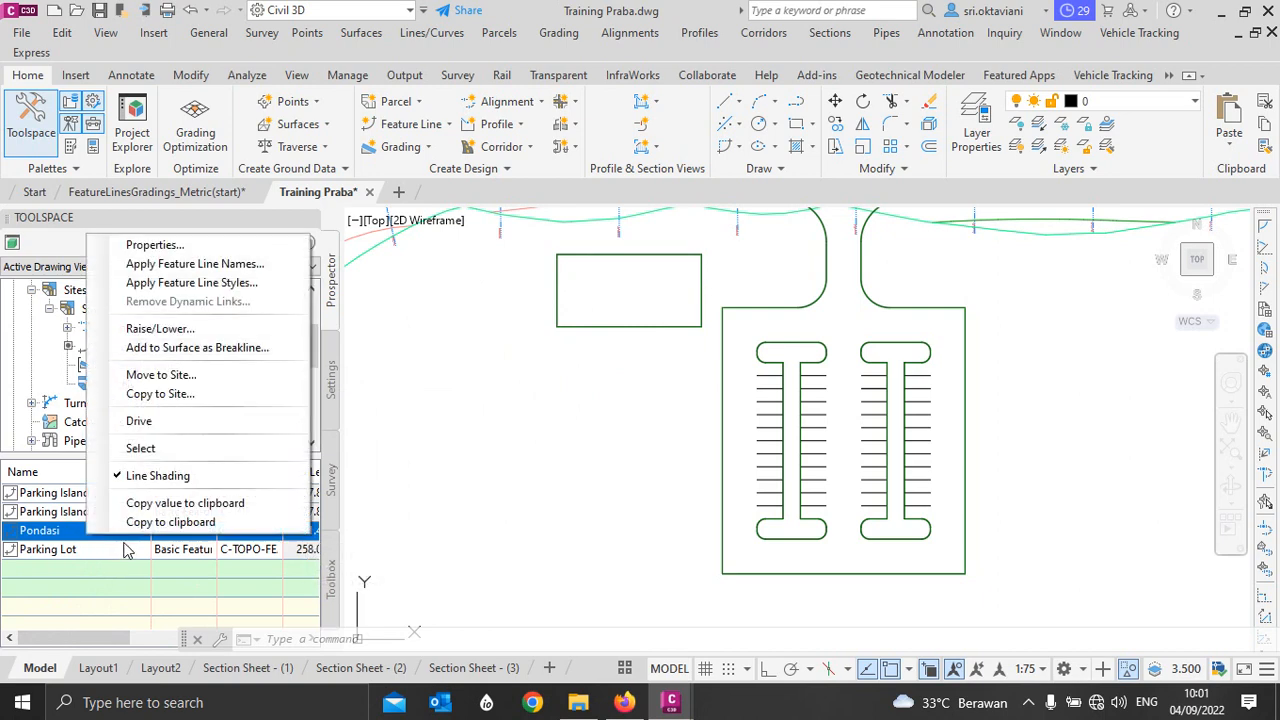
left_click(130, 448)
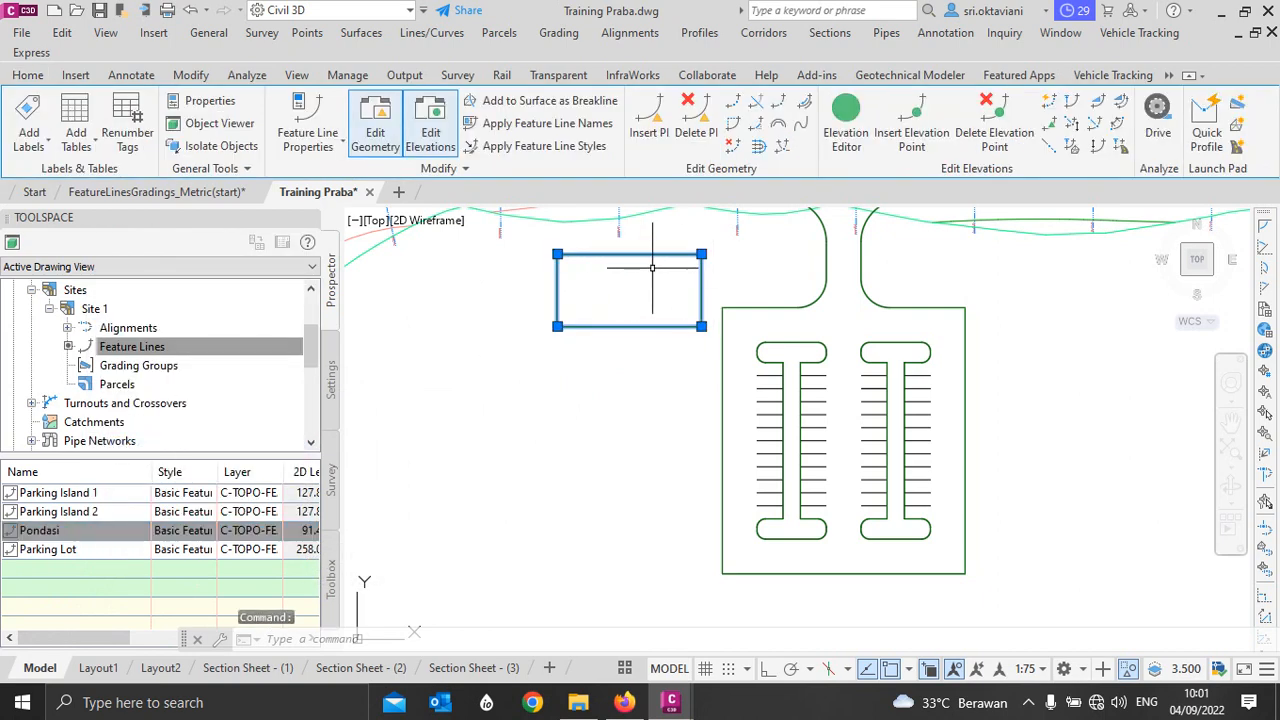
key("Escape")
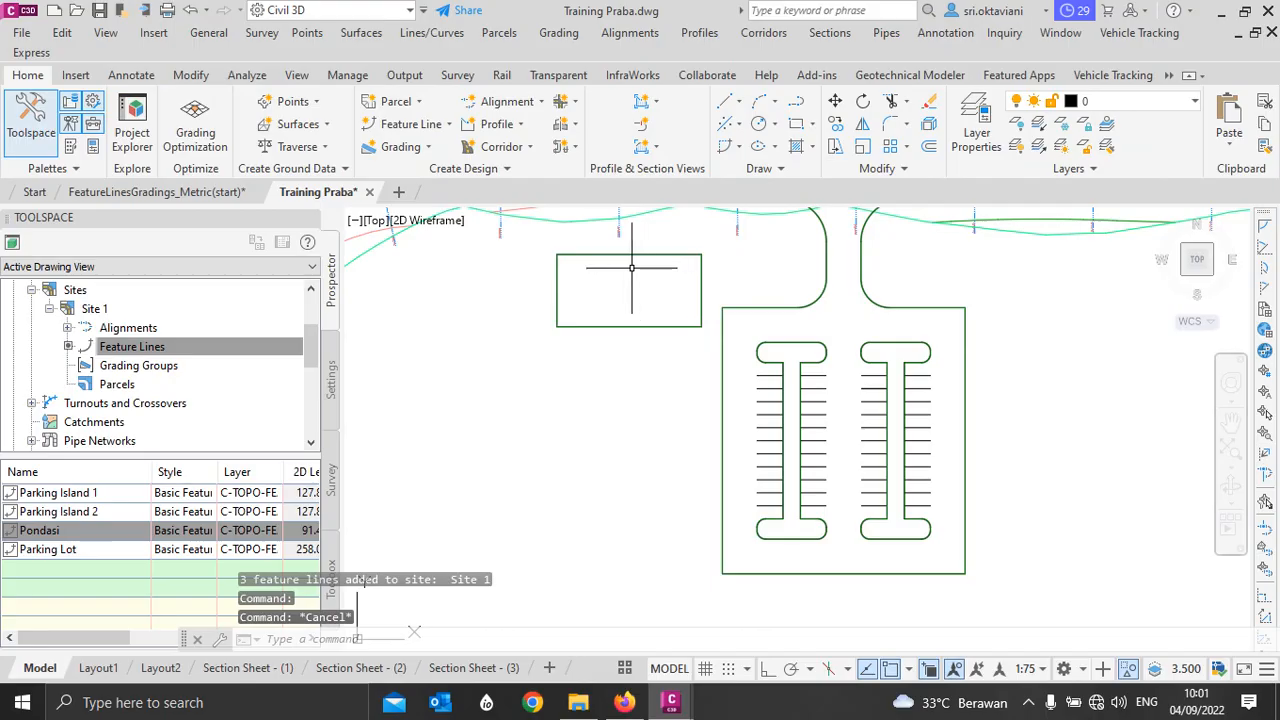
Step: Fillet all four corners of the rectangular Pondasi feature line with a radius of 5 m
scroll(640, 300, "up", 4)
scroll(595, 340, "down", 2)
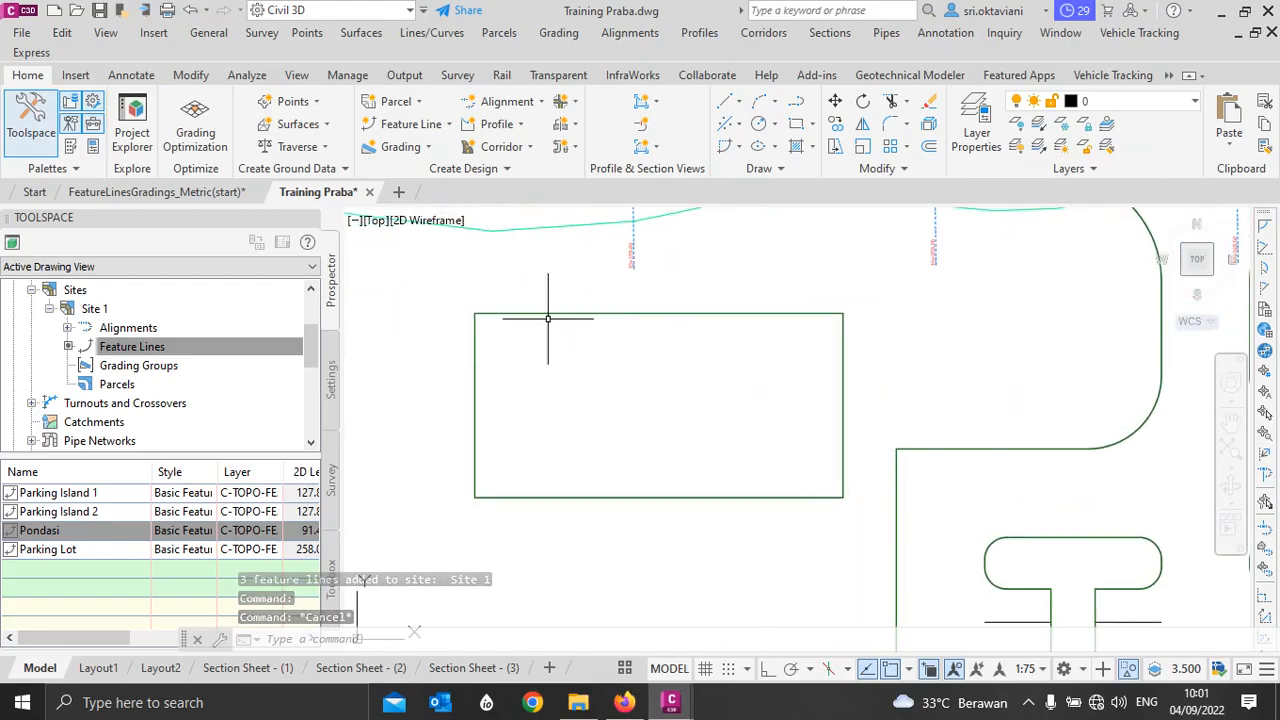
scroll(523, 325, "up", 2)
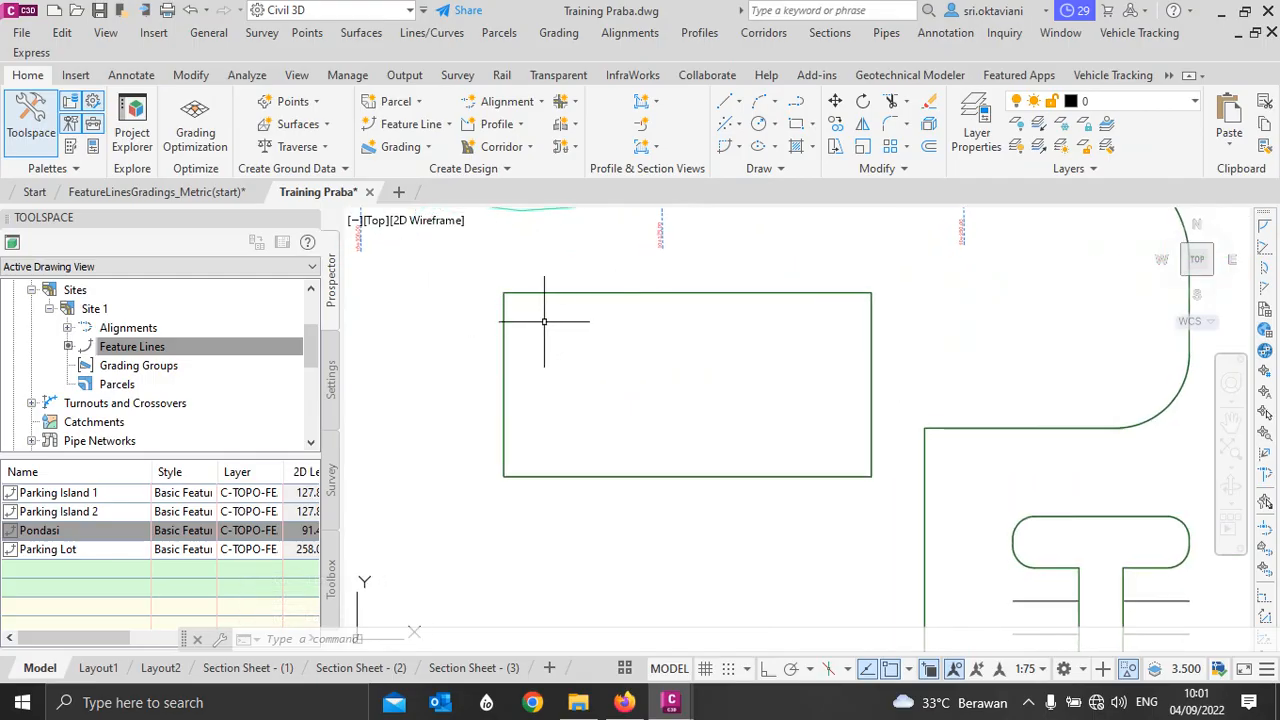
left_click(555, 293)
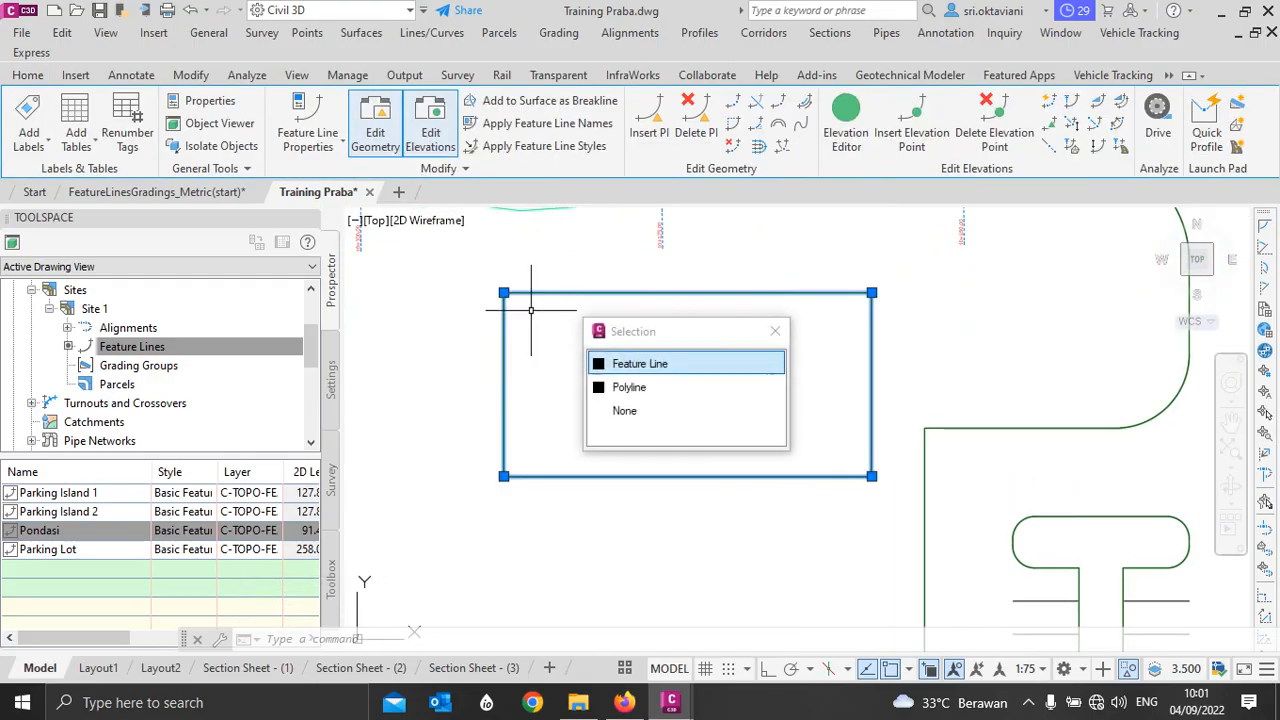
left_click(678, 372)
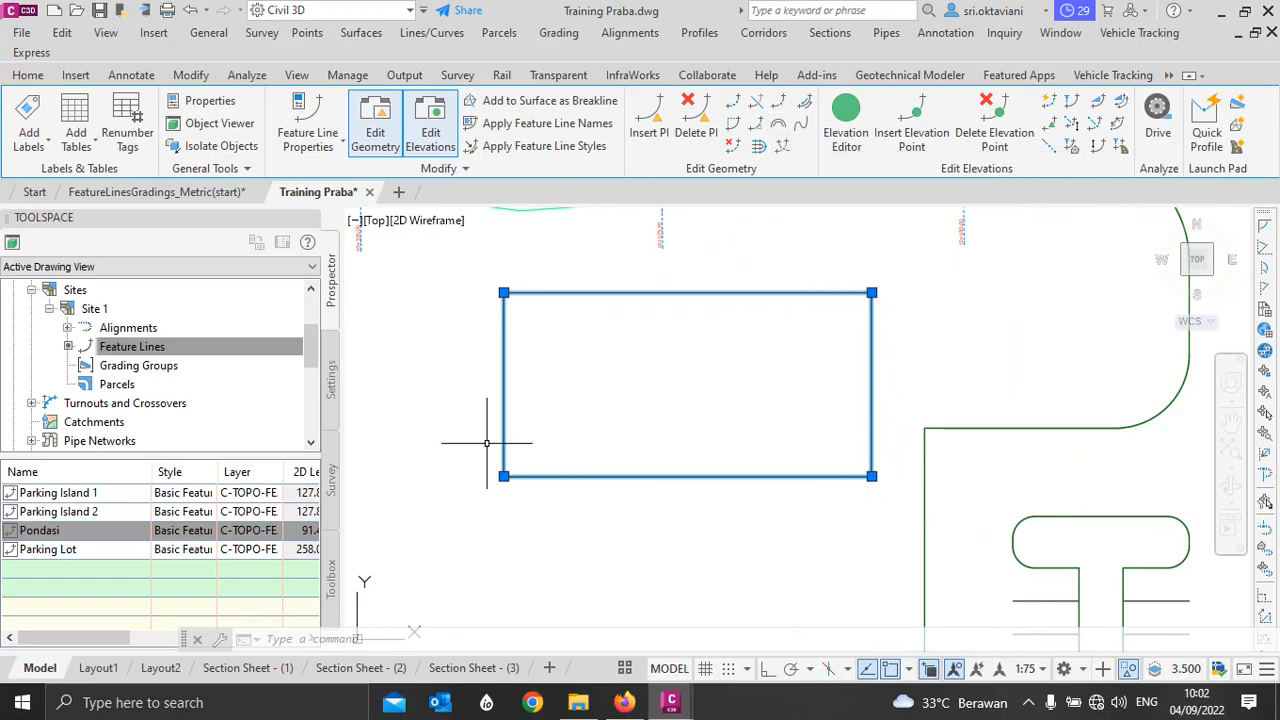
left_click(760, 133)
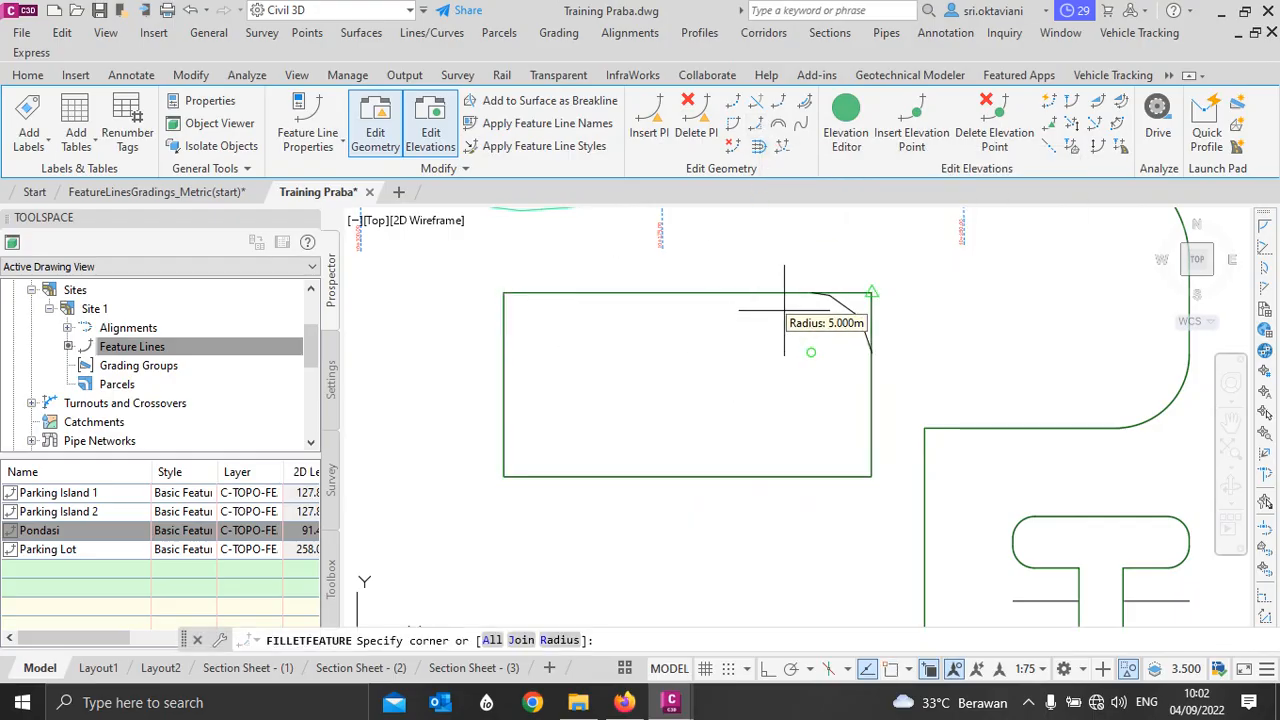
left_click(559, 640)
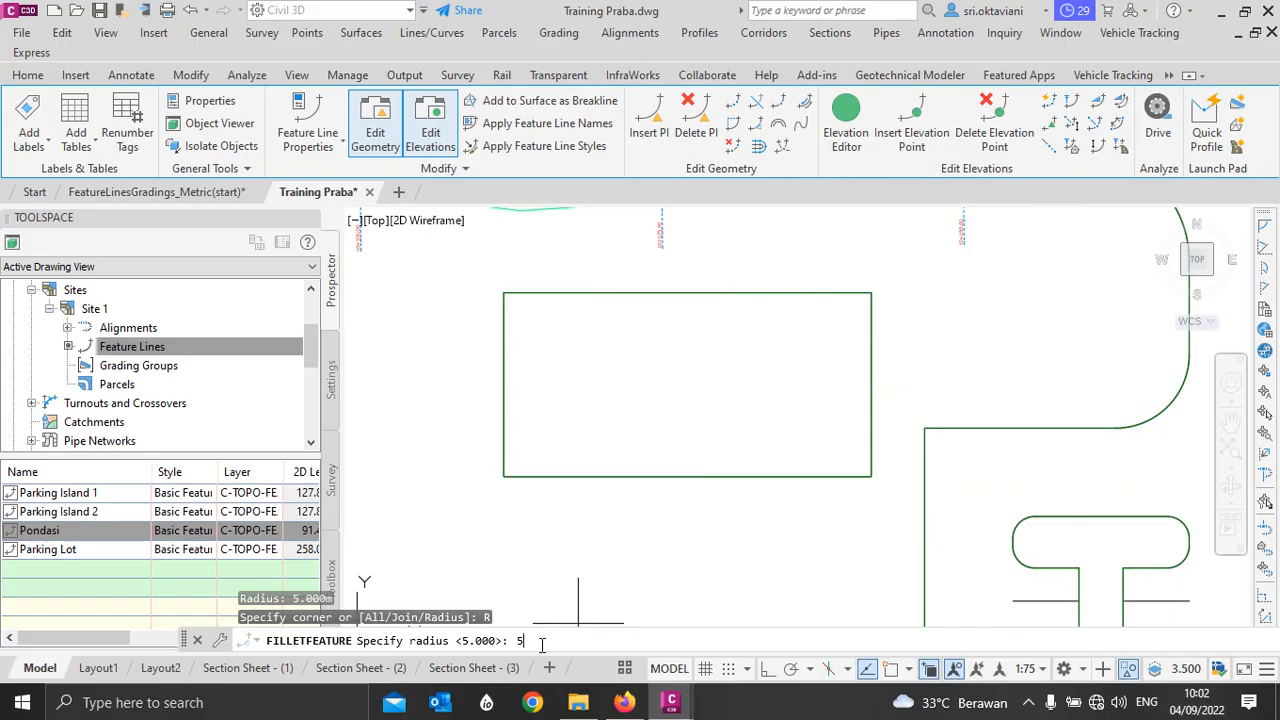
key("Return")
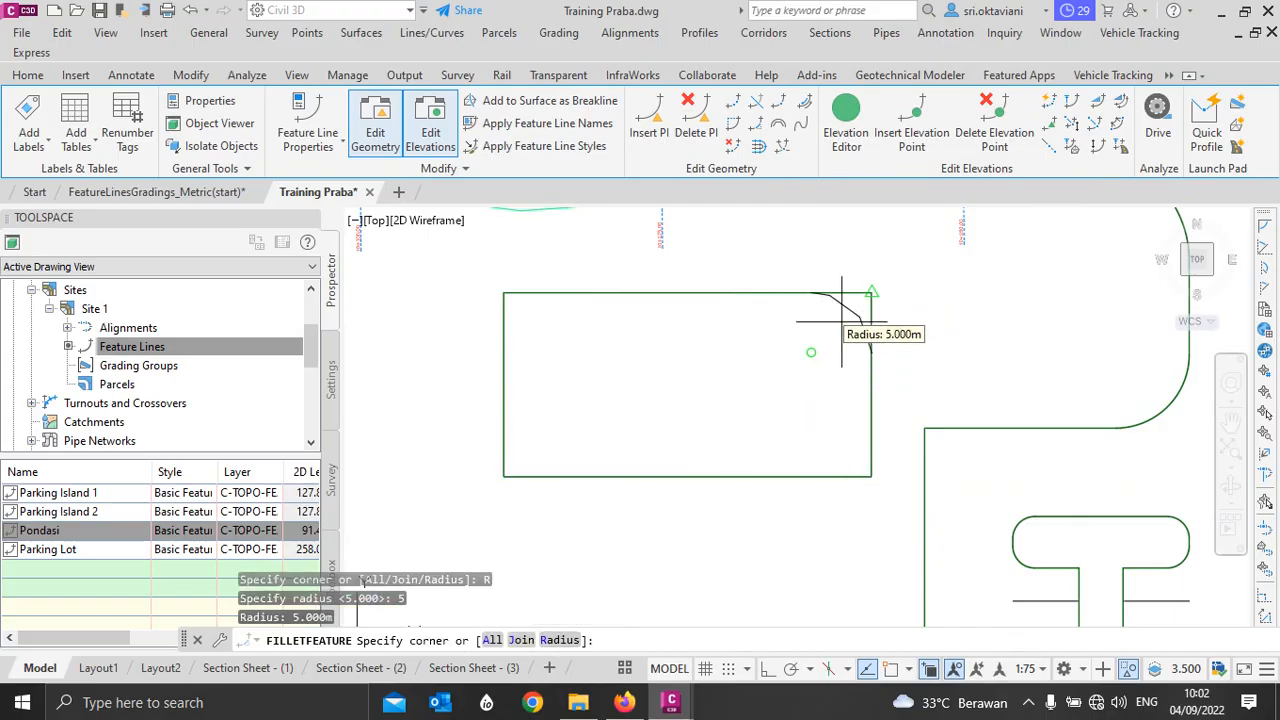
left_click(841, 322)
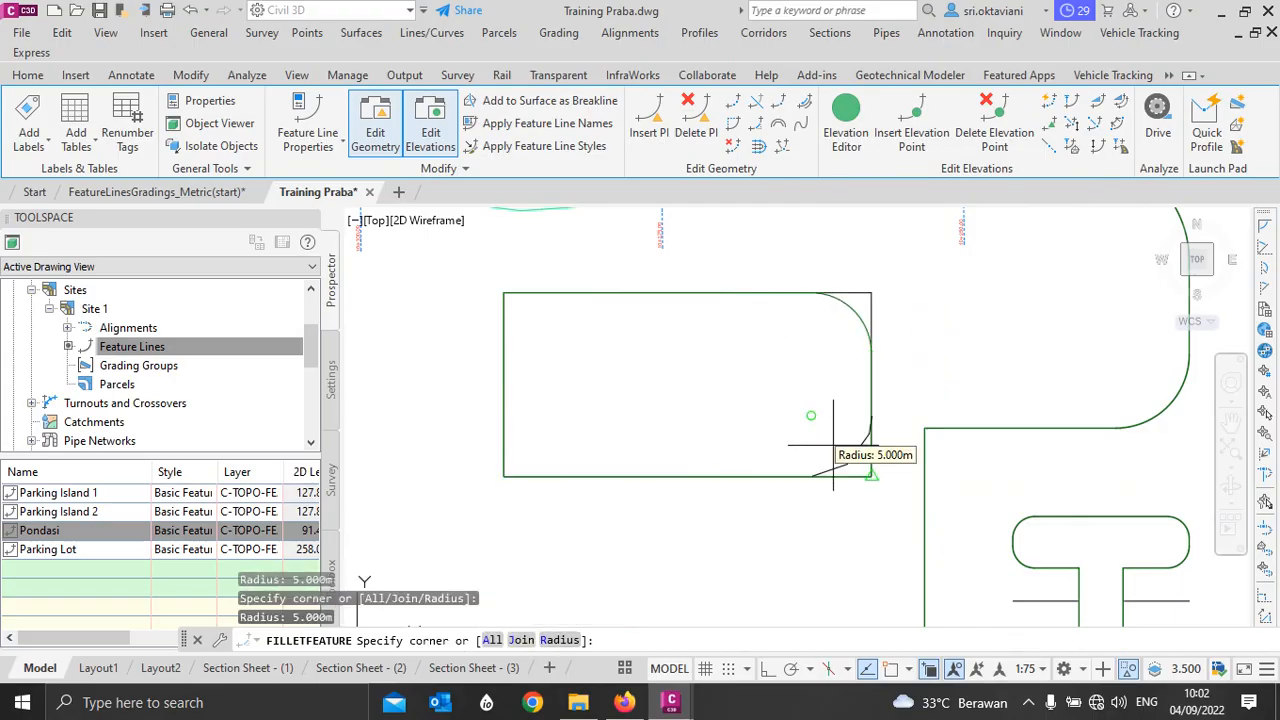
left_click(797, 465)
left_click(522, 462)
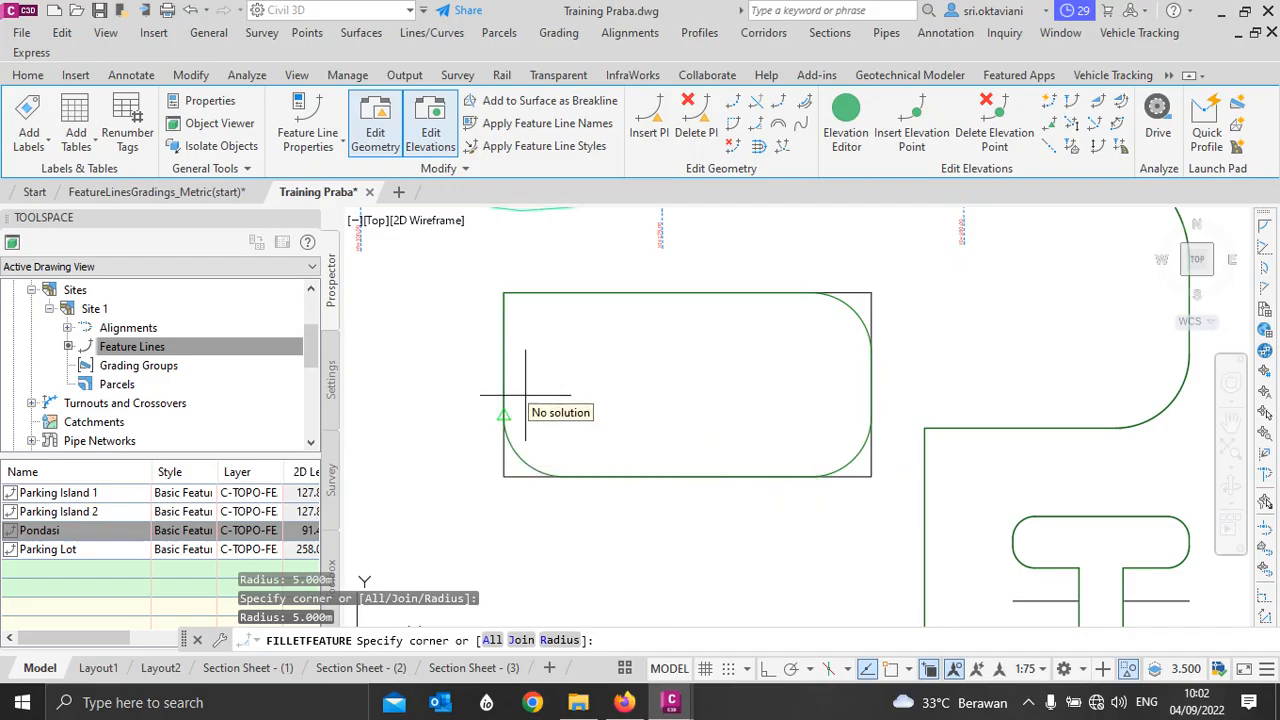
left_click(520, 315)
key("Escape")
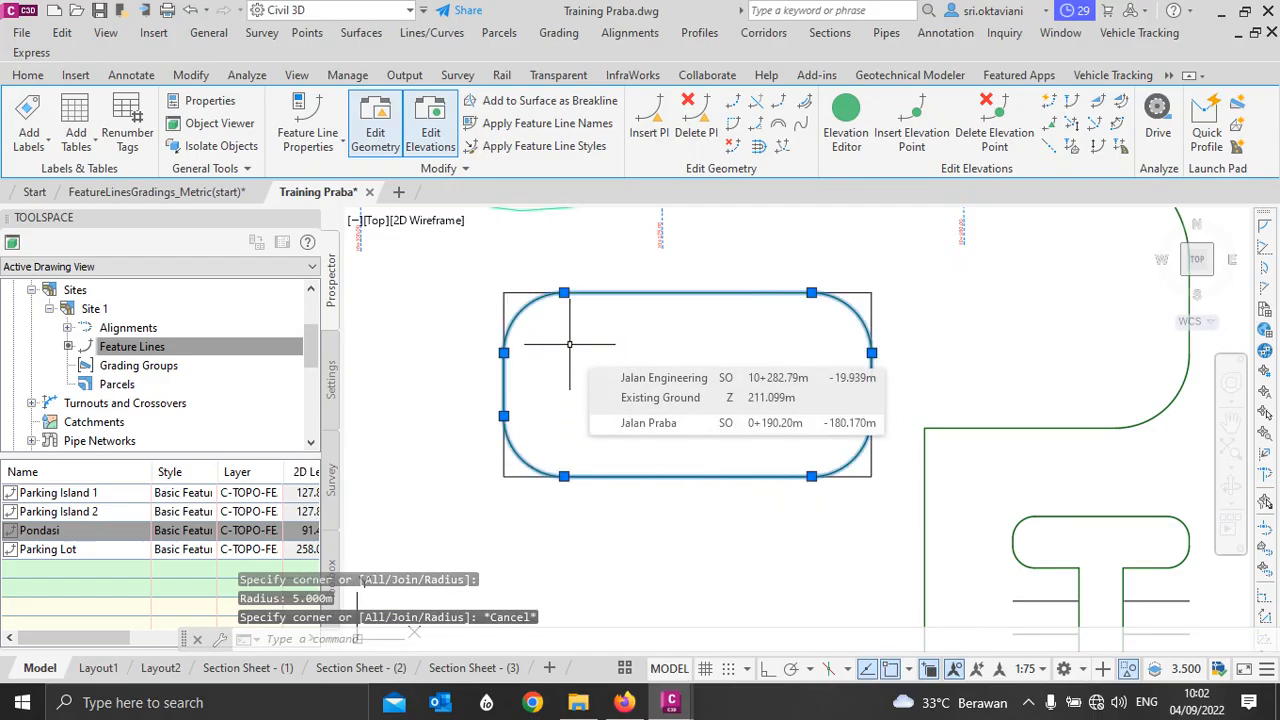
key("Escape")
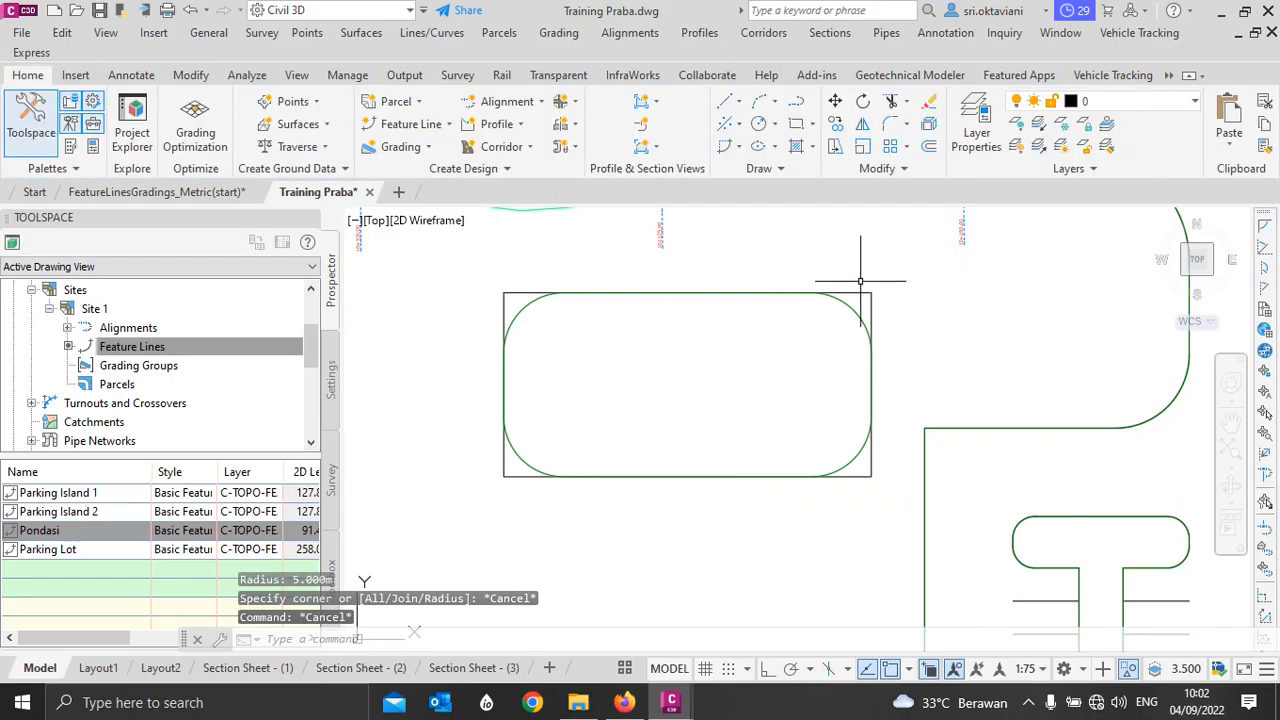
Step: Delete the original rectangle polyline around the filleted Pondasi feature line
left_click(843, 305)
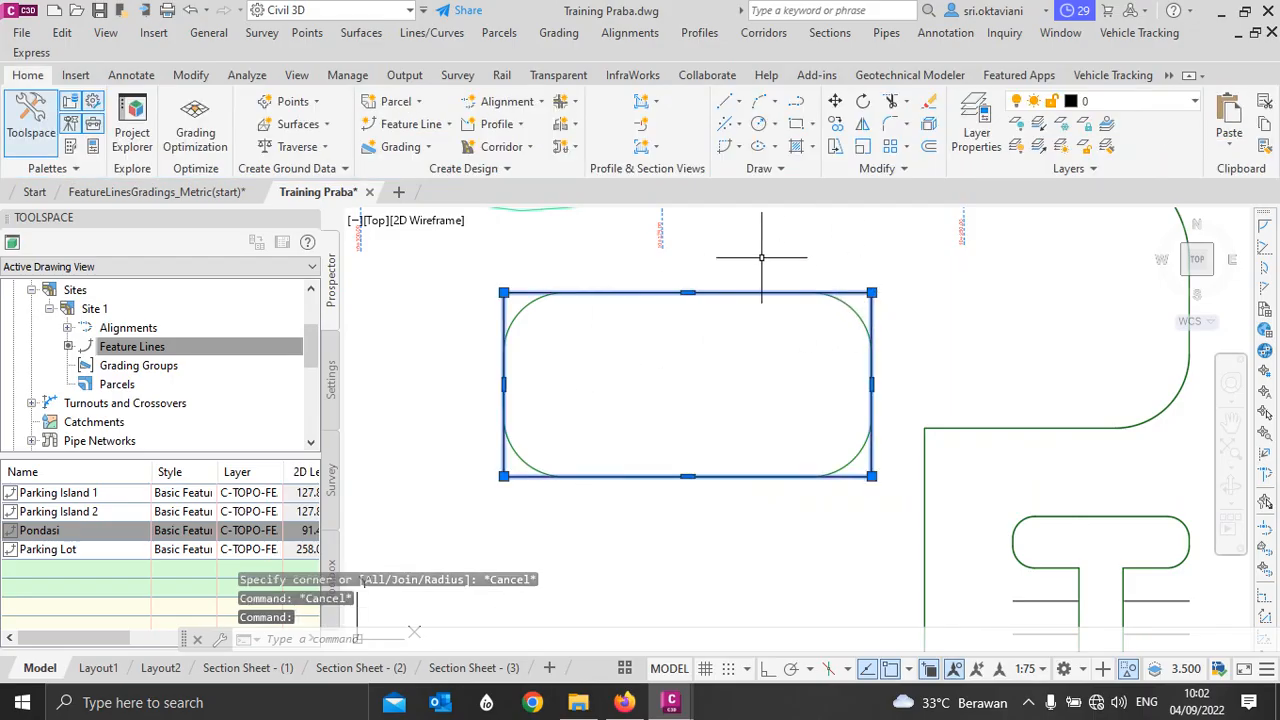
key("Delete")
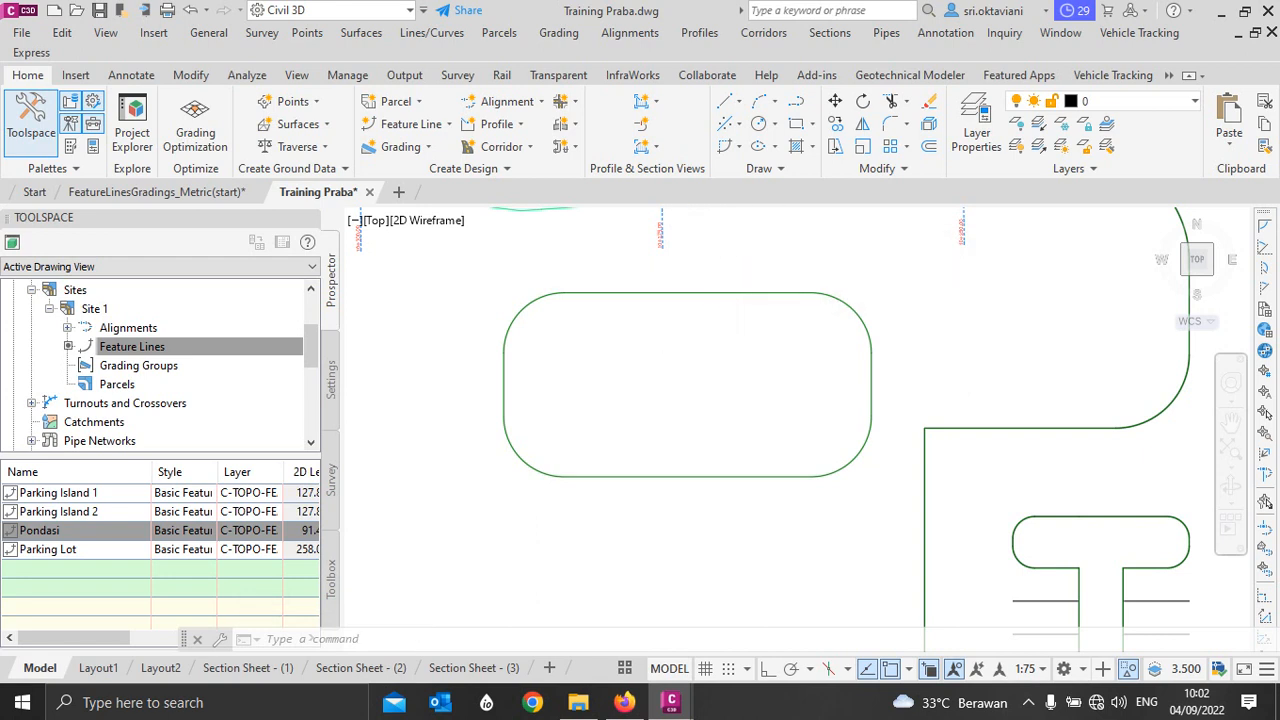
Step: Open the Grading Creation Tools and create a grading group named "Parking Lot"
scroll(684, 344, "down", 5)
scroll(684, 344, "up", 4)
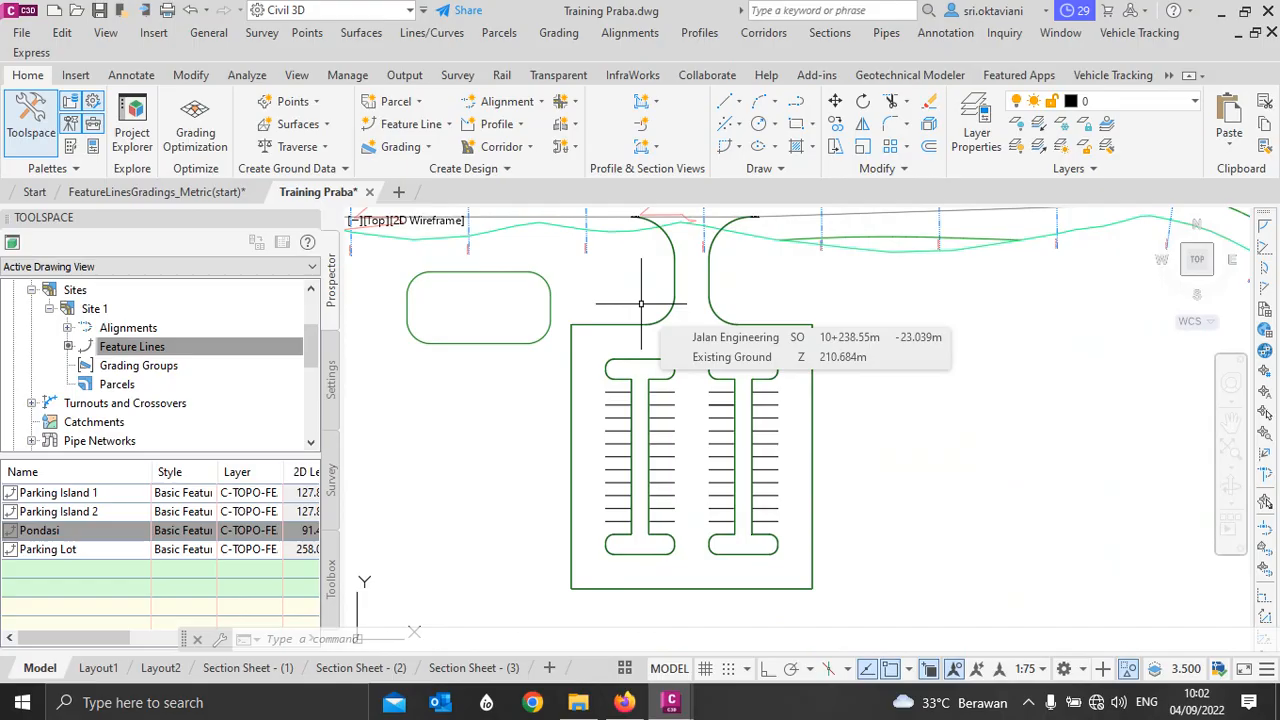
left_click(386, 150)
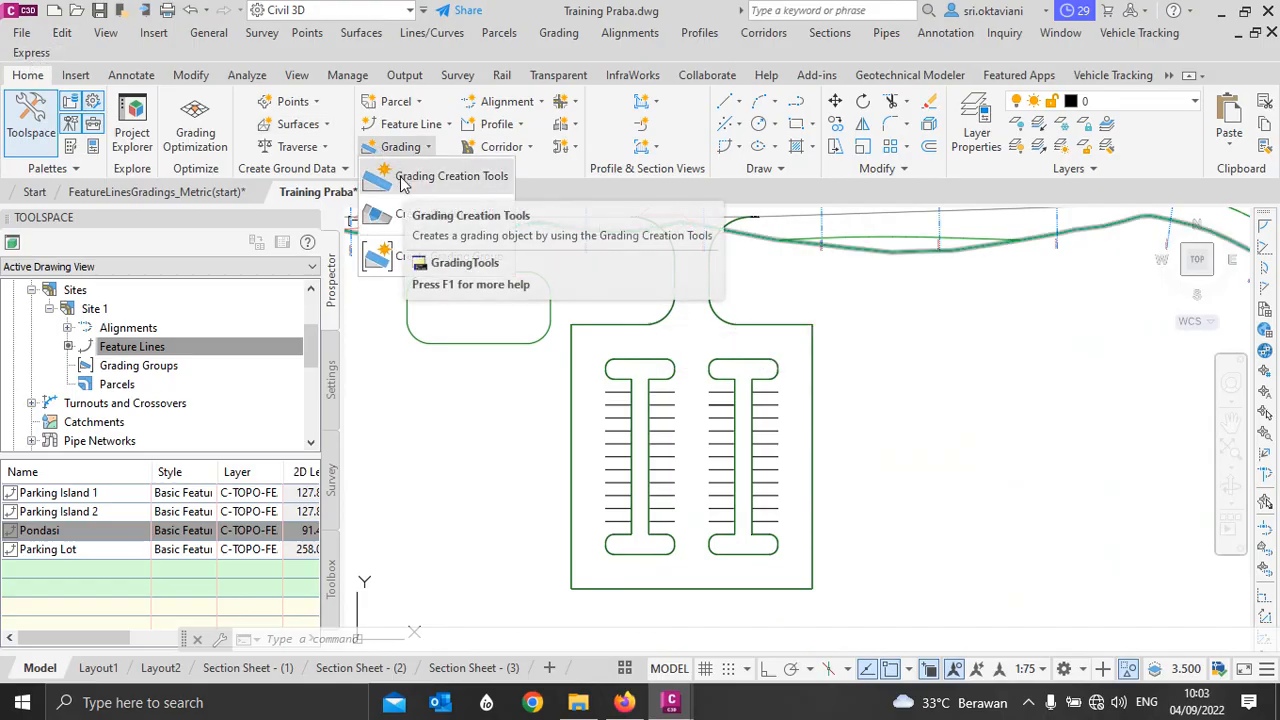
left_click(403, 185)
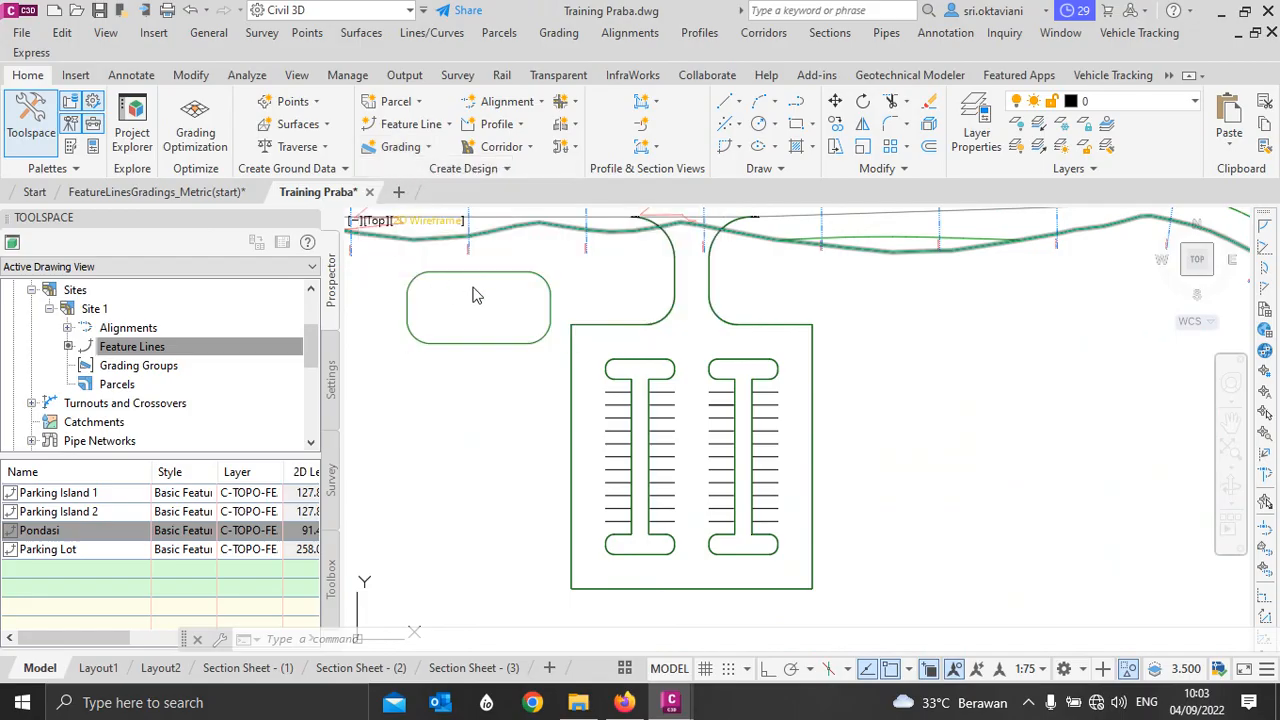
left_click_drag(697, 250, 717, 225)
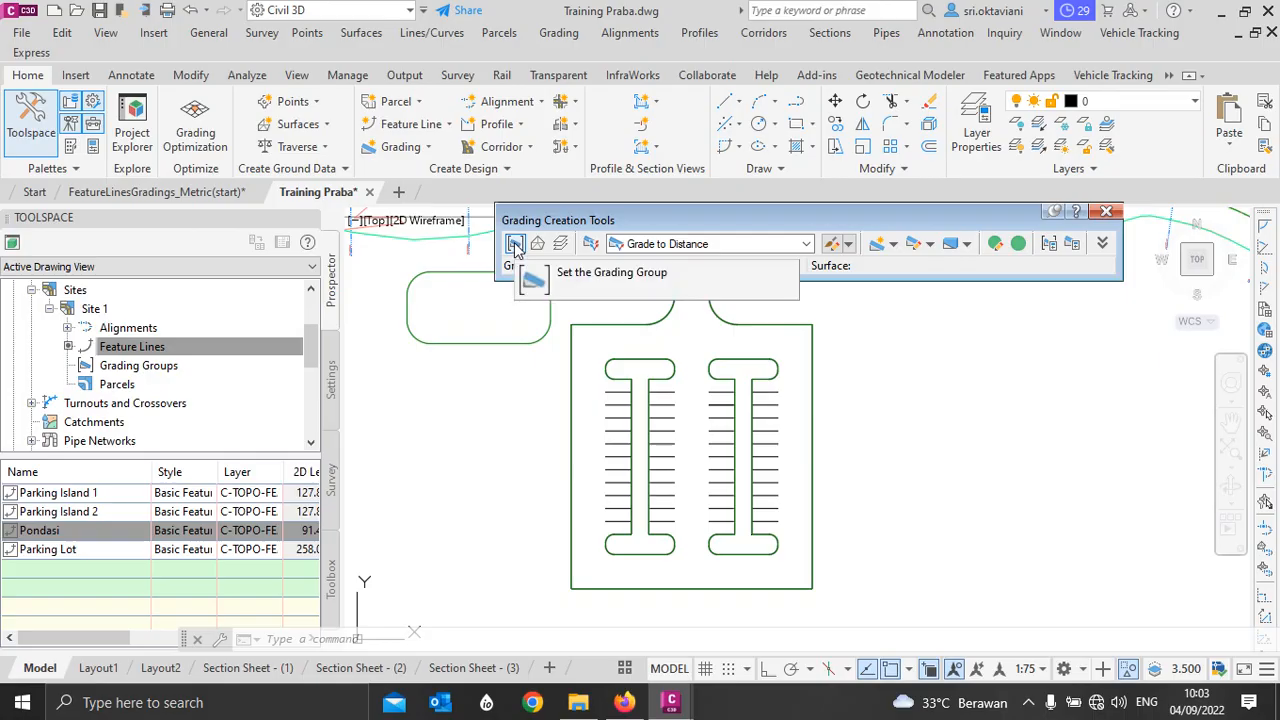
left_click(515, 245)
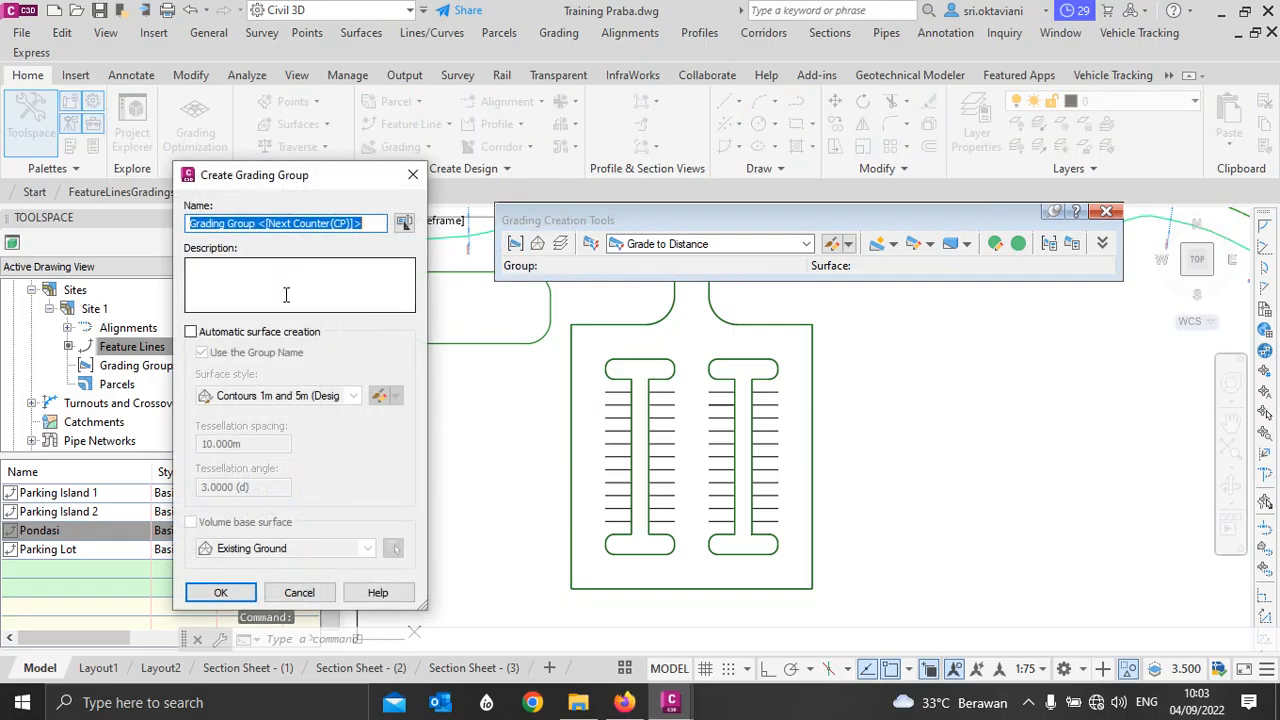
type("Park")
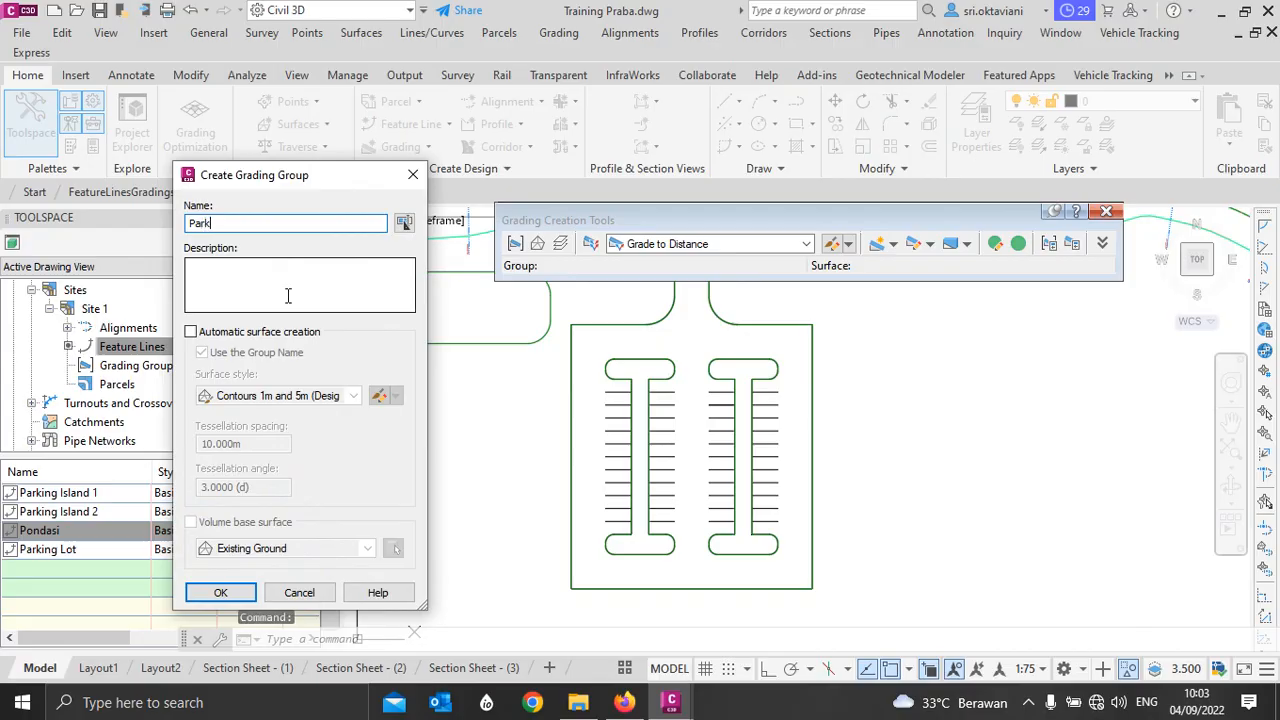
type("ing Lot")
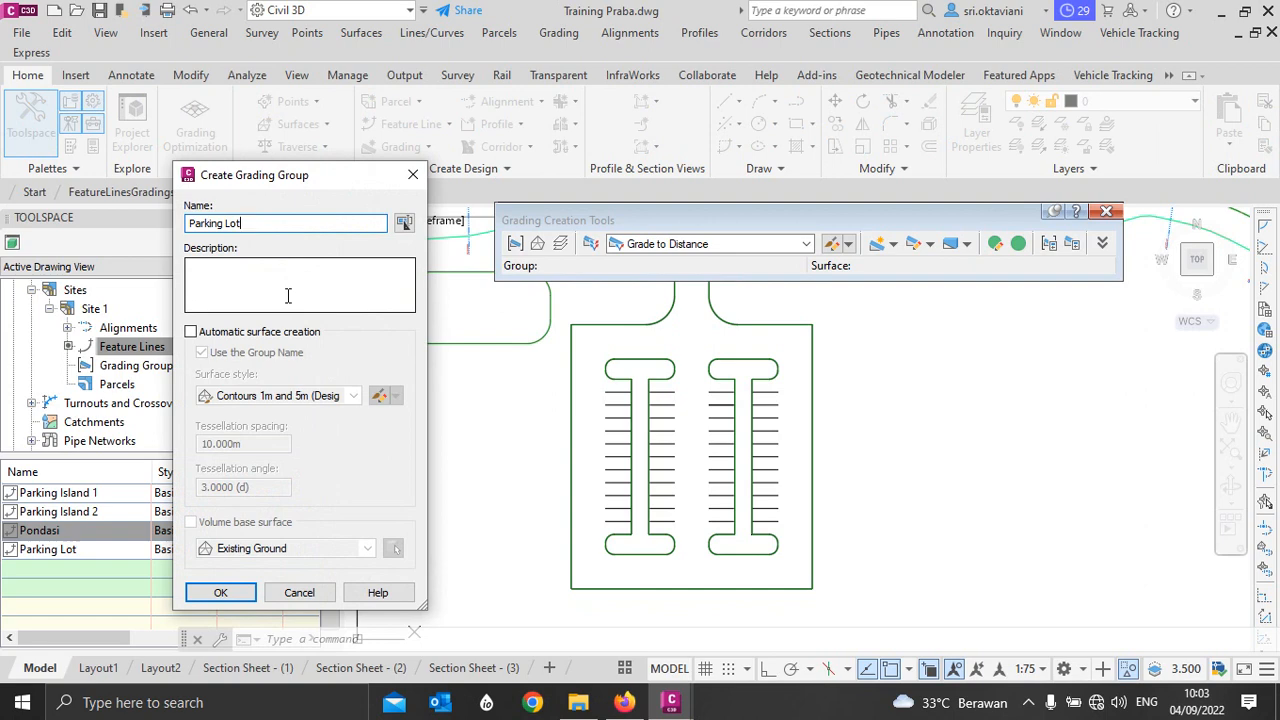
left_click(221, 594)
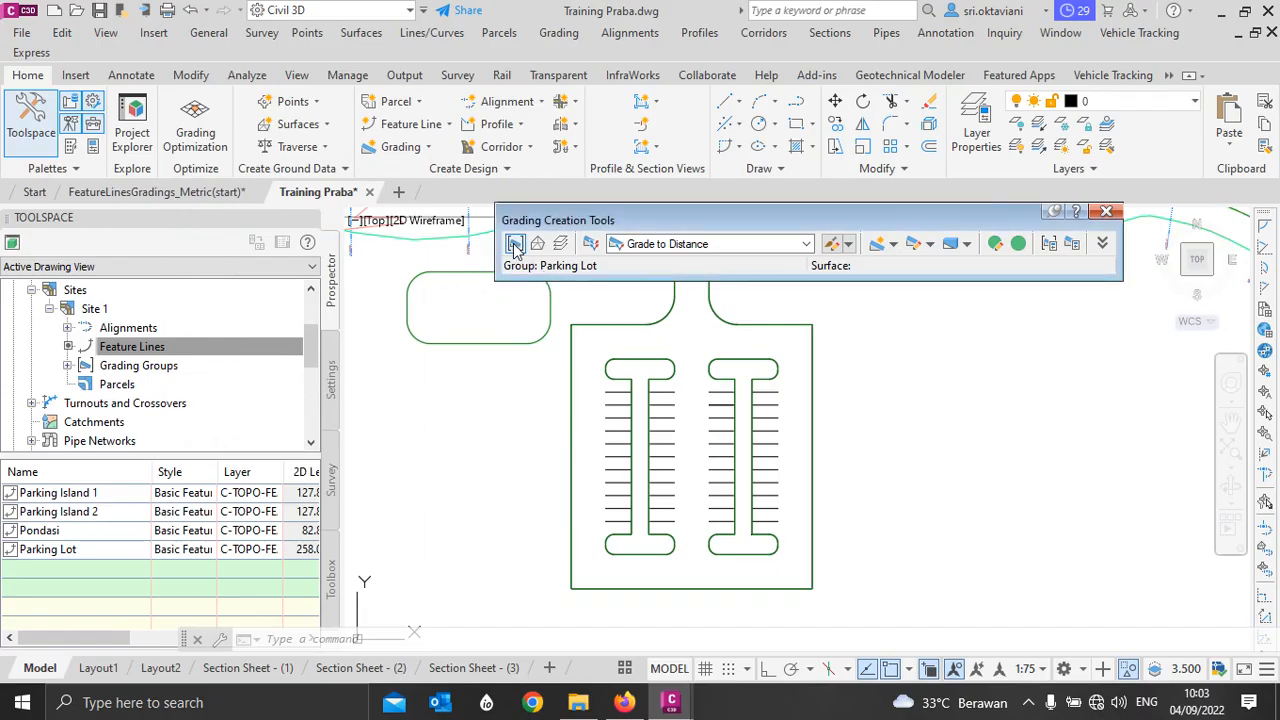
Step: Create a second grading group in Site 1 named "Parking Island" and keep it selected as the group
left_click(516, 246)
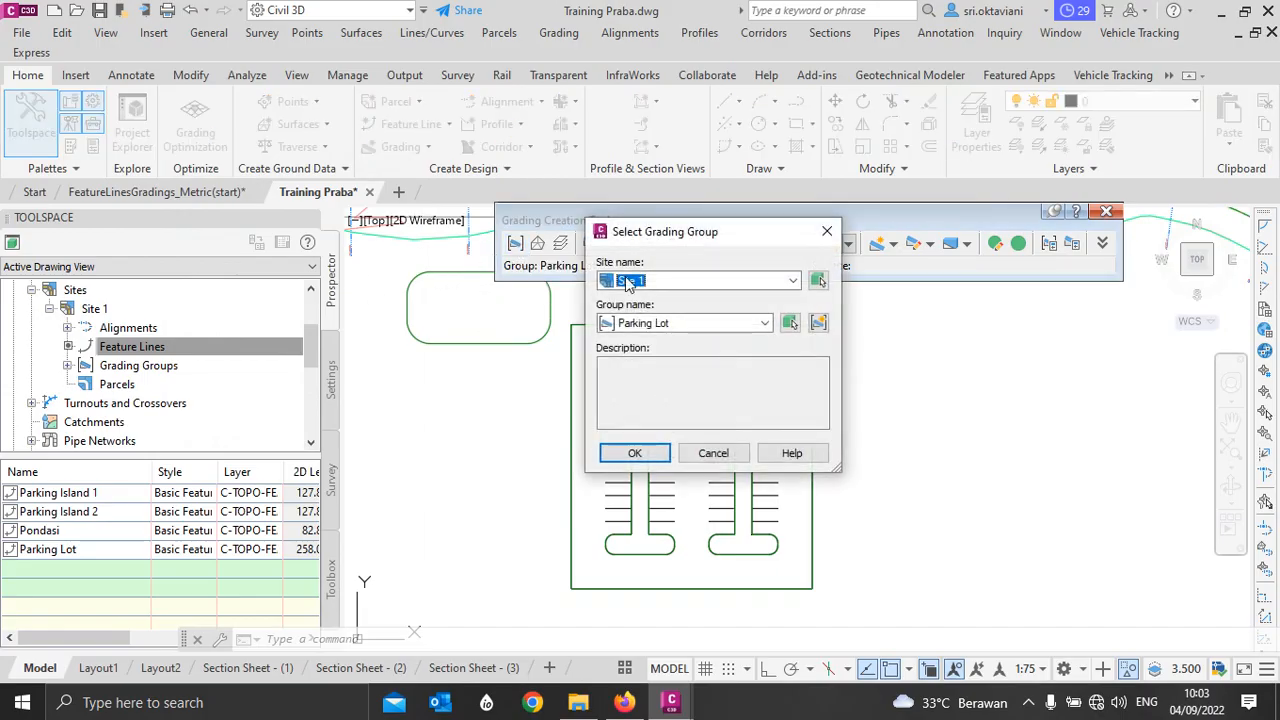
left_click_drag(707, 232, 357, 217)
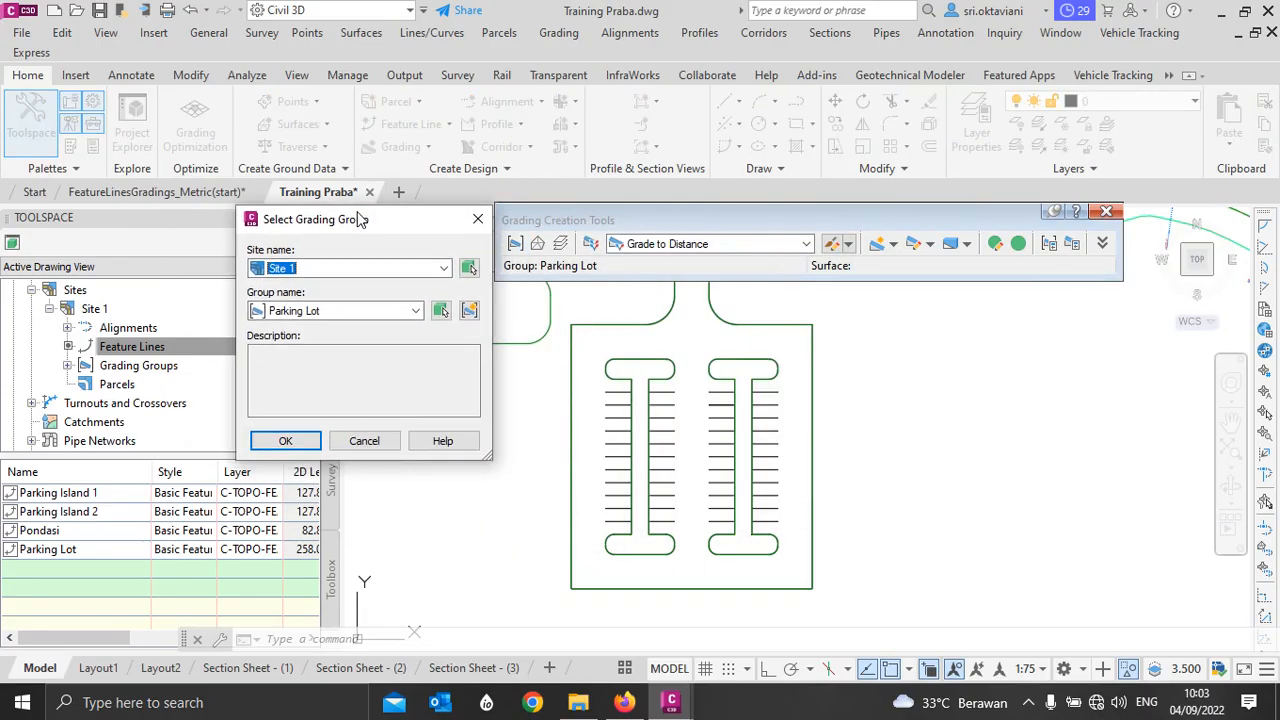
left_click(469, 309)
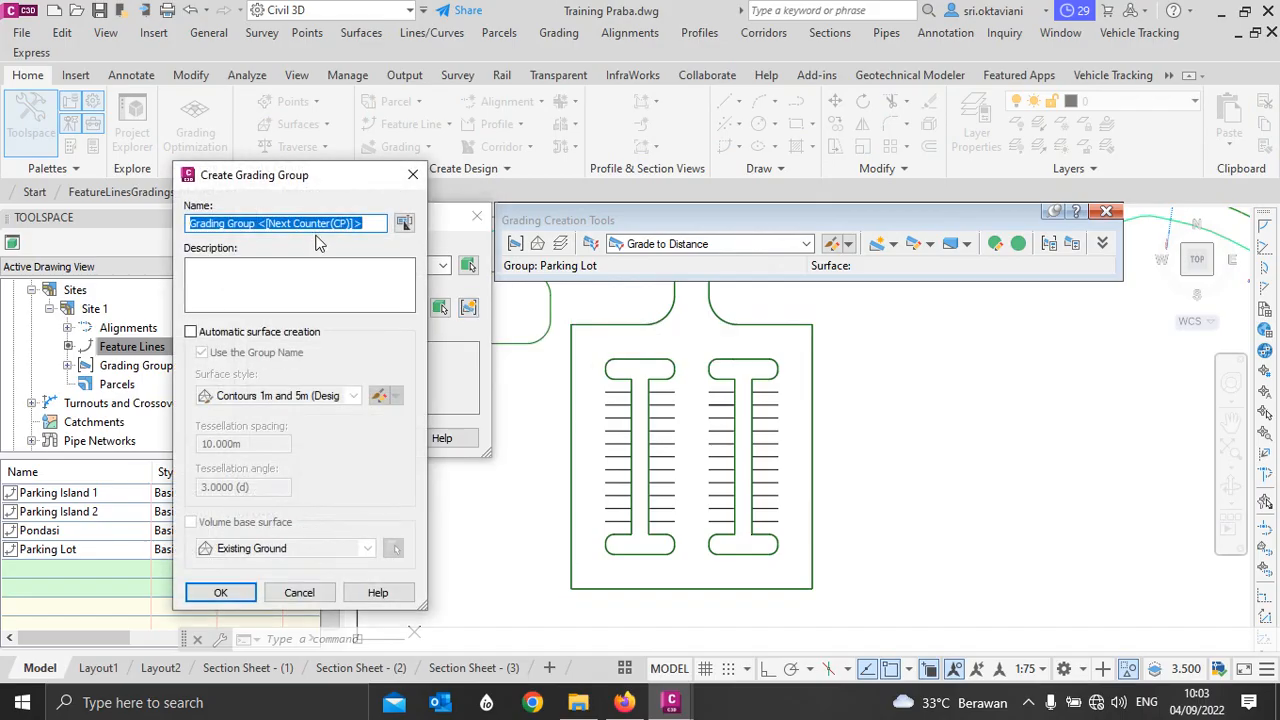
type("Parking Island")
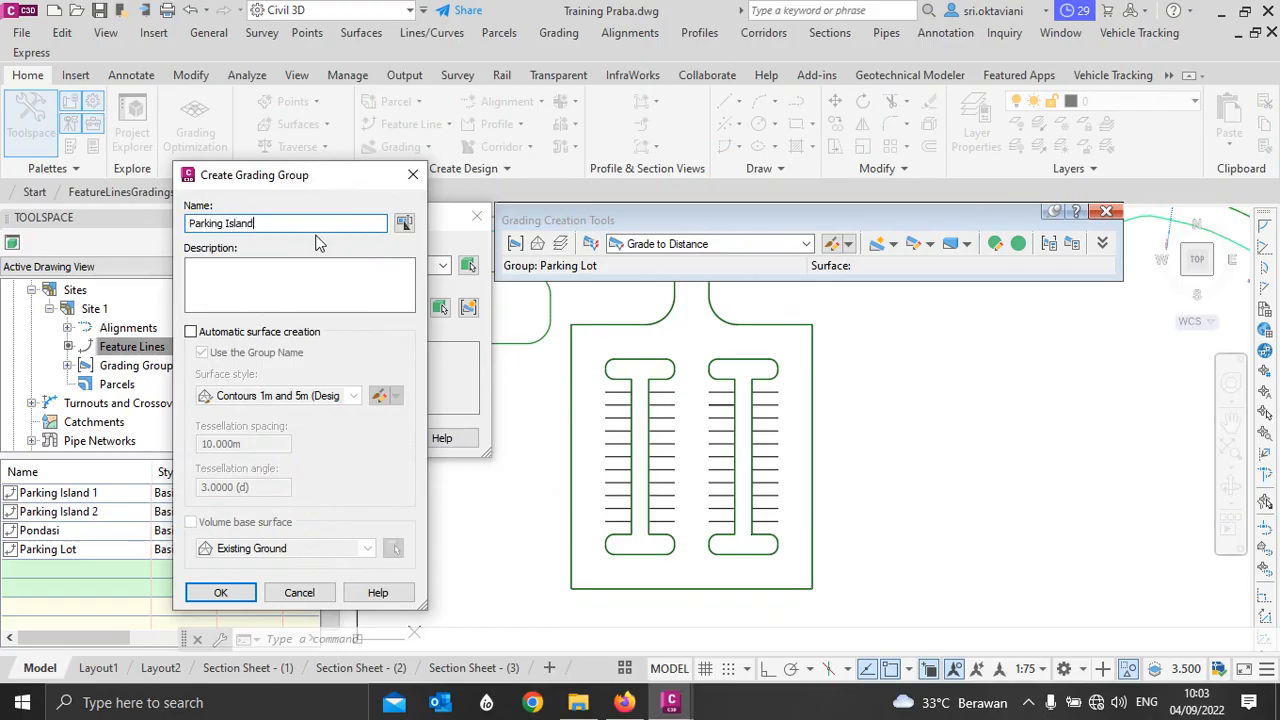
left_click(222, 594)
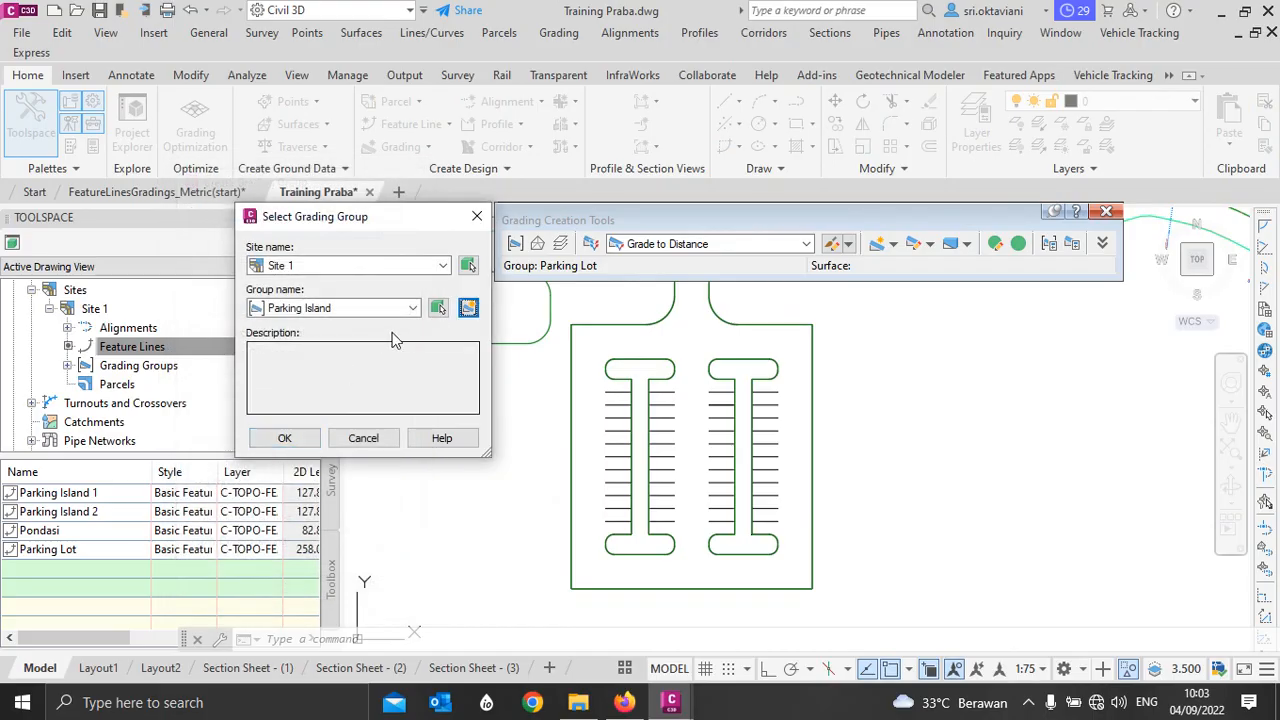
left_click(413, 308)
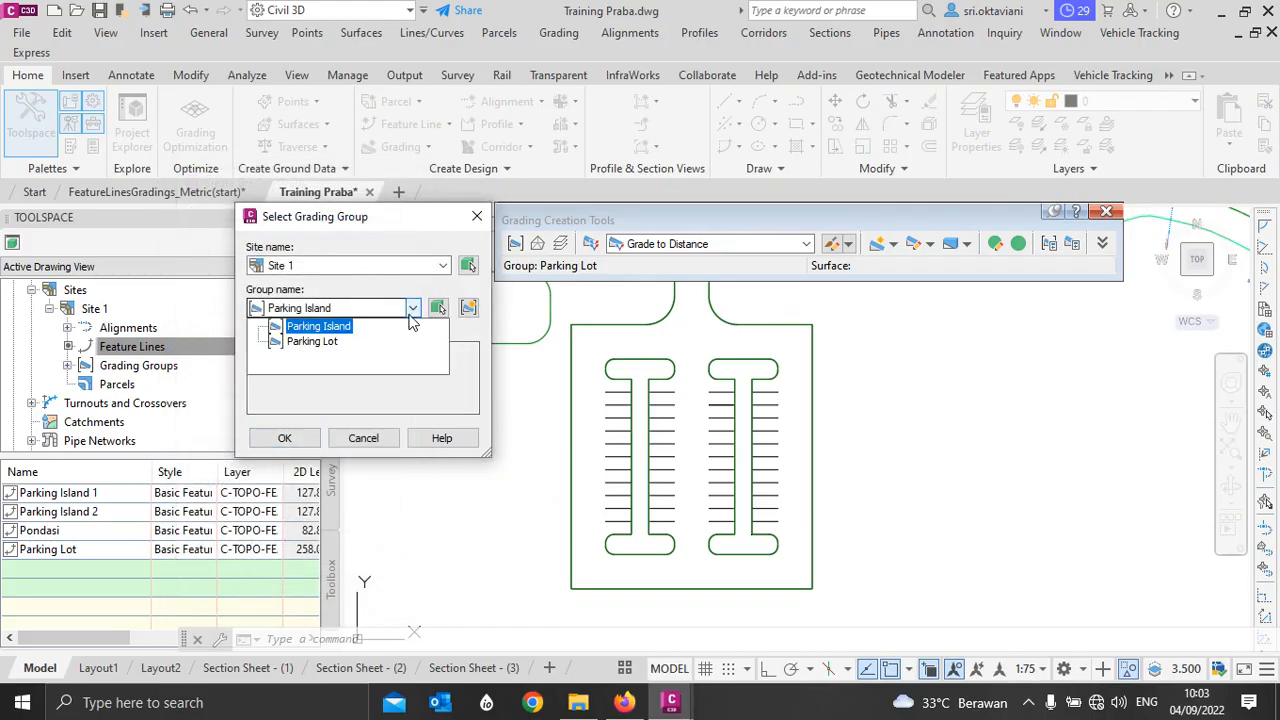
left_click(318, 326)
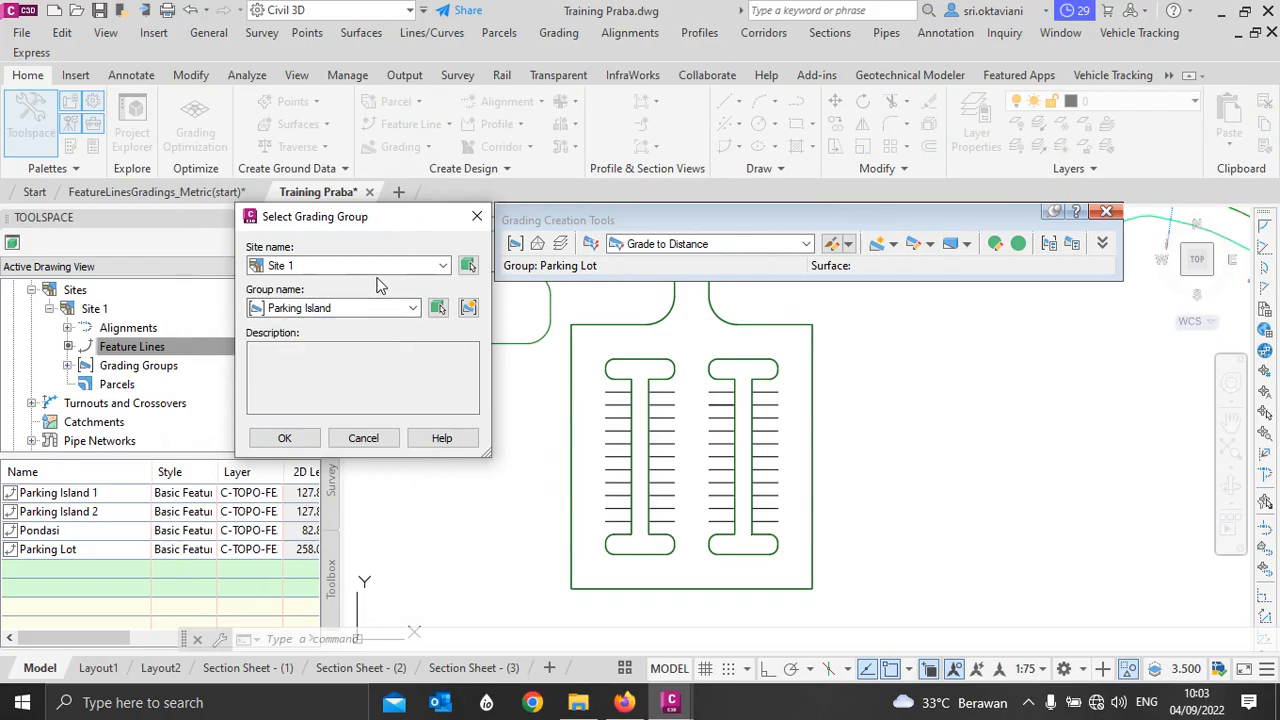
Step: Create a third grading group in Site 1 named "Pondasi"
left_click(468, 308)
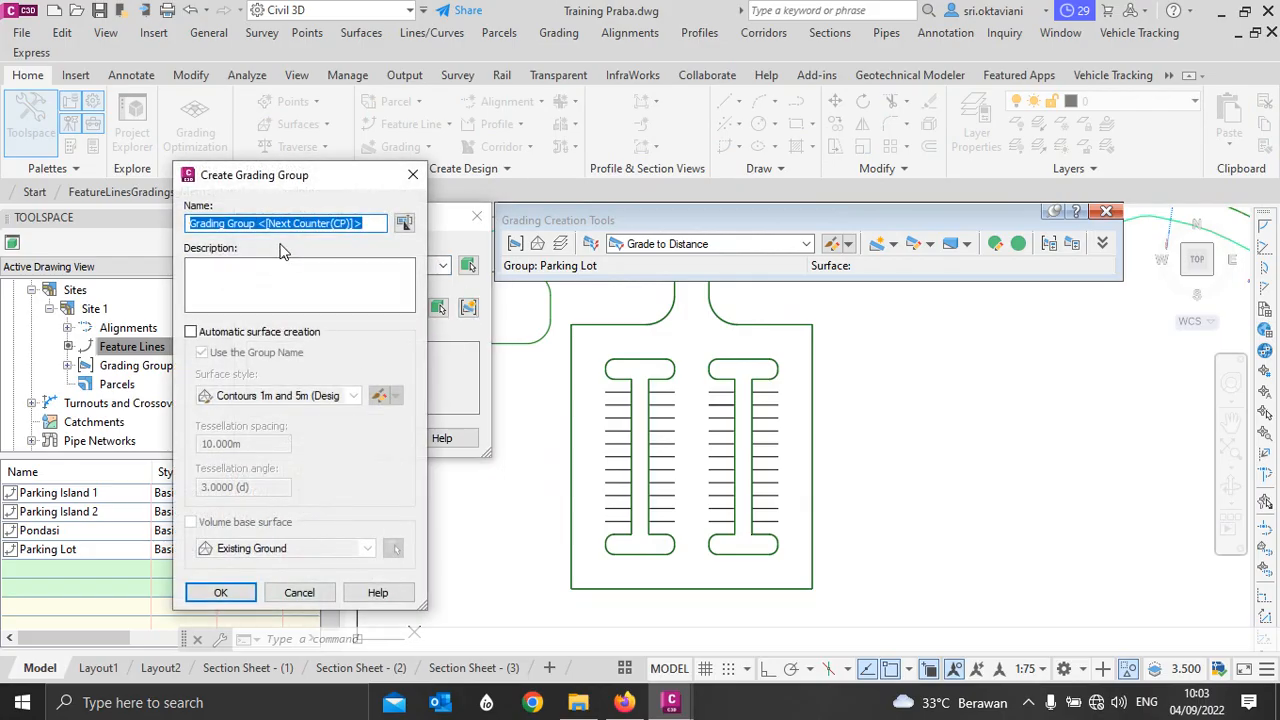
type("Pondasi")
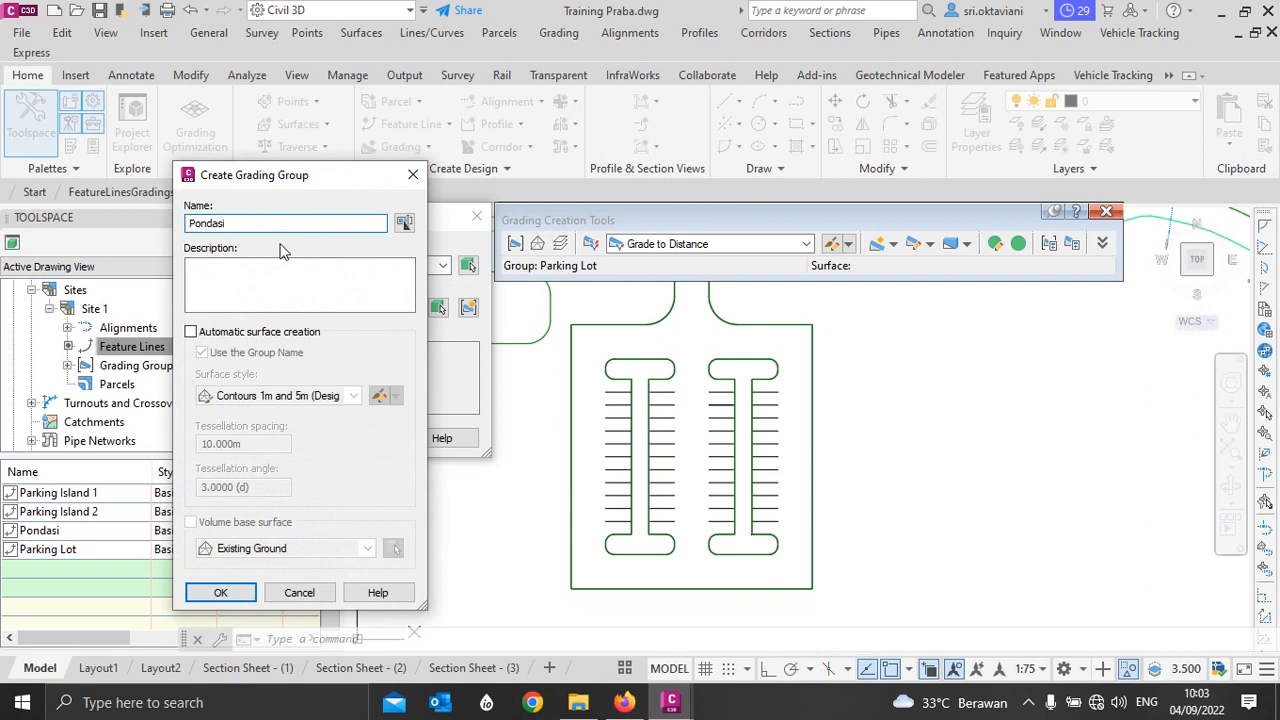
left_click(218, 592)
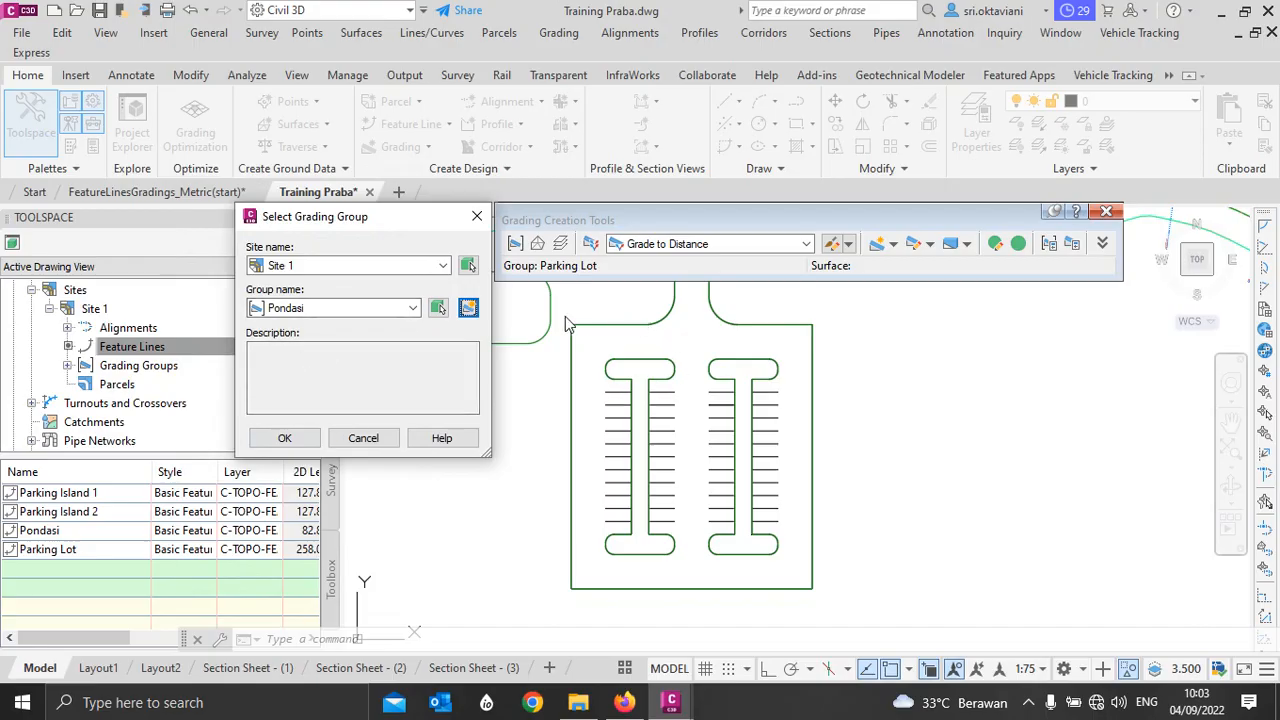
Step: Make Parking Lot in Site 1 the current grading group
left_click(320, 311)
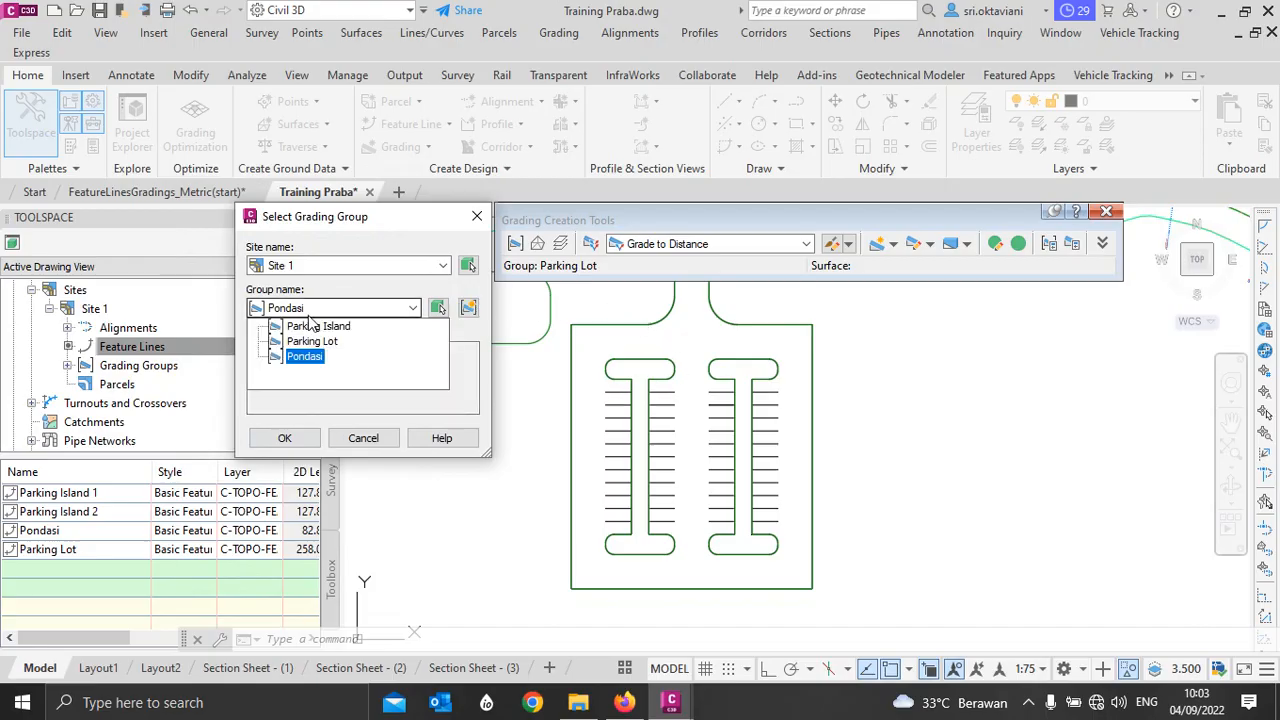
left_click(316, 326)
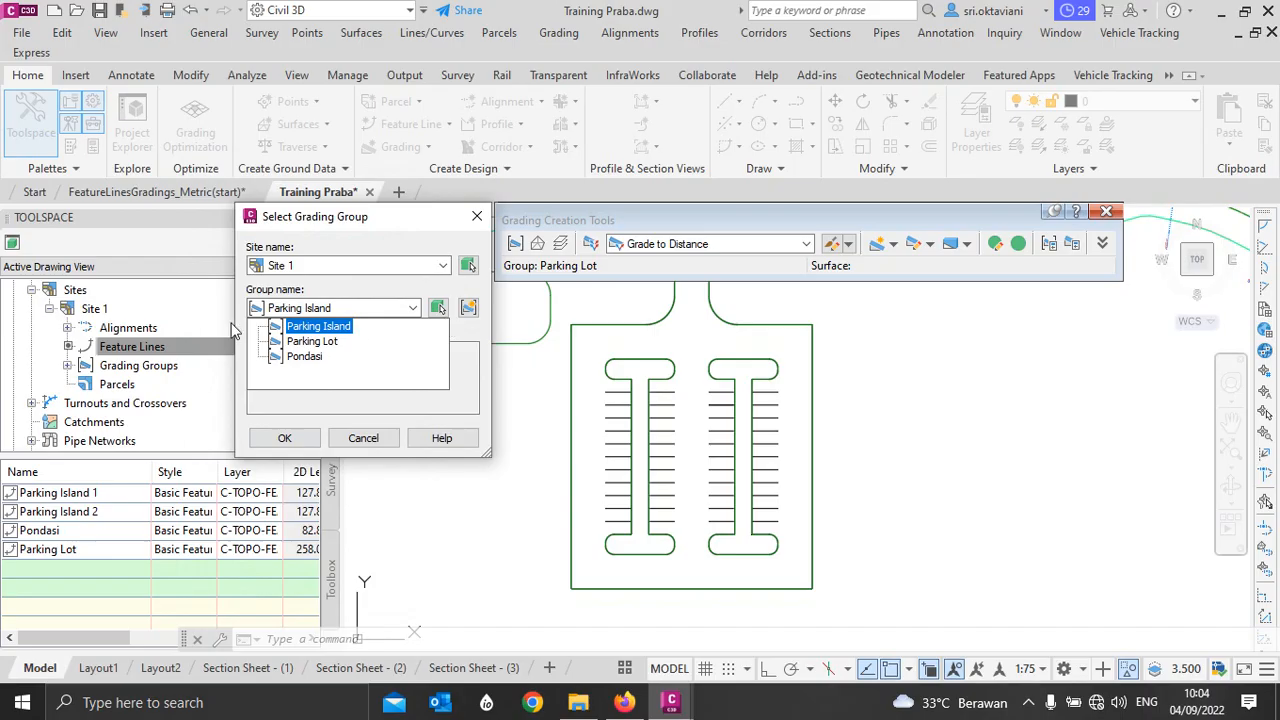
left_click(307, 328)
left_click(318, 310)
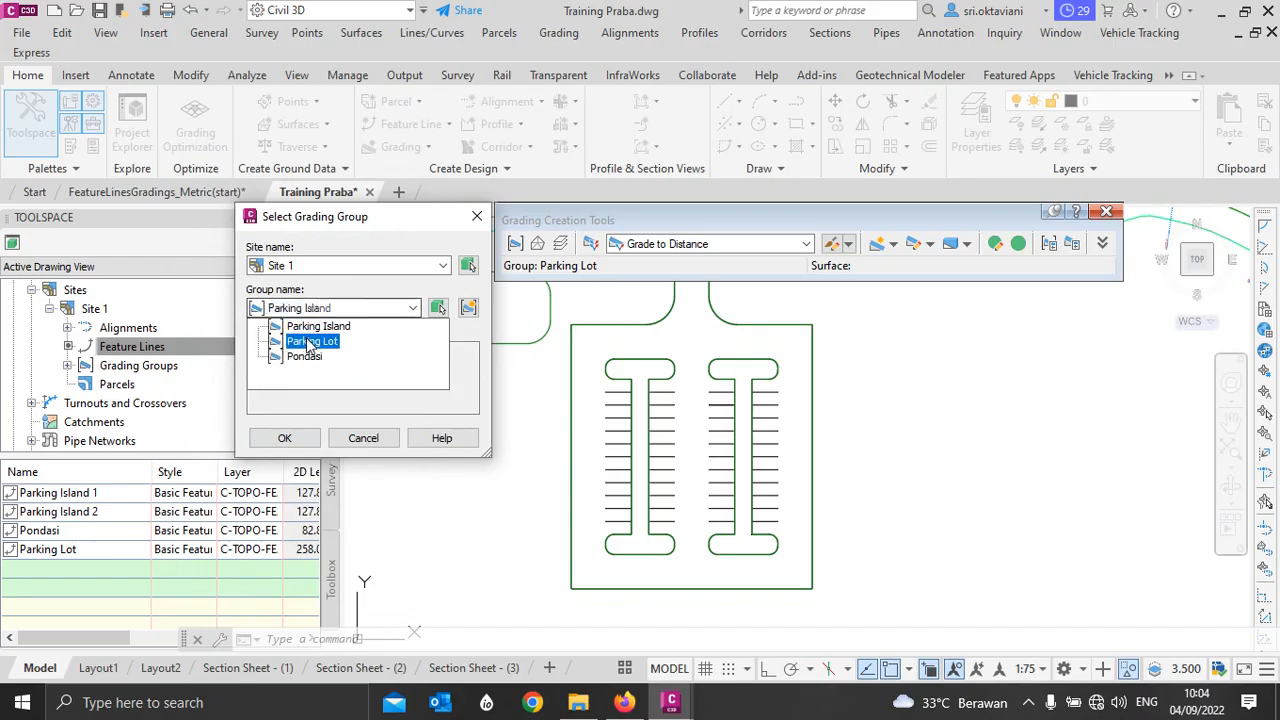
left_click(310, 341)
left_click(290, 440)
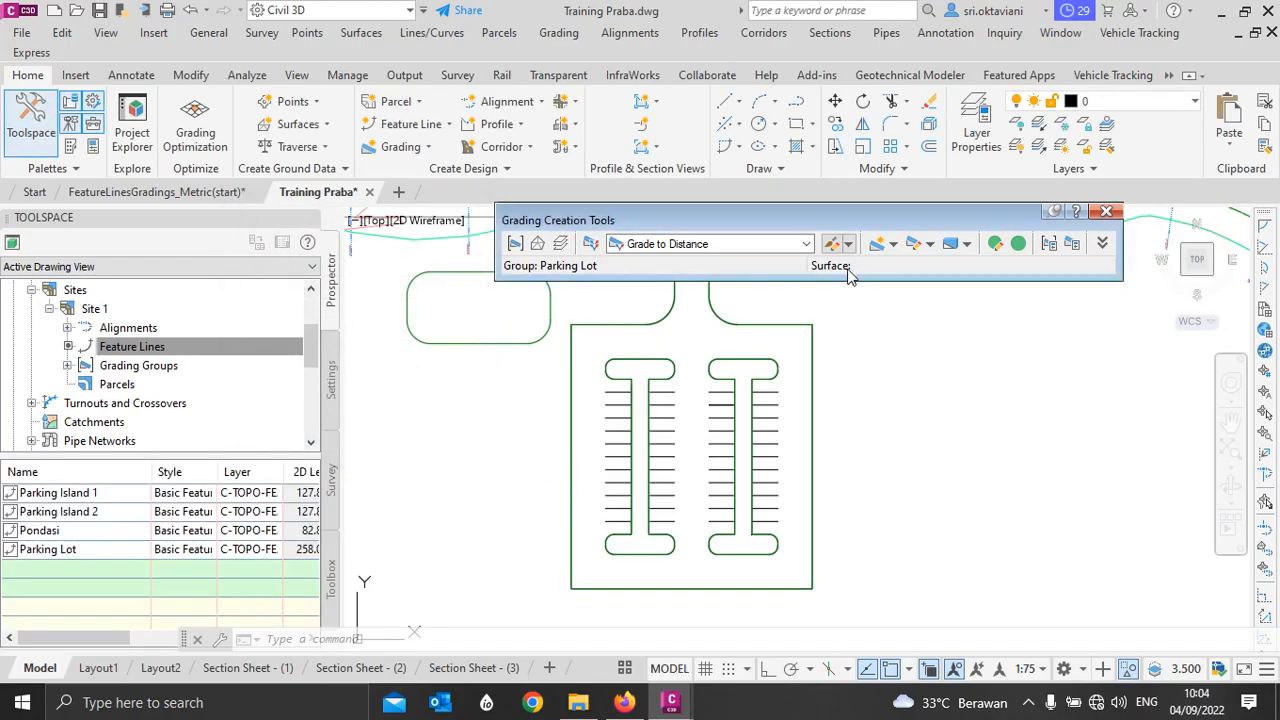
Step: Set Existing Ground as the grading target surface and choose the Grade to Surface criteria
left_click(537, 244)
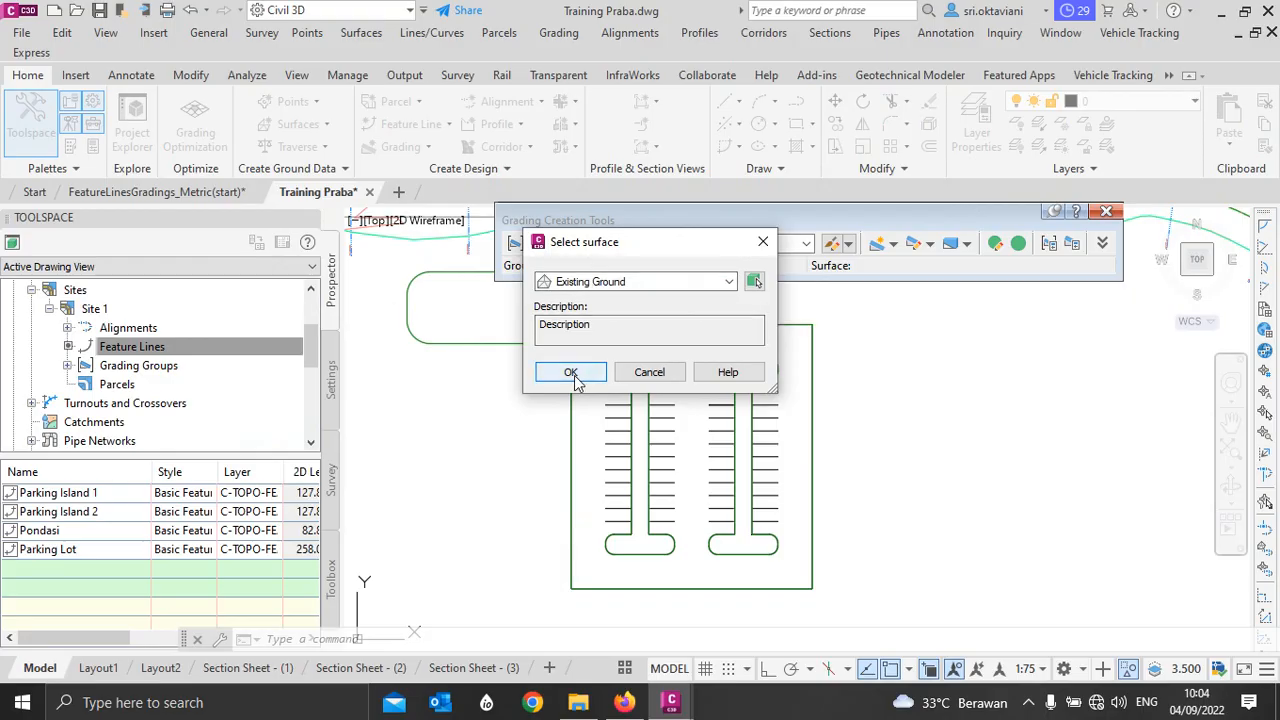
left_click_drag(633, 243, 266, 288)
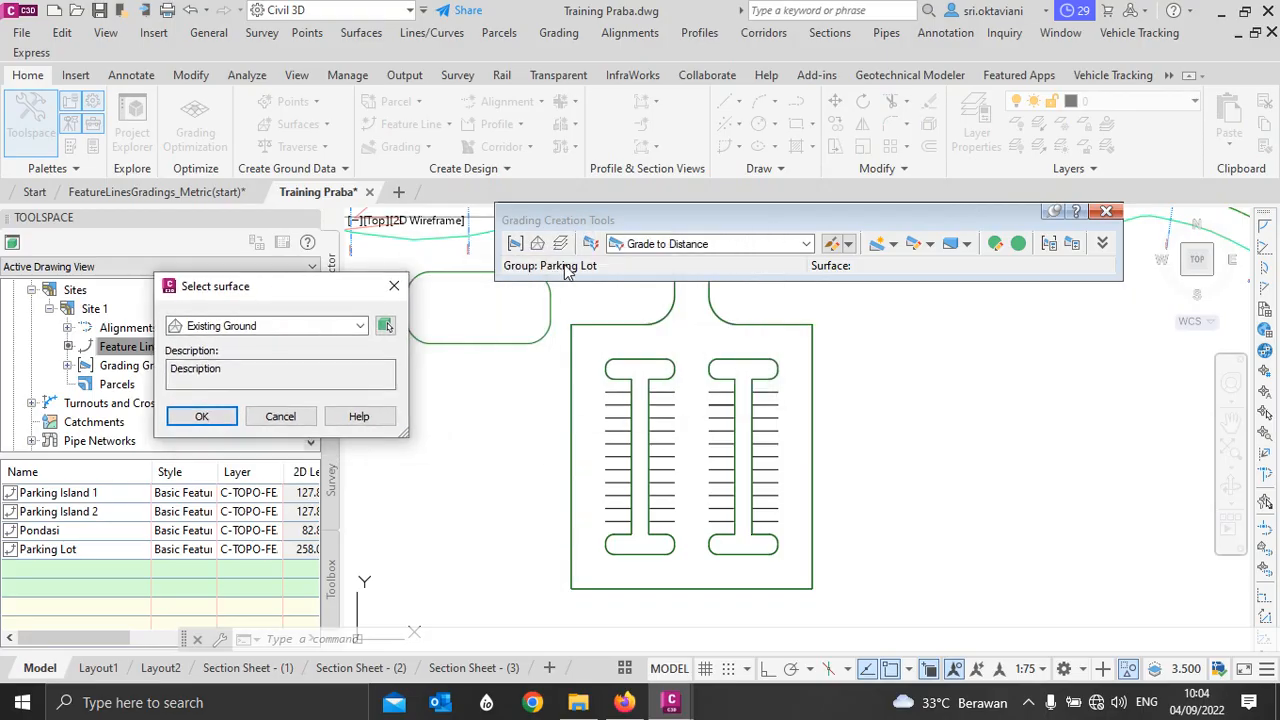
left_click(205, 418)
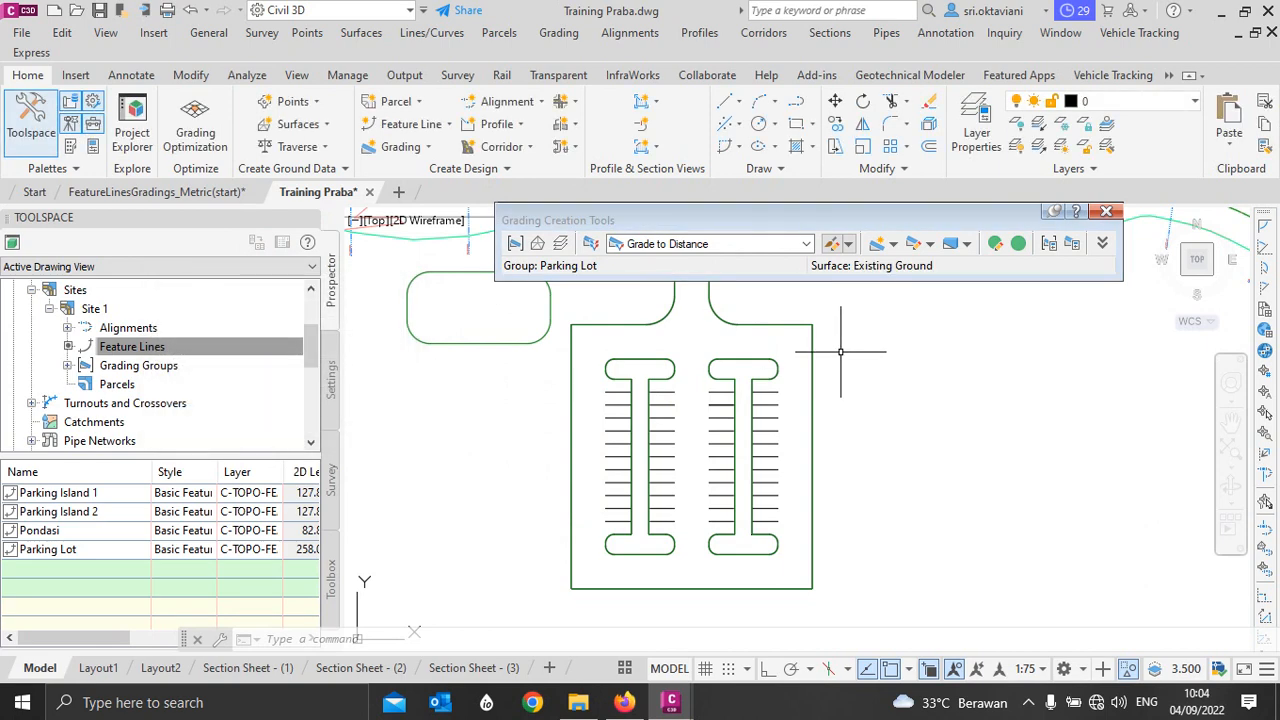
left_click(652, 248)
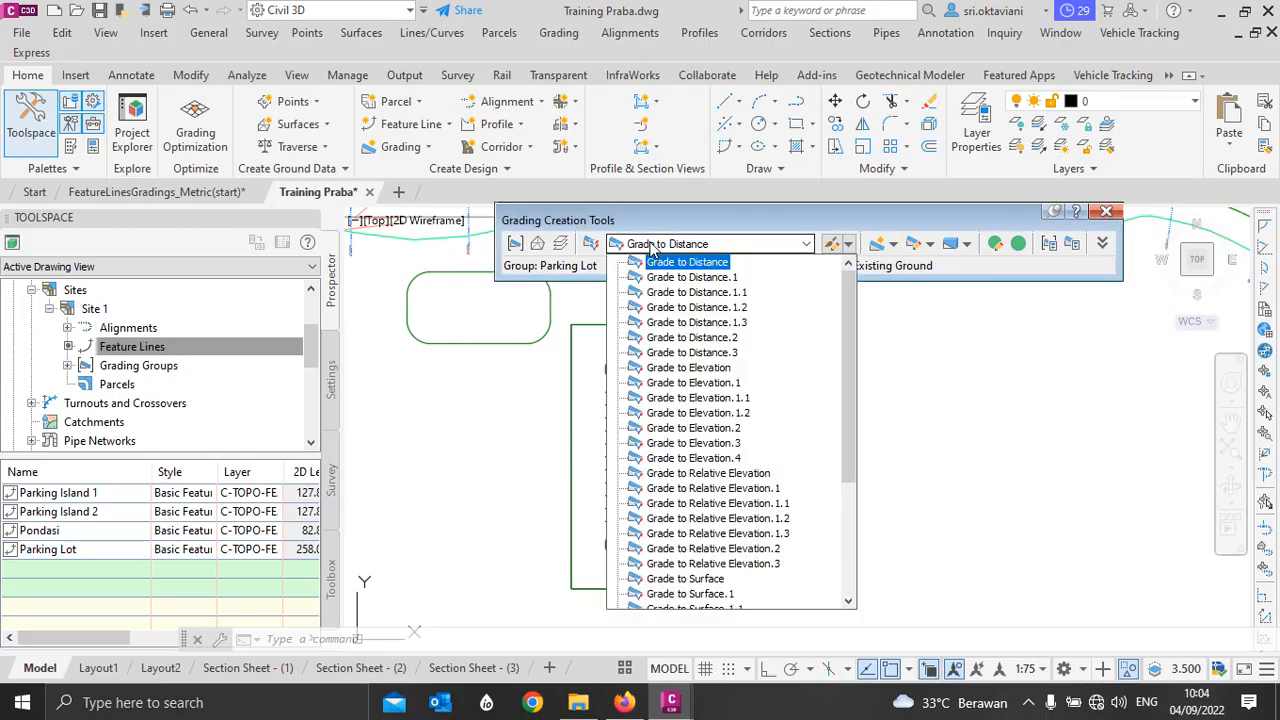
left_click(685, 578)
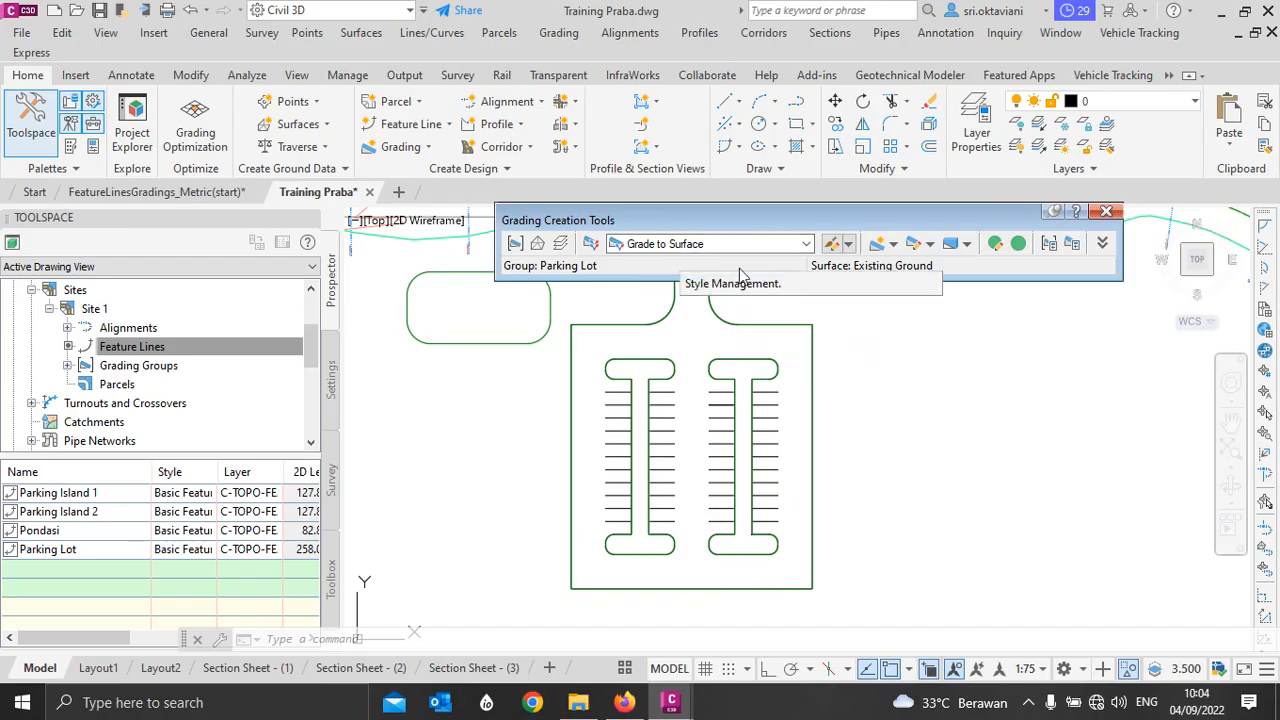
Step: Start creating a grading from the Parking Lot feature line toward its outer side, applied to the entire length
left_click(893, 244)
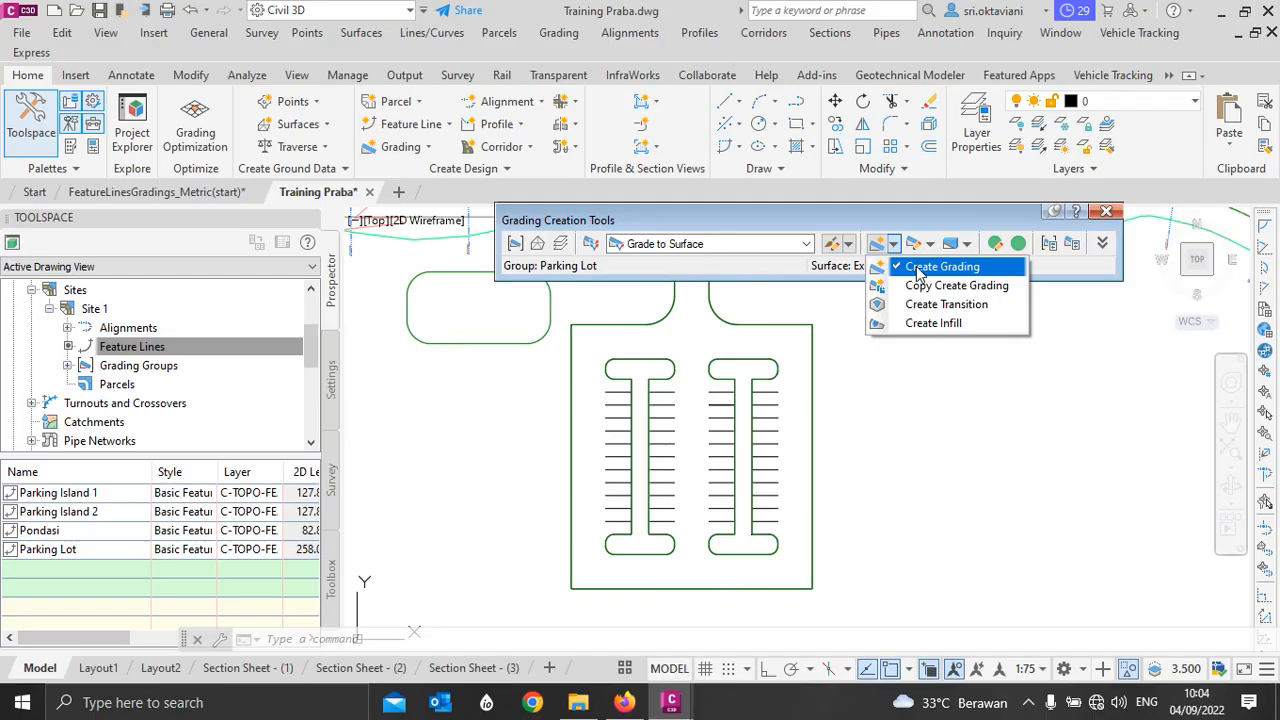
left_click(940, 267)
scroll(877, 425, "up", 3)
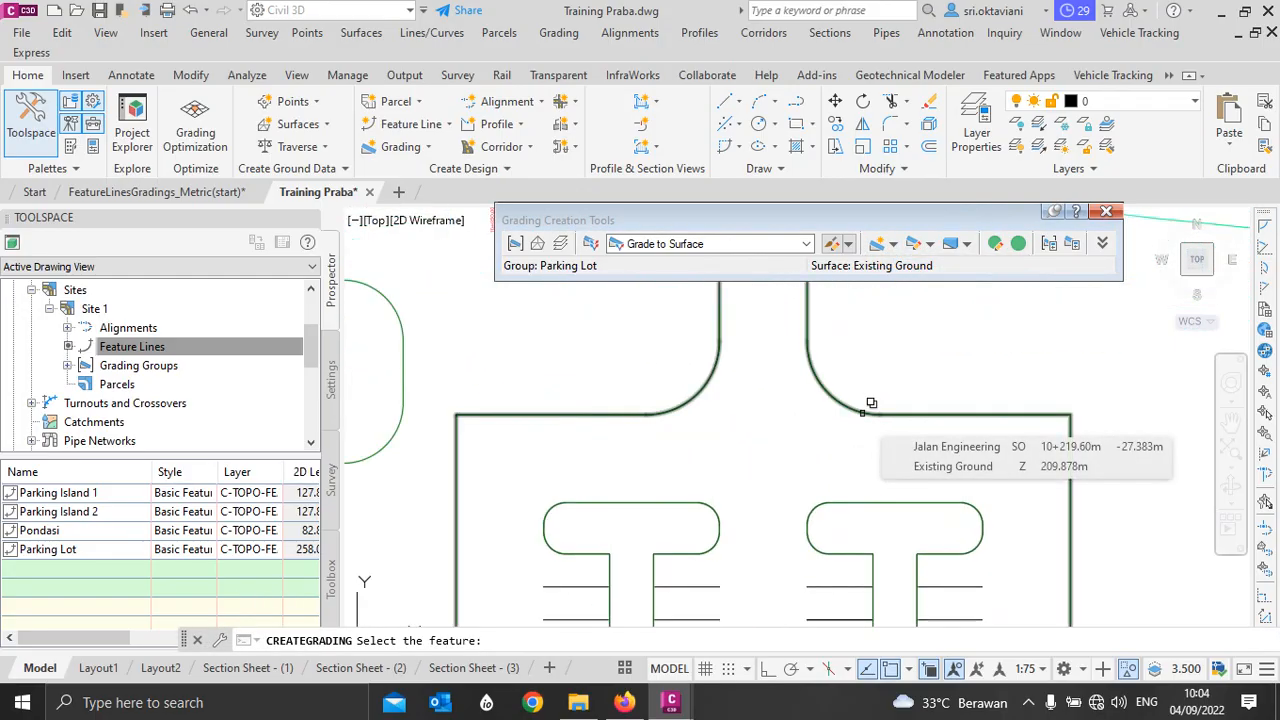
left_click(869, 405)
left_click(940, 488)
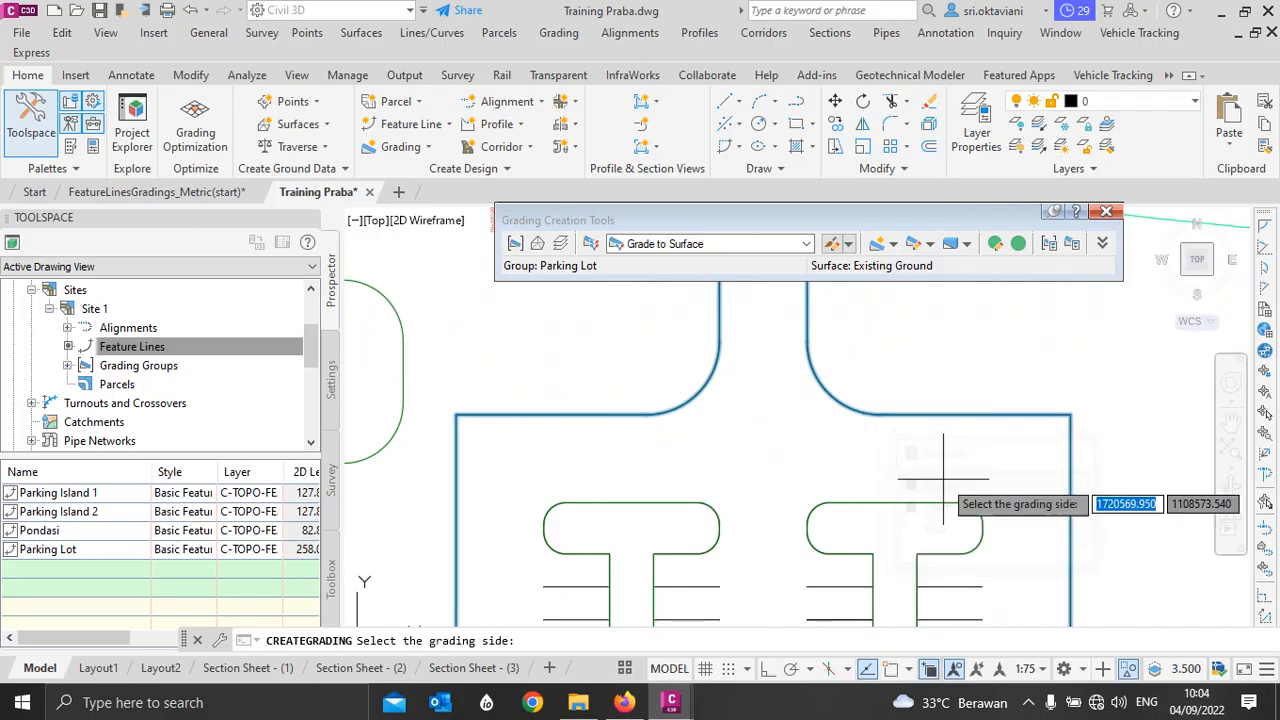
left_click(886, 362)
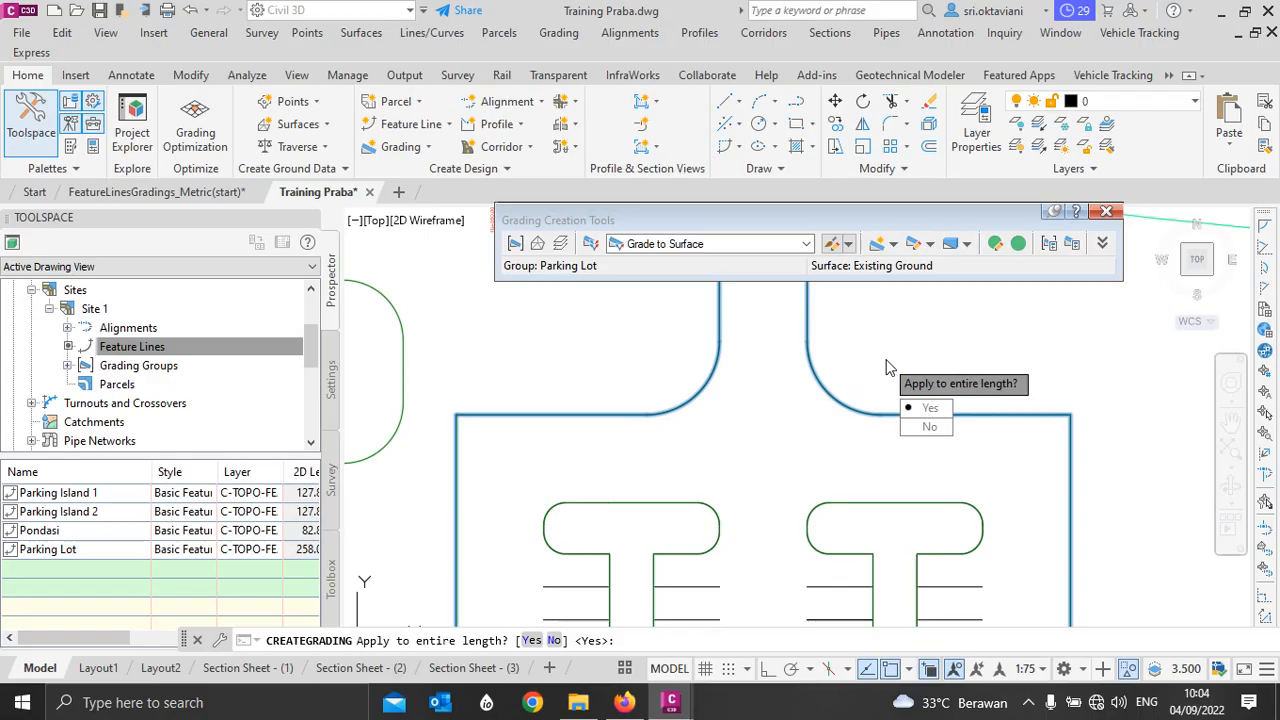
left_click(930, 408)
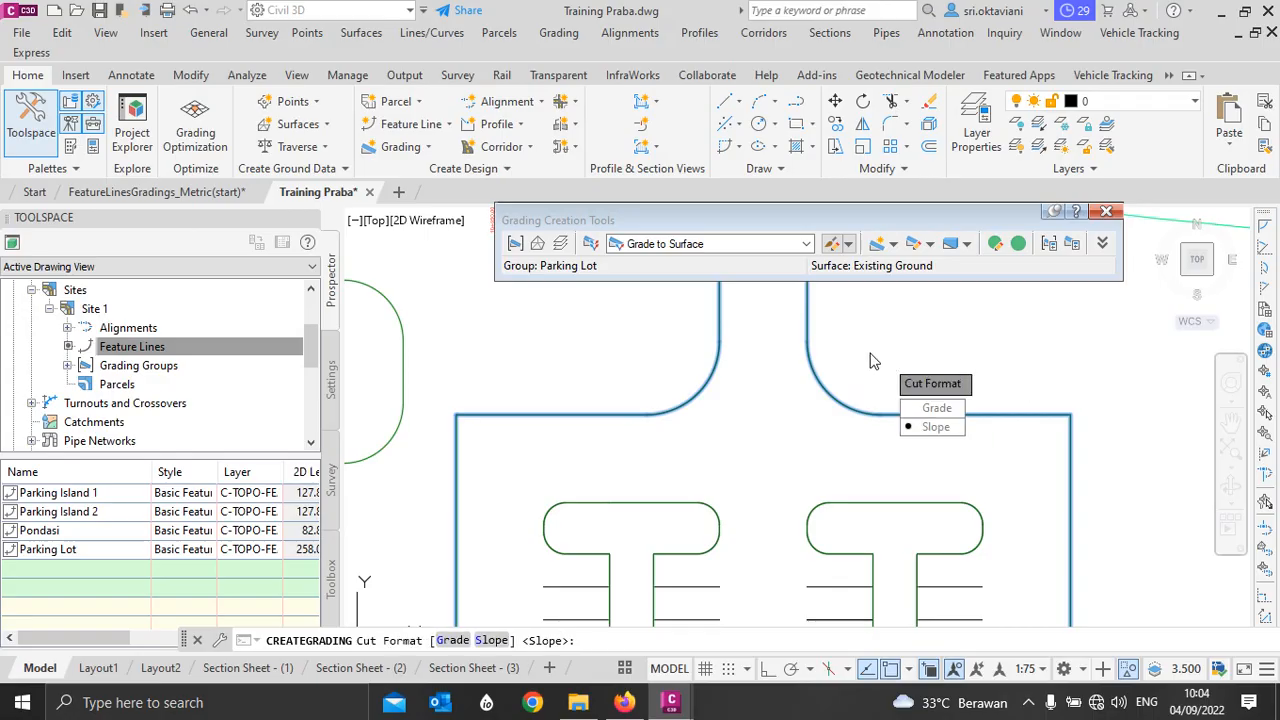
Step: Set both the cut and fill slopes to 3:1 in Slope format and finish the Parking Lot grading
left_click(936, 426)
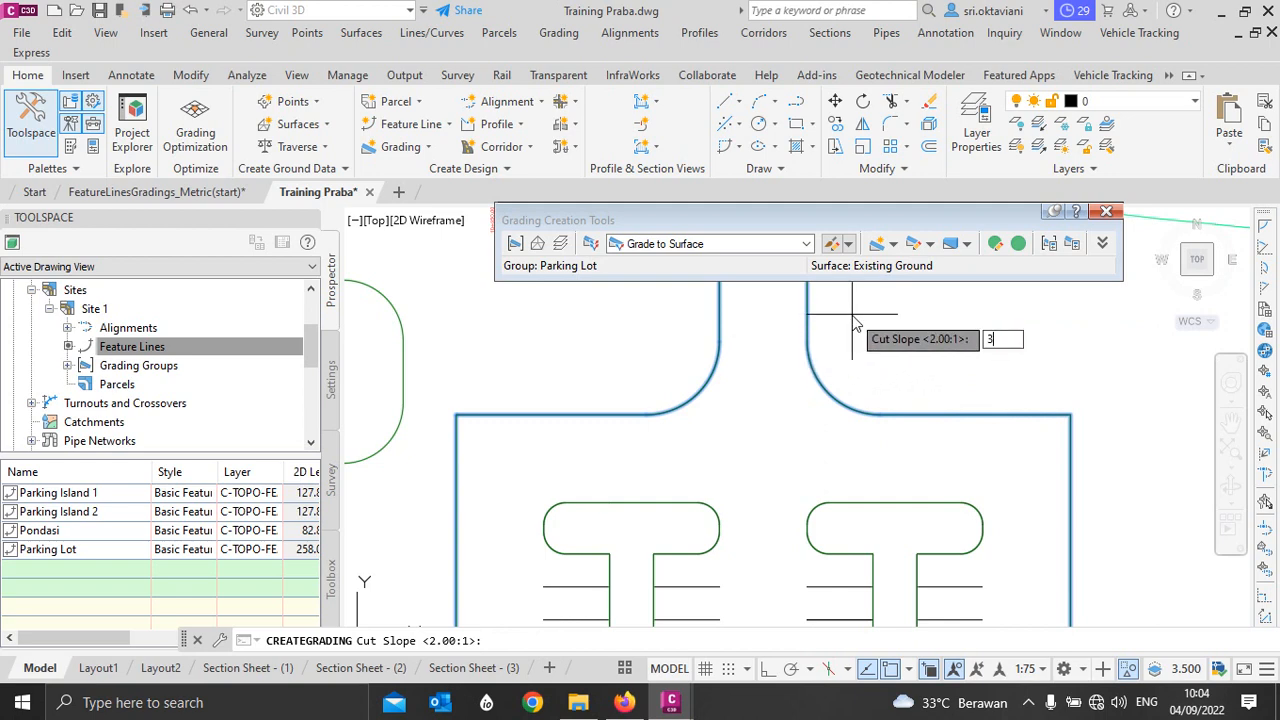
key("Return")
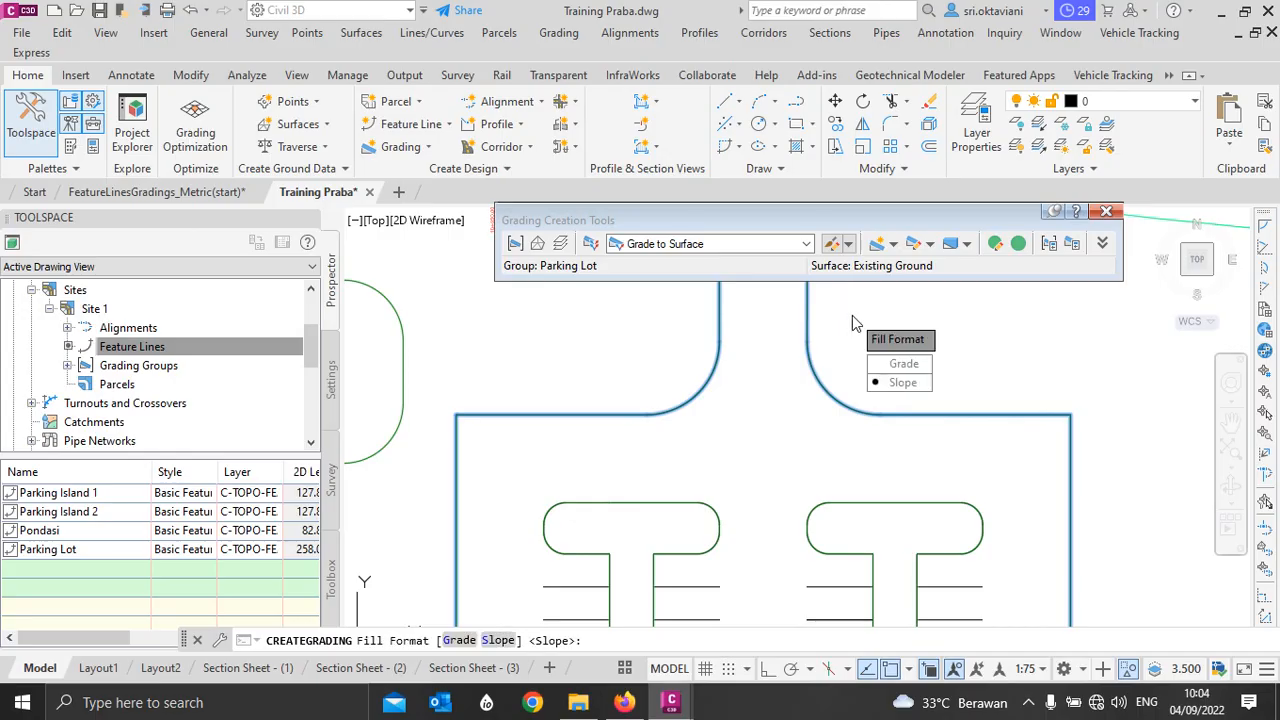
left_click(899, 383)
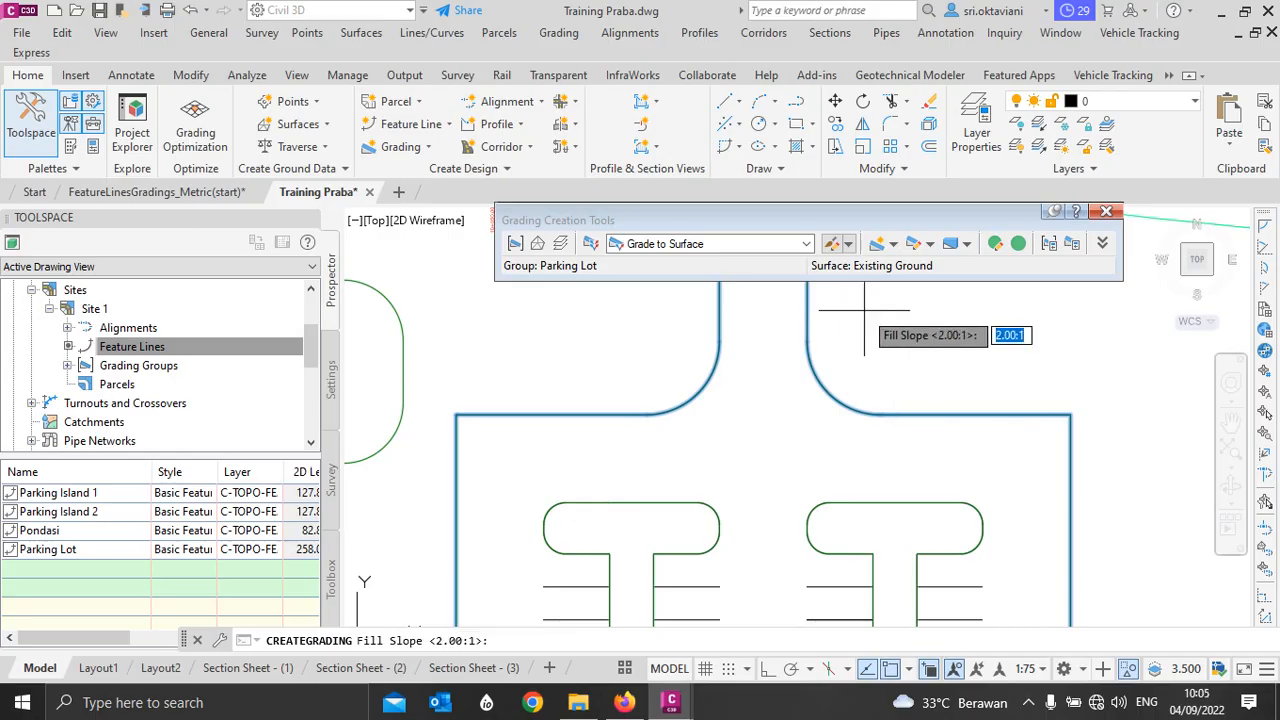
type("3")
key("Return")
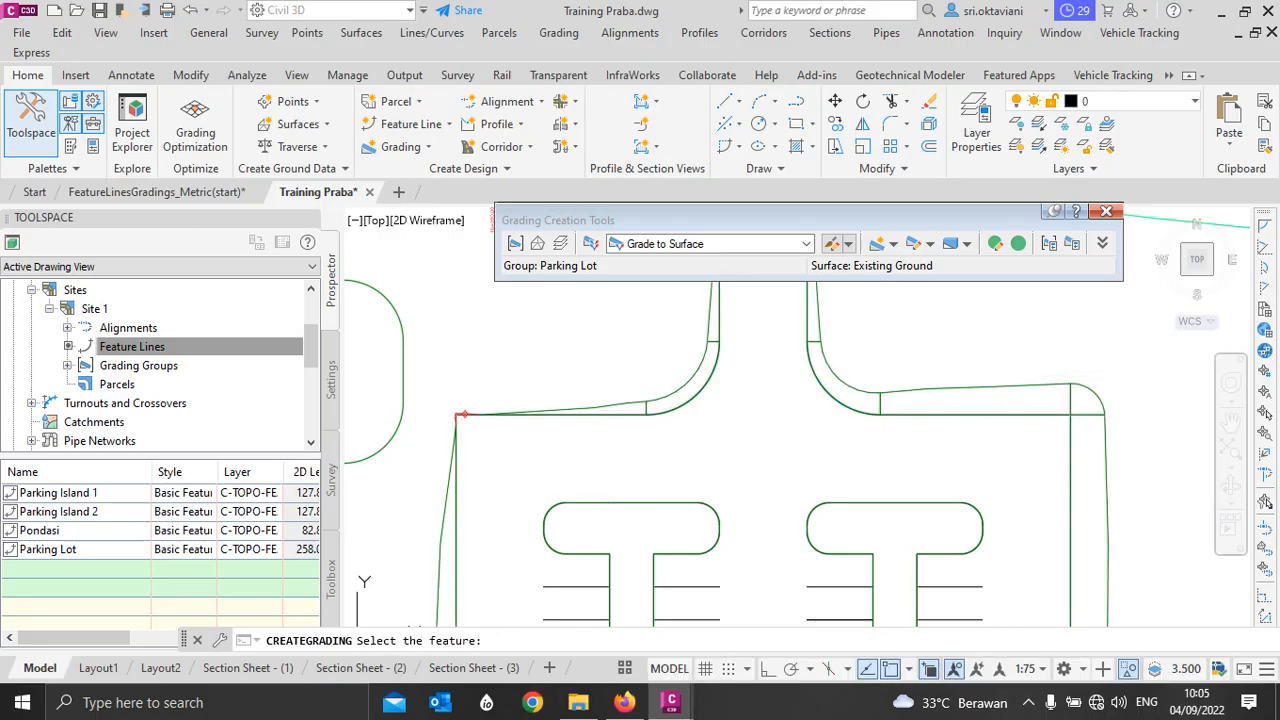
key("Escape")
Step: Examine the graded slopes around the parking lot outline and its curved entrance
scroll(940, 380, "down", 2)
scroll(938, 370, "down", 4)
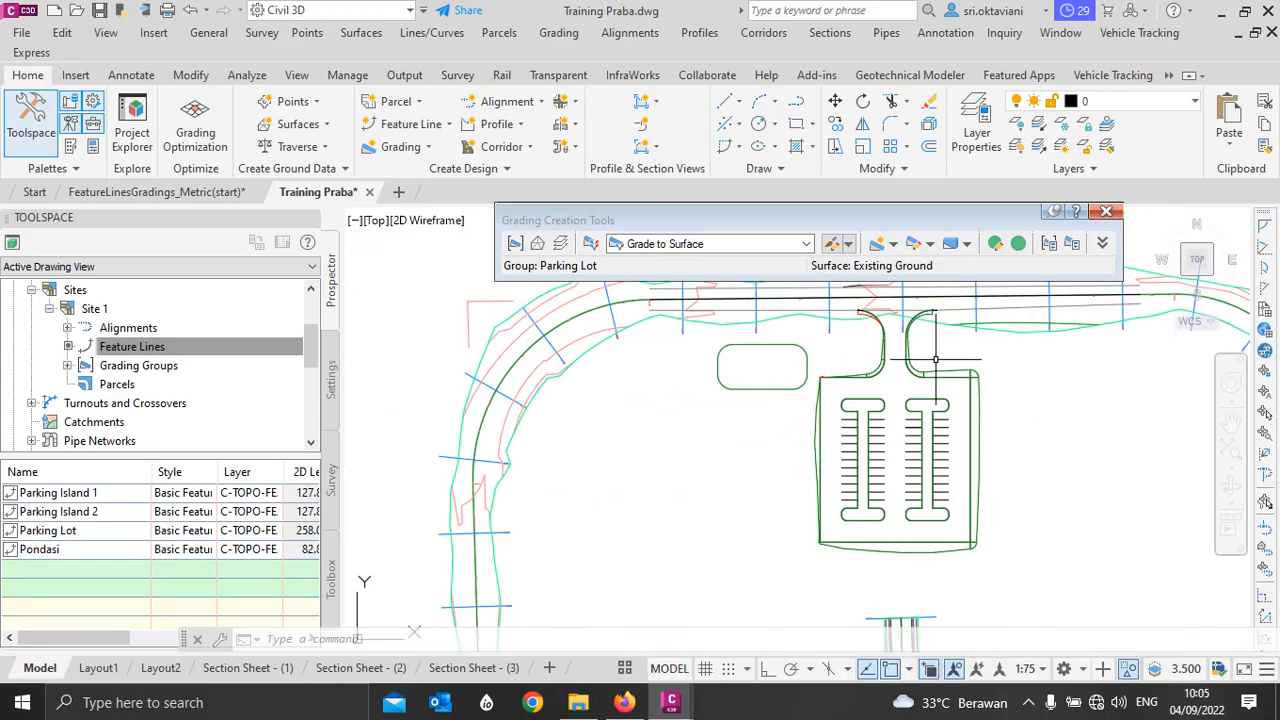
scroll(935, 358, "down", 2)
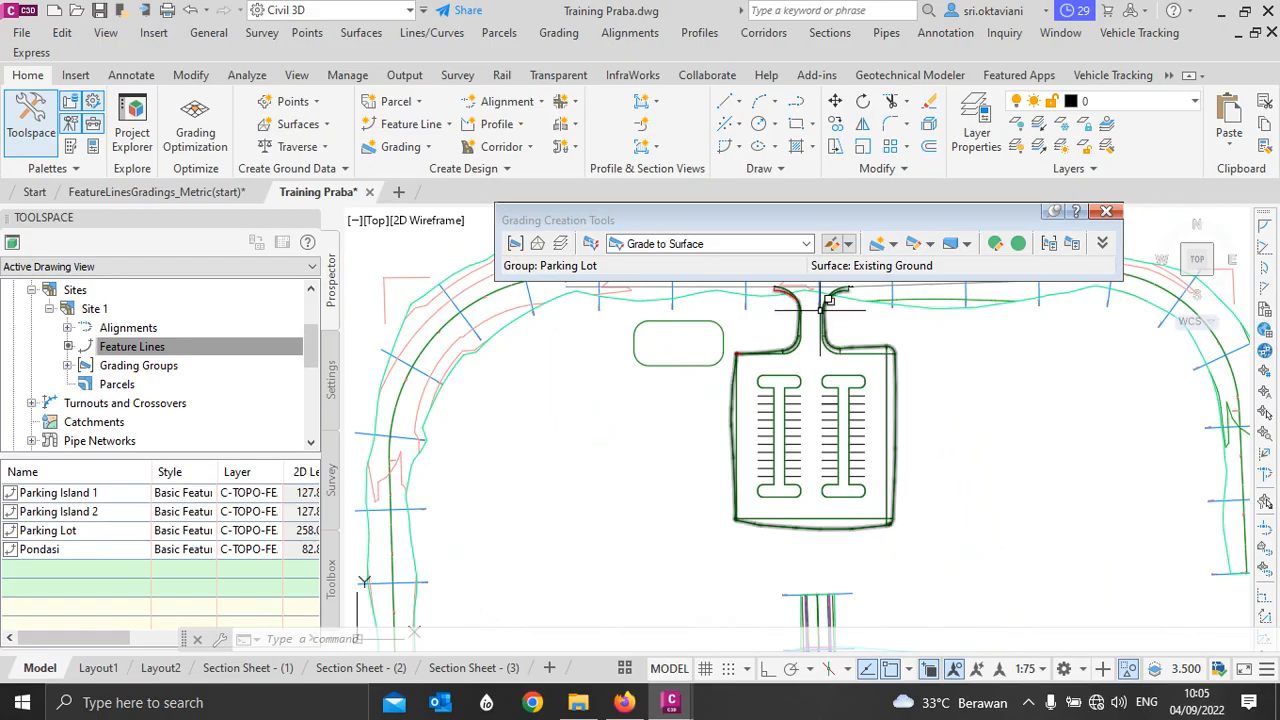
scroll(815, 310, "up", 4)
scroll(815, 310, "up", 4)
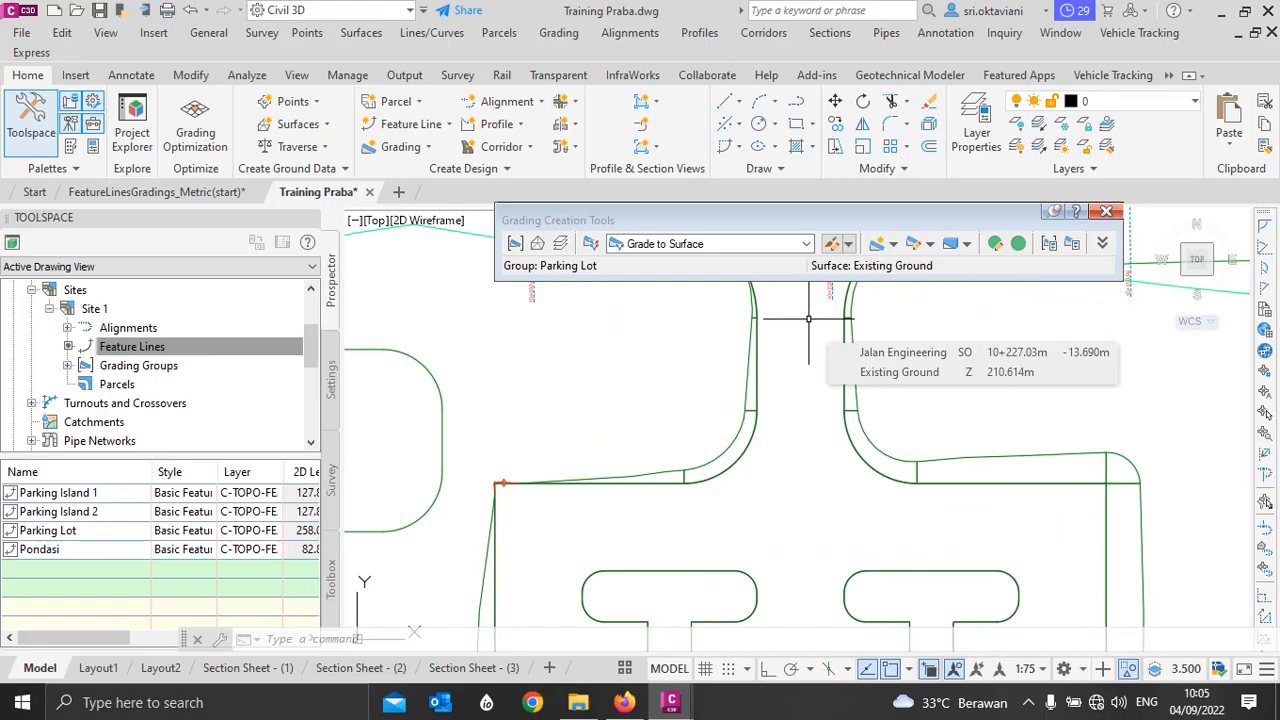
scroll(794, 371, "down", 3)
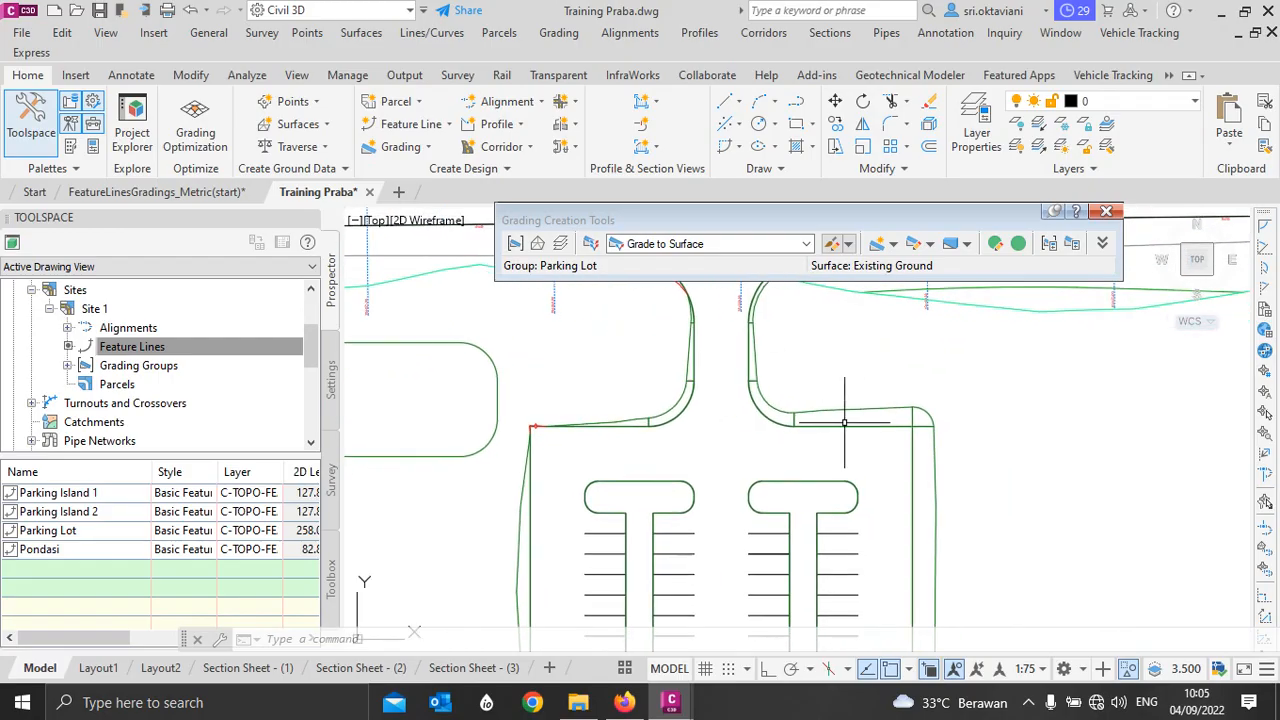
scroll(890, 385, "up", 4)
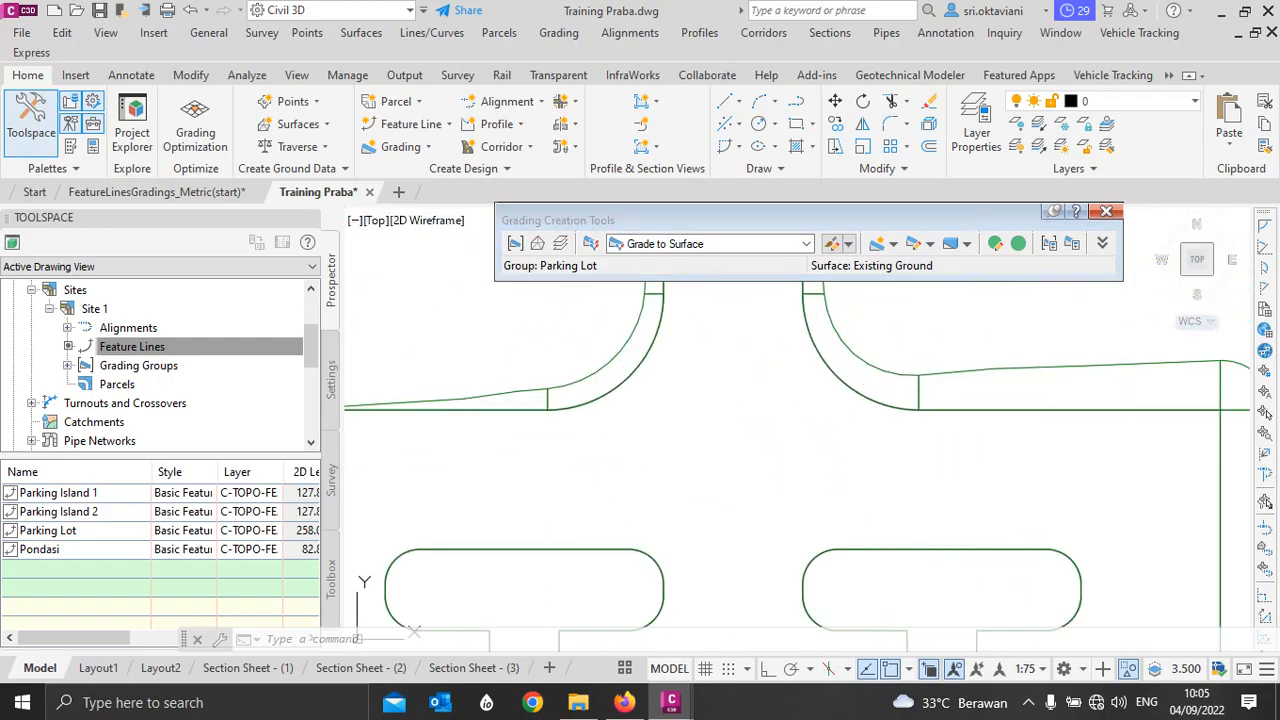
scroll(855, 387, "down", 2)
middle_click_drag(844, 375, 820, 411)
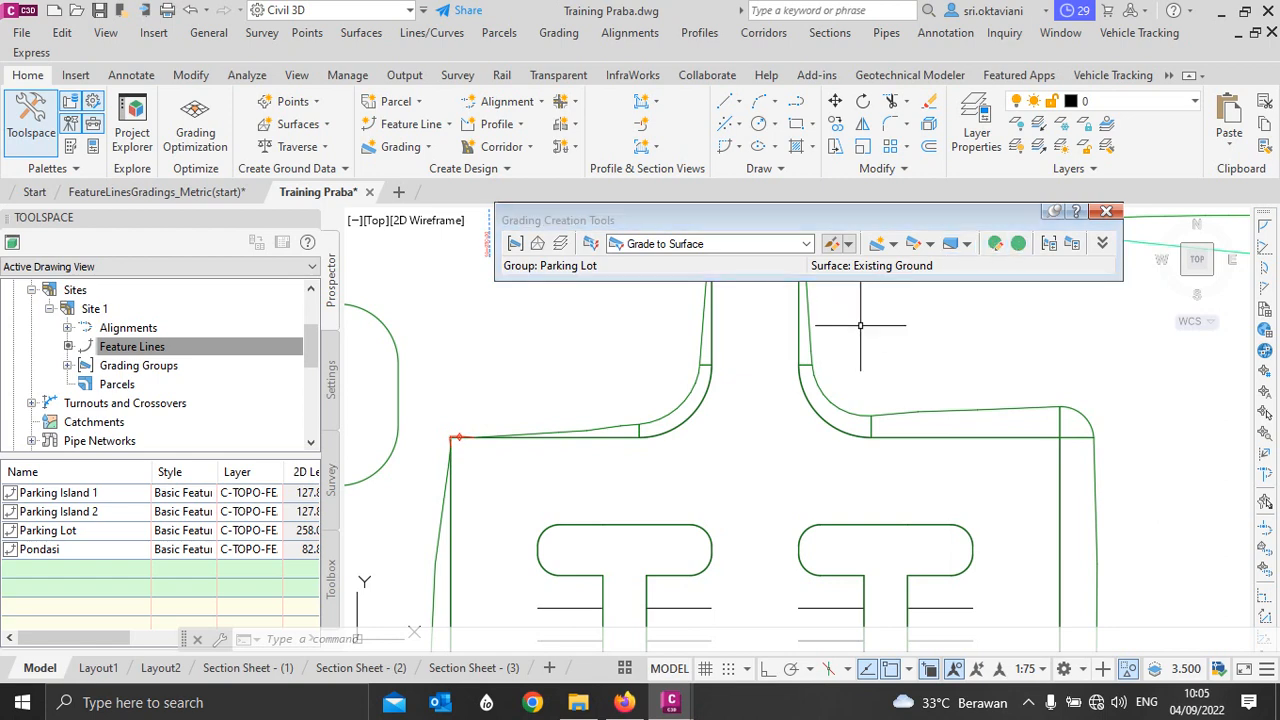
Step: Make Parking Island in Site 1 the current grading group
scroll(801, 421, "down", 2)
scroll(801, 421, "up", 4)
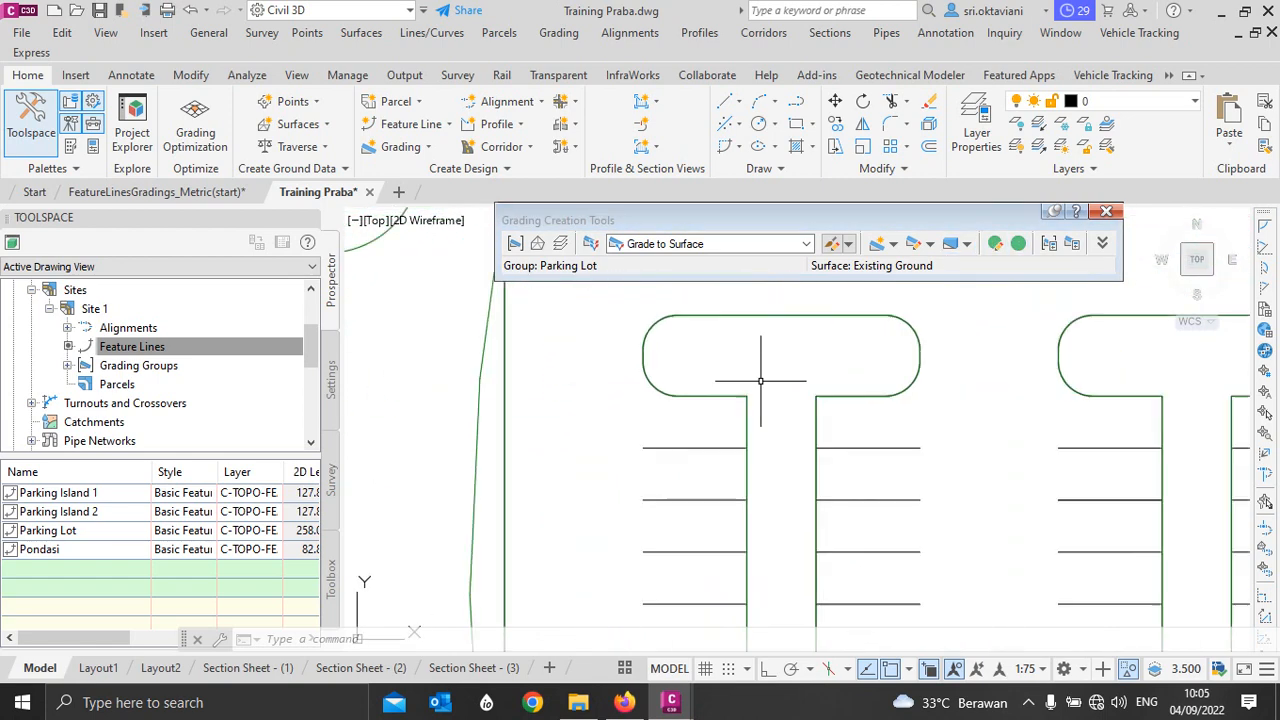
left_click(515, 243)
left_click(412, 308)
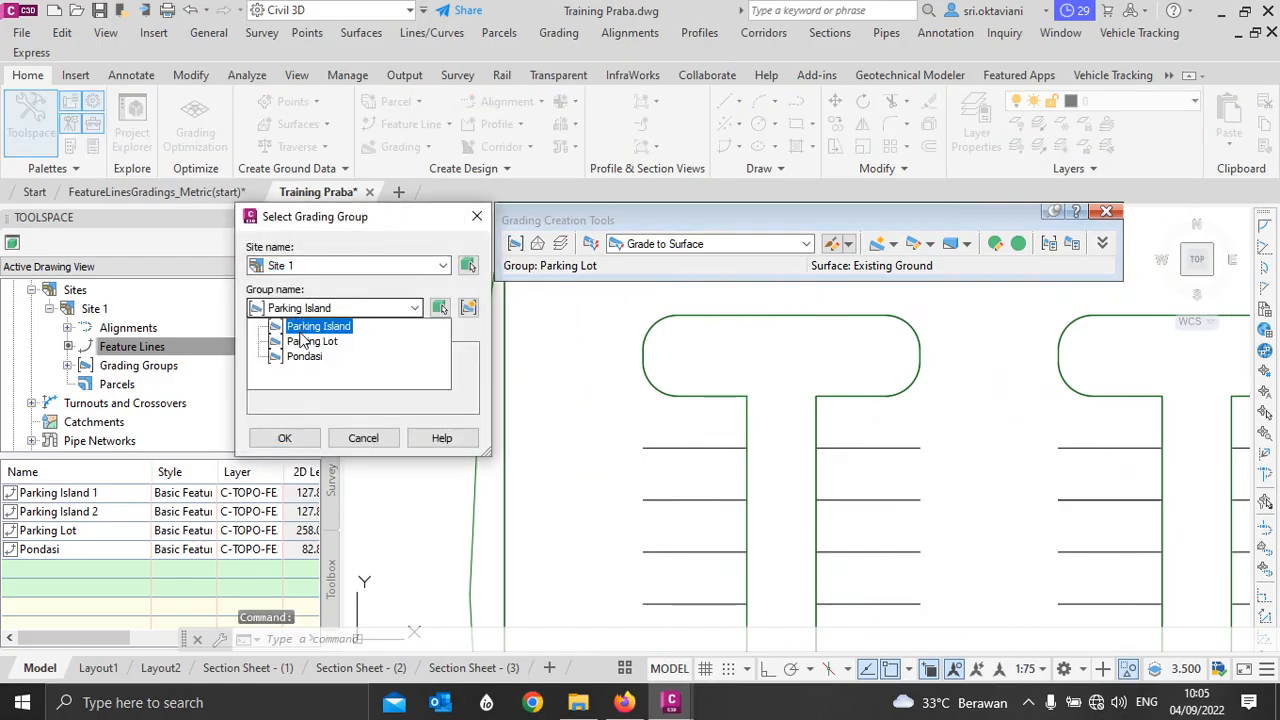
left_click(302, 325)
left_click(285, 439)
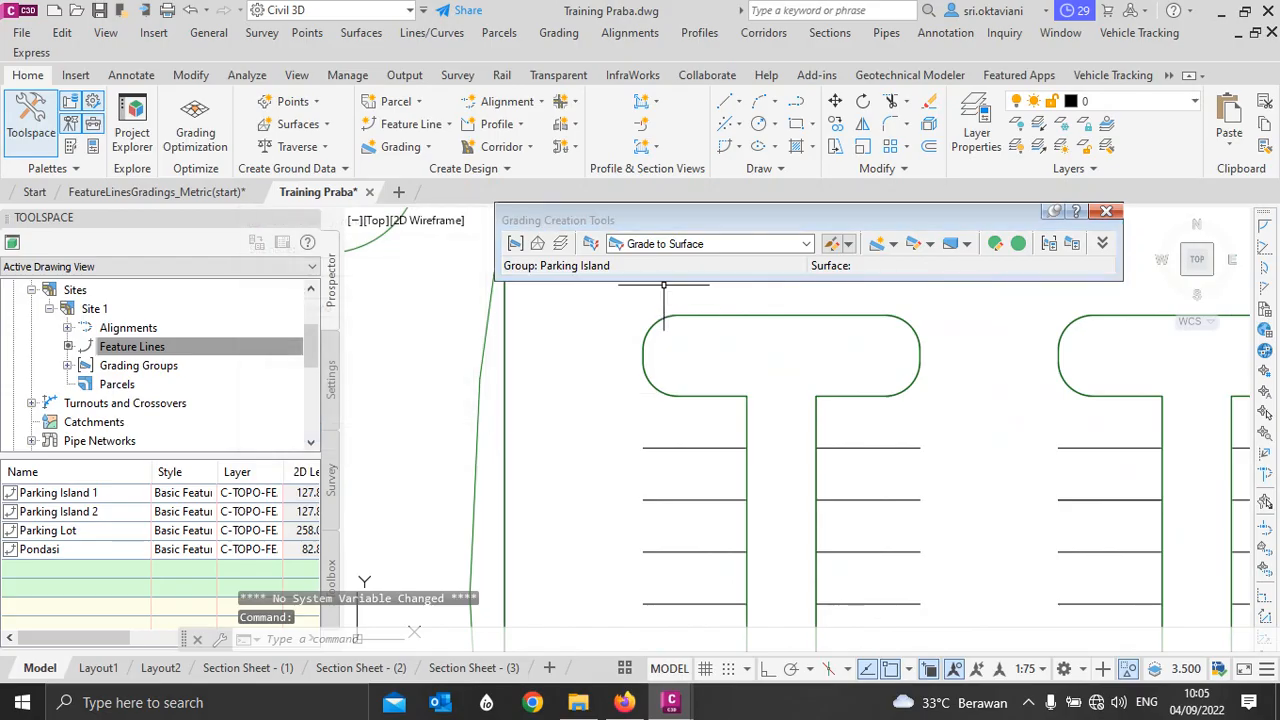
Step: Set Existing Ground as the target surface for the Parking Island group and choose the Grade to Relative Elevation criteria
left_click(537, 245)
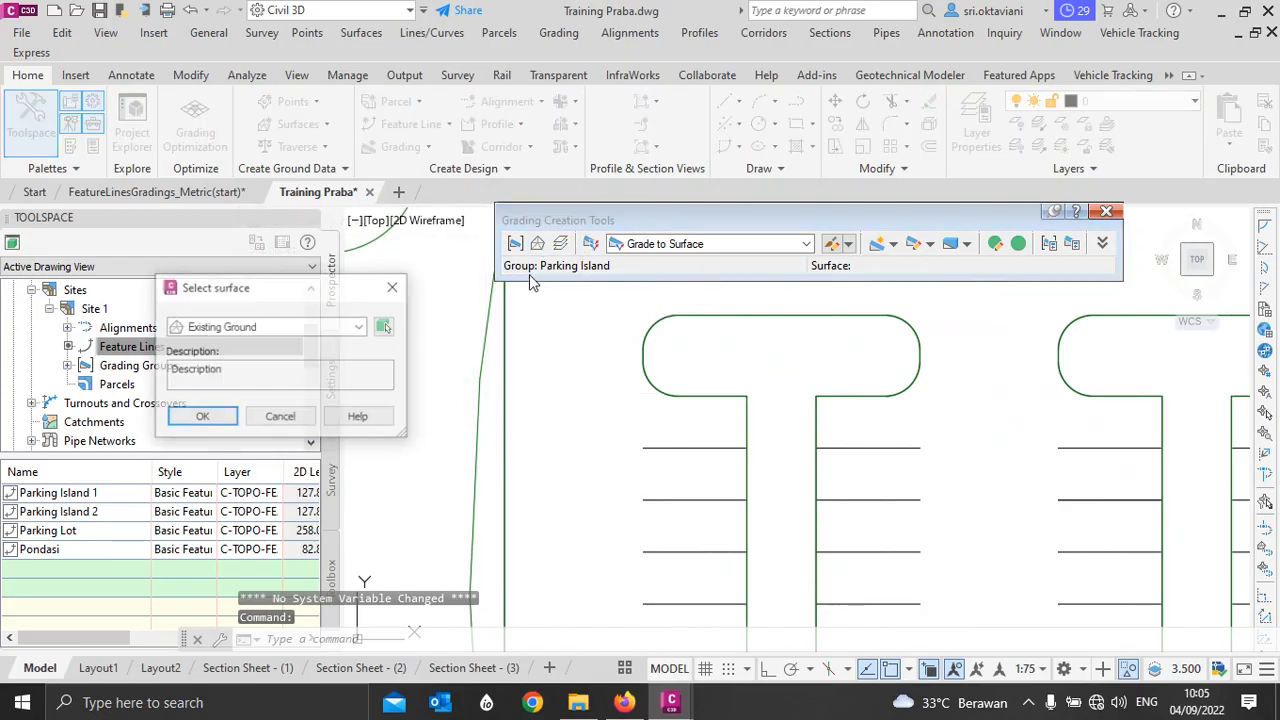
left_click(199, 418)
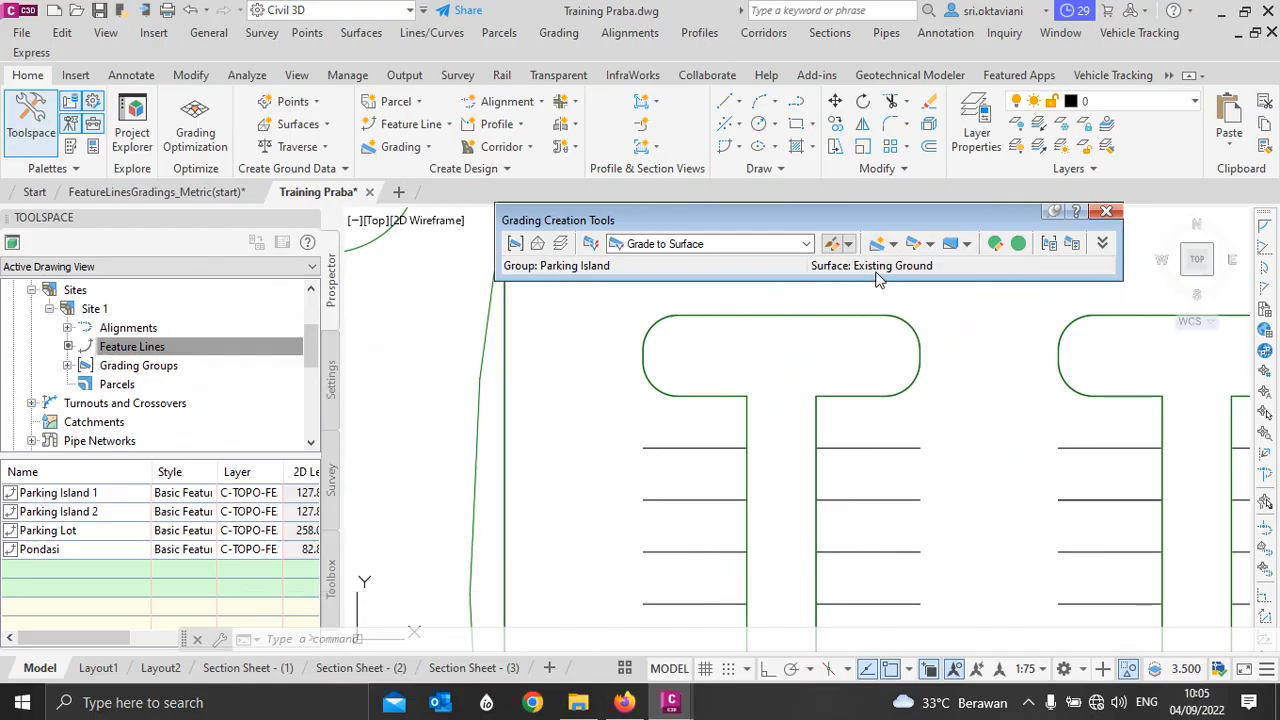
left_click(706, 246)
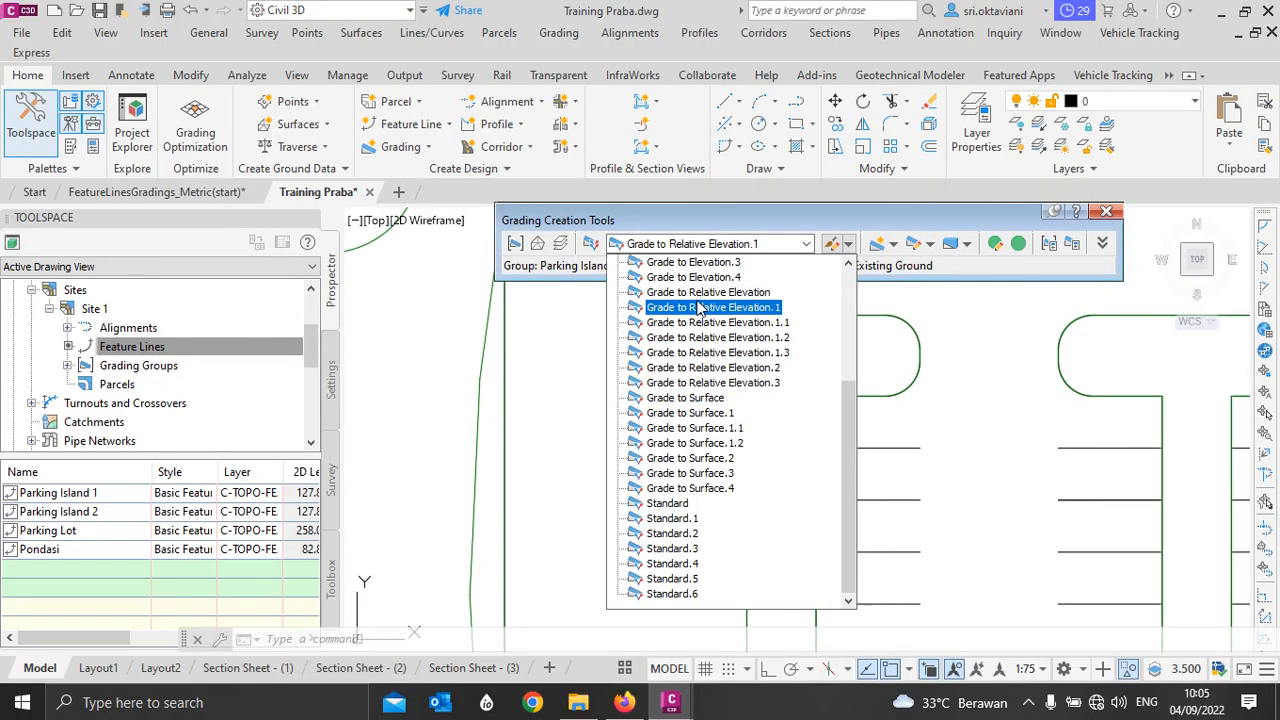
left_click(703, 294)
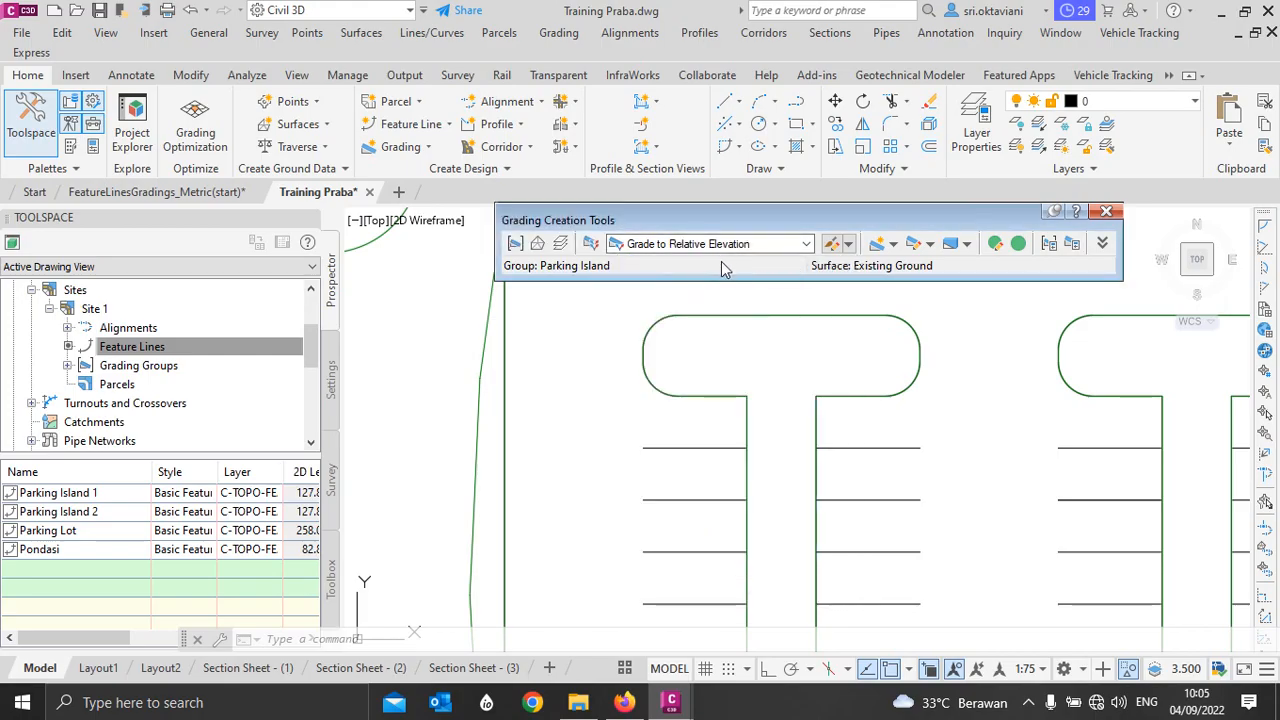
Step: Start creating a grading from the left parking island's feature line toward its inner side, applied to the entire length
left_click(893, 244)
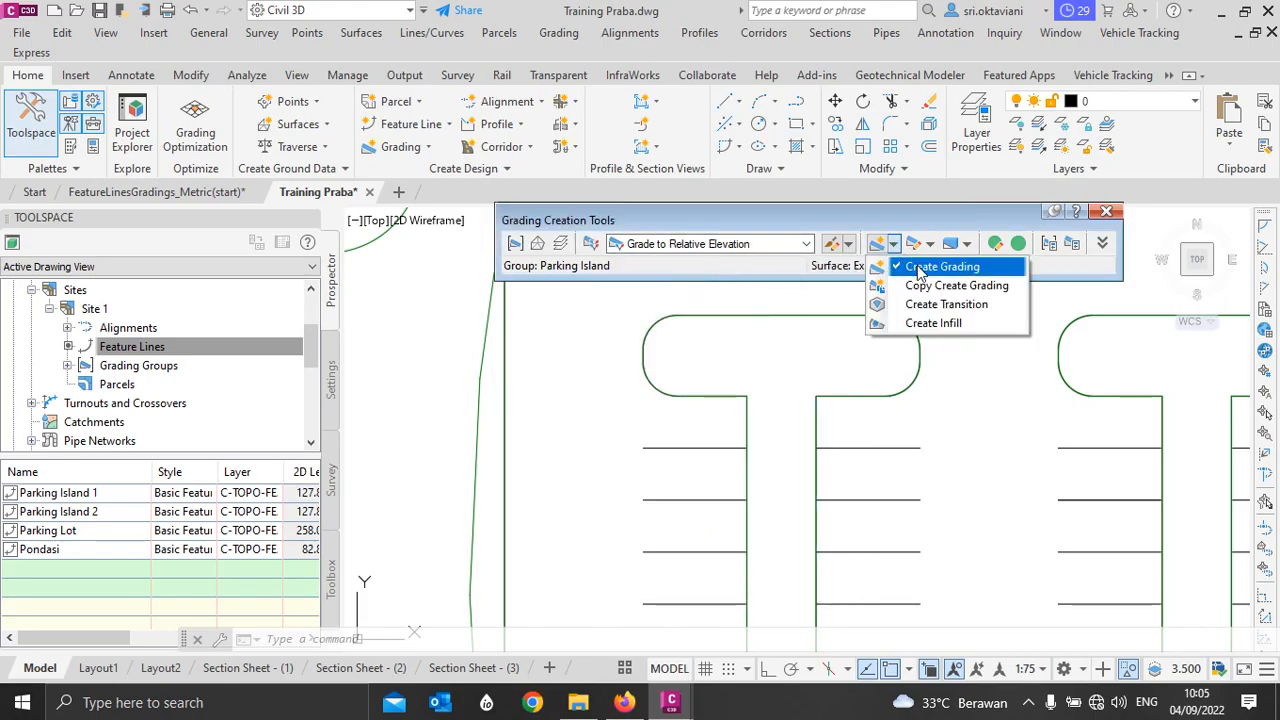
left_click(920, 270)
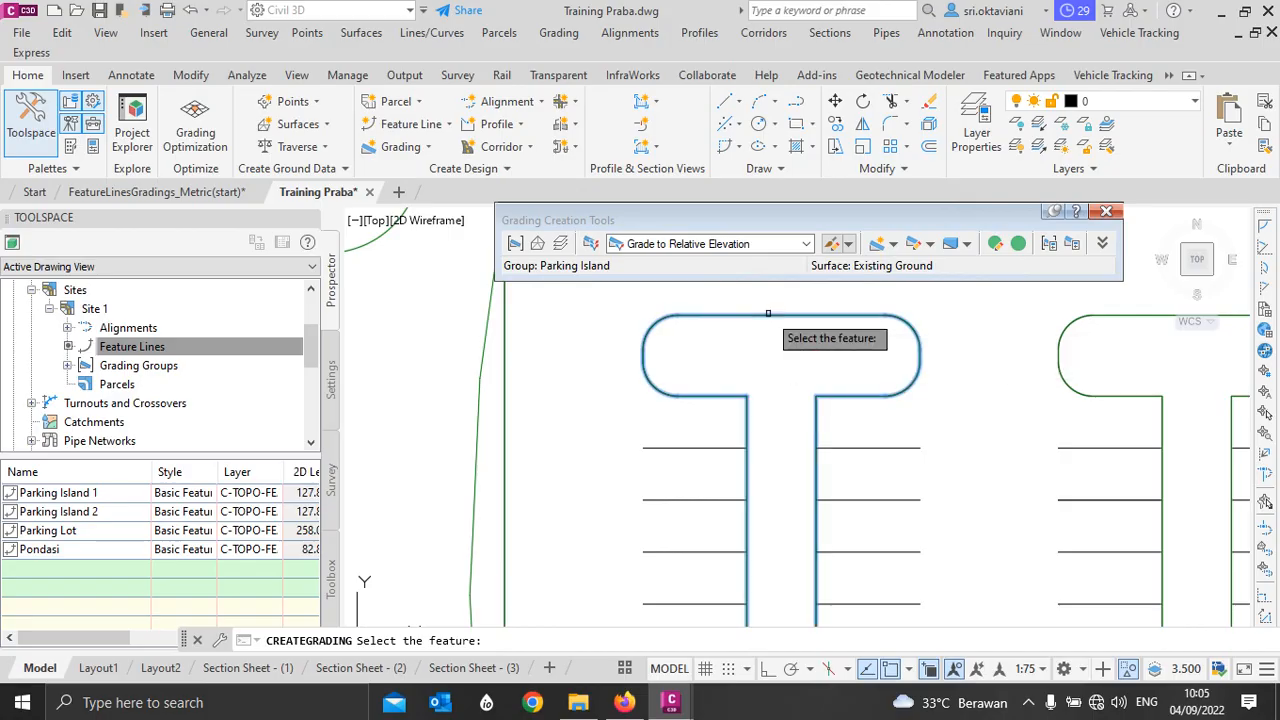
left_click(768, 314)
left_click(852, 385)
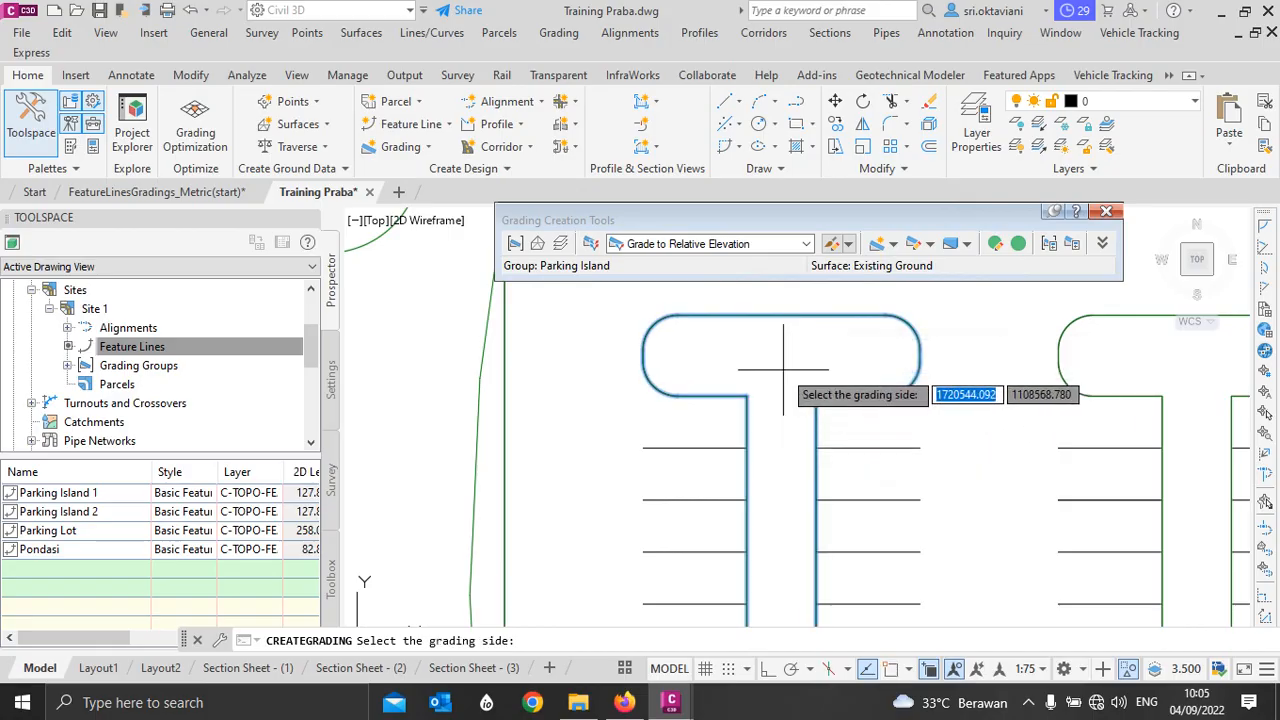
left_click(673, 350)
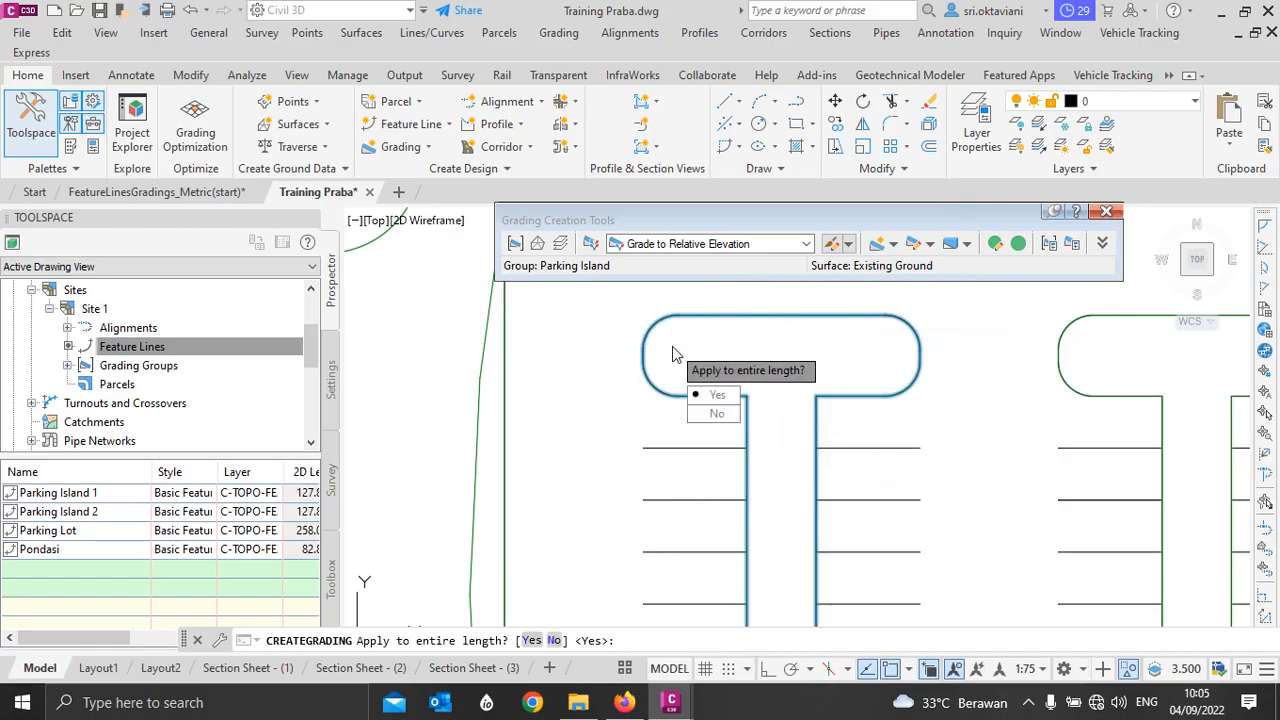
left_click(714, 395)
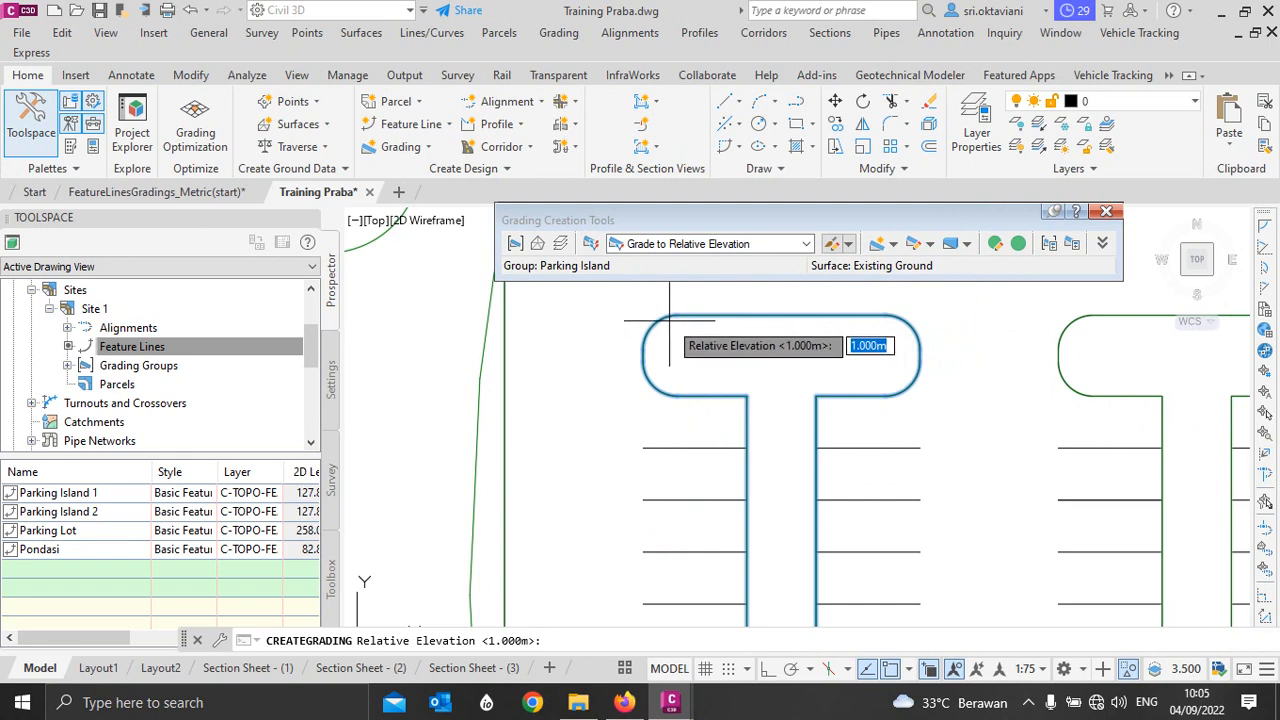
Step: Set the island grading's relative elevation to 0.1 m with a Slope format value of 0.001, and finish the grading
type("0.1")
key("Return")
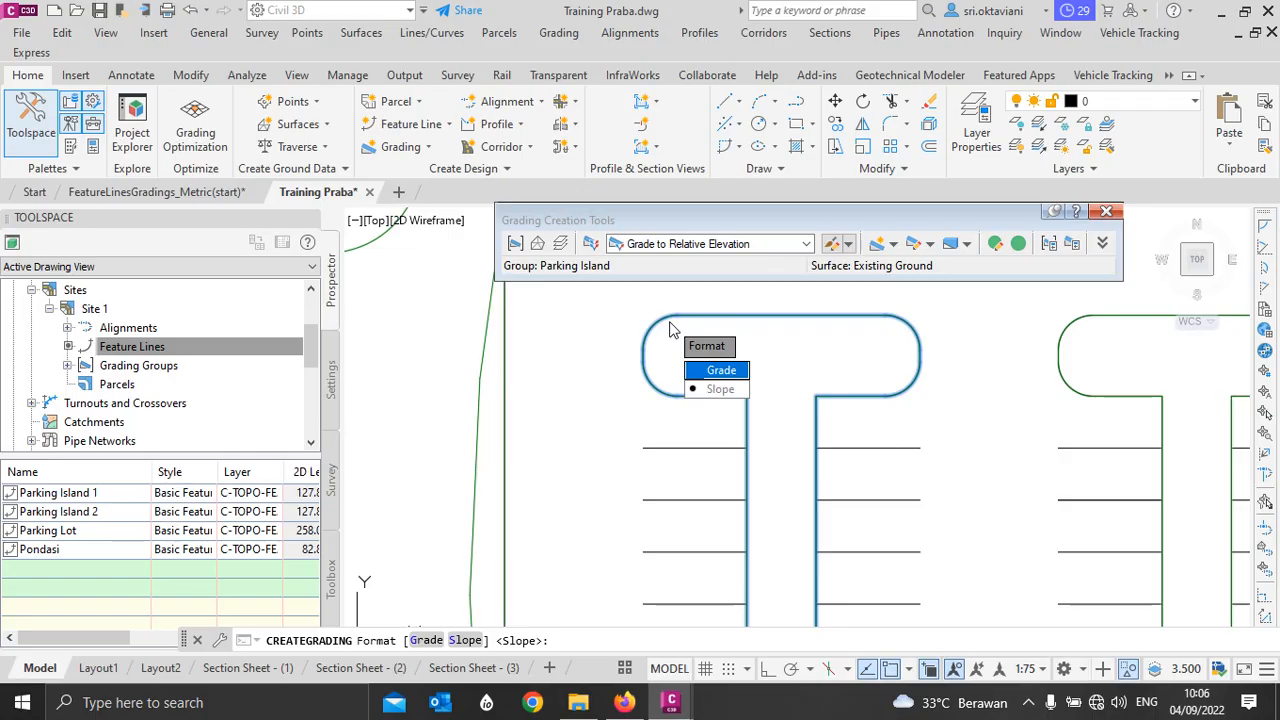
left_click(712, 390)
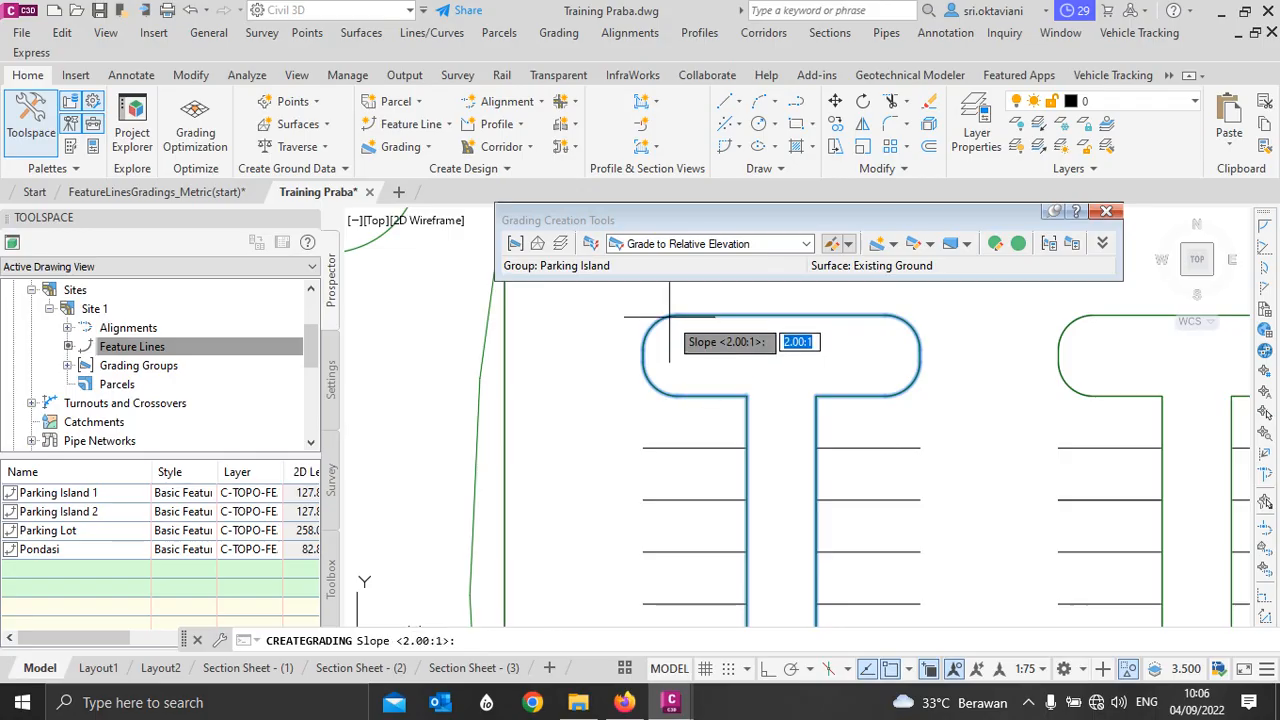
type("0")
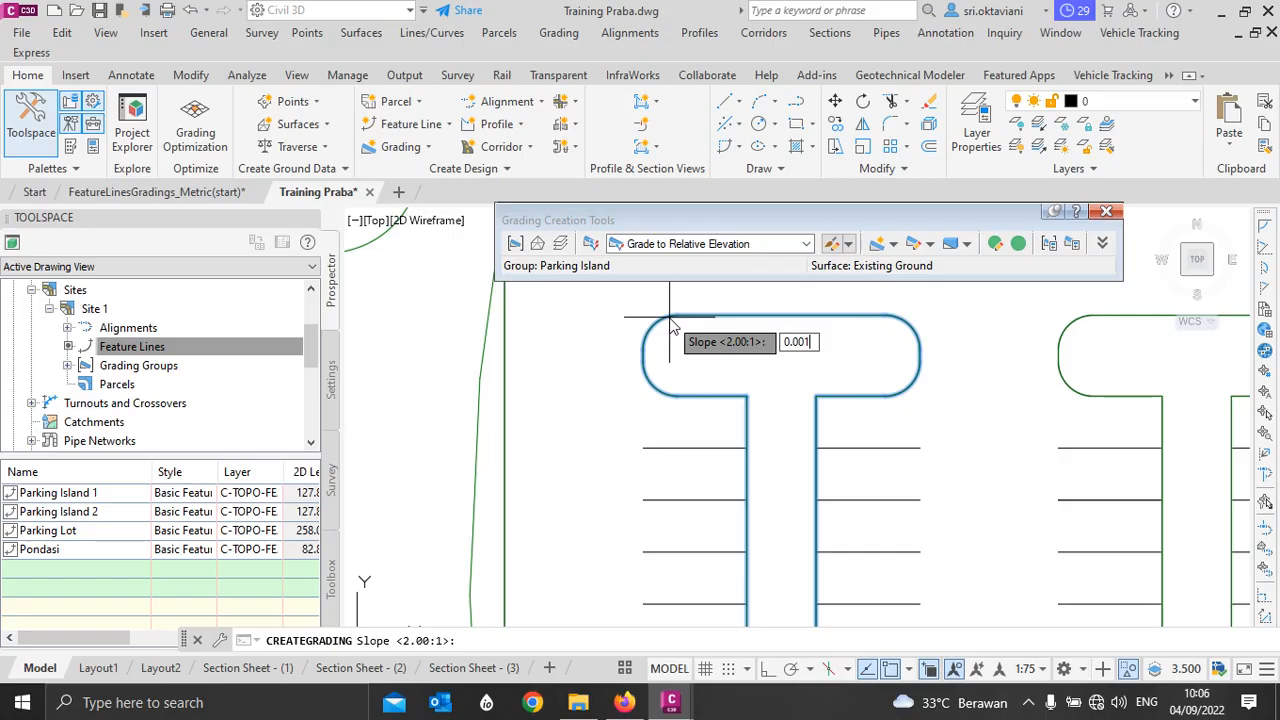
key("Return")
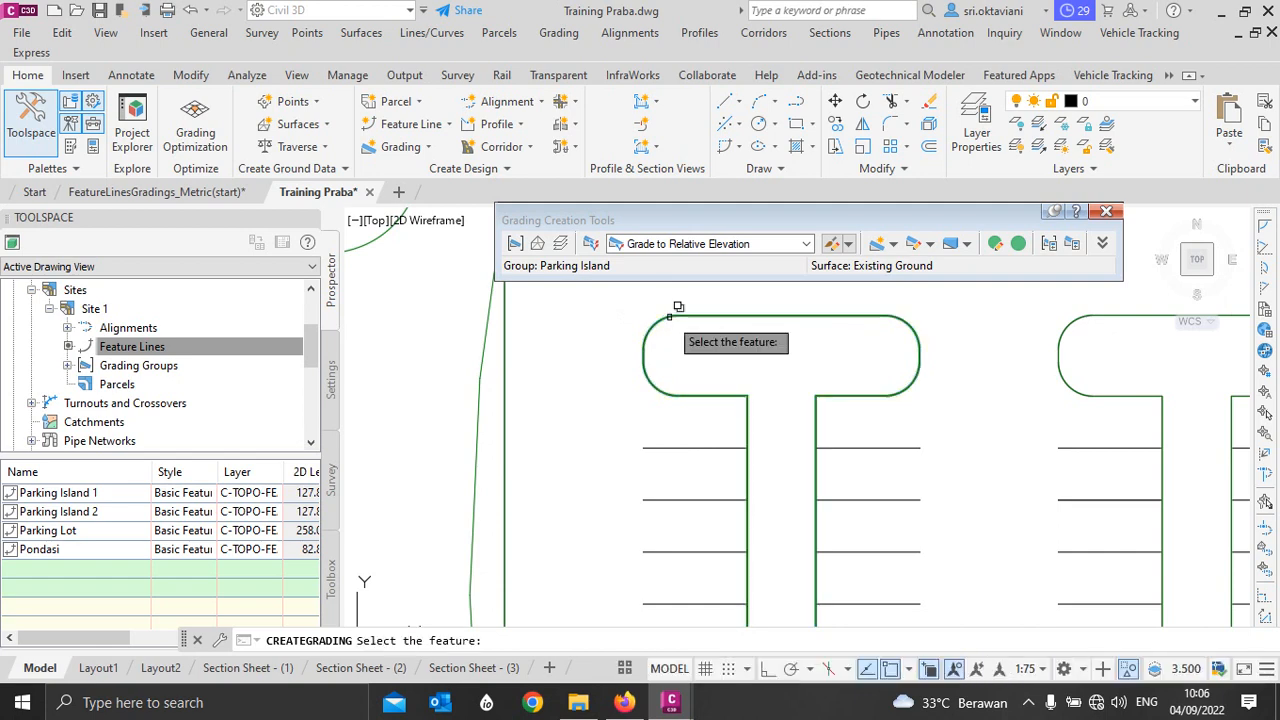
key("Escape")
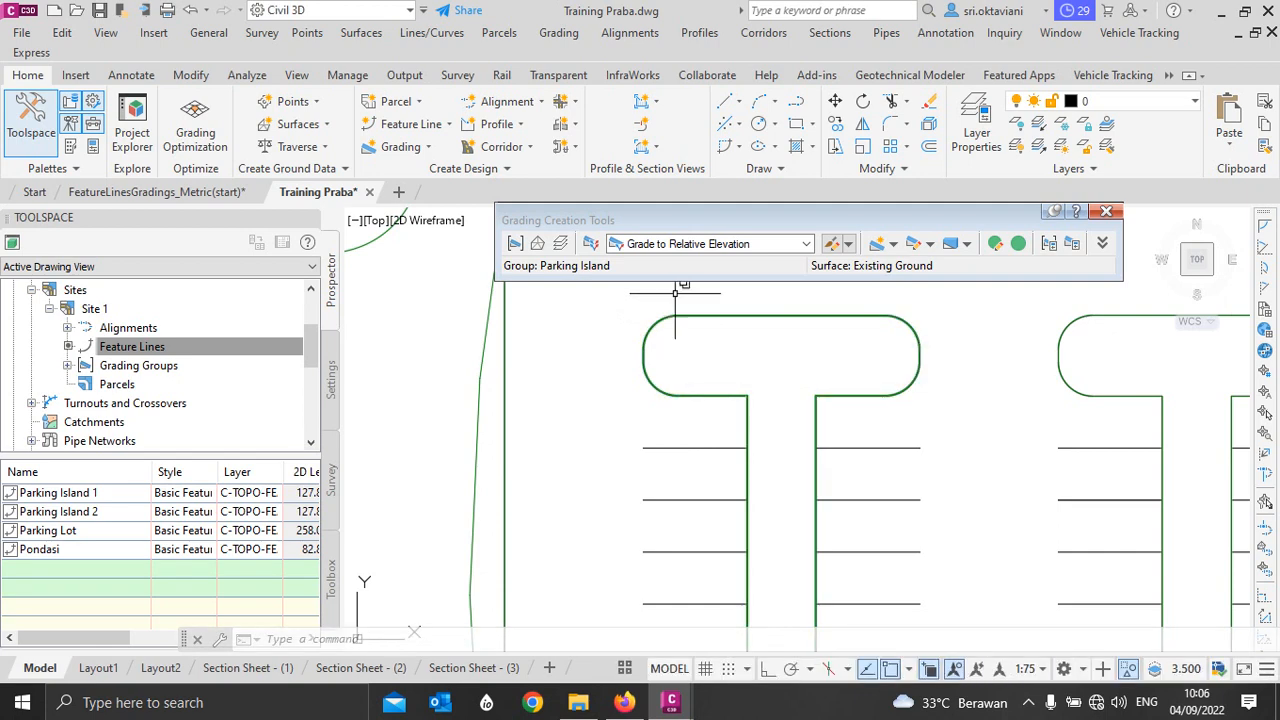
Step: Open the left parking island's grading in the Object Viewer and tilt it into a 3D view
scroll(707, 292, "up", 7)
scroll(707, 292, "up", 5)
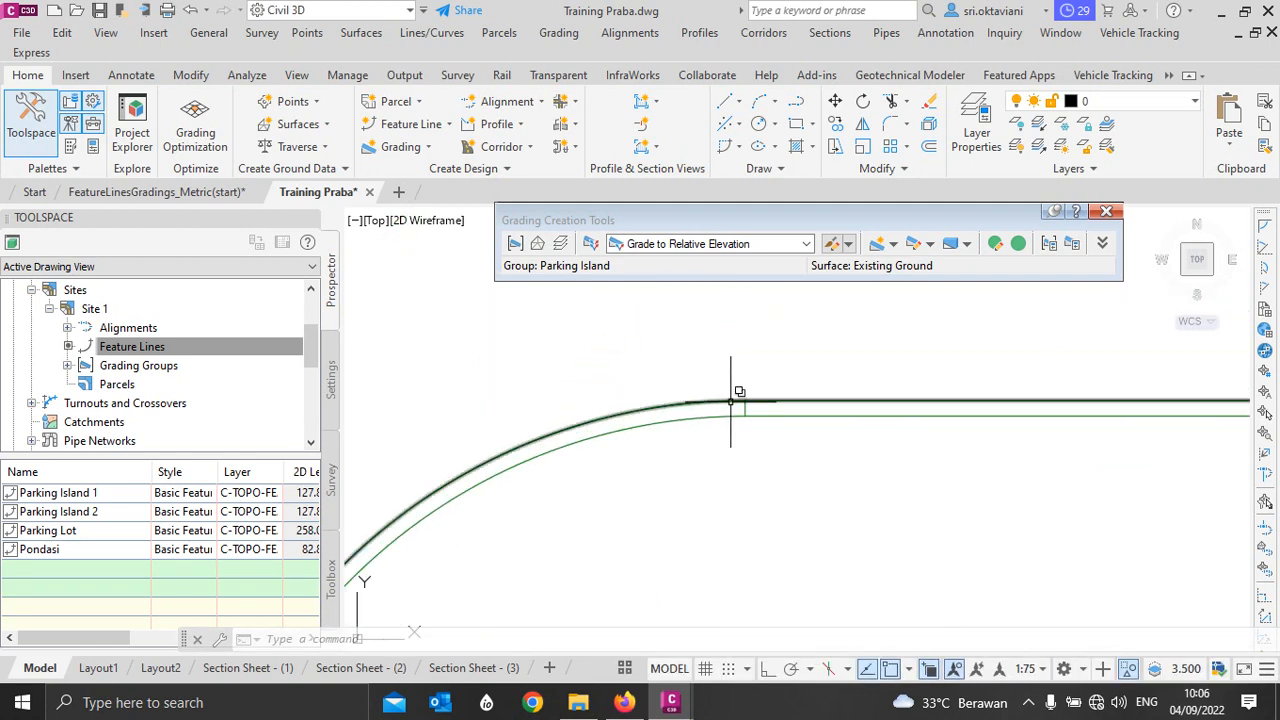
left_click(744, 410)
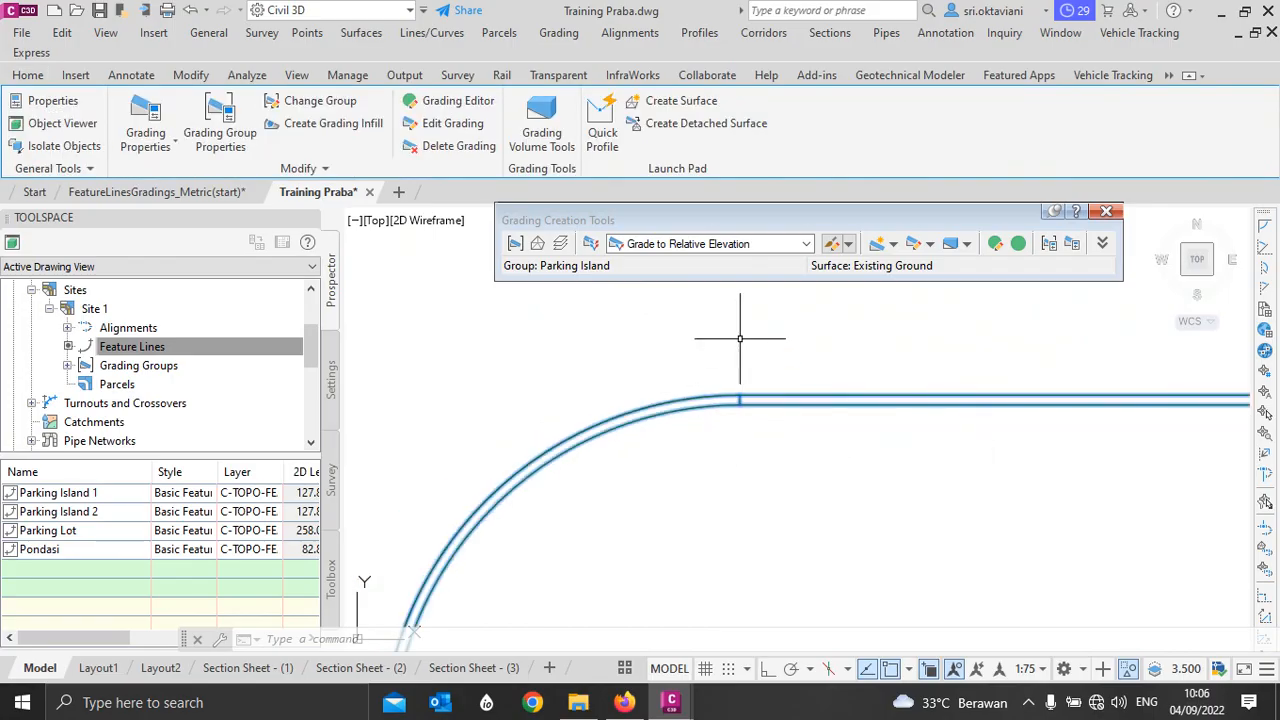
right_click(740, 343)
left_click(791, 627)
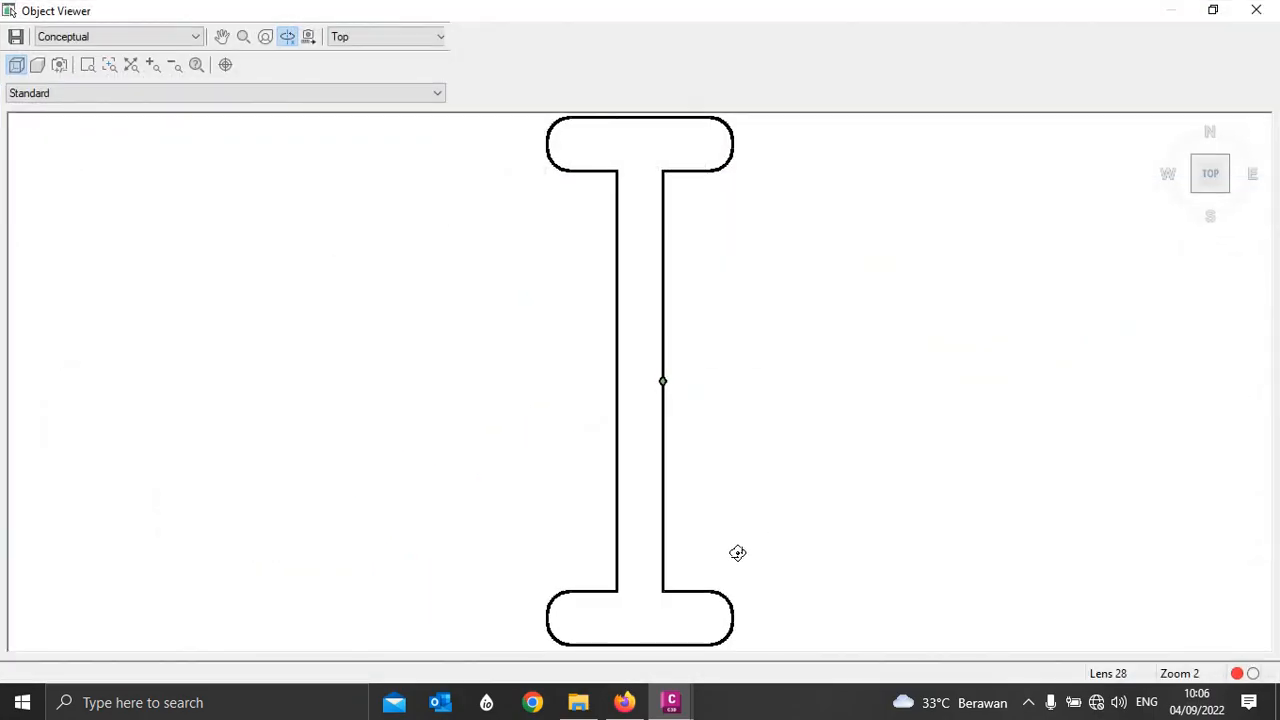
left_click_drag(737, 551, 726, 374)
Step: Examine the island grading's narrow side faces along the inner corners and both rounded ends
scroll(717, 471, "up", 2)
middle_click_drag(795, 534, 713, 441)
scroll(786, 520, "up", 2)
middle_click_drag(803, 508, 732, 422)
scroll(774, 443, "down", 2)
scroll(843, 491, "up", 2)
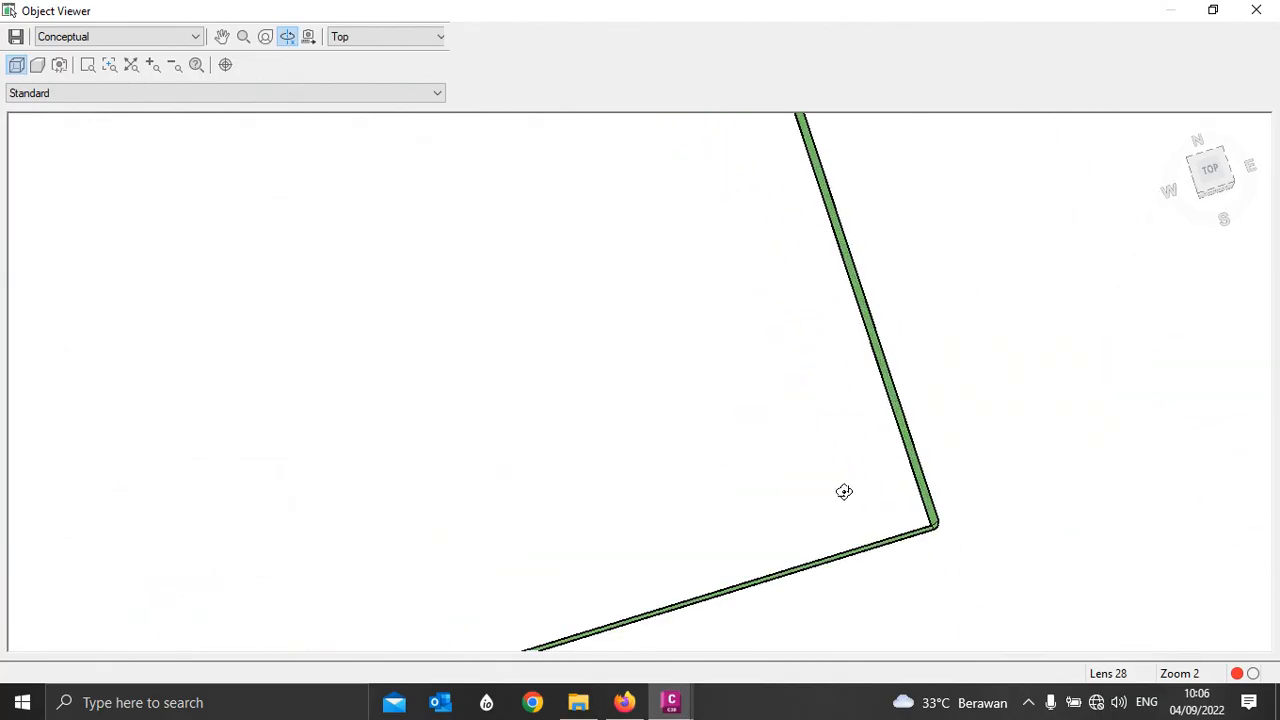
scroll(791, 477, "down", 1)
scroll(854, 506, "up", 1)
middle_click_drag(854, 506, 758, 477)
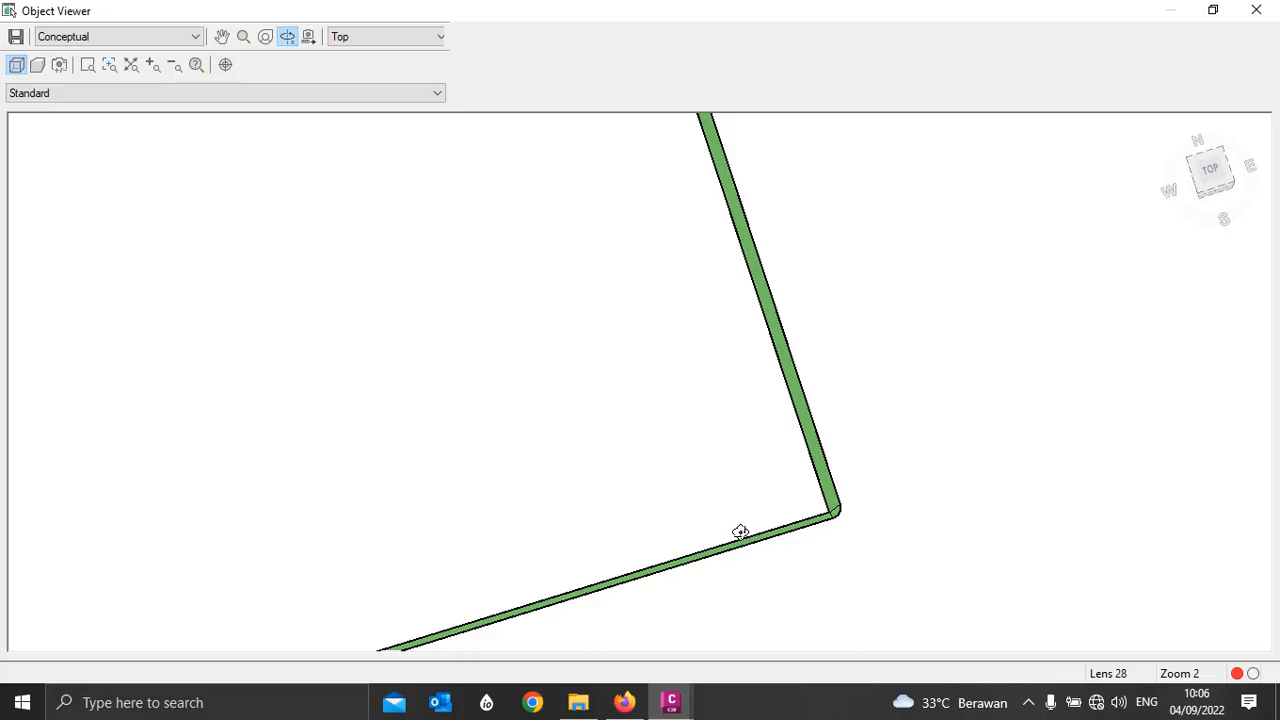
scroll(790, 551, "down", 4)
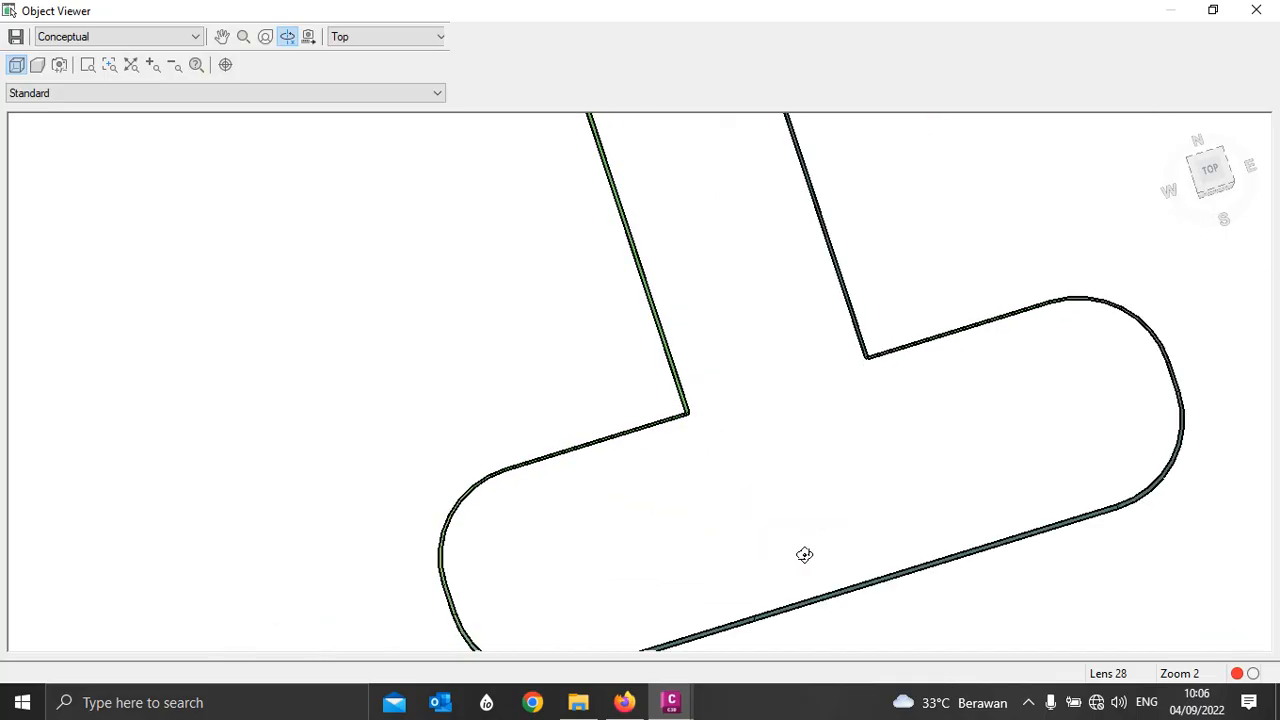
middle_click_drag(765, 350, 808, 519)
middle_click_drag(615, 250, 785, 623)
scroll(784, 623, "down", 1)
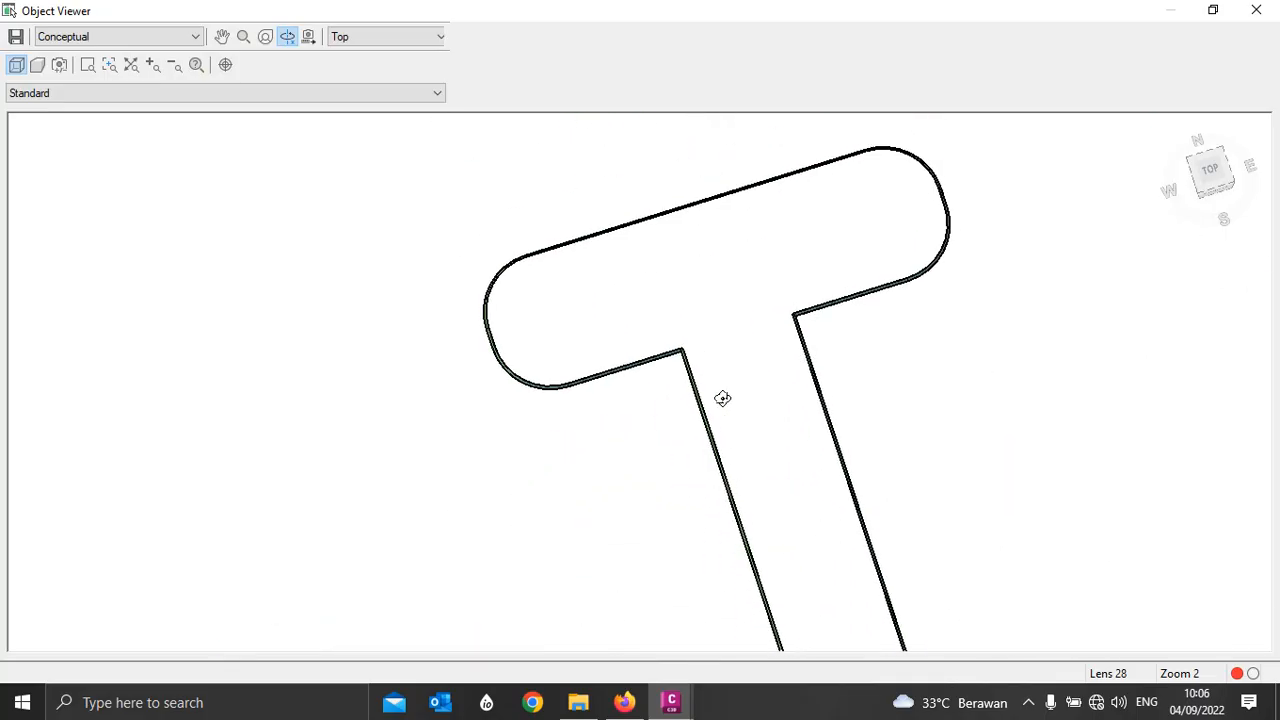
scroll(680, 349, "up", 2)
scroll(717, 289, "up", 2)
scroll(809, 274, "down", 1)
middle_click_drag(809, 274, 764, 330)
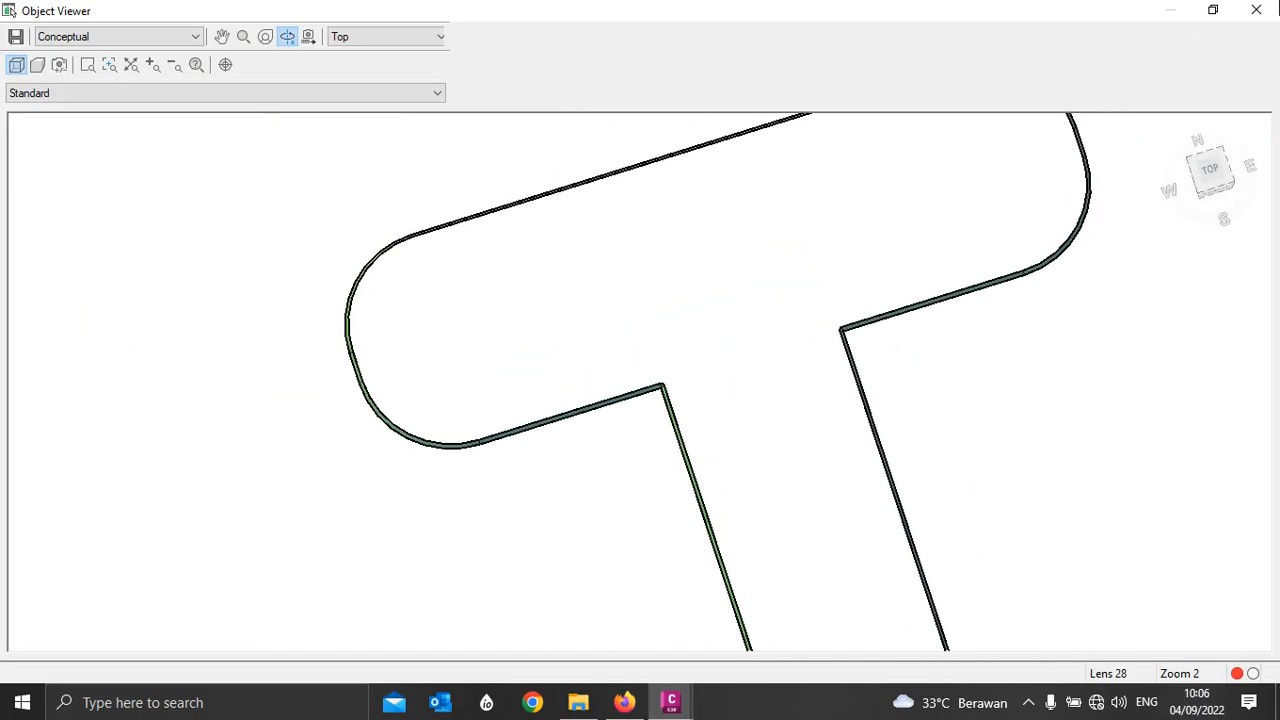
Step: Start creating a grading from the right parking island's feature line toward its inner side, applied to the entire length
left_click(1256, 10)
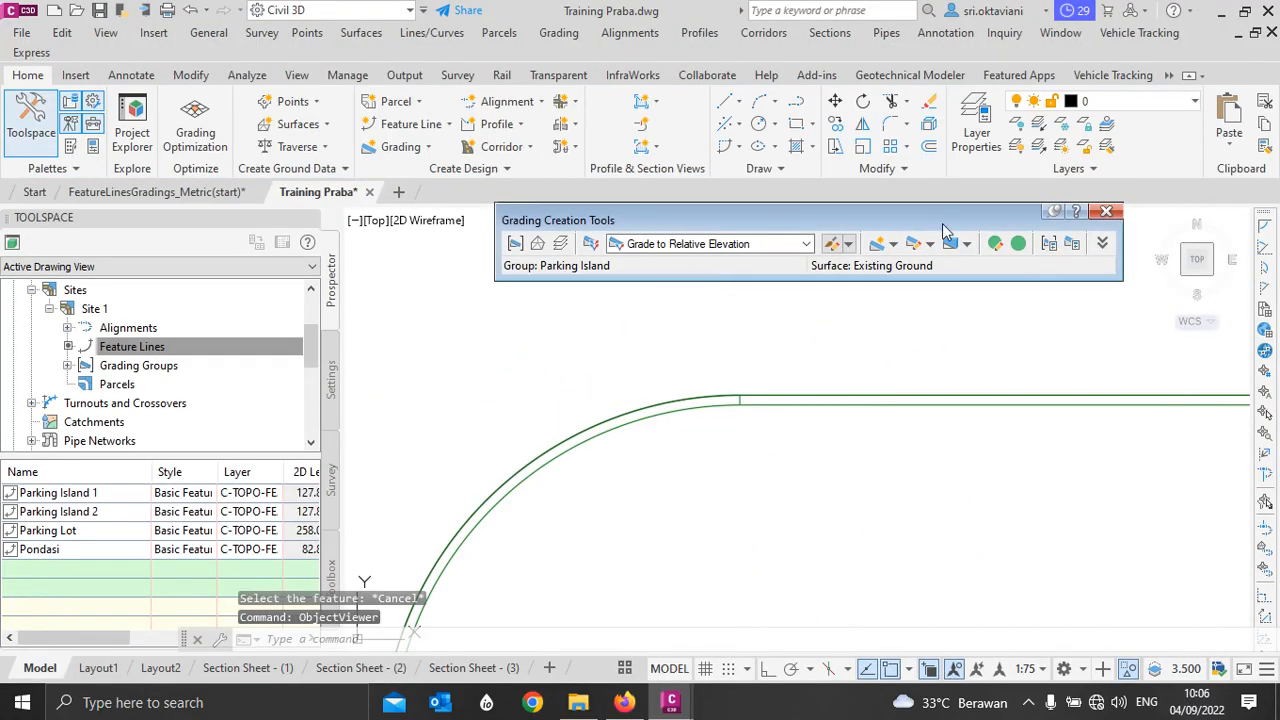
left_click(930, 244)
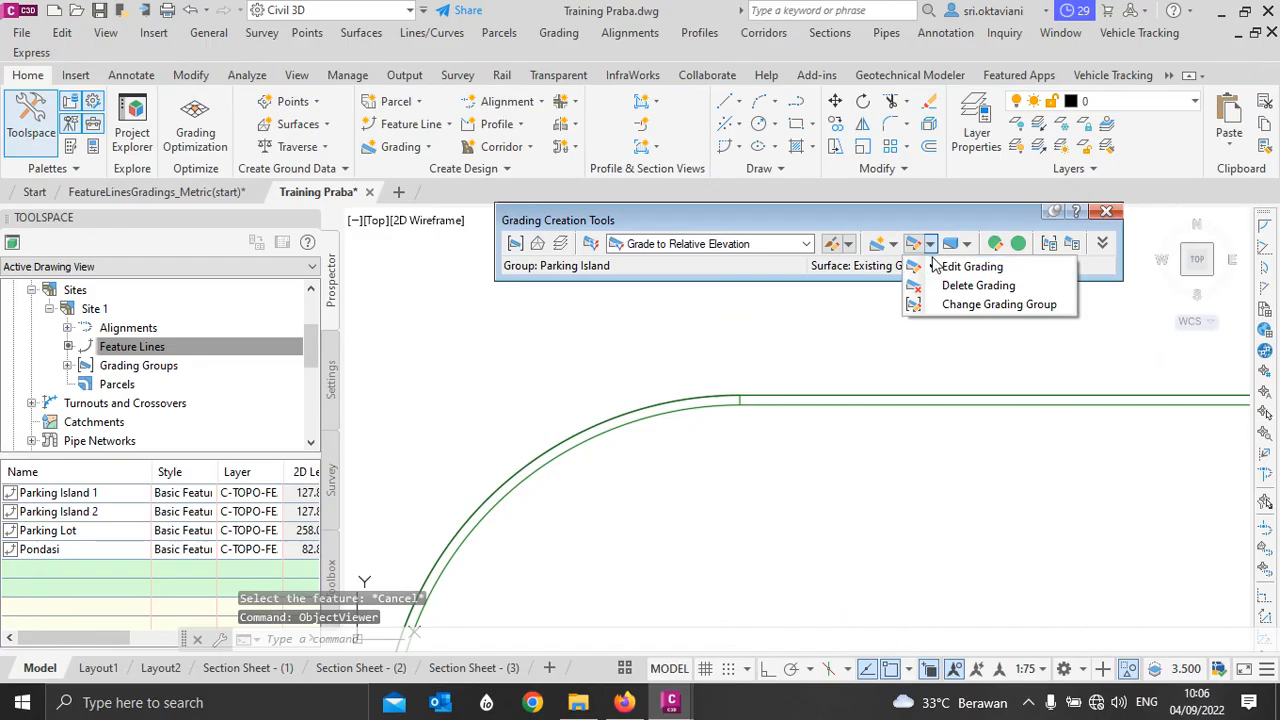
left_click(908, 258)
left_click(910, 250)
left_click(908, 277)
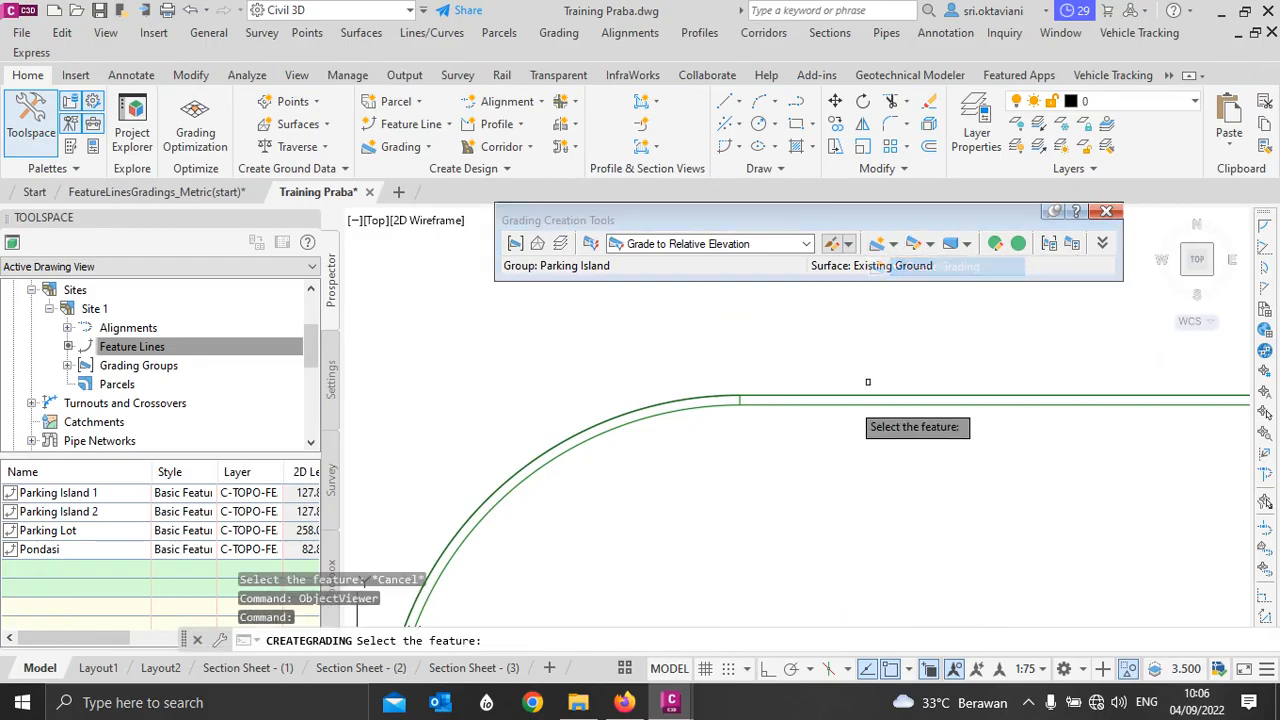
scroll(700, 423, "down", 3)
scroll(622, 377, "down", 2)
scroll(690, 398, "up", 5)
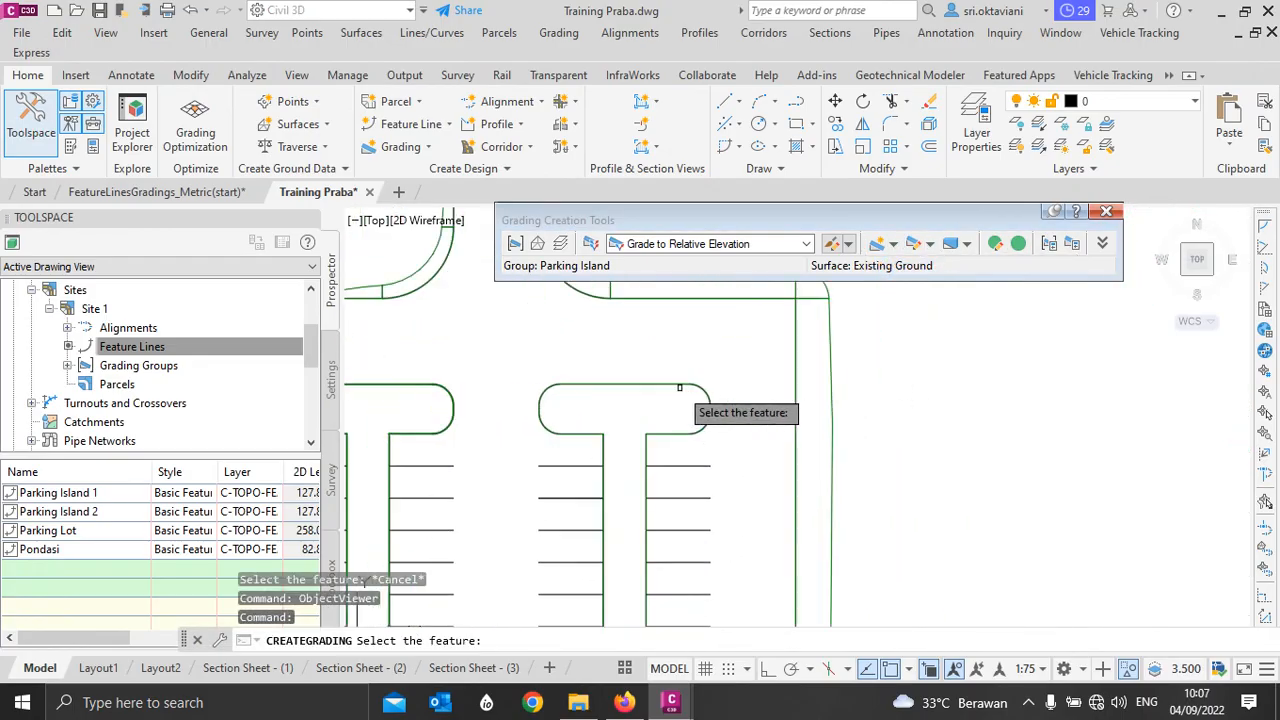
left_click(685, 366)
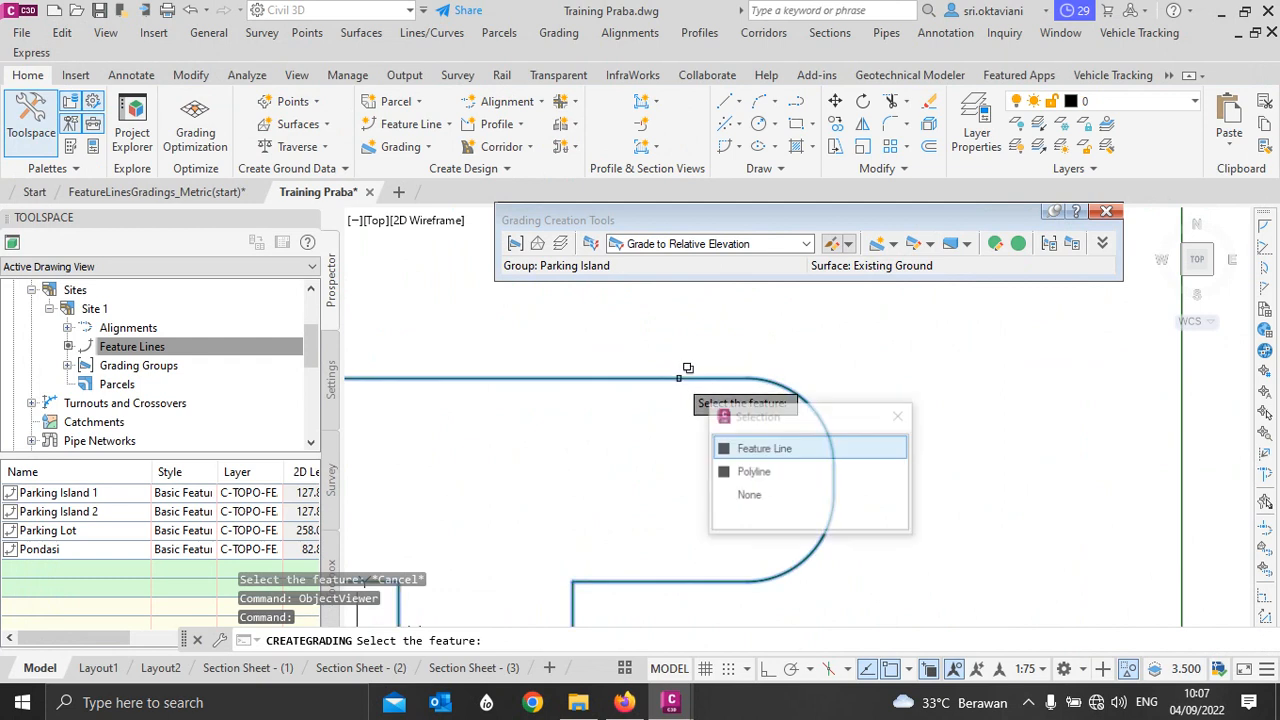
left_click(744, 446)
left_click(745, 422)
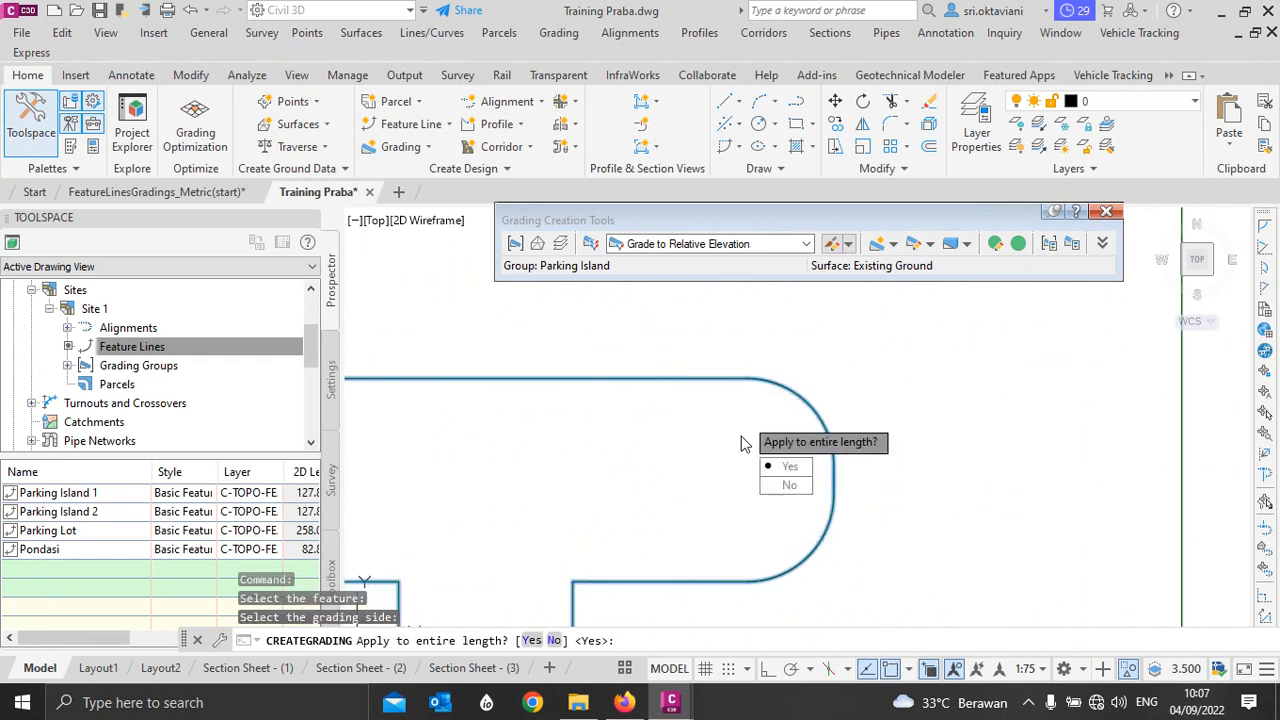
left_click(786, 466)
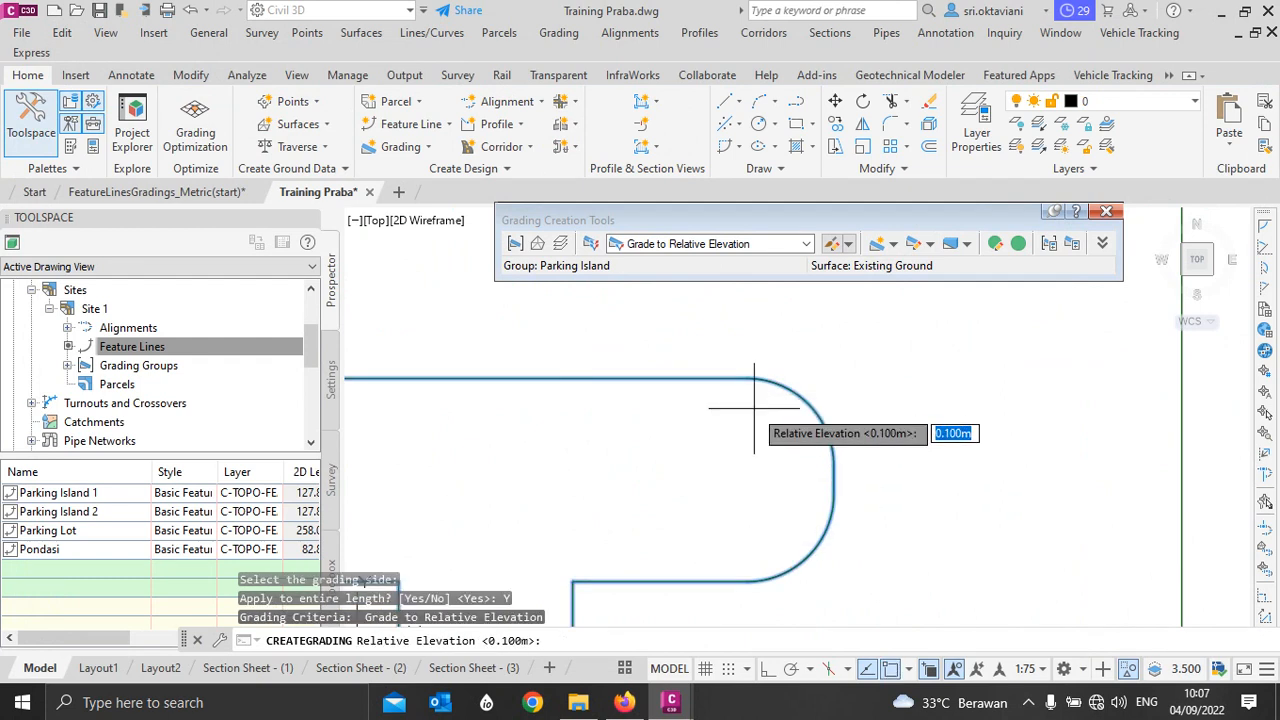
Step: Set the right island grading's relative elevation to 0.1 m with a Slope format value of 0.001, and finish it
key("Return")
key("Return")
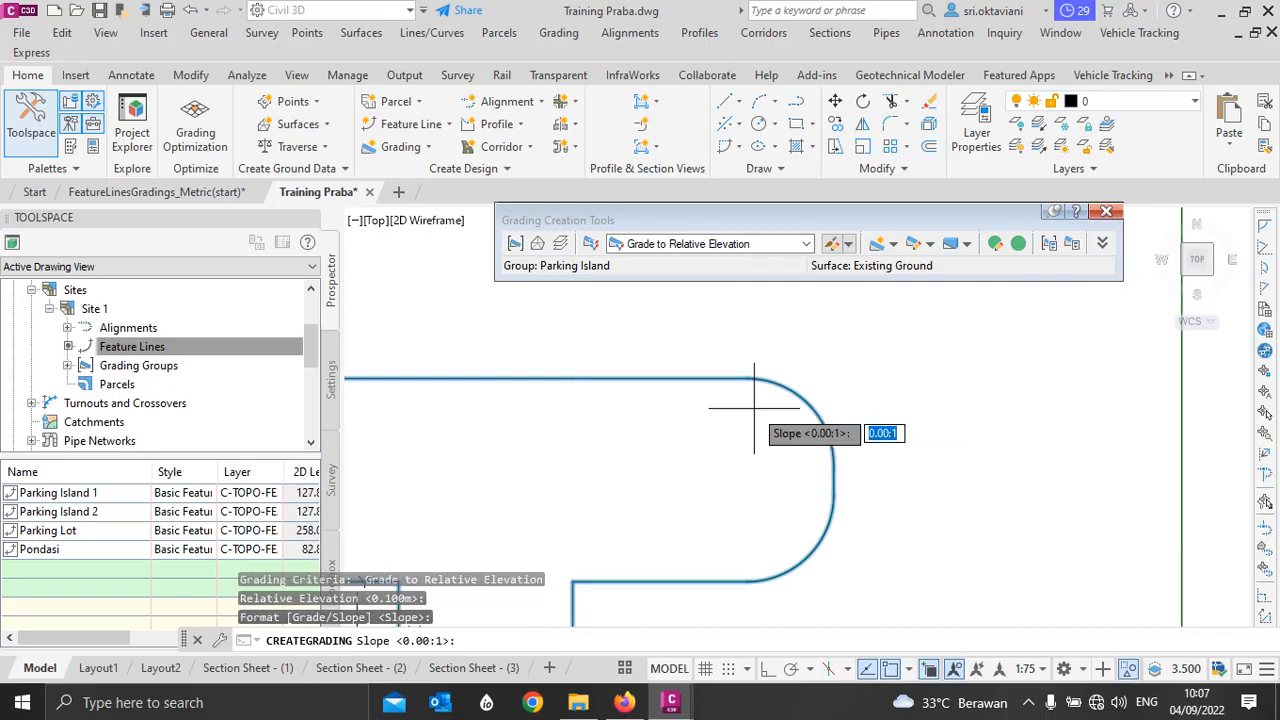
key("Return")
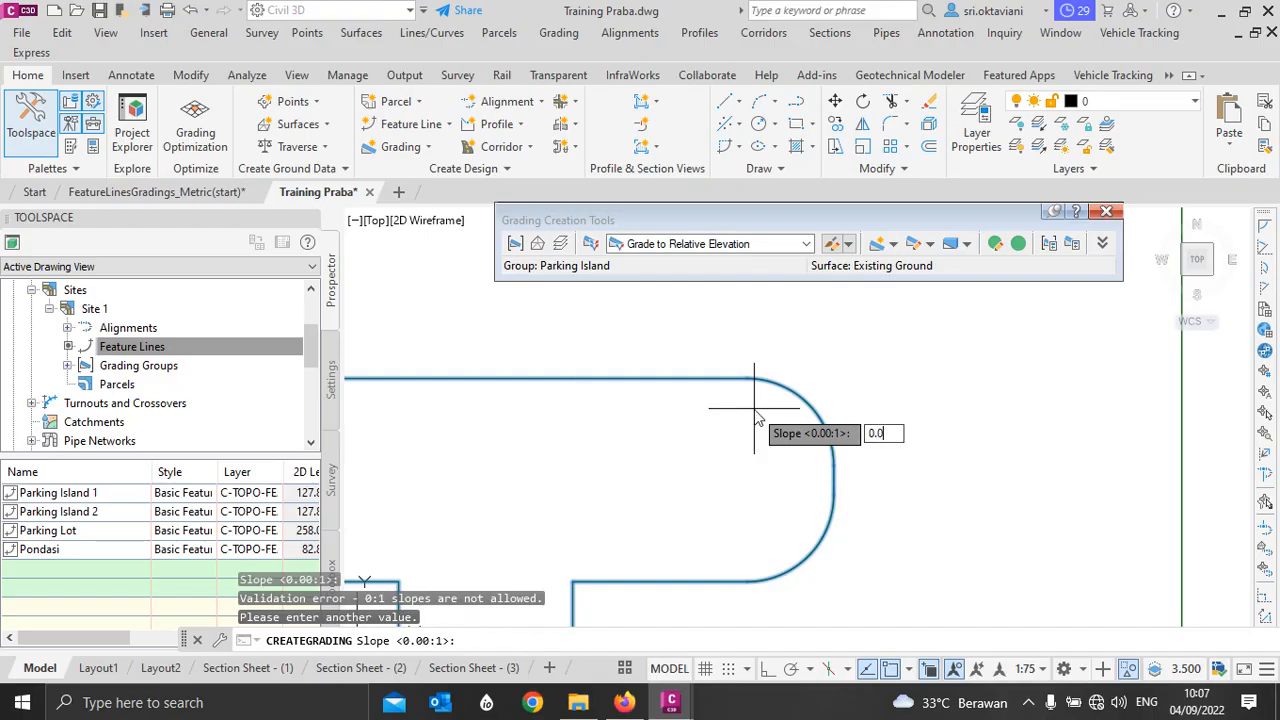
type("0.001")
key("Return")
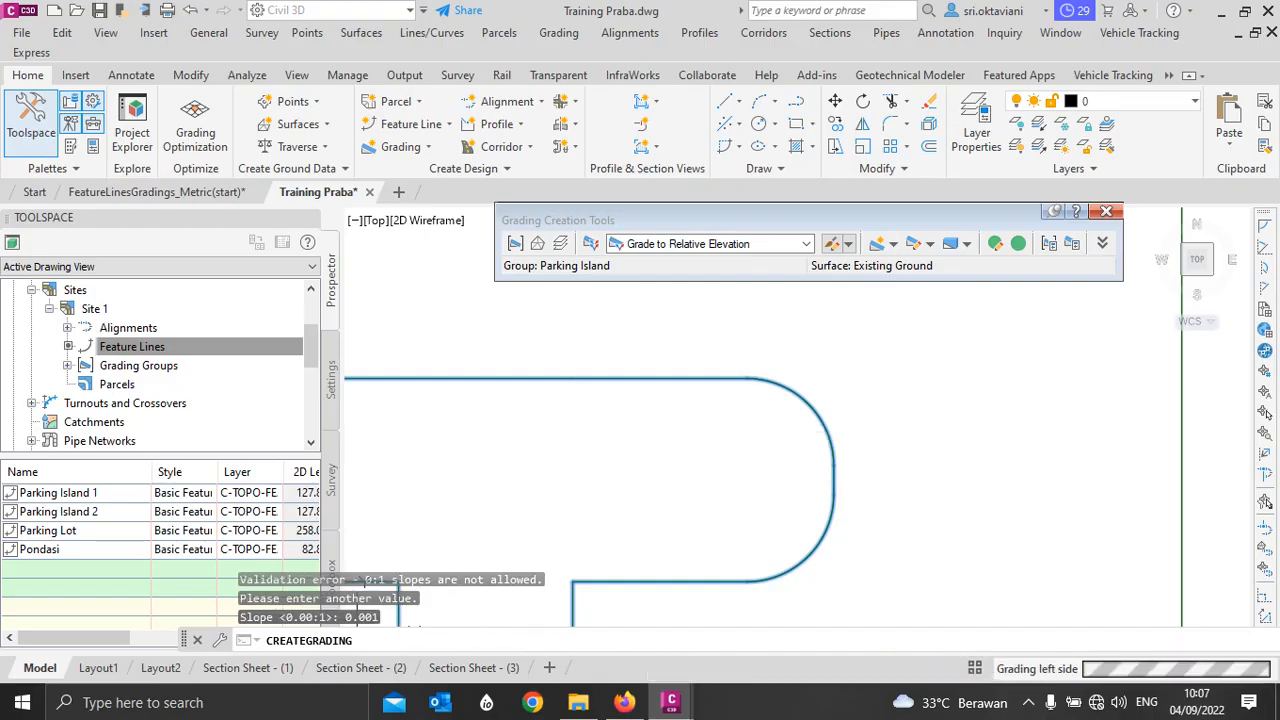
key("Escape")
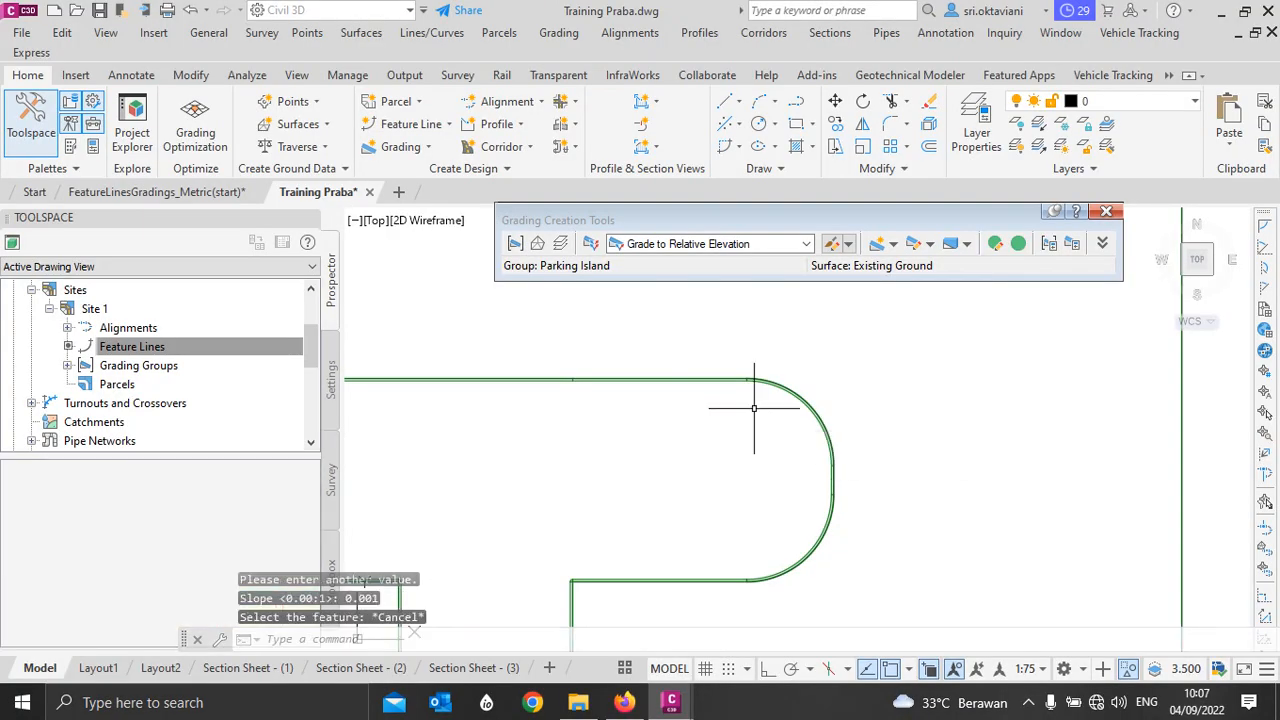
Step: Examine the grading lines along the rounded ends and stems of both parking islands in plan view
scroll(808, 415, "down", 4)
scroll(603, 407, "up", 5)
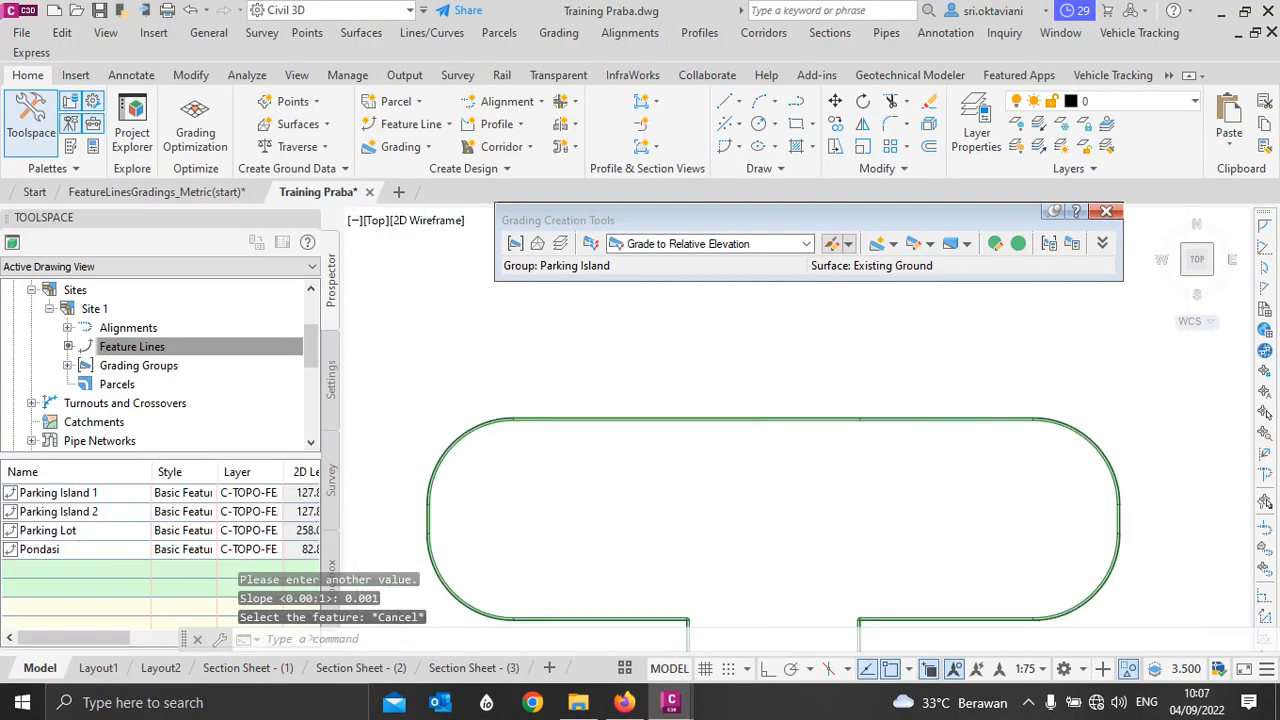
scroll(809, 457, "down", 1)
scroll(794, 417, "down", 1)
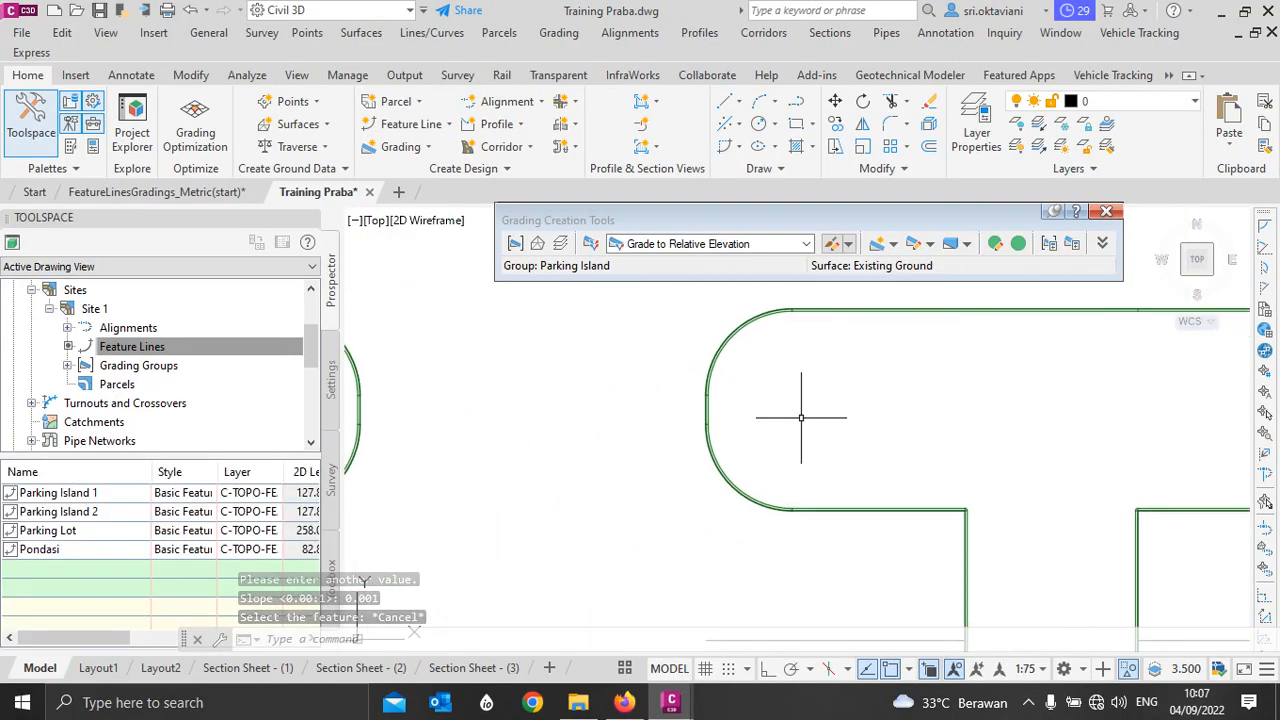
scroll(794, 417, "down", 3)
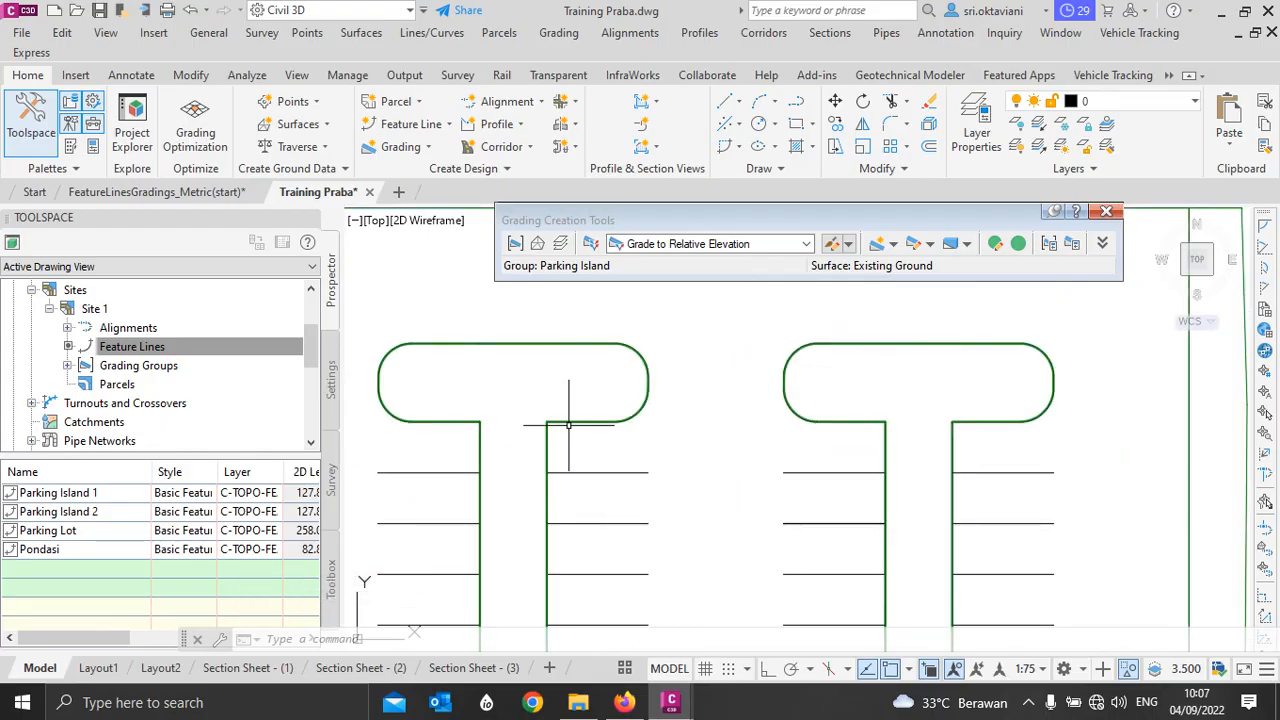
scroll(790, 362, "up", 5)
scroll(657, 380, "down", 3)
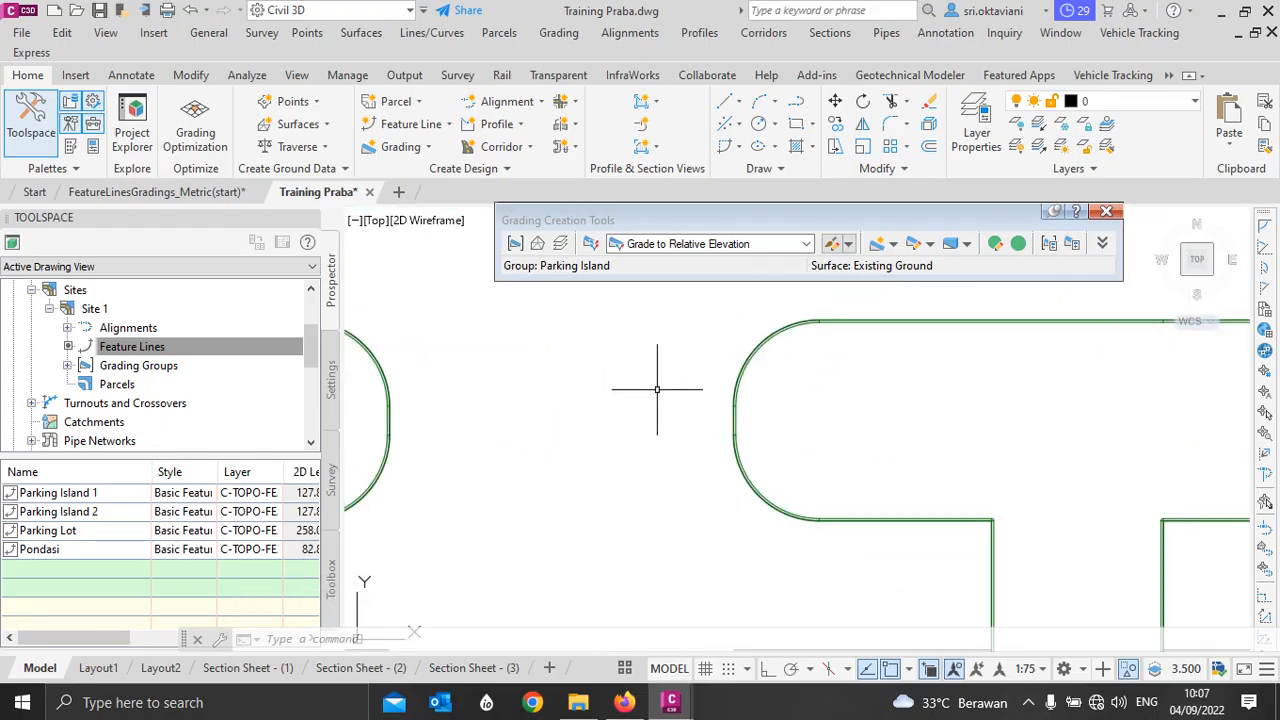
middle_click_drag(634, 514, 832, 454)
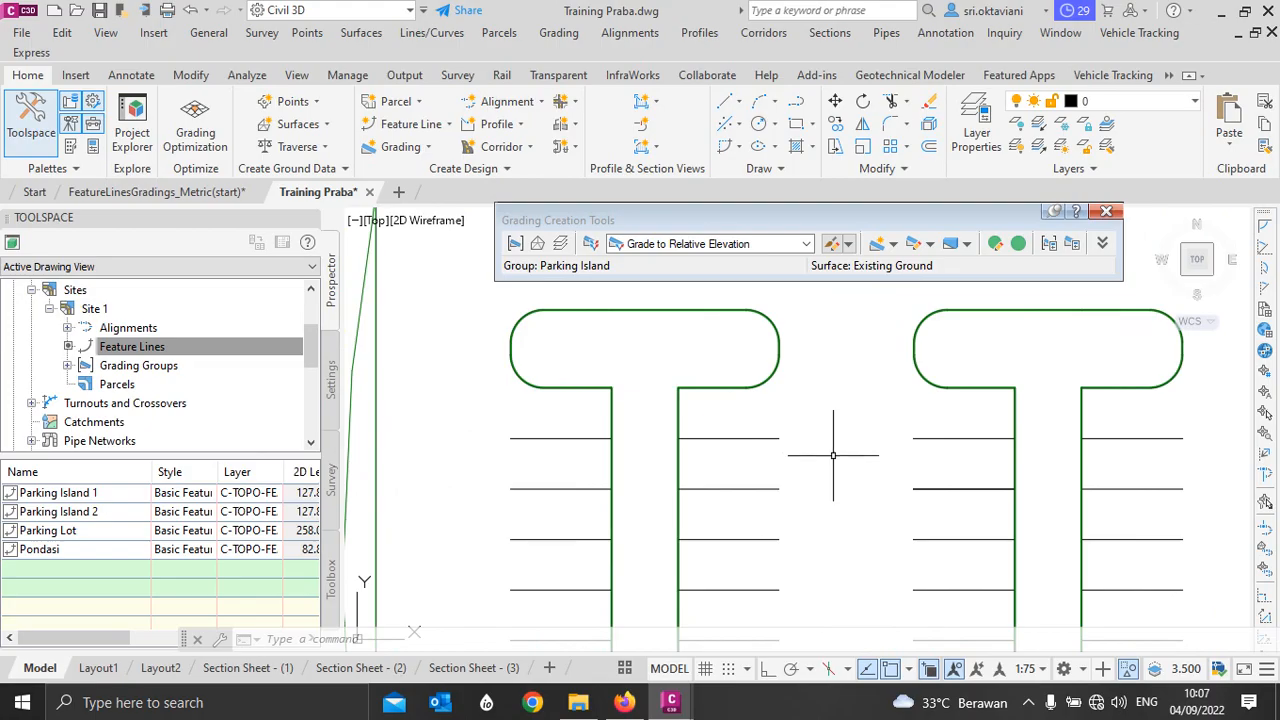
Step: Make Pondasi the active grading group and assign Existing Ground as its target surface
left_click(514, 247)
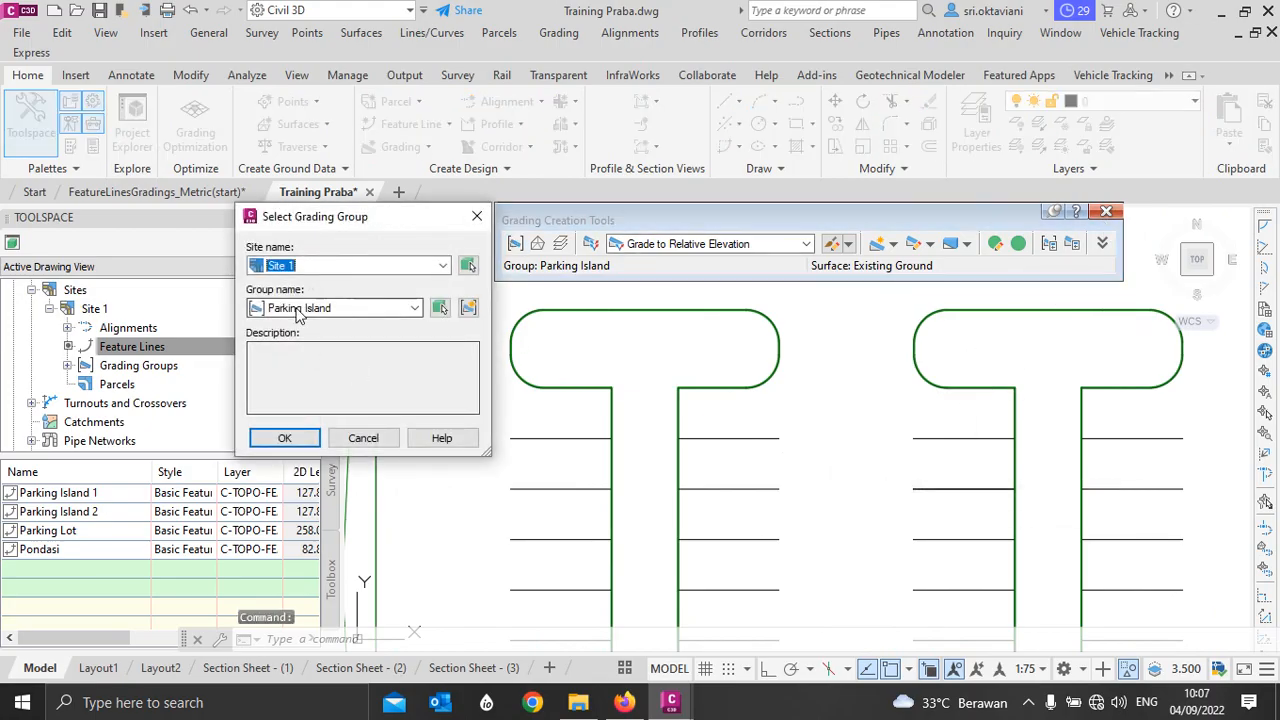
left_click(330, 308)
left_click(303, 357)
left_click(285, 438)
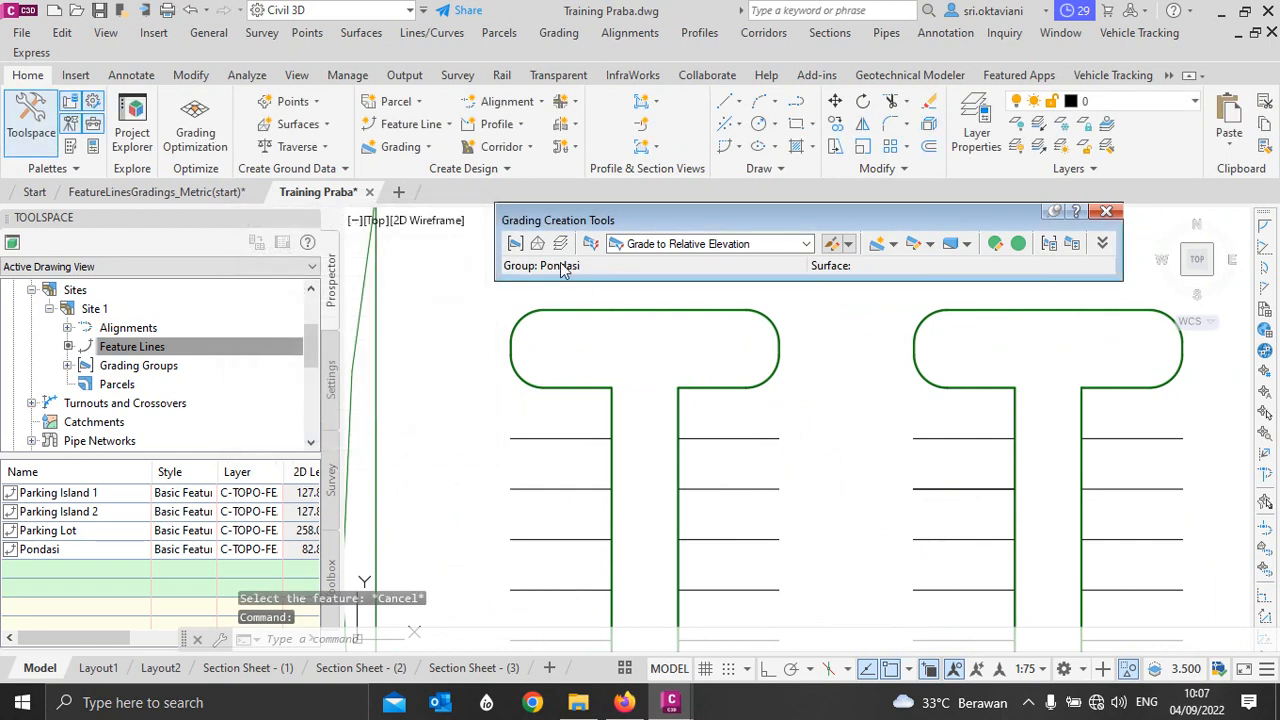
left_click(537, 244)
left_click(205, 414)
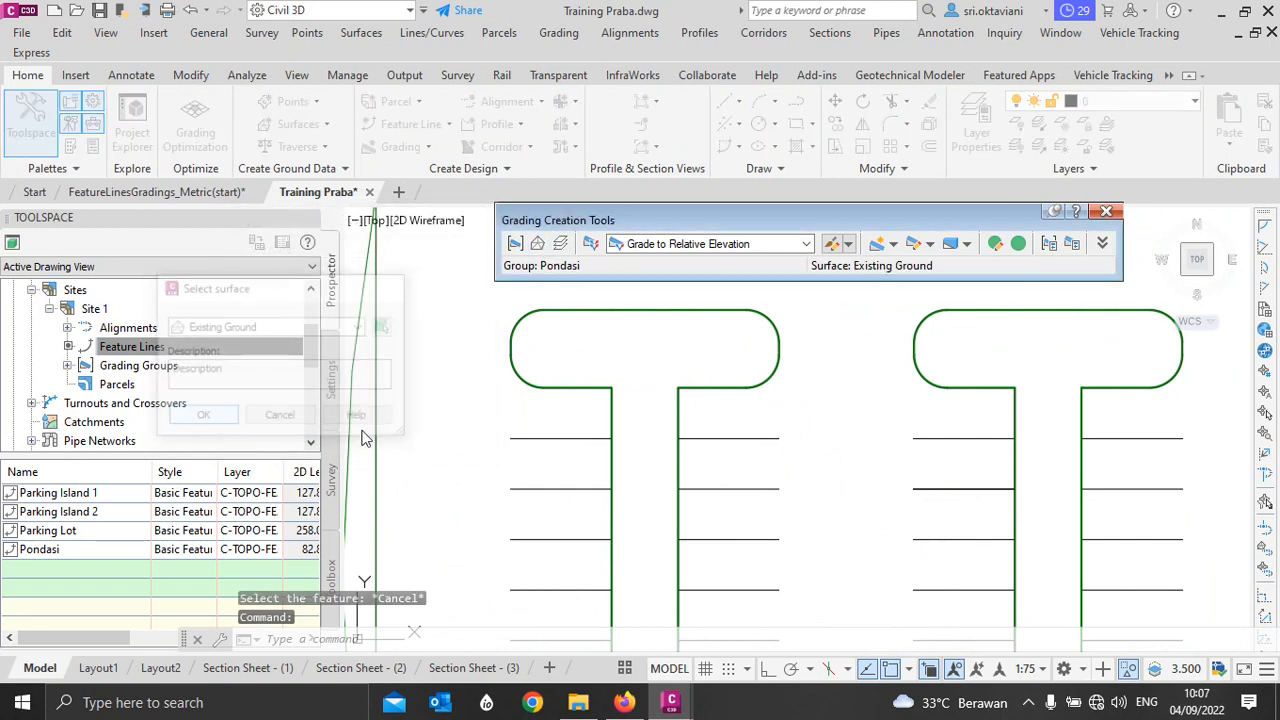
Step: Set the grading criteria for the Pondasi group to Grade to Distance
left_click(807, 244)
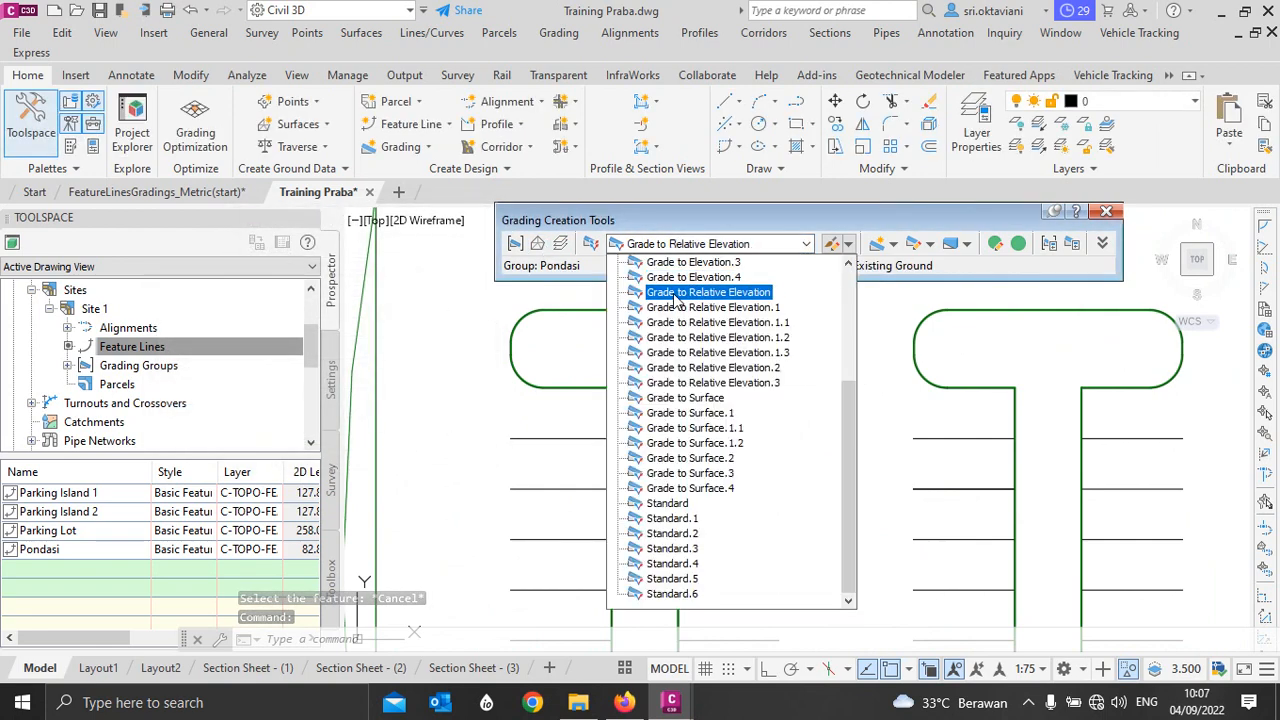
scroll(676, 300, "up", 3)
scroll(676, 300, "up", 1)
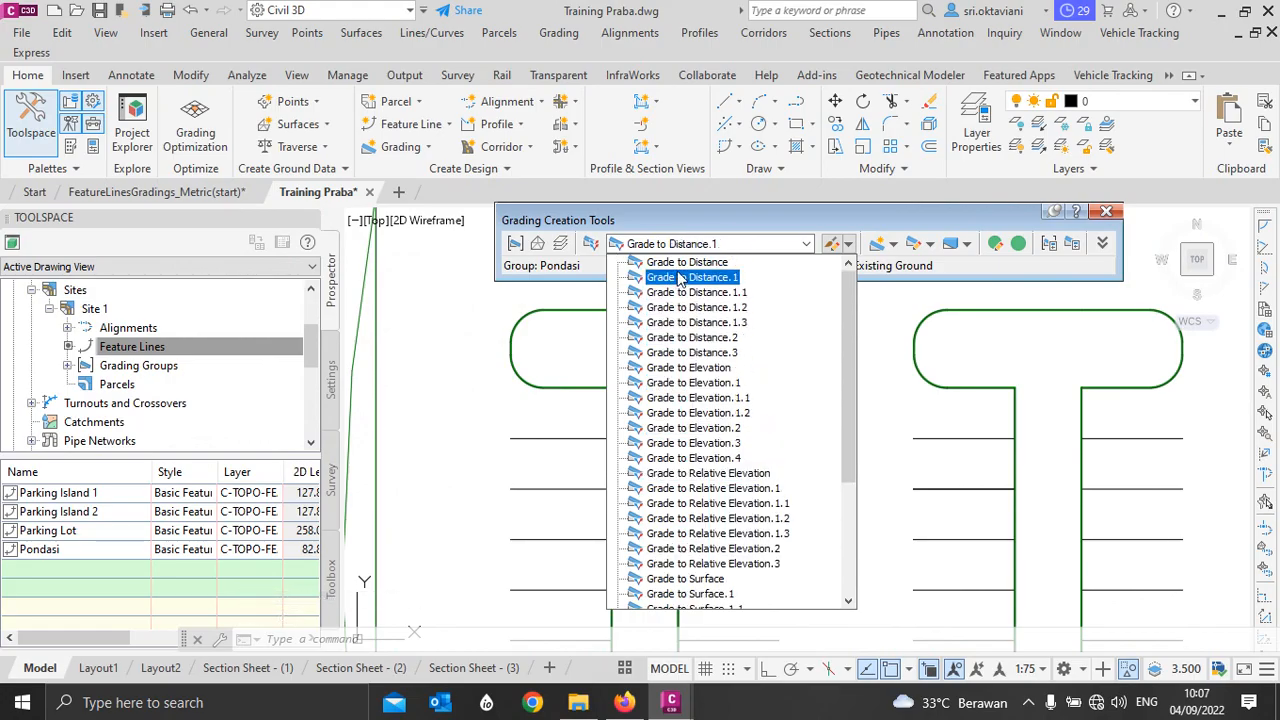
left_click(684, 263)
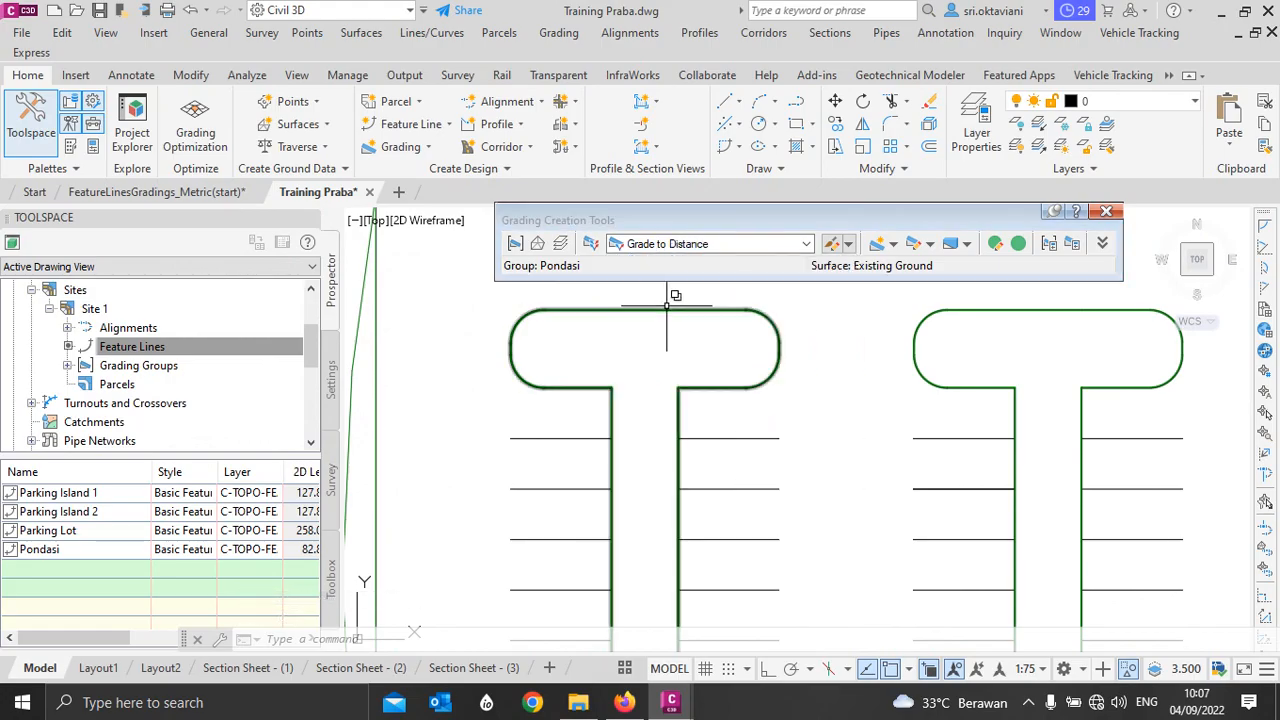
scroll(942, 407, "down", 4)
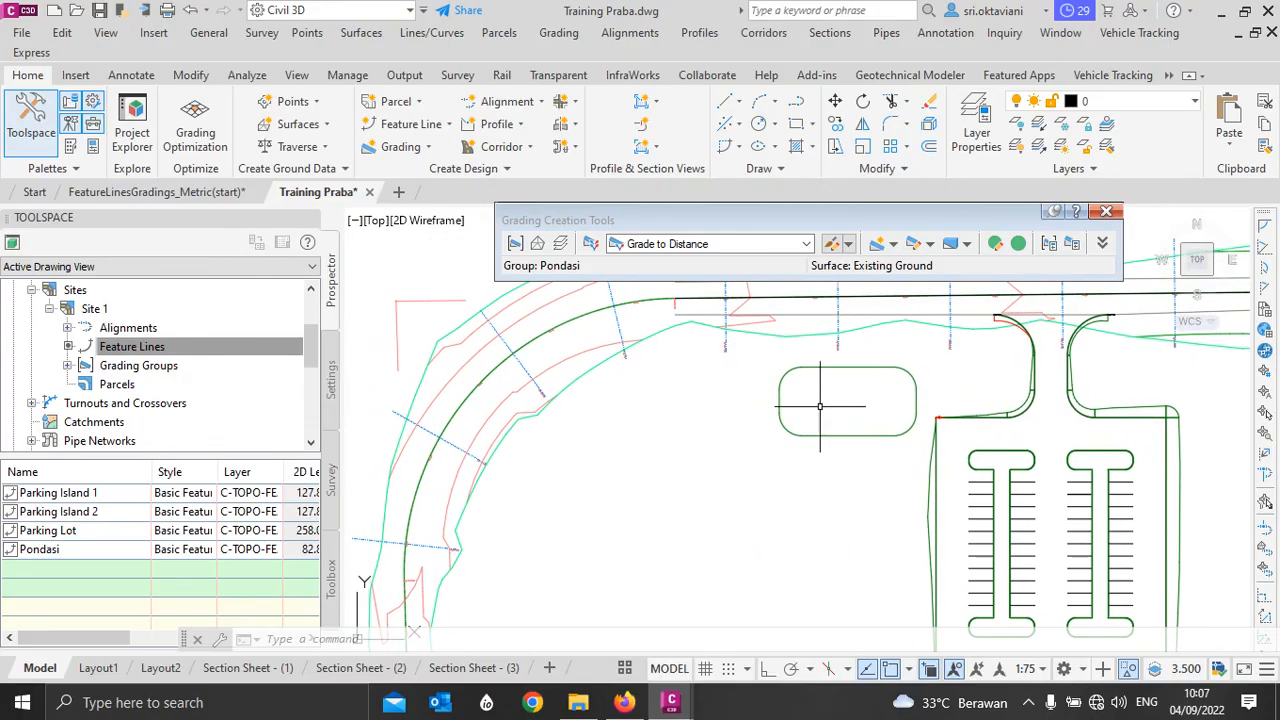
scroll(737, 380, "up", 5)
left_click(930, 244)
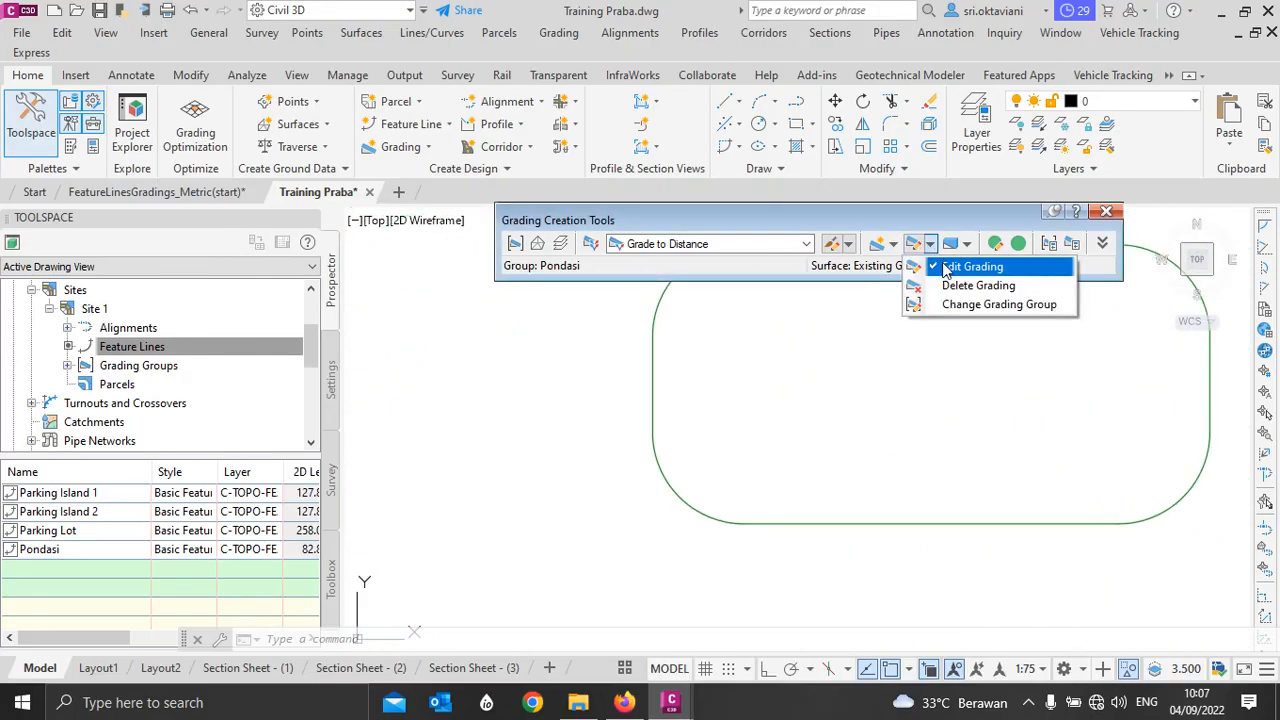
left_click(965, 268)
scroll(732, 430, "down", 2)
Step: Start creating a grading from the rounded foundation feature line toward its outer side, applied to the entire length
left_click(893, 244)
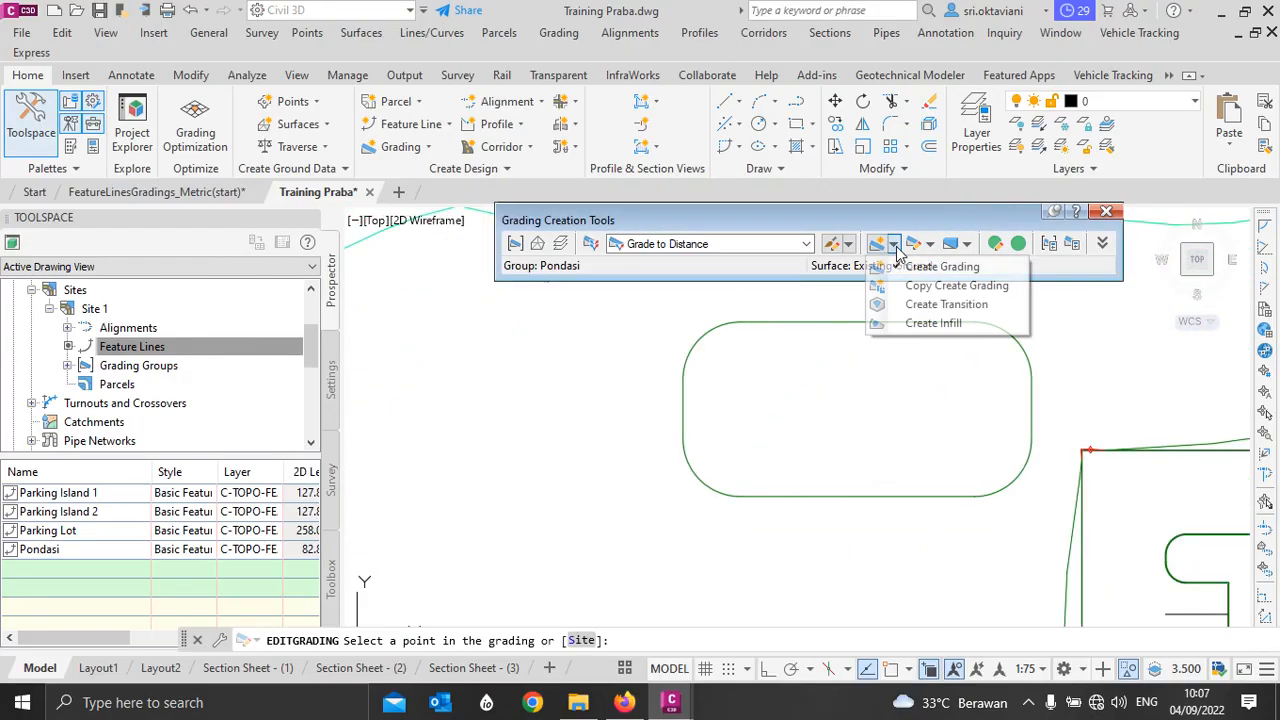
left_click(925, 266)
scroll(694, 383, "up", 2)
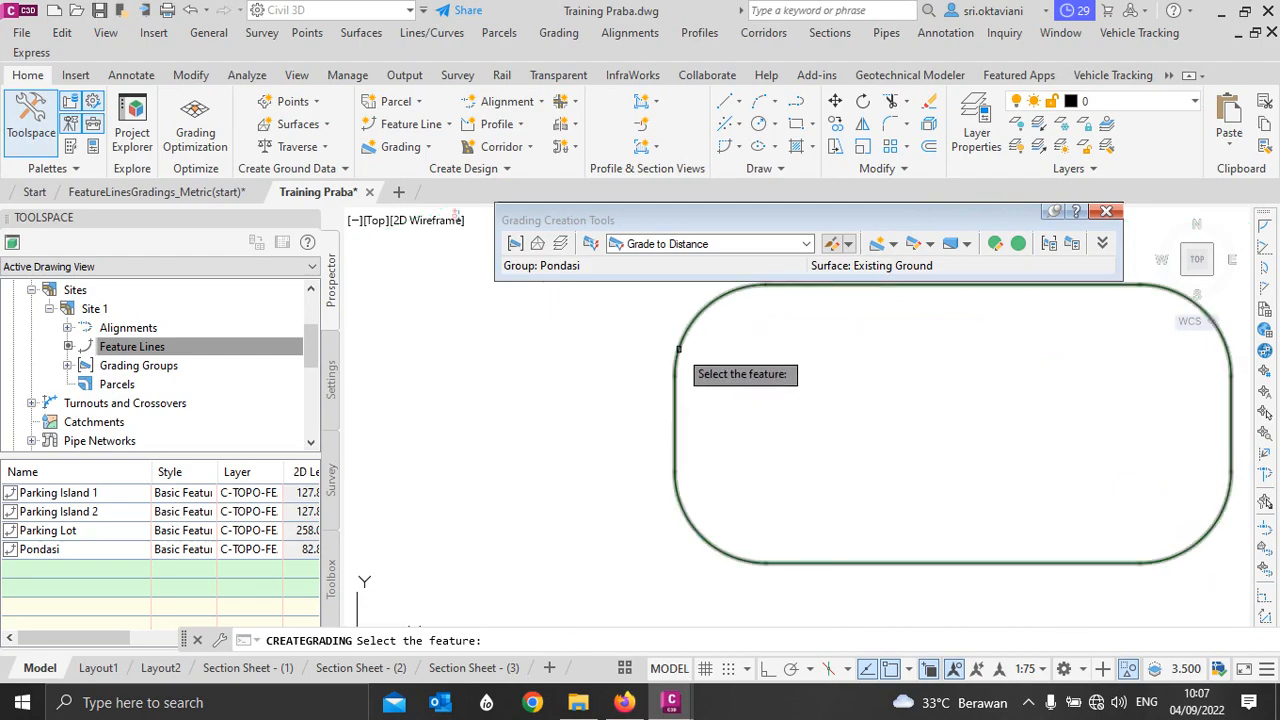
left_click(678, 372)
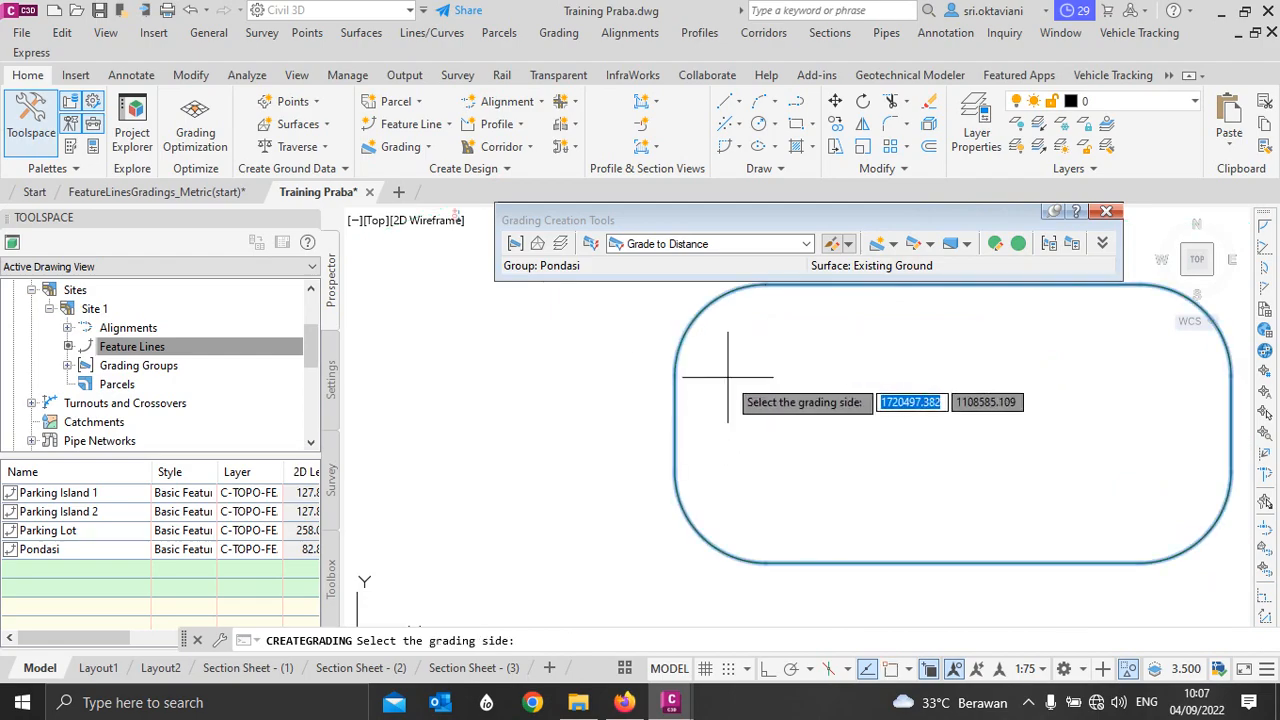
left_click(635, 369)
left_click(672, 418)
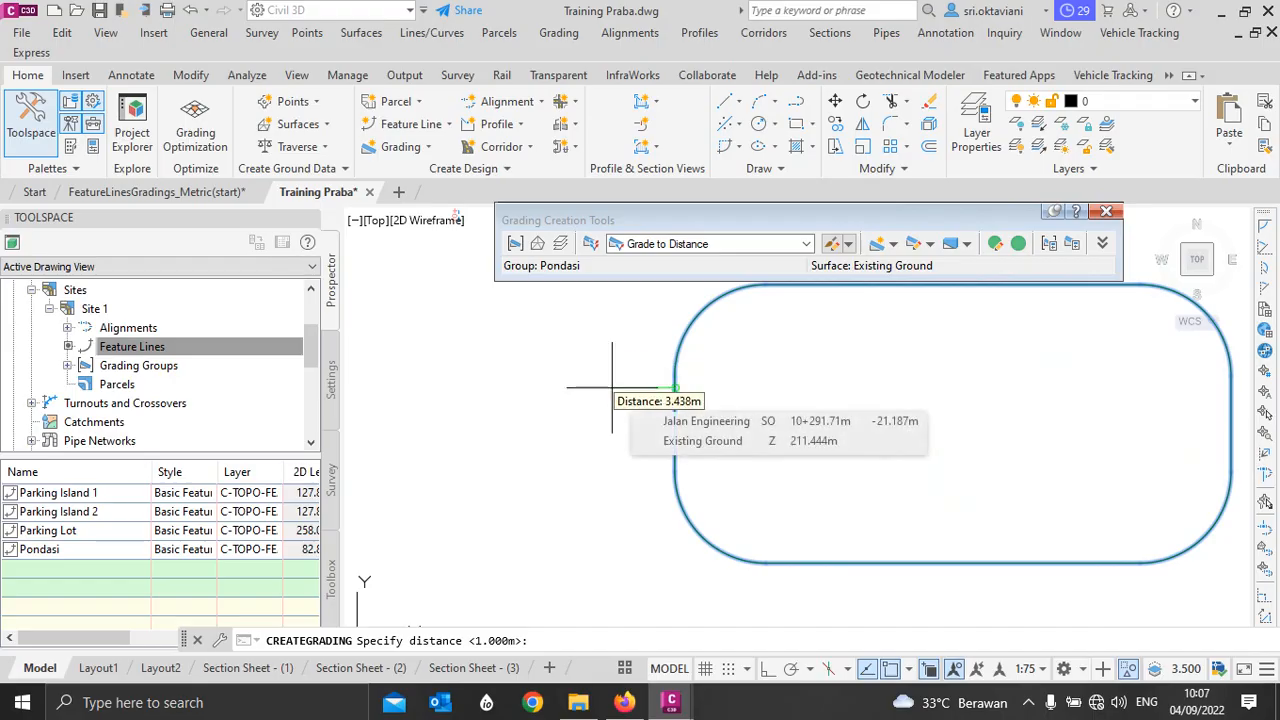
Step: Set the foundation grading's distance to 2 m with a Slope format value of 2:1, and finish the grading
type("2")
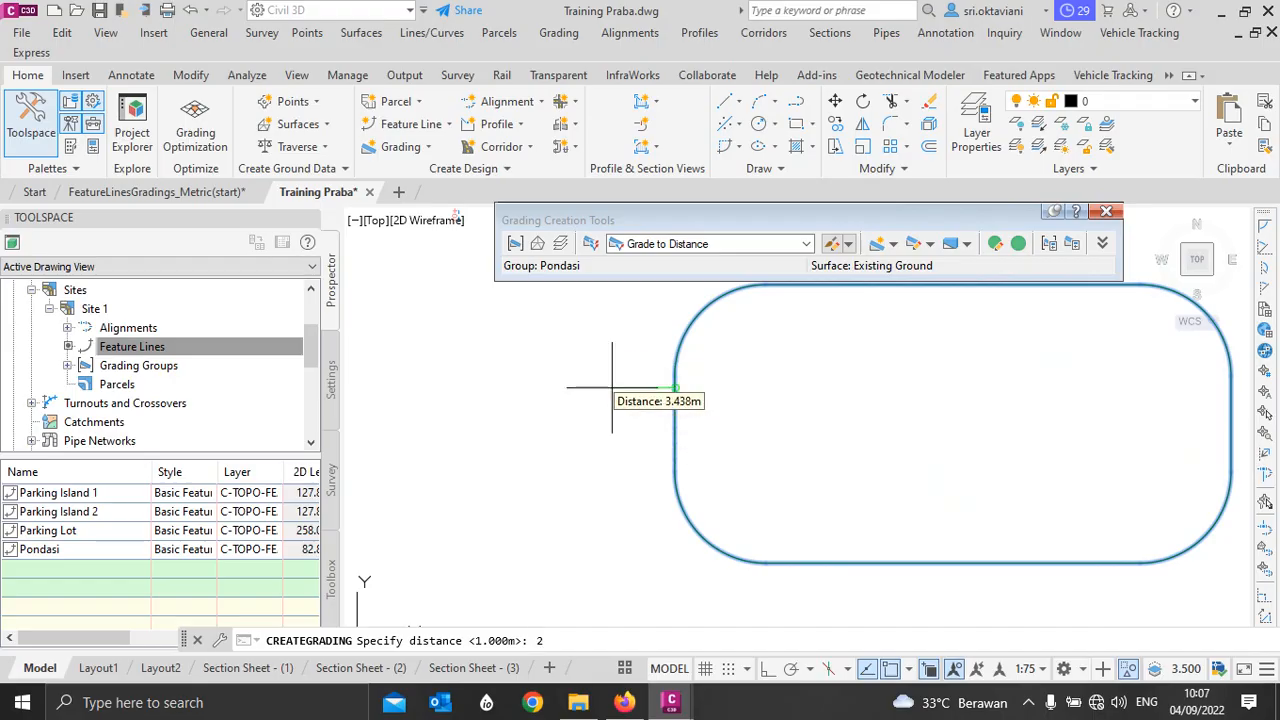
key("Return")
key("Return")
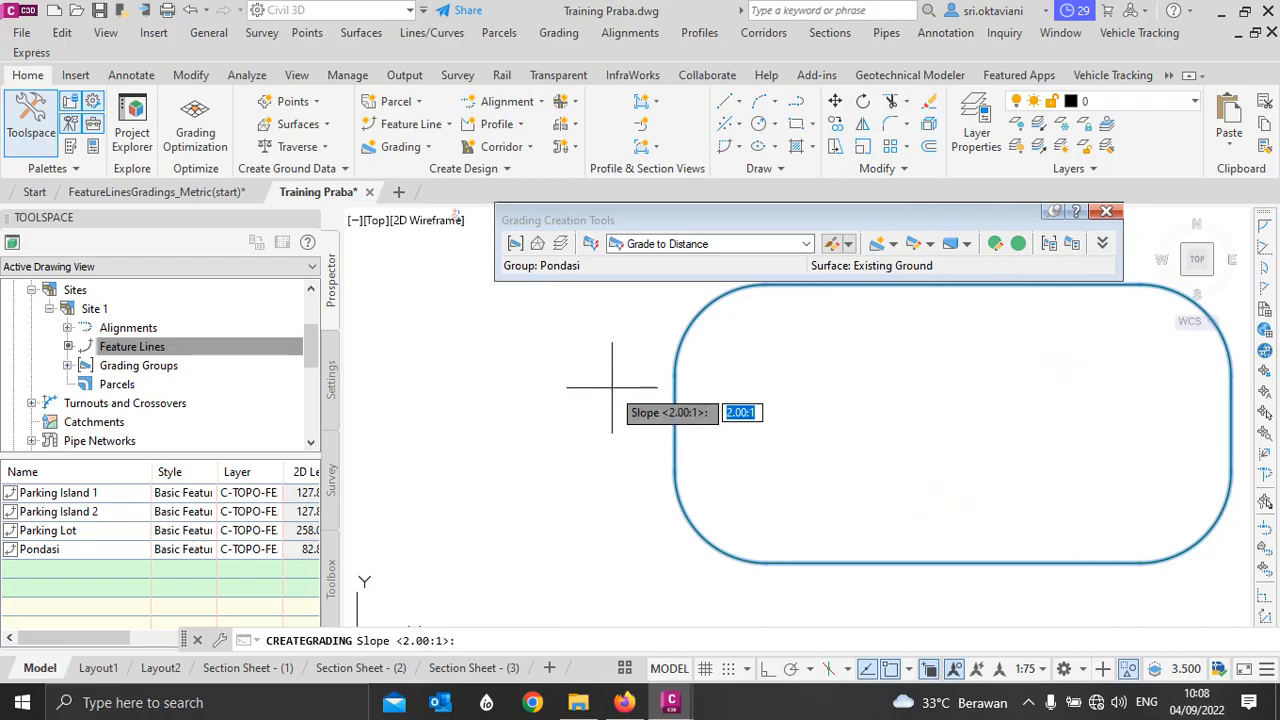
key("Return")
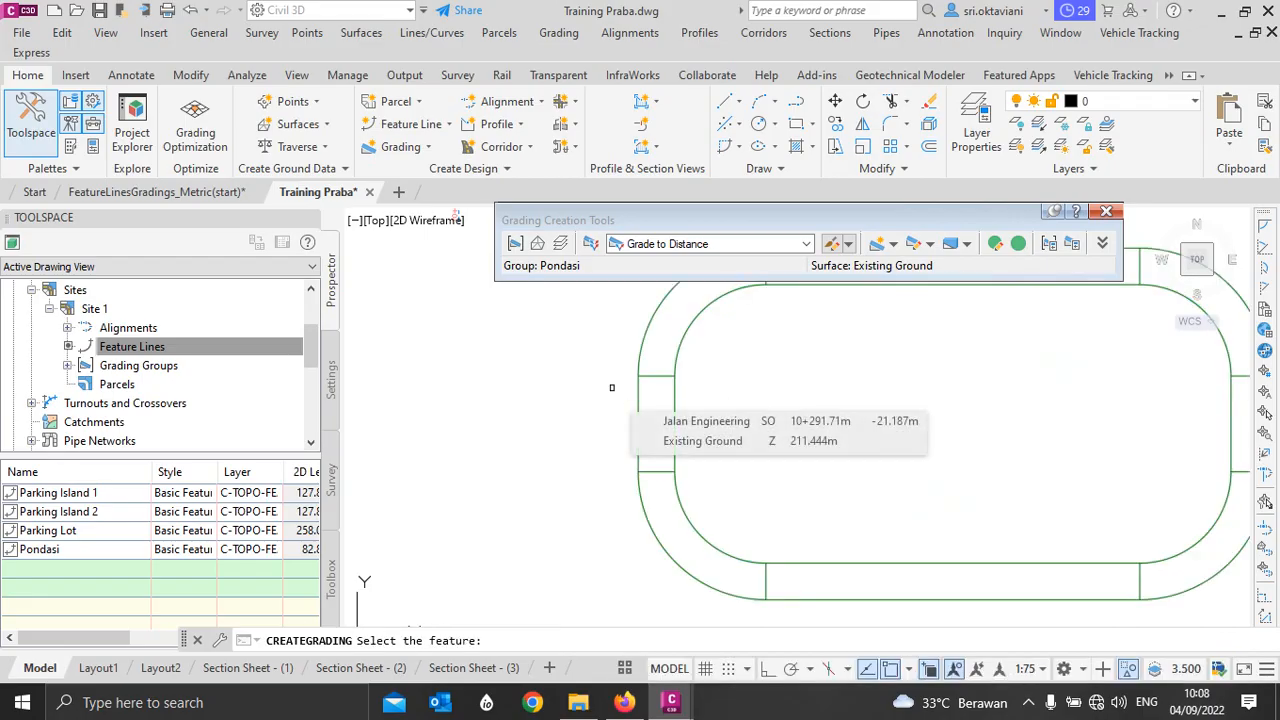
key("Return")
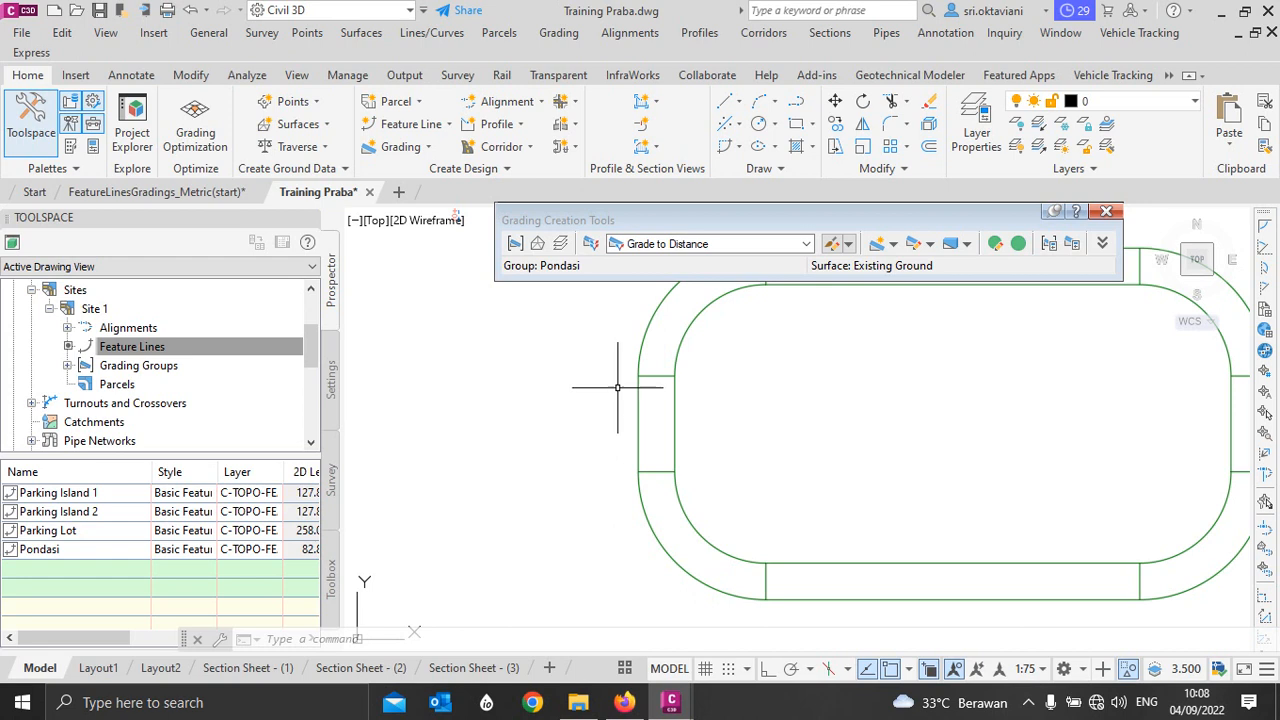
Step: Start a second Grade to Distance grading from the foundation feature line toward its inner side, applied to the entire length
scroll(605, 378, "down", 2)
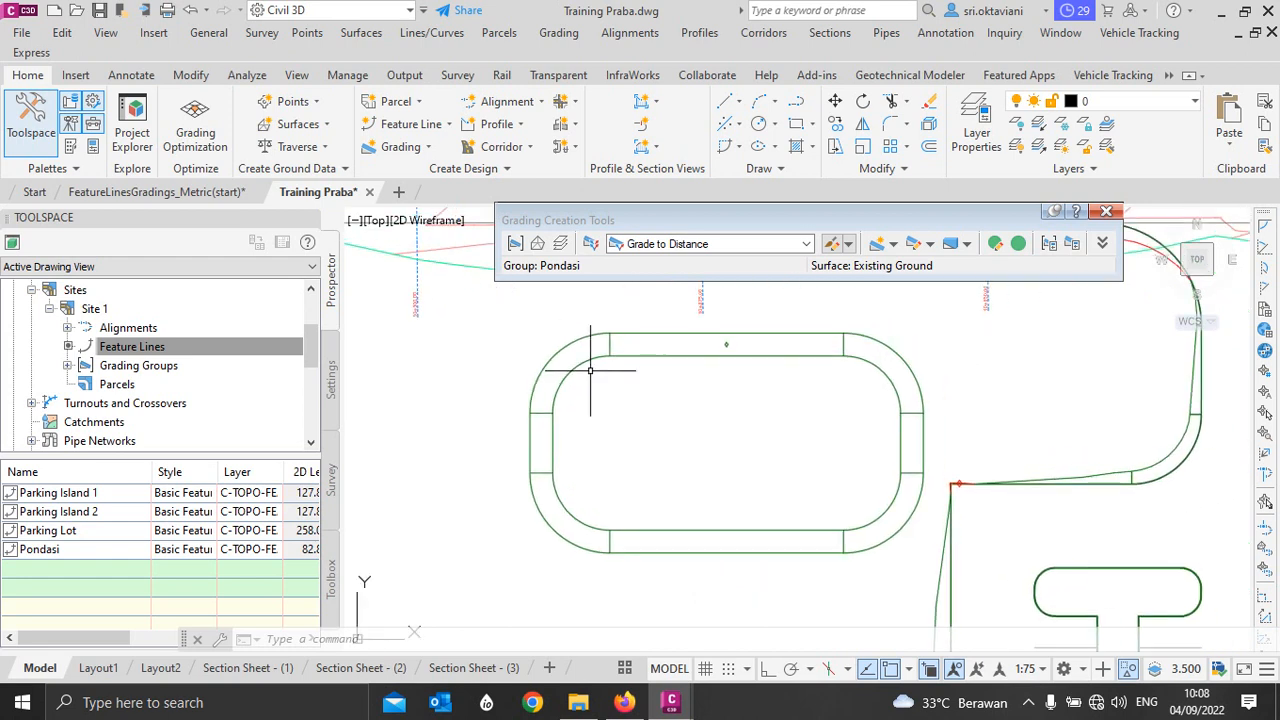
scroll(587, 371, "up", 1)
middle_click_drag(587, 371, 643, 351)
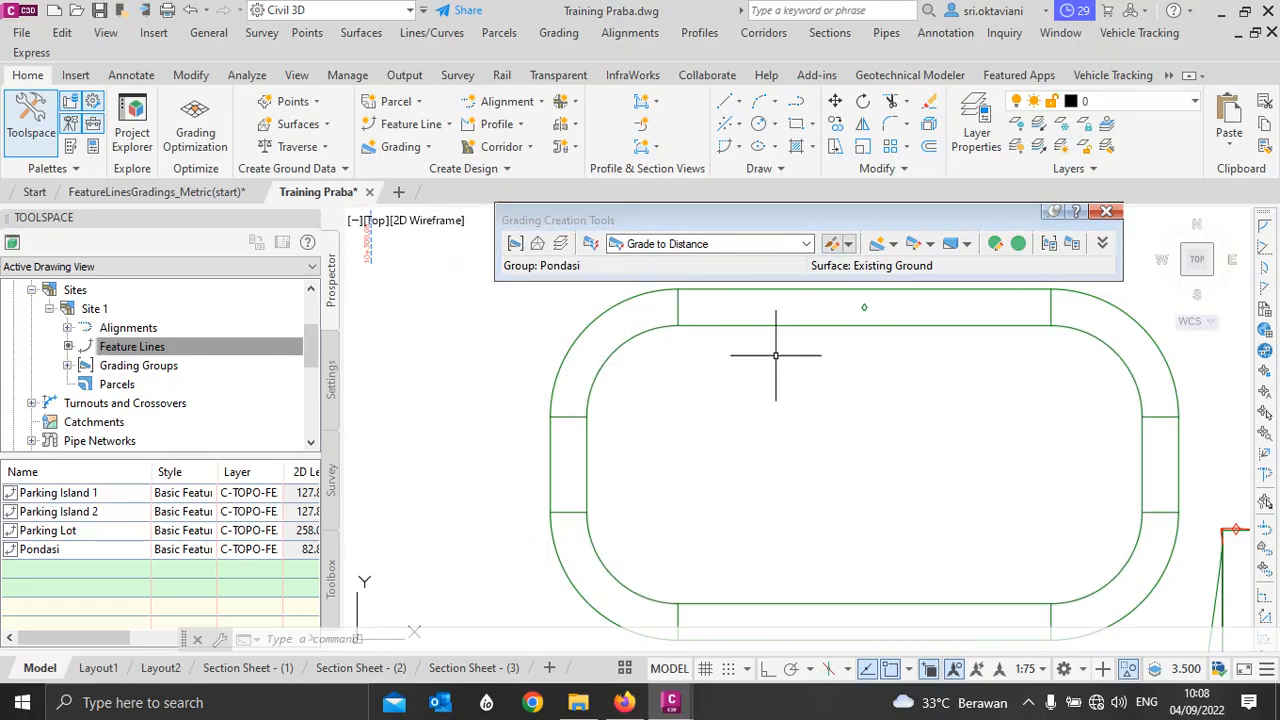
left_click(940, 266)
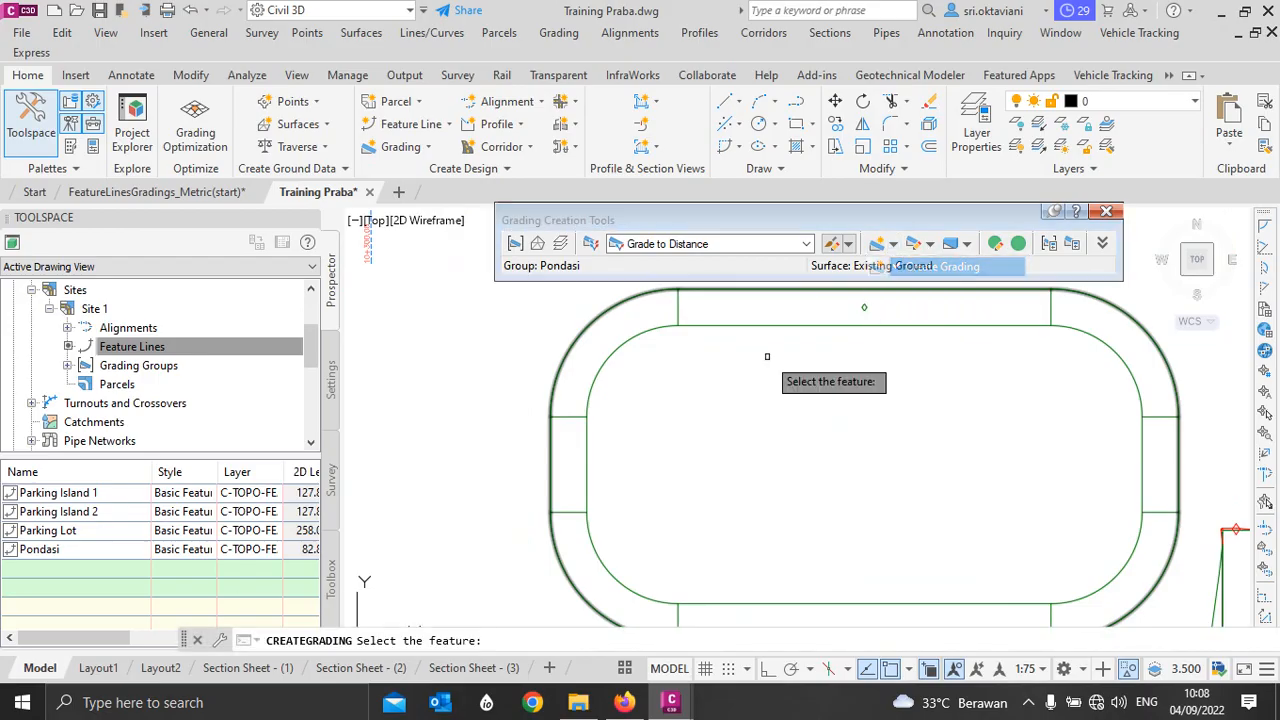
left_click(623, 342)
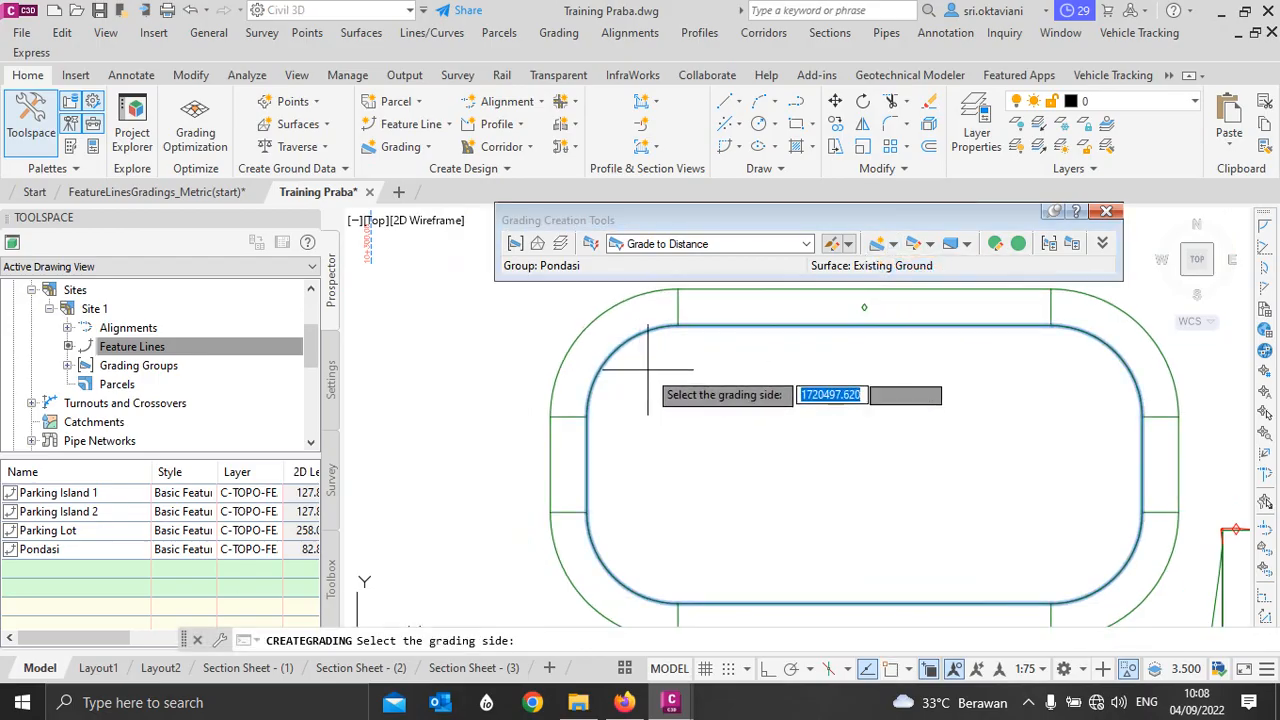
left_click(654, 368)
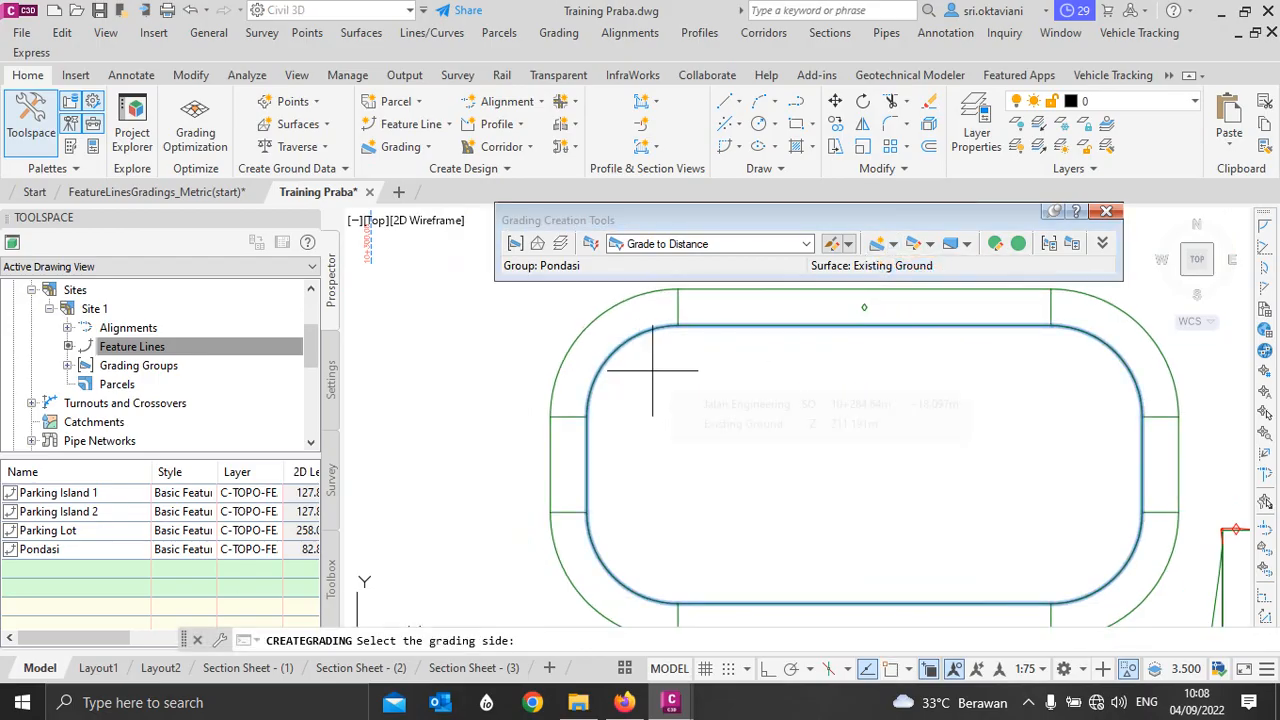
left_click(697, 420)
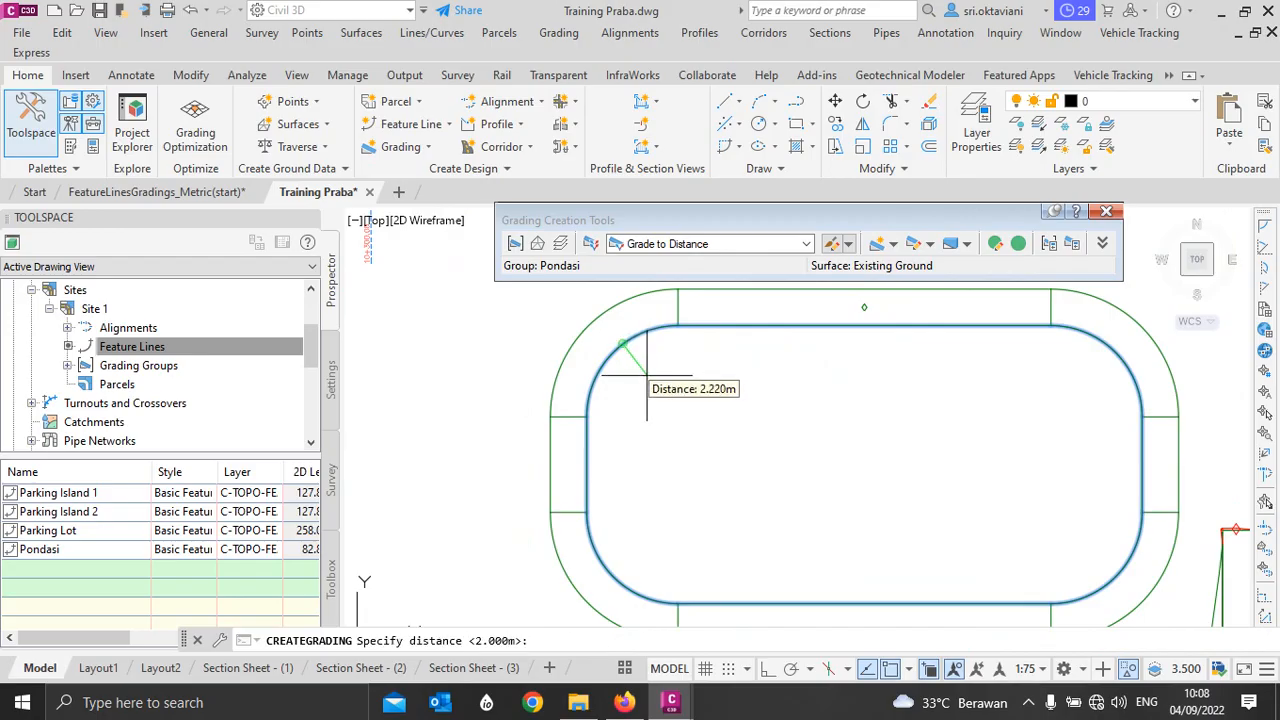
Step: Set the inner foundation grading's distance to 2 m with a Slope format value of -2, and finish the grading
type("2")
key("Return")
key("Return")
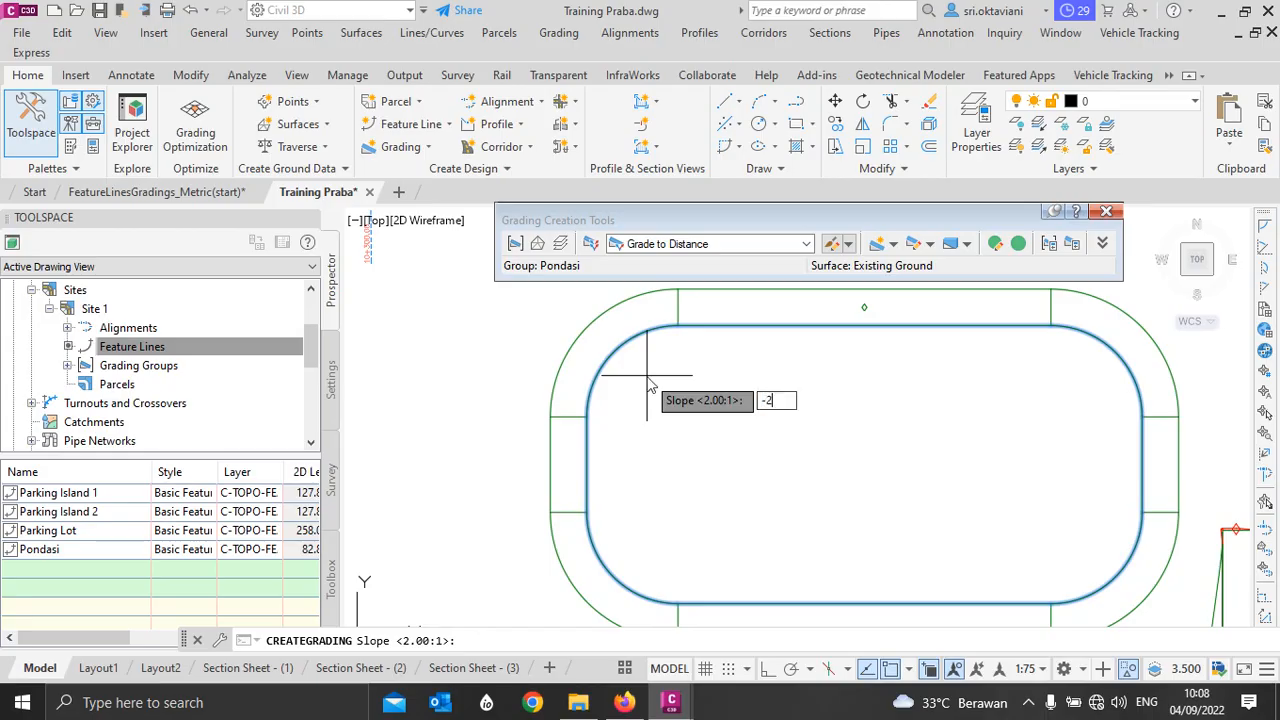
key("Return")
key("Return")
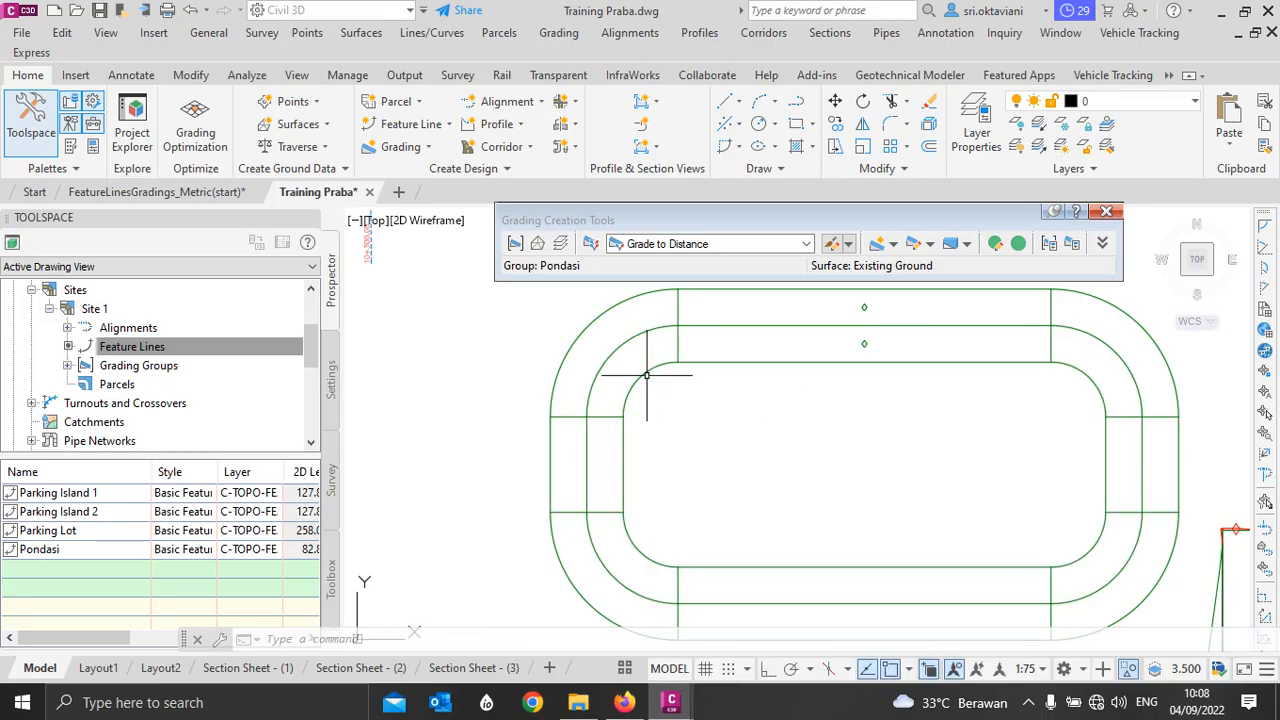
Step: Inspect the outer and inner foundation gradings together from a tilted 3D angle in the Object Viewer, then close it
left_click(680, 336)
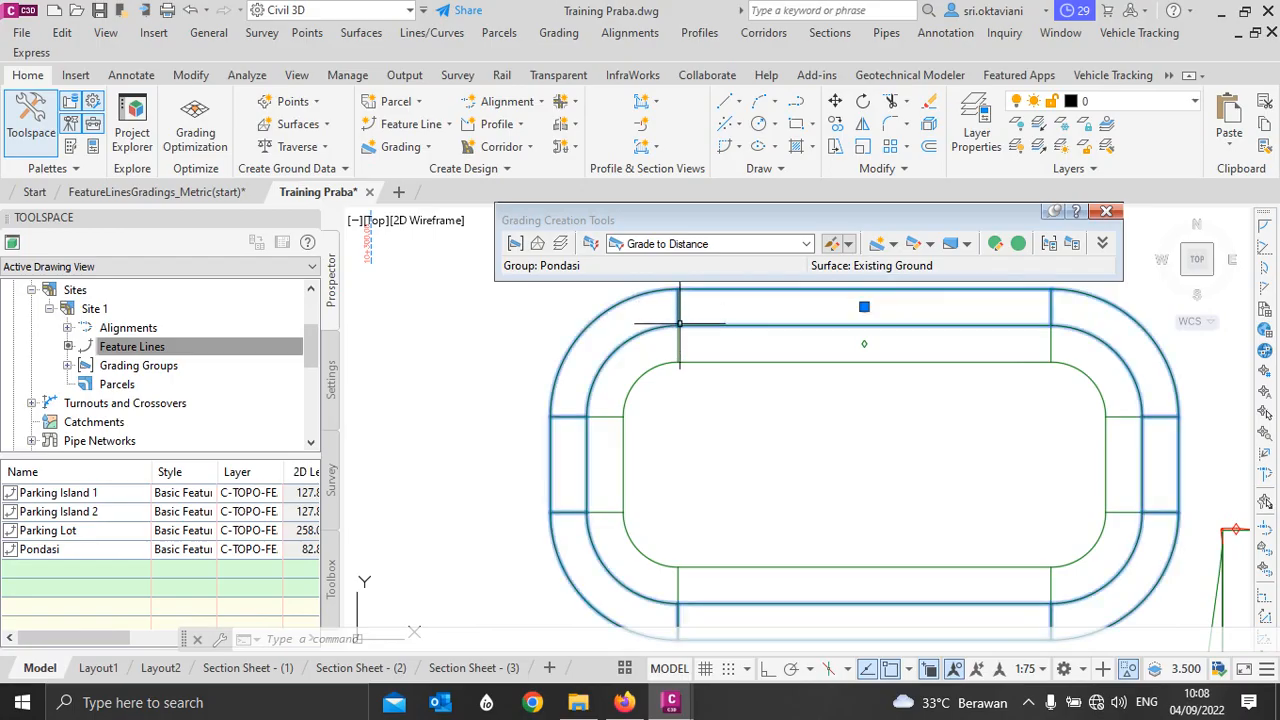
left_click(680, 337)
right_click(676, 337)
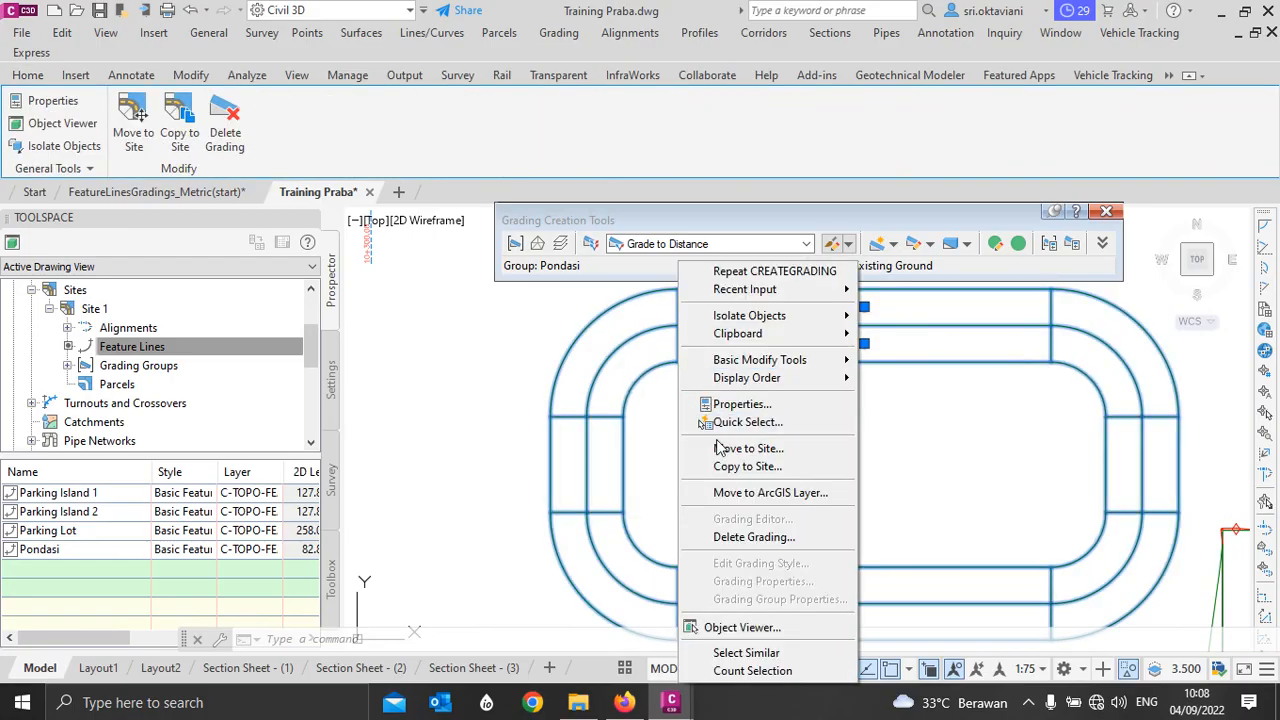
left_click(742, 627)
left_click_drag(674, 563, 620, 294)
scroll(589, 434, "down", 2)
scroll(554, 343, "up", 4)
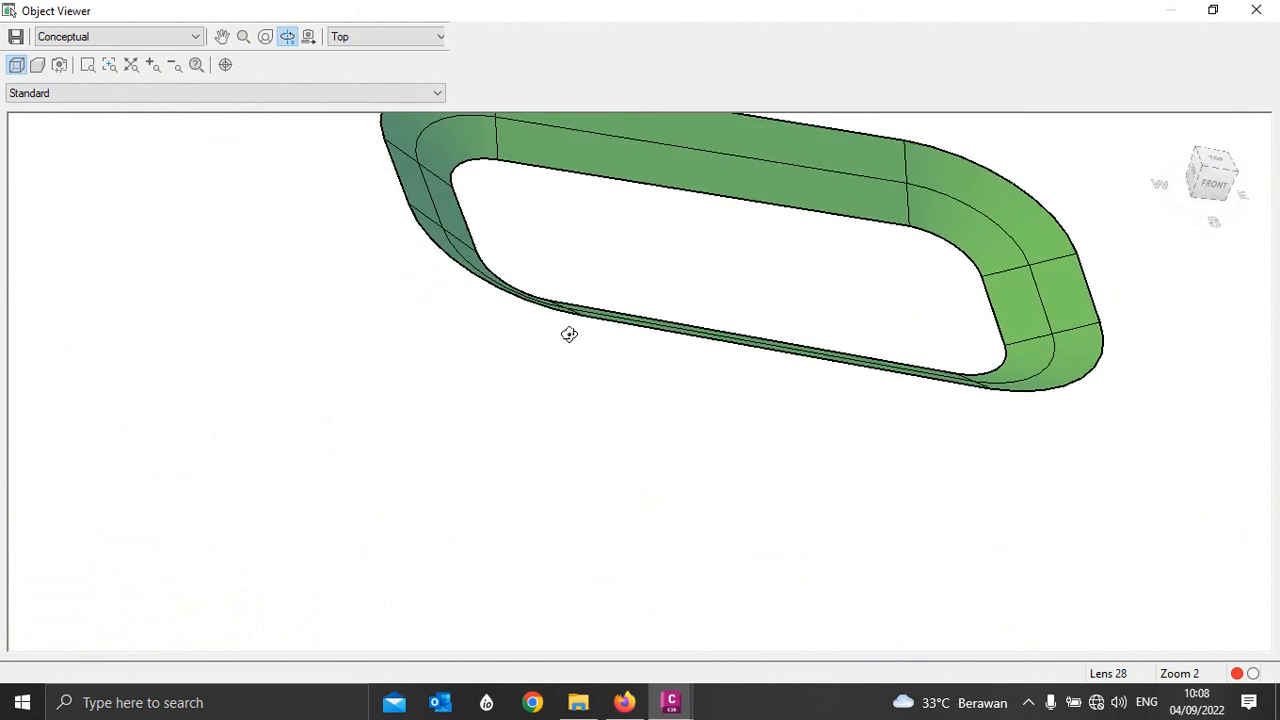
middle_click_drag(569, 334, 587, 427)
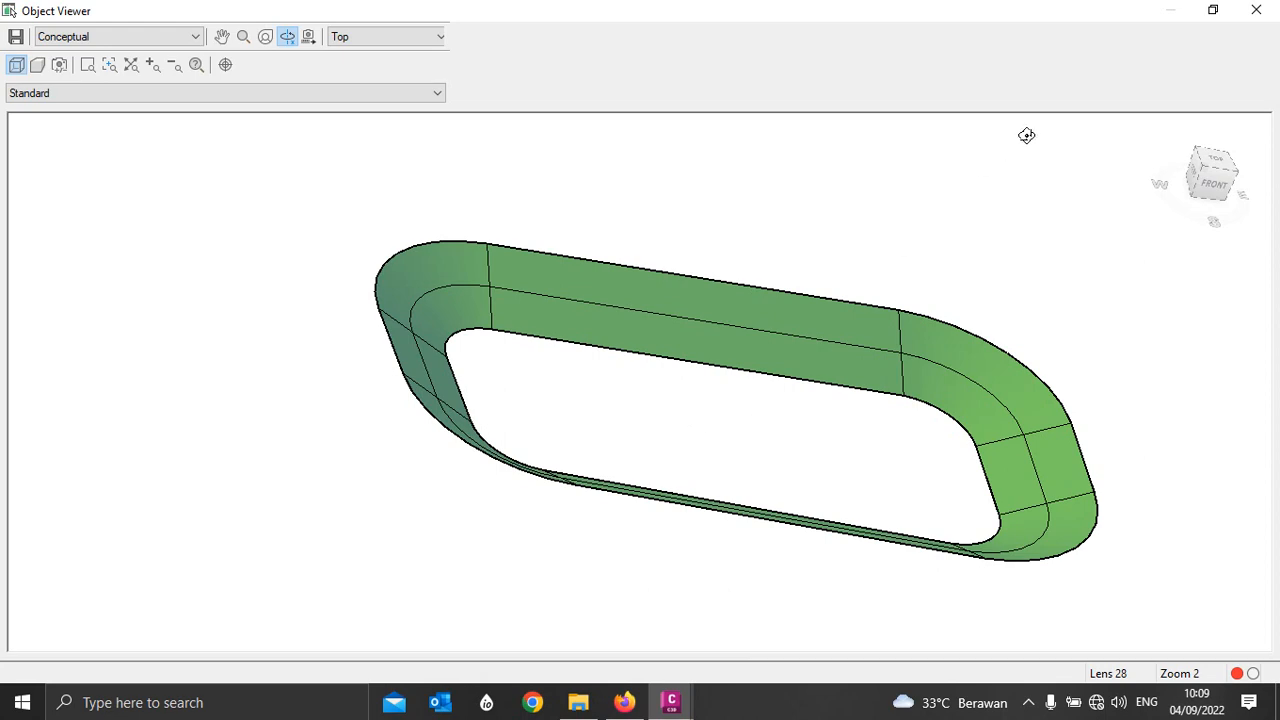
left_click(1256, 10)
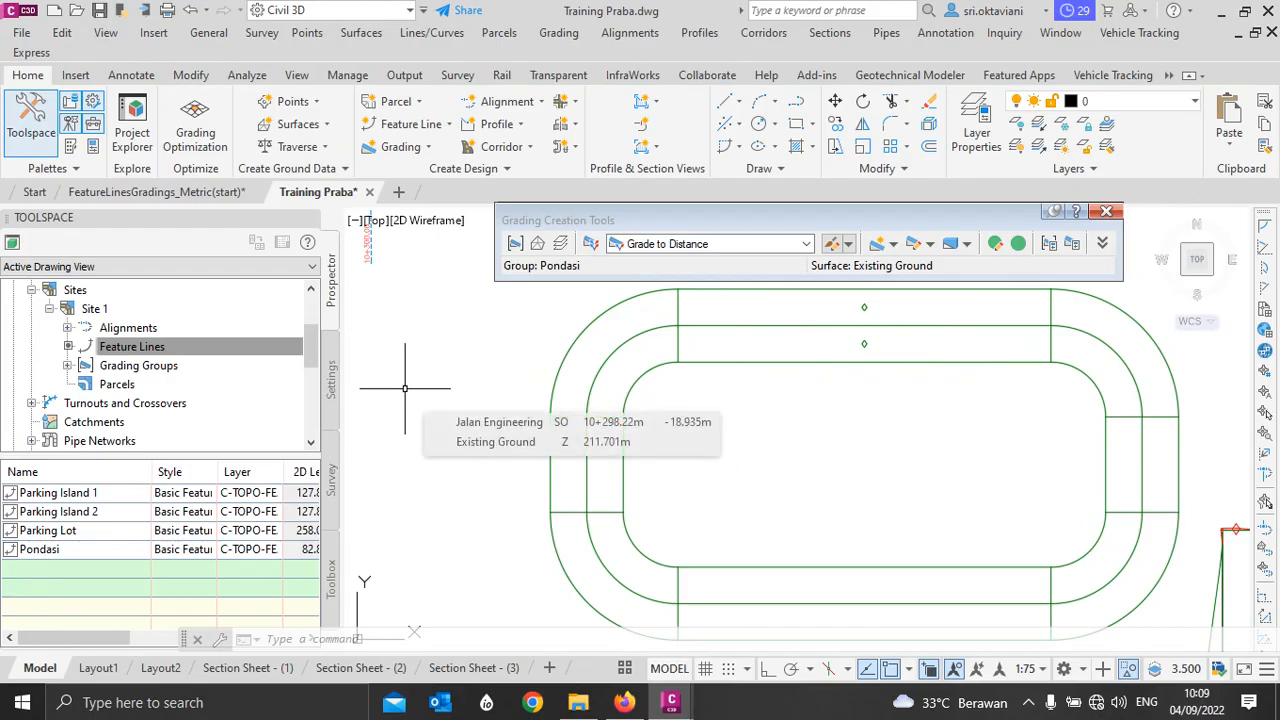
Step: Inspect the edge gradings of both parking islands together from a tilted 3D angle in the Object Viewer, and close it
scroll(405, 370, "down", 5)
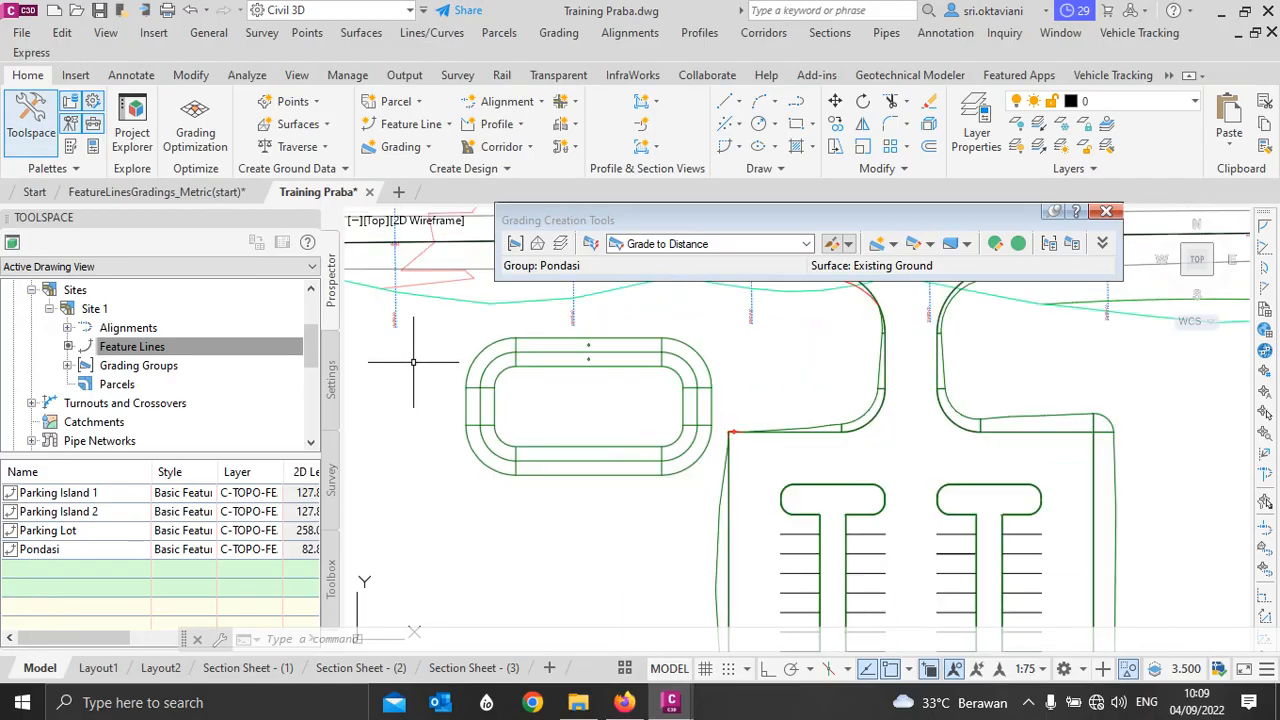
scroll(594, 400, "up", 10)
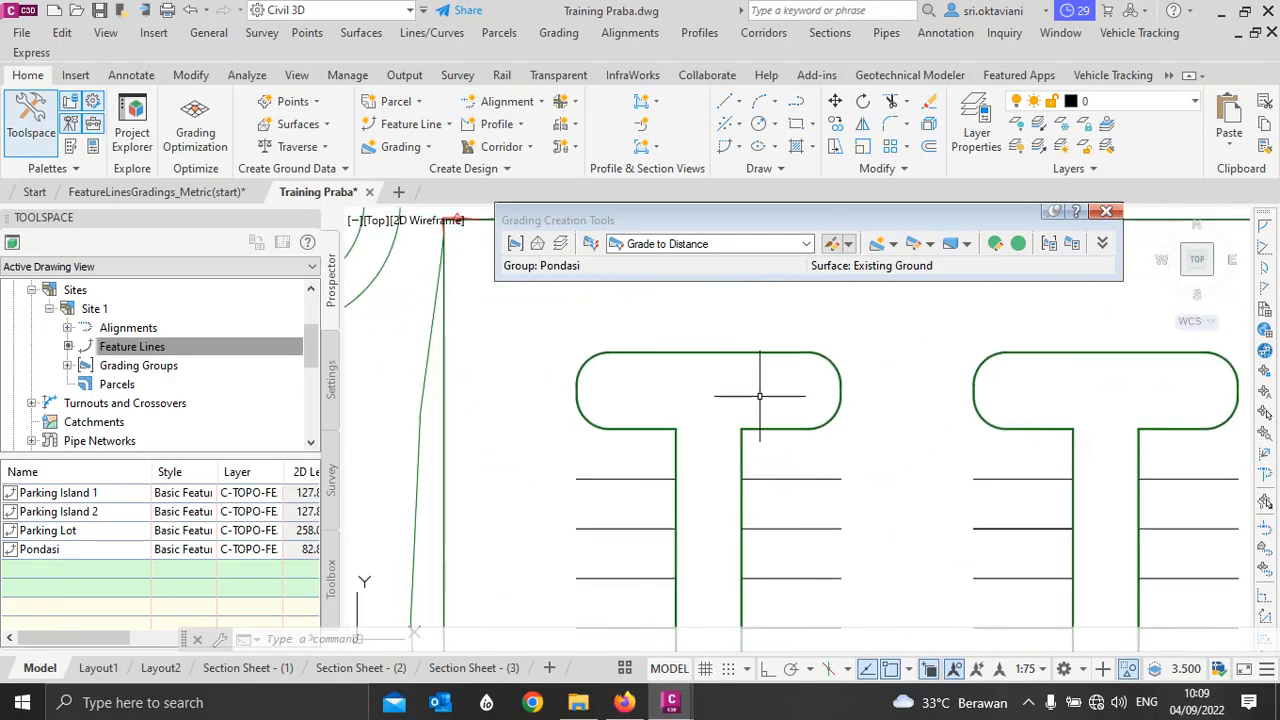
scroll(751, 386, "down", 6)
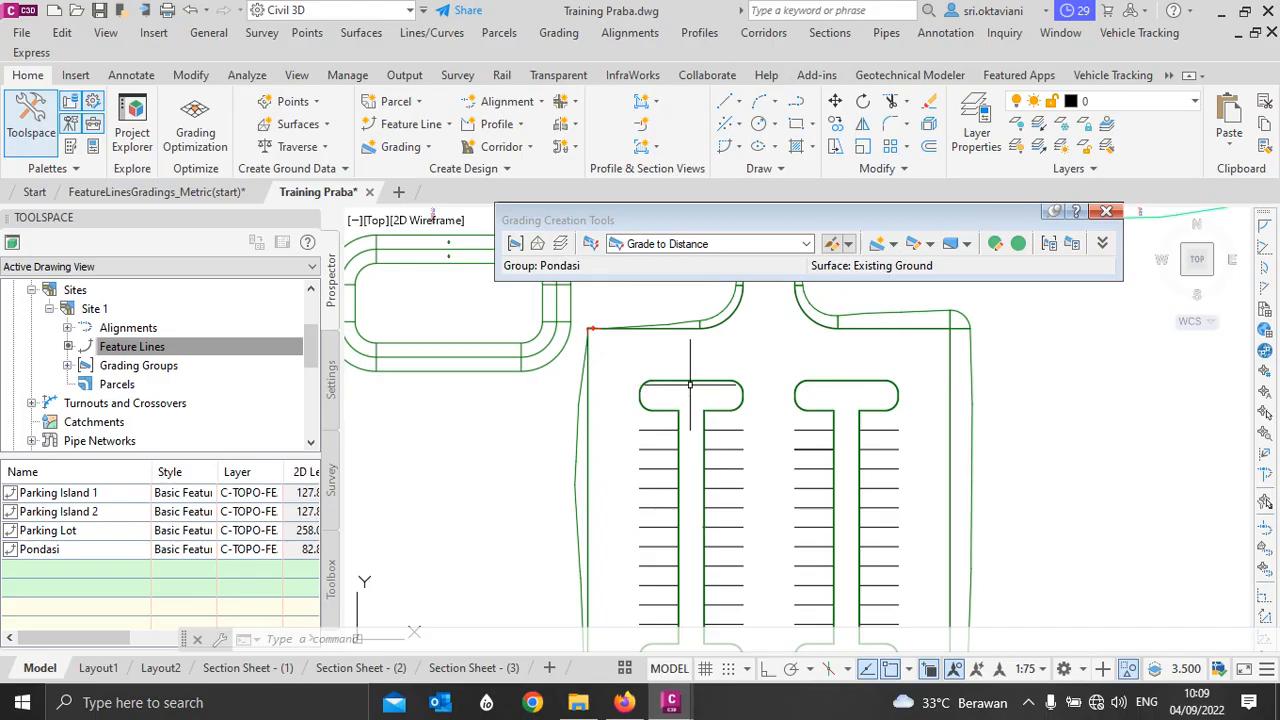
scroll(757, 415, "up", 6)
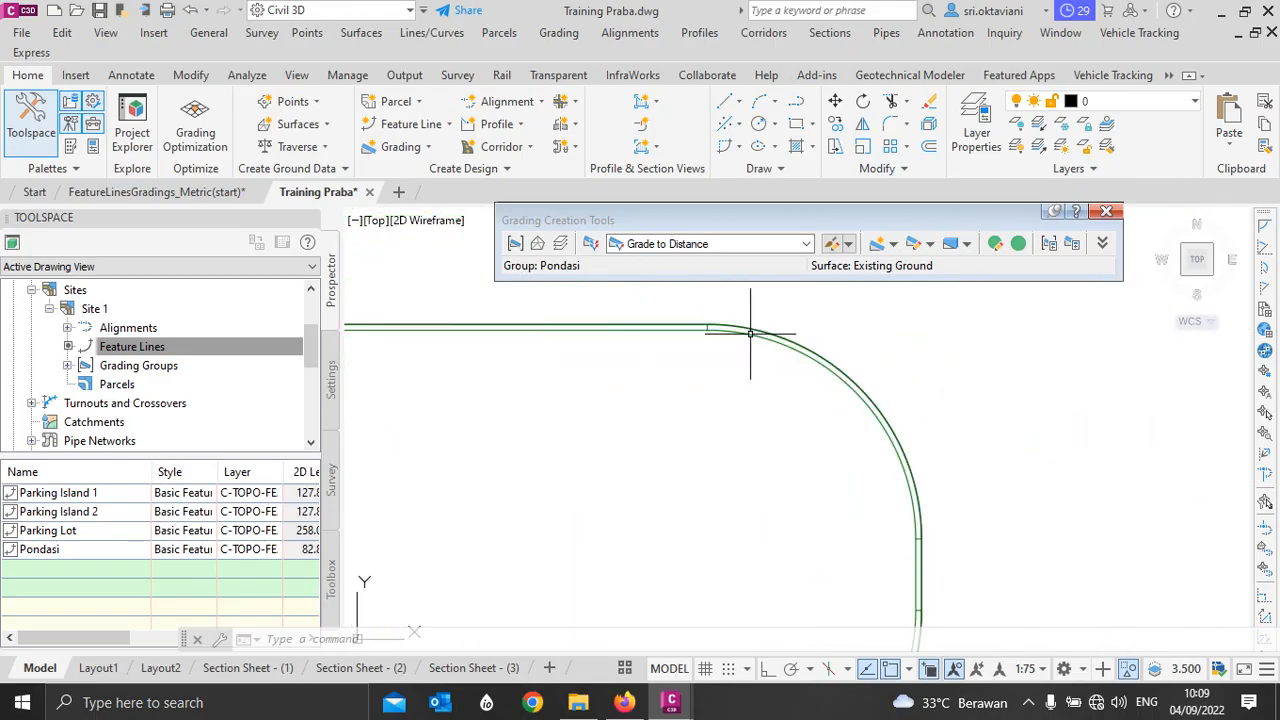
scroll(711, 318, "up", 1)
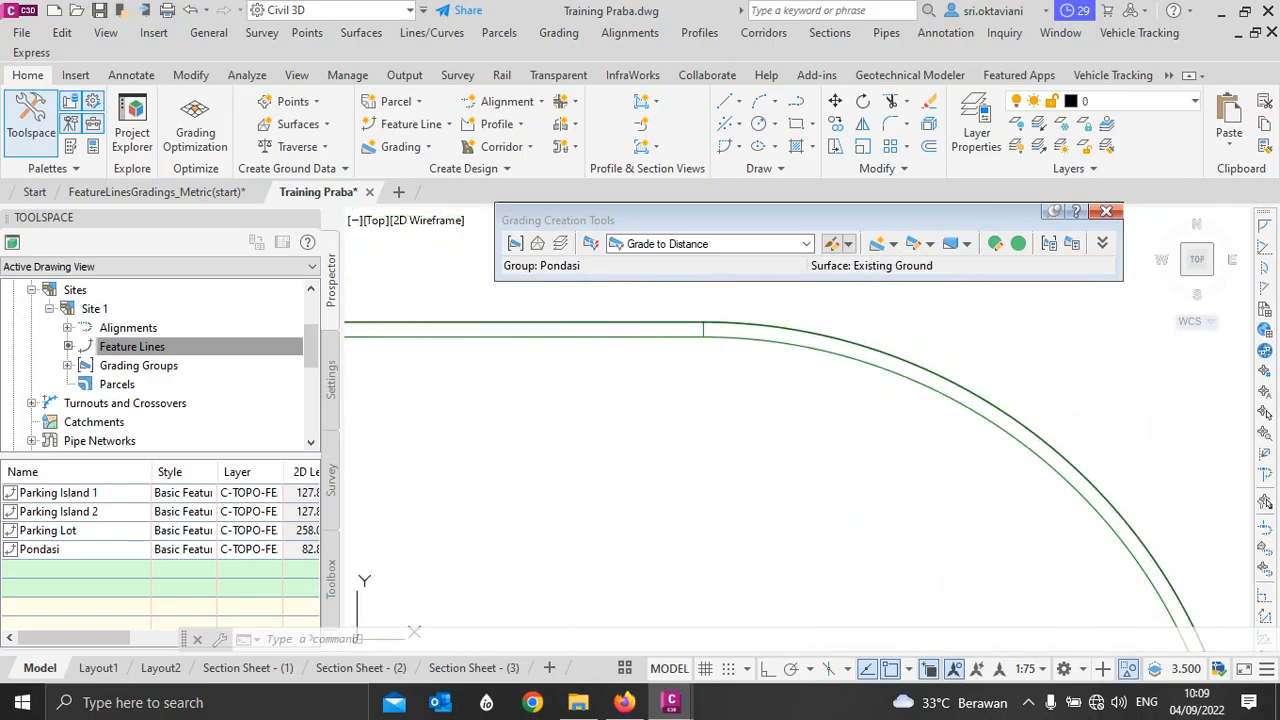
scroll(600, 355, "down", 2)
left_click(586, 363)
scroll(857, 357, "down", 3)
scroll(914, 363, "up", 5)
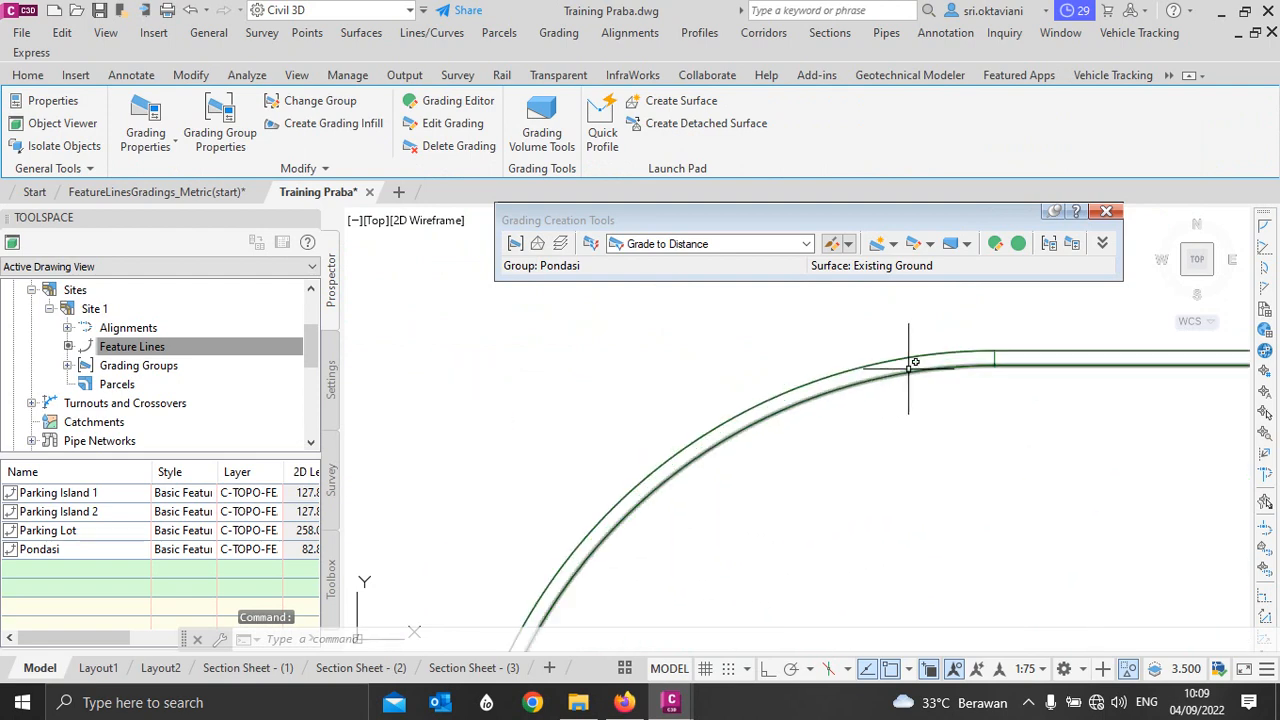
left_click(993, 355)
scroll(894, 380, "down", 4)
right_click(812, 358)
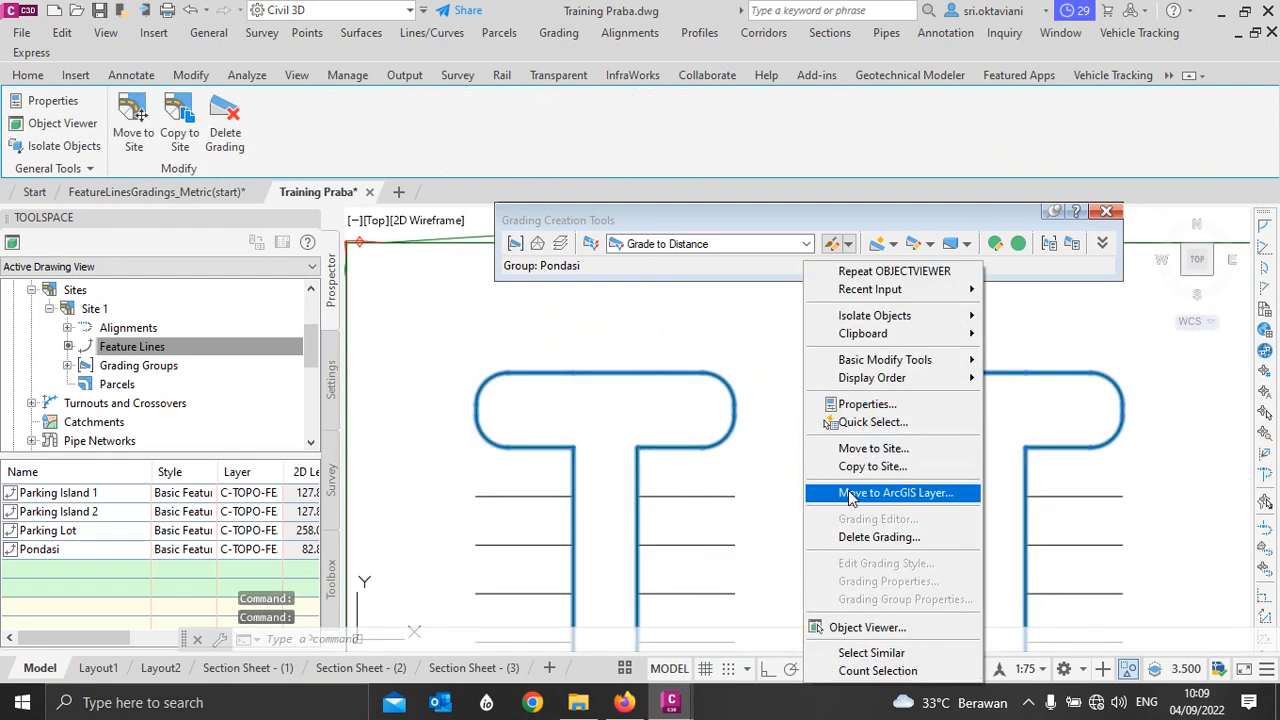
left_click(855, 627)
left_click_drag(726, 509, 663, 291)
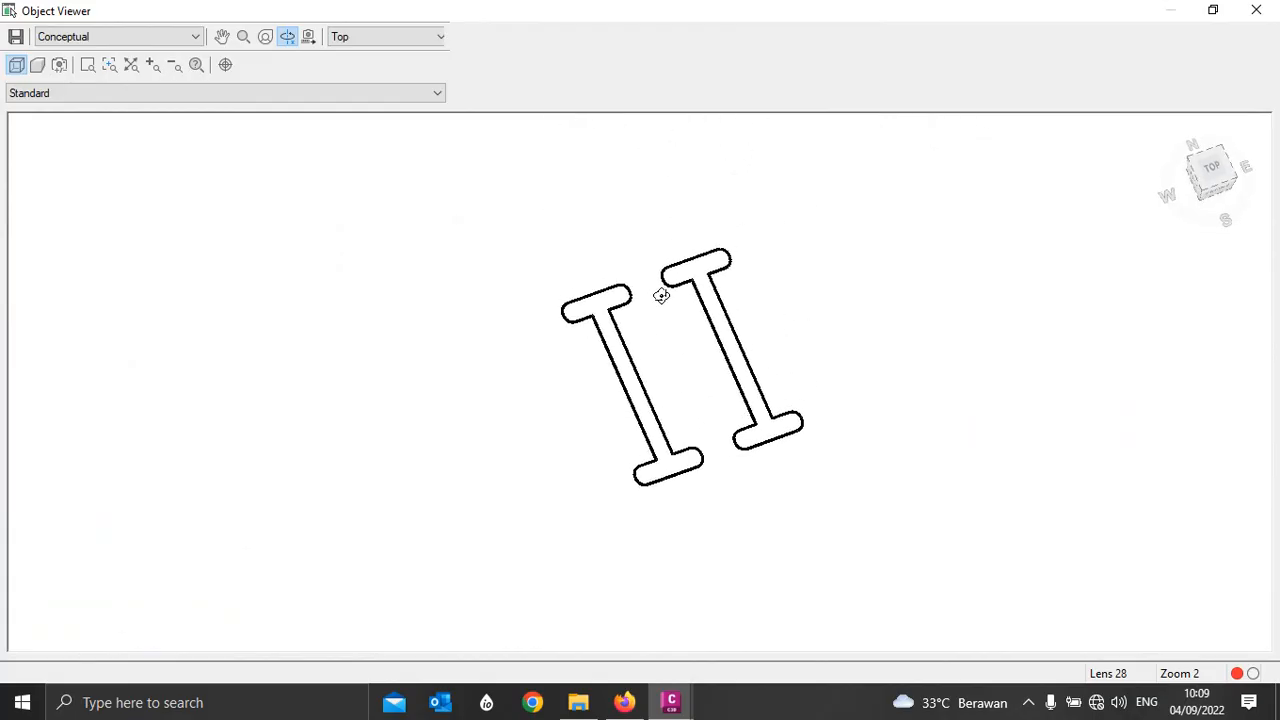
scroll(561, 308, "up", 5)
scroll(608, 322, "down", 5)
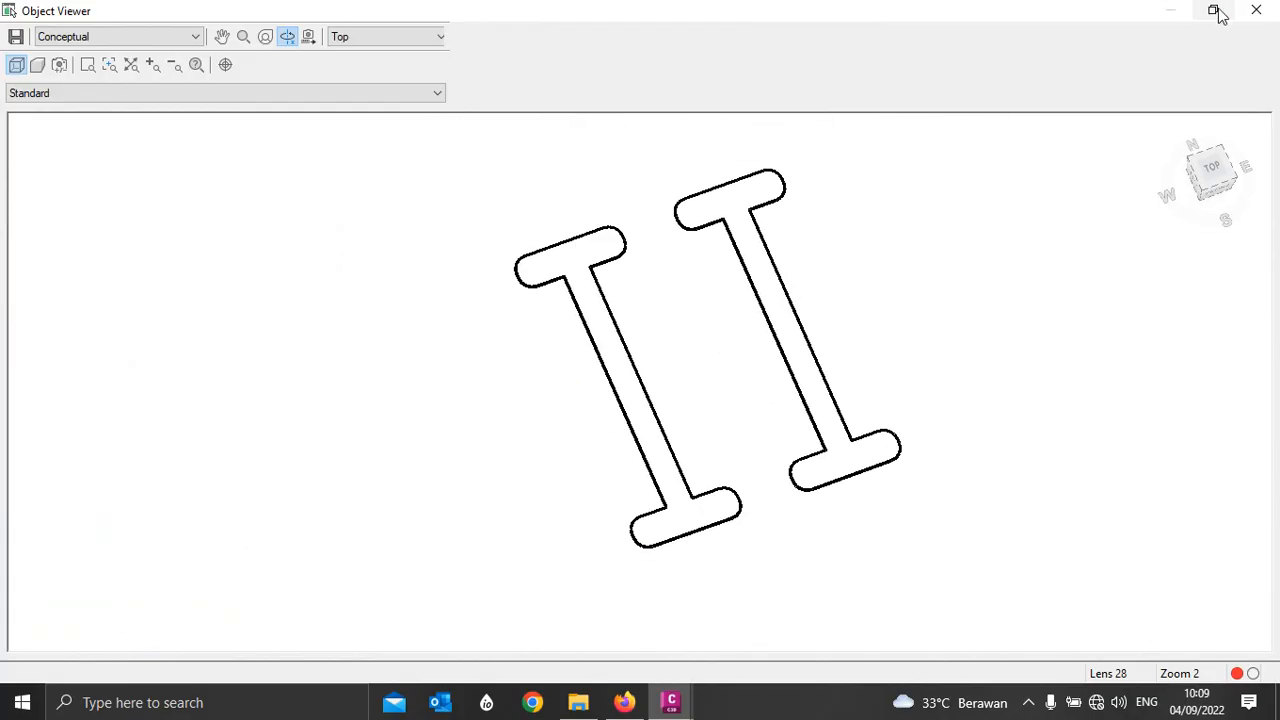
left_click(1256, 10)
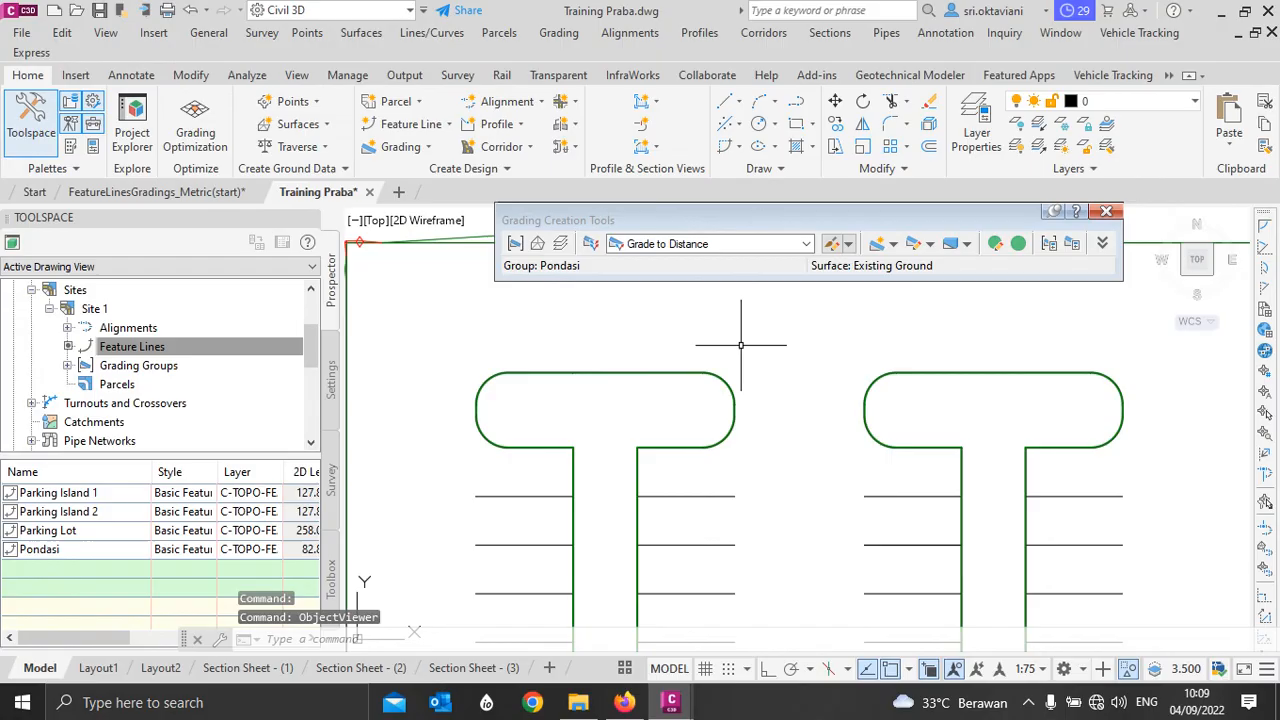
Step: Make Parking Lot the active grading group and assign Existing Ground as its target surface
left_click(515, 243)
left_click(340, 307)
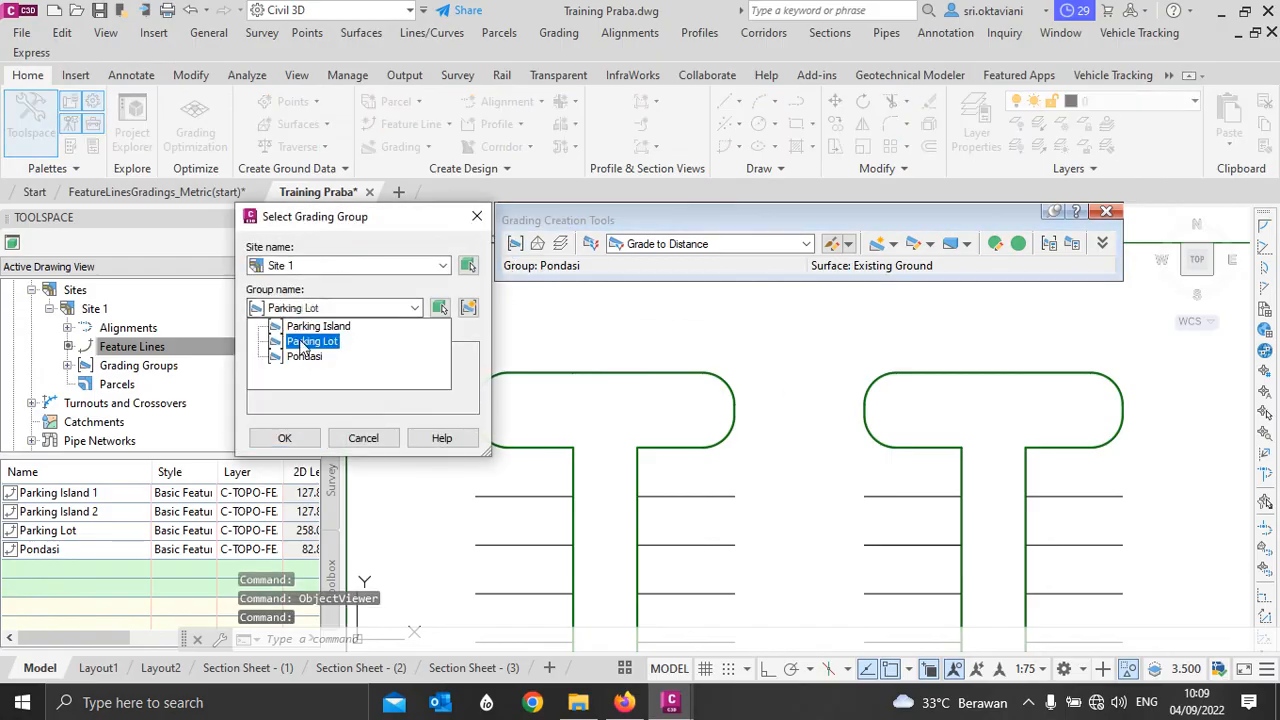
left_click(305, 341)
left_click(292, 440)
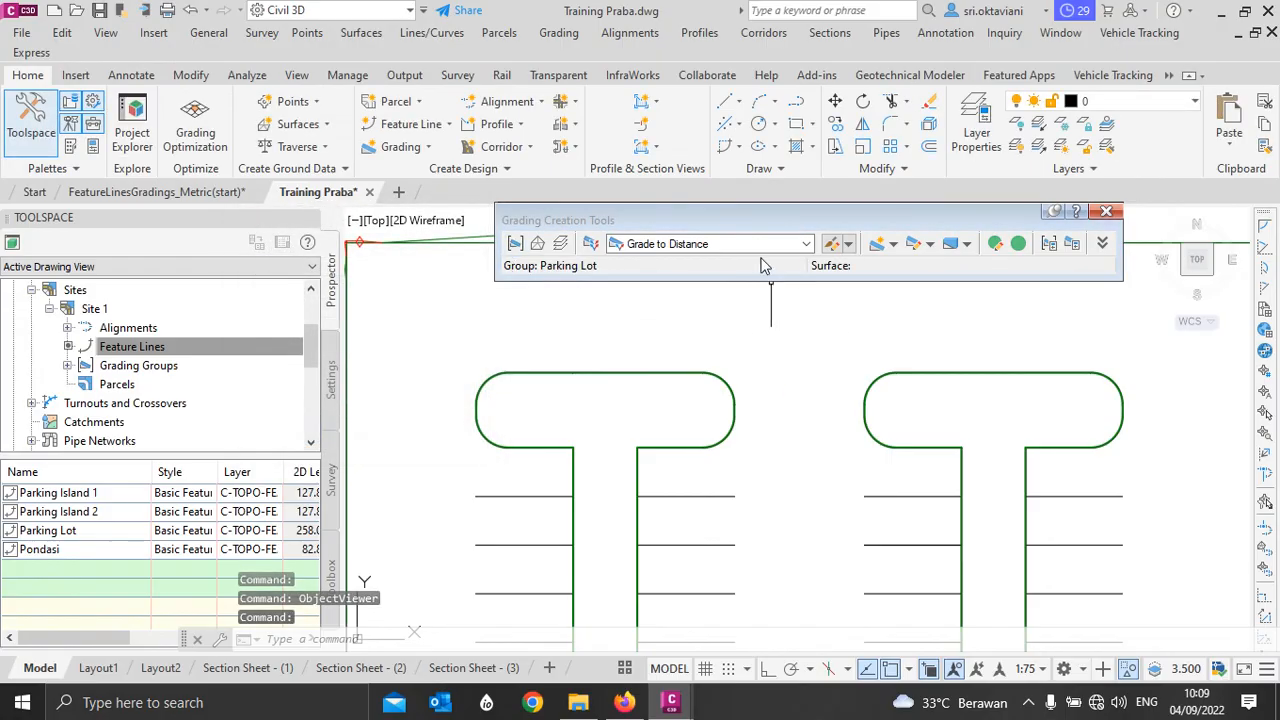
left_click(537, 245)
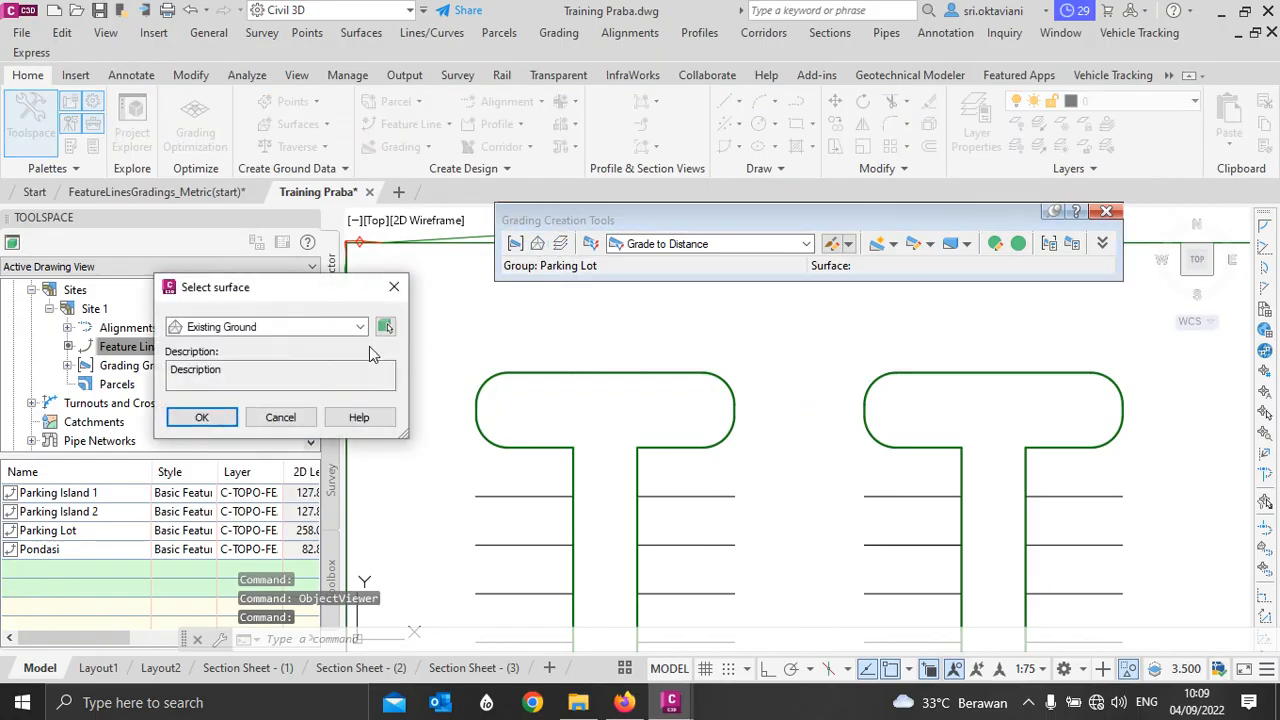
left_click(203, 419)
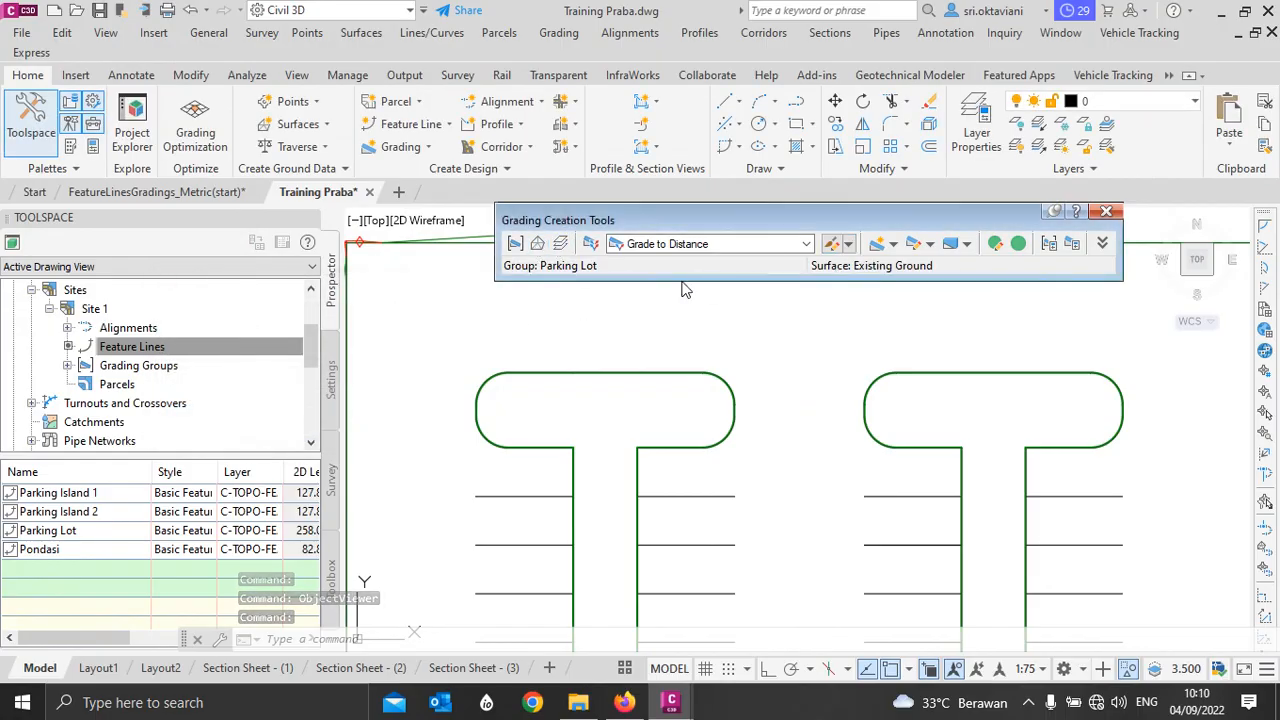
Step: Make Parking Island the active grading group and assign Existing Ground as its target surface
left_click(328, 308)
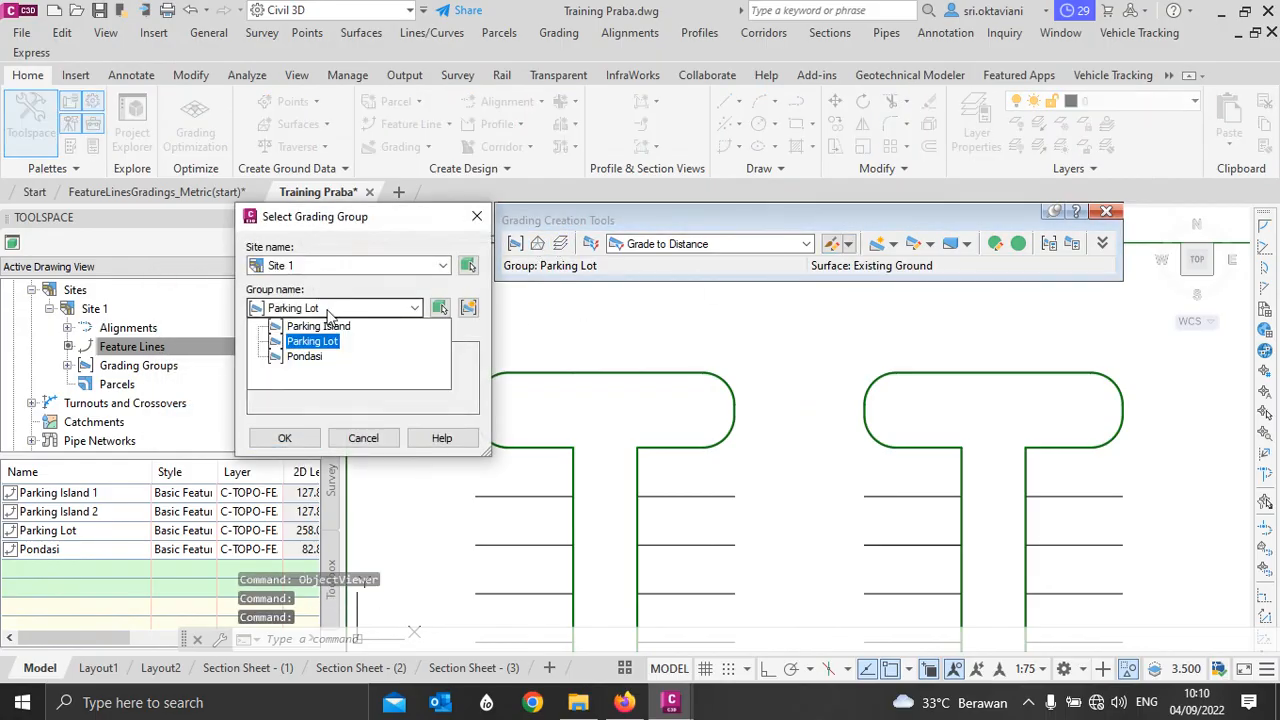
left_click(300, 328)
left_click(284, 436)
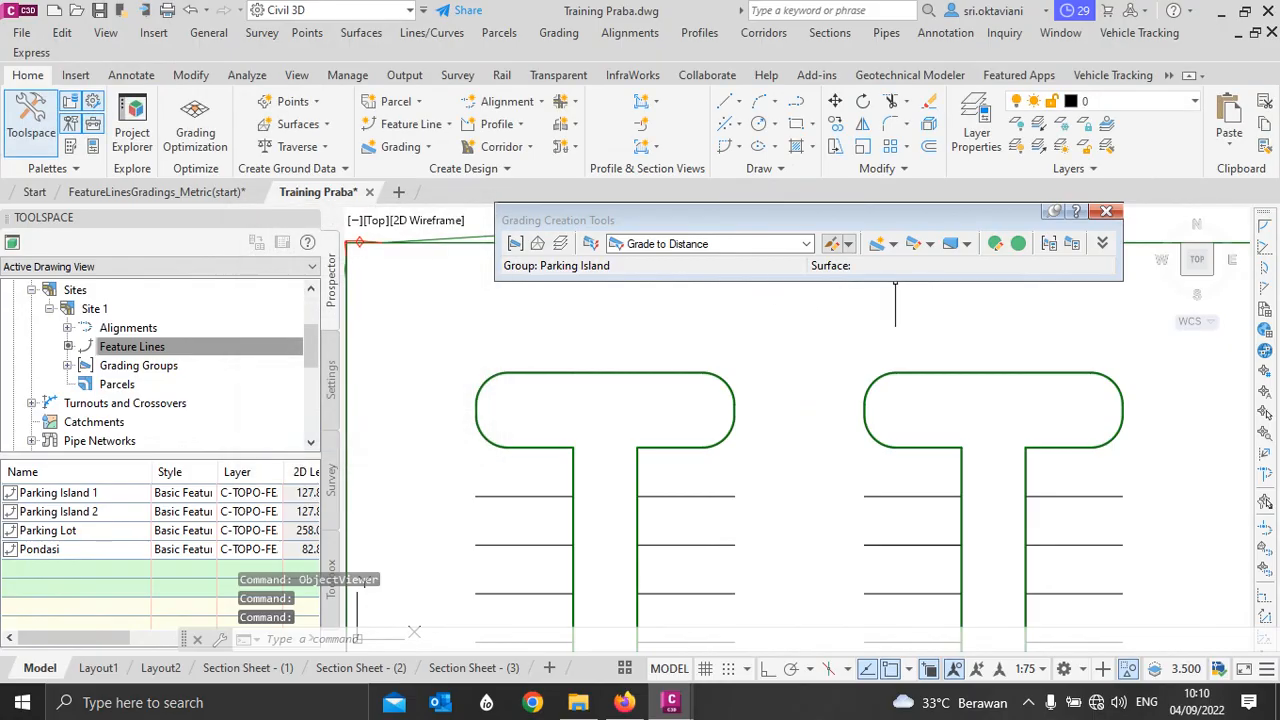
left_click(540, 246)
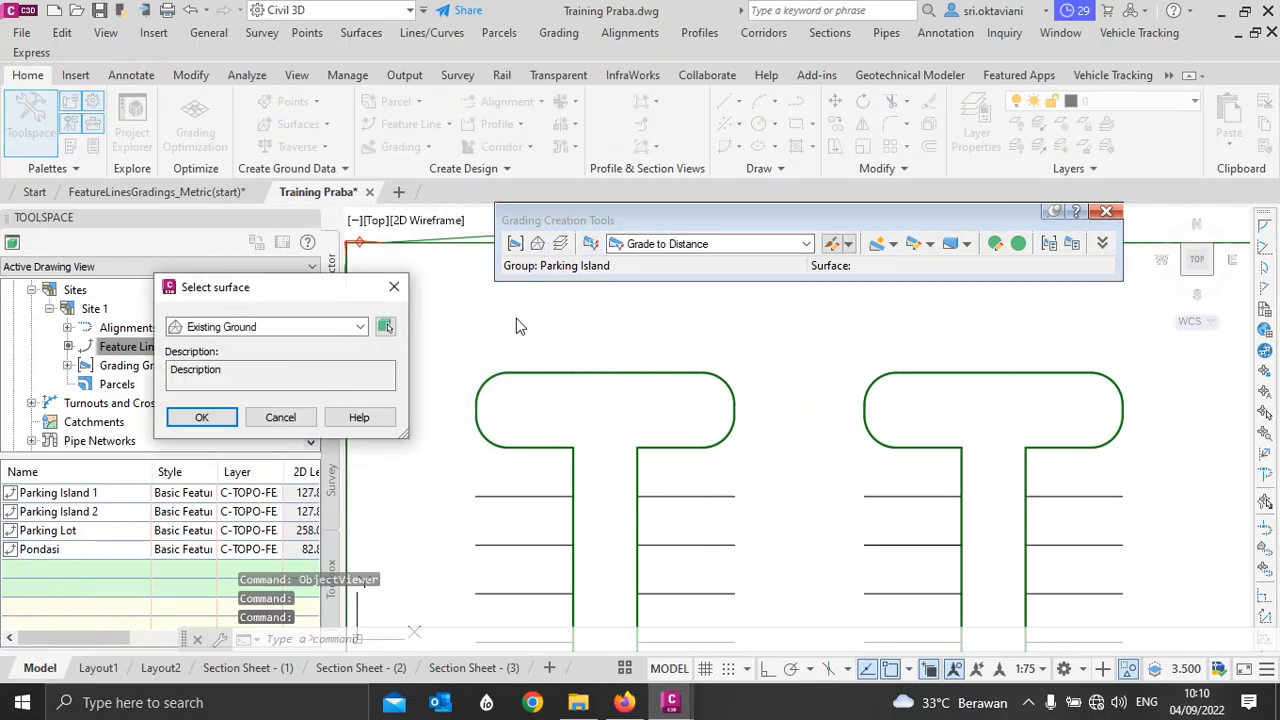
left_click(203, 415)
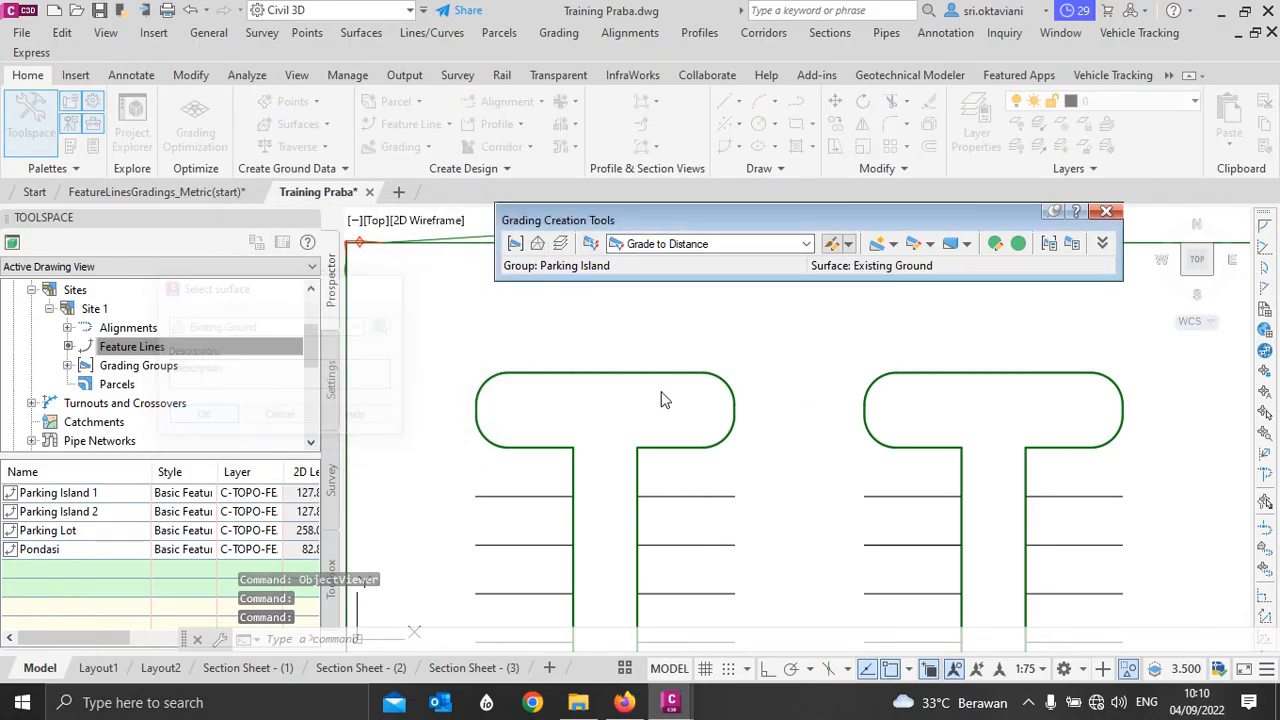
Step: Create grading infills inside both parking islands
left_click(894, 244)
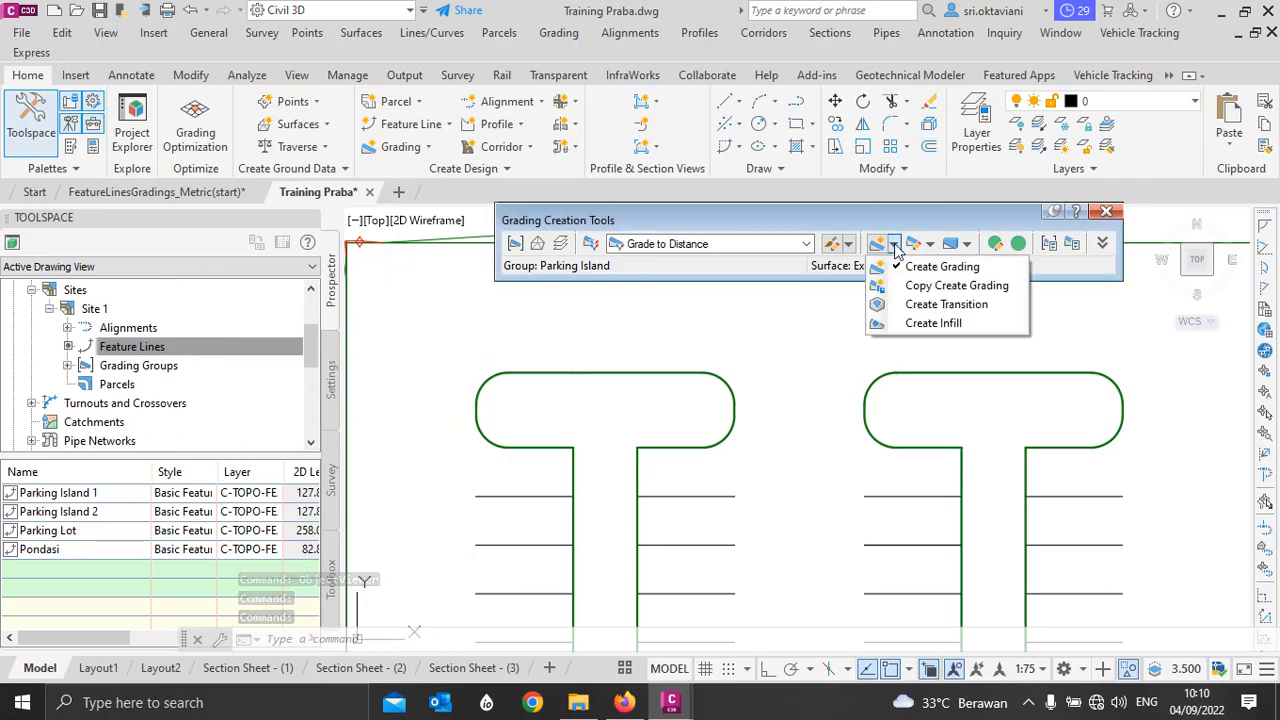
left_click(930, 323)
scroll(740, 300, "down", 4)
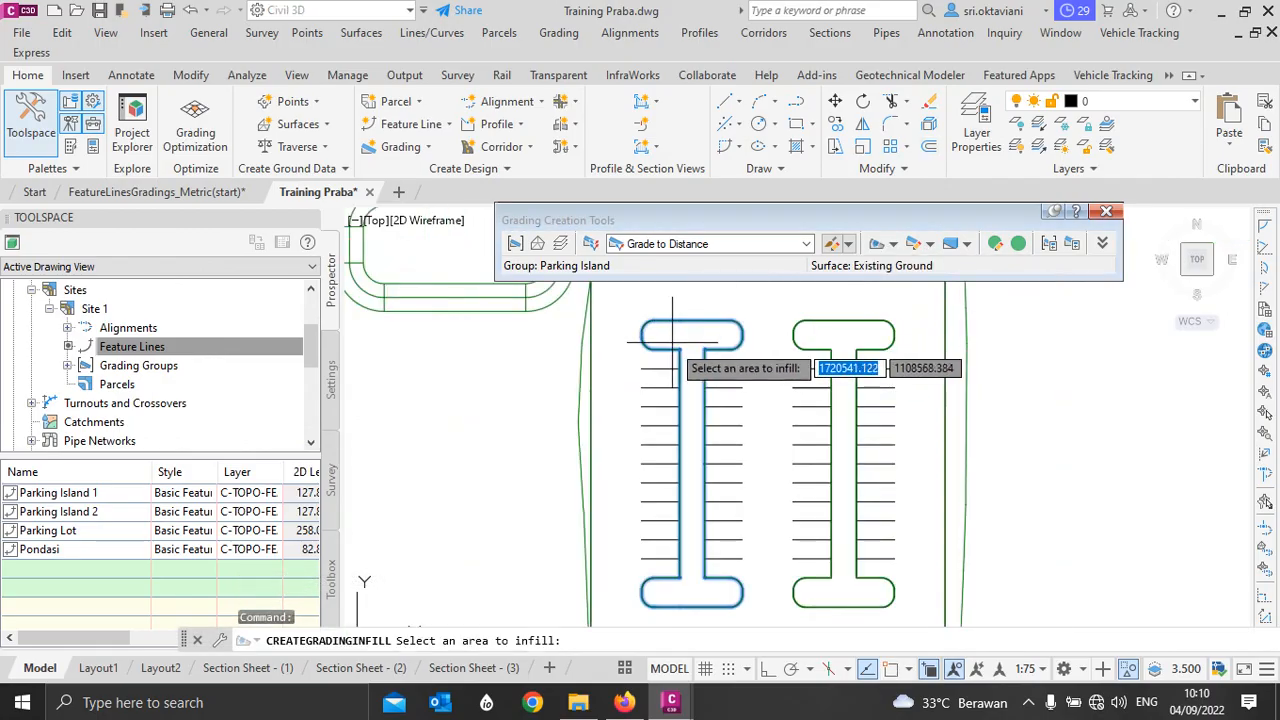
left_click(686, 340)
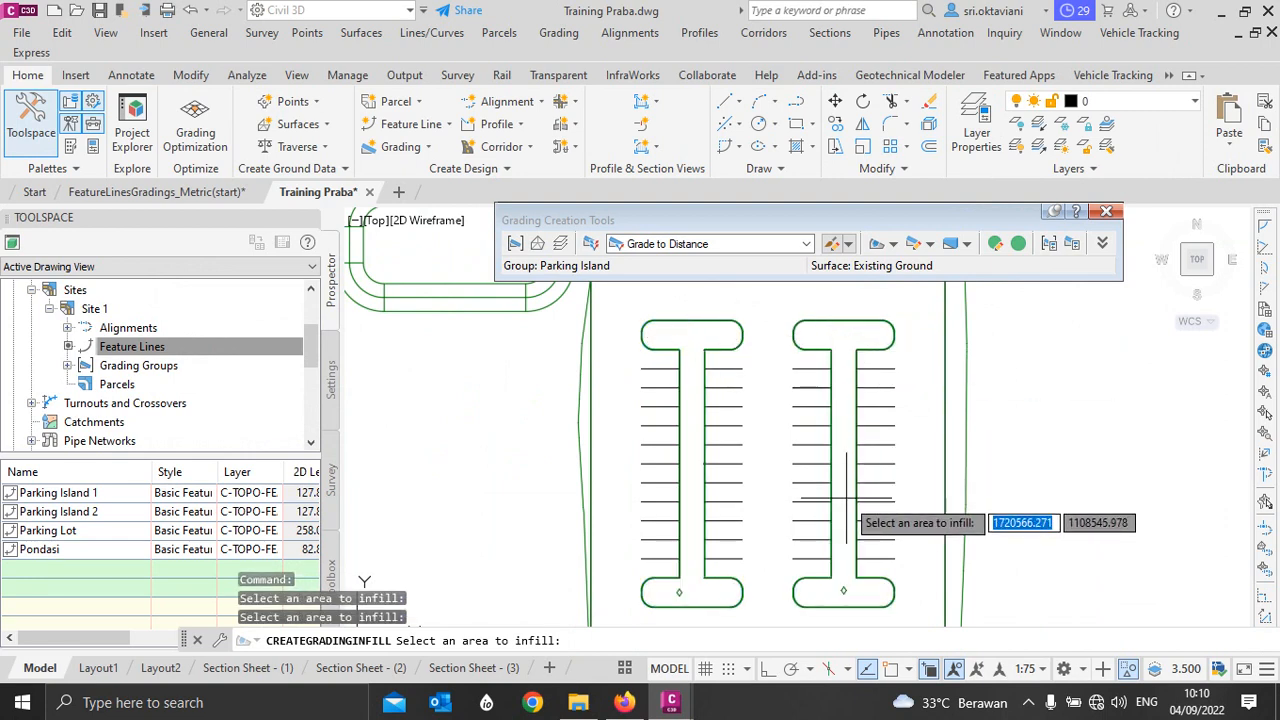
left_click(848, 540)
key("Escape")
scroll(678, 592, "up", 4)
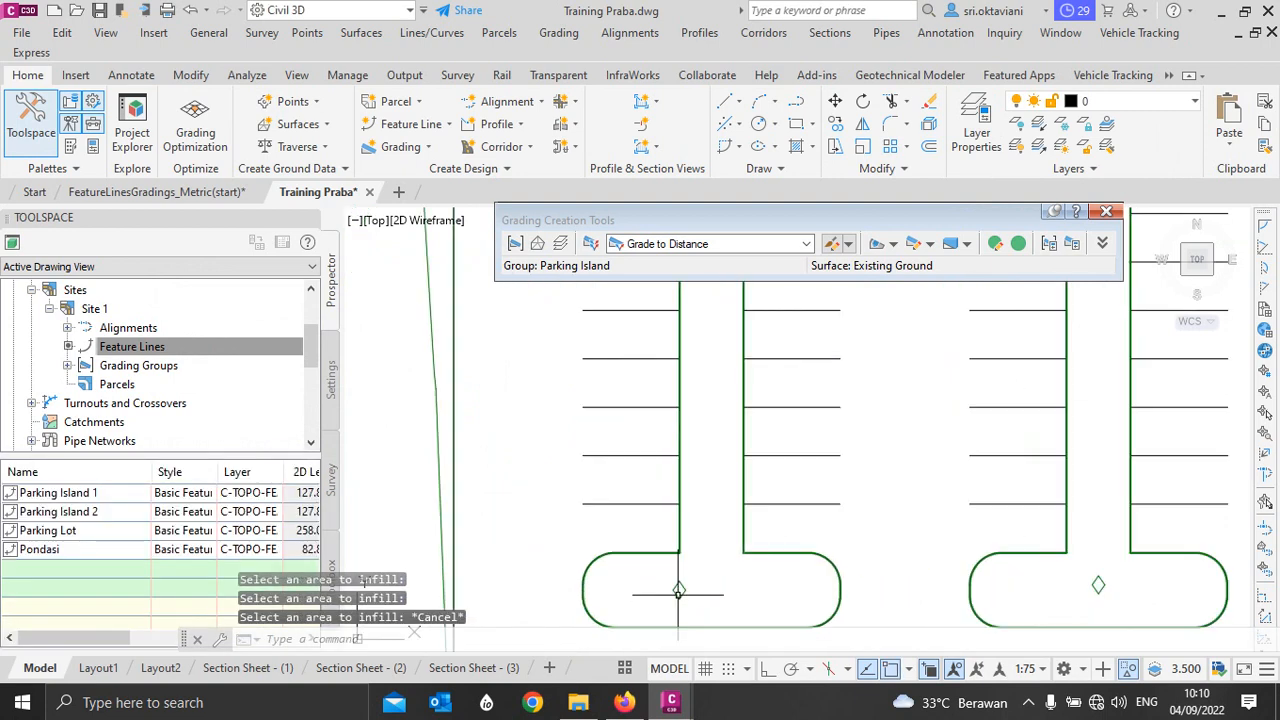
Step: Select the infills and edge gradings of both parking islands and open them together in the Object Viewer
left_click(678, 590)
left_click(1096, 584)
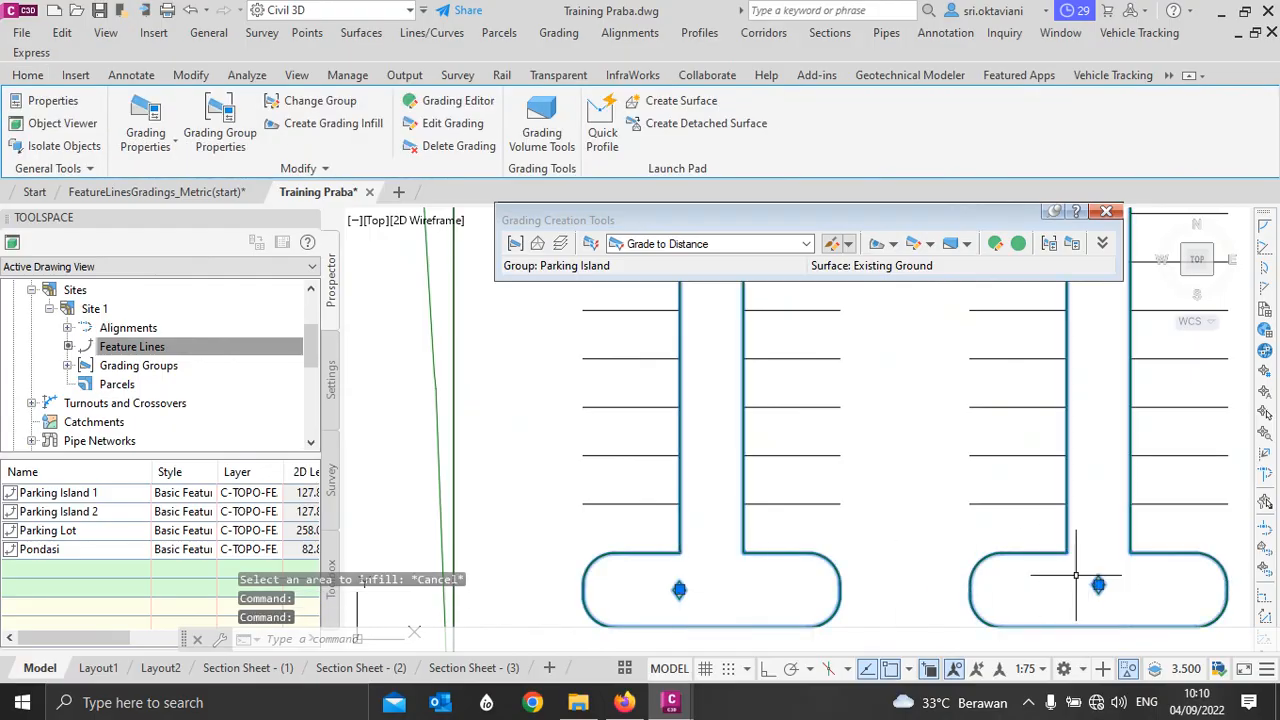
scroll(1068, 549, "up", 4)
scroll(1054, 556, "up", 6)
left_click(1064, 572)
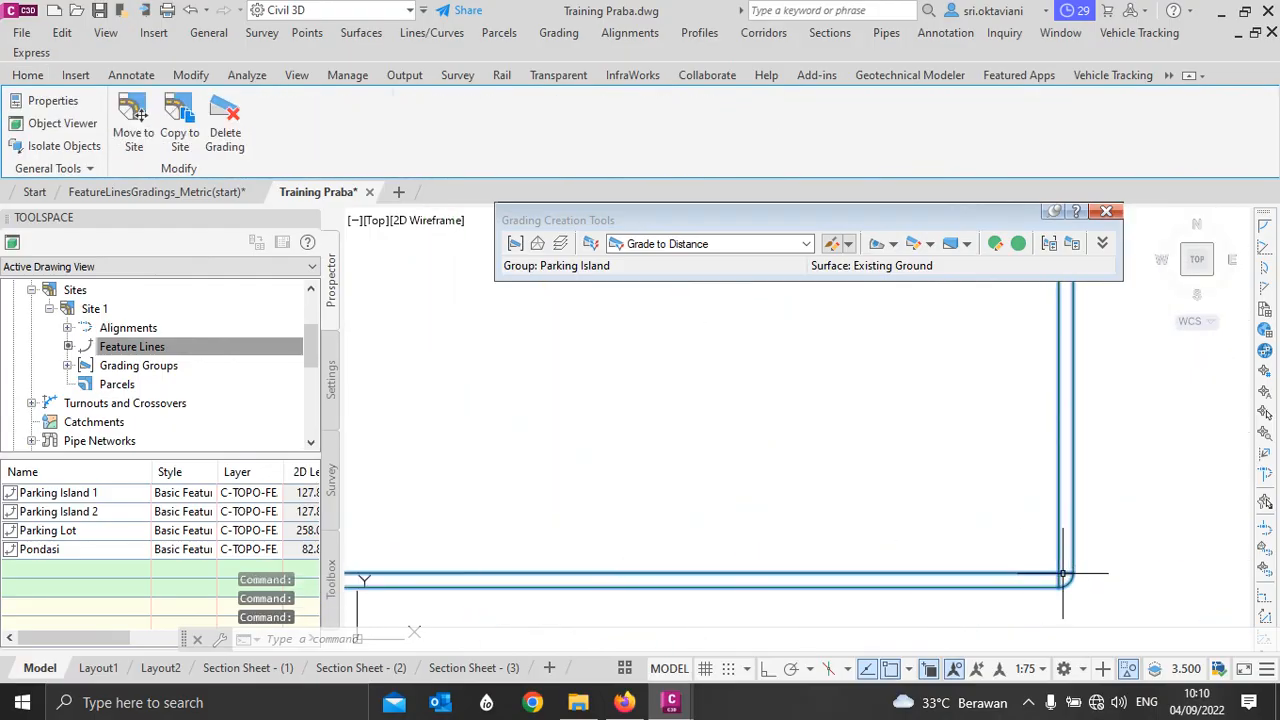
scroll(1019, 570, "down", 6)
scroll(620, 517, "down", 3)
scroll(646, 514, "up", 6)
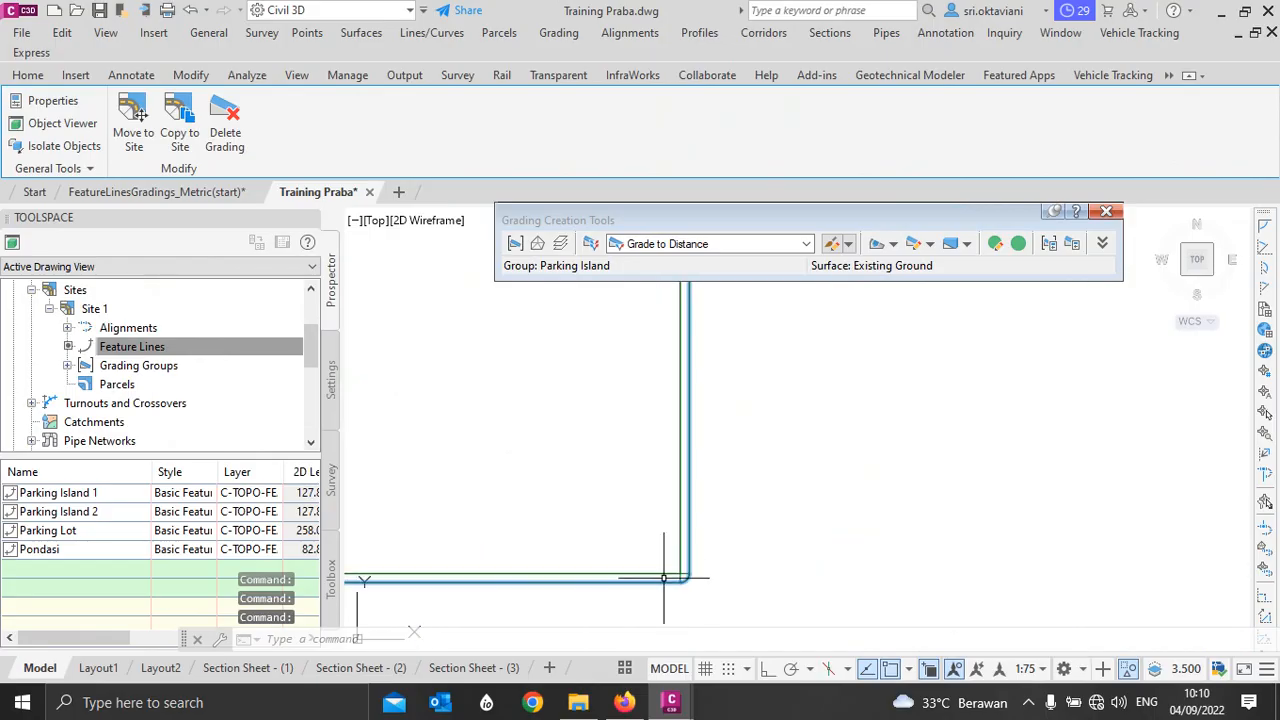
scroll(687, 573, "down", 5)
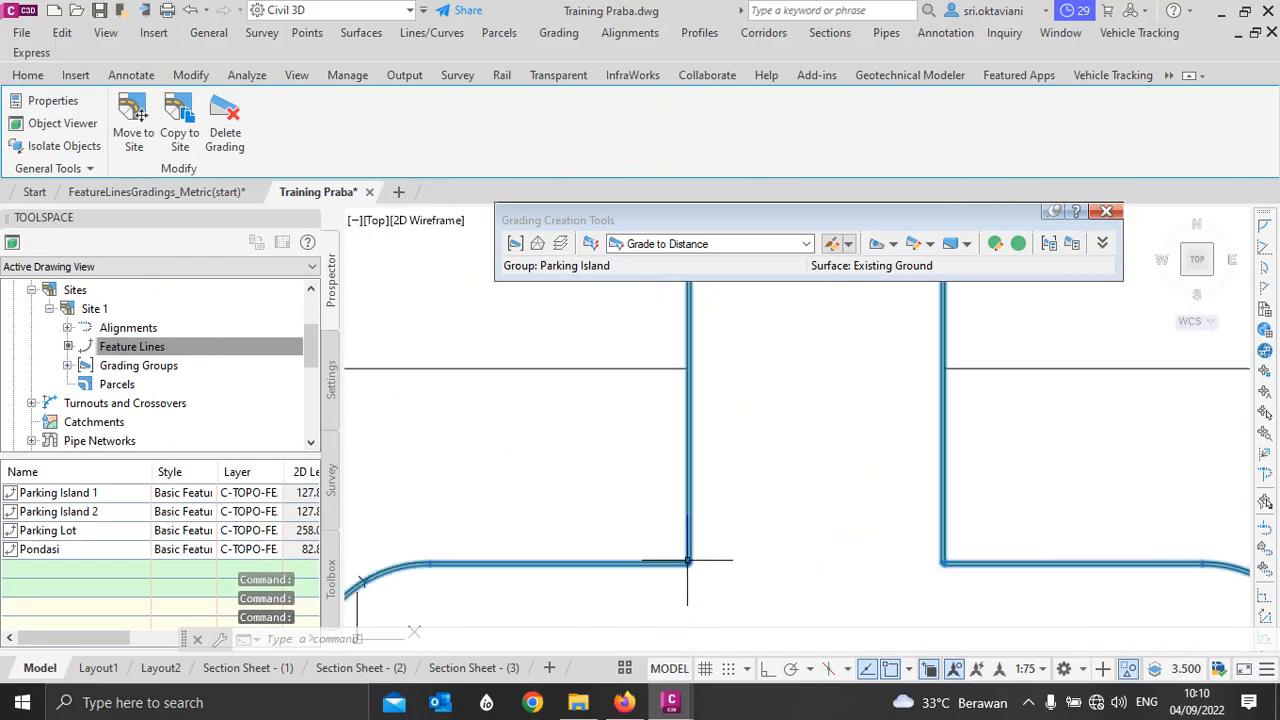
right_click(648, 487)
left_click(683, 421)
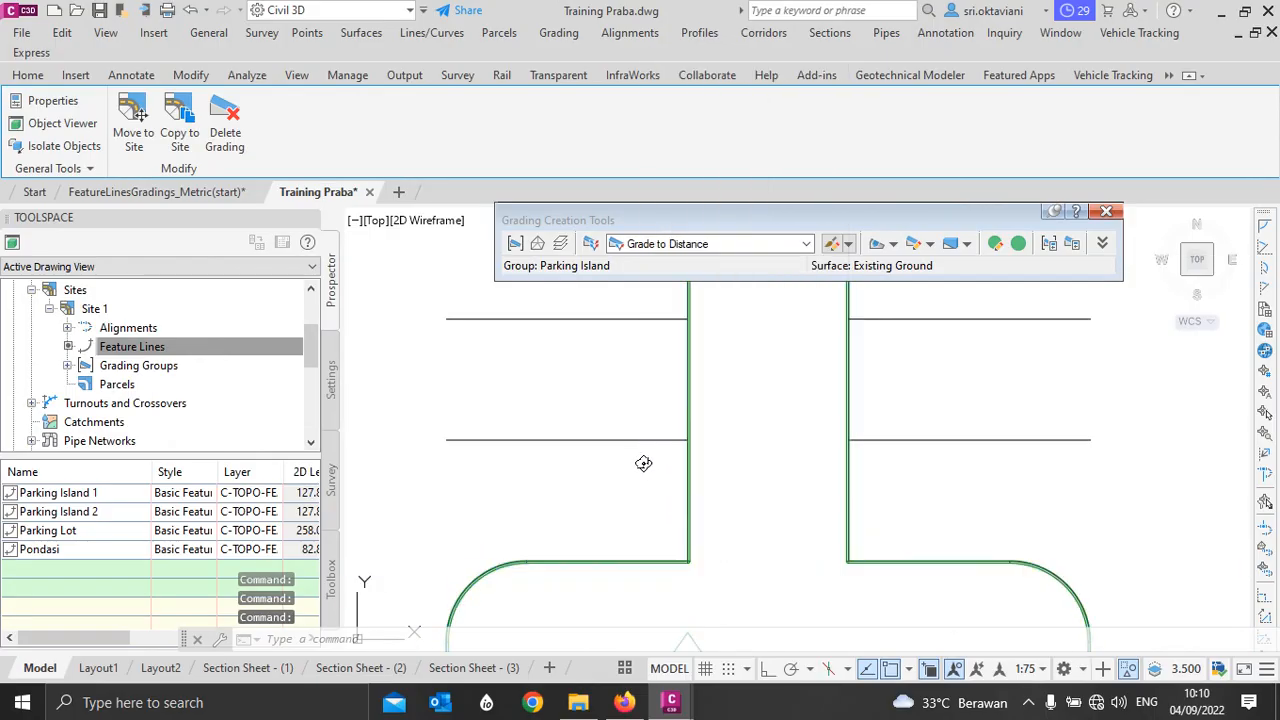
Step: Inspect the infilled parking islands from tilted 3D angles in the Object Viewer, and close it
left_click_drag(624, 495, 680, 431)
scroll(683, 370, "down", 4)
left_click_drag(683, 367, 643, 363)
scroll(629, 394, "up", 5)
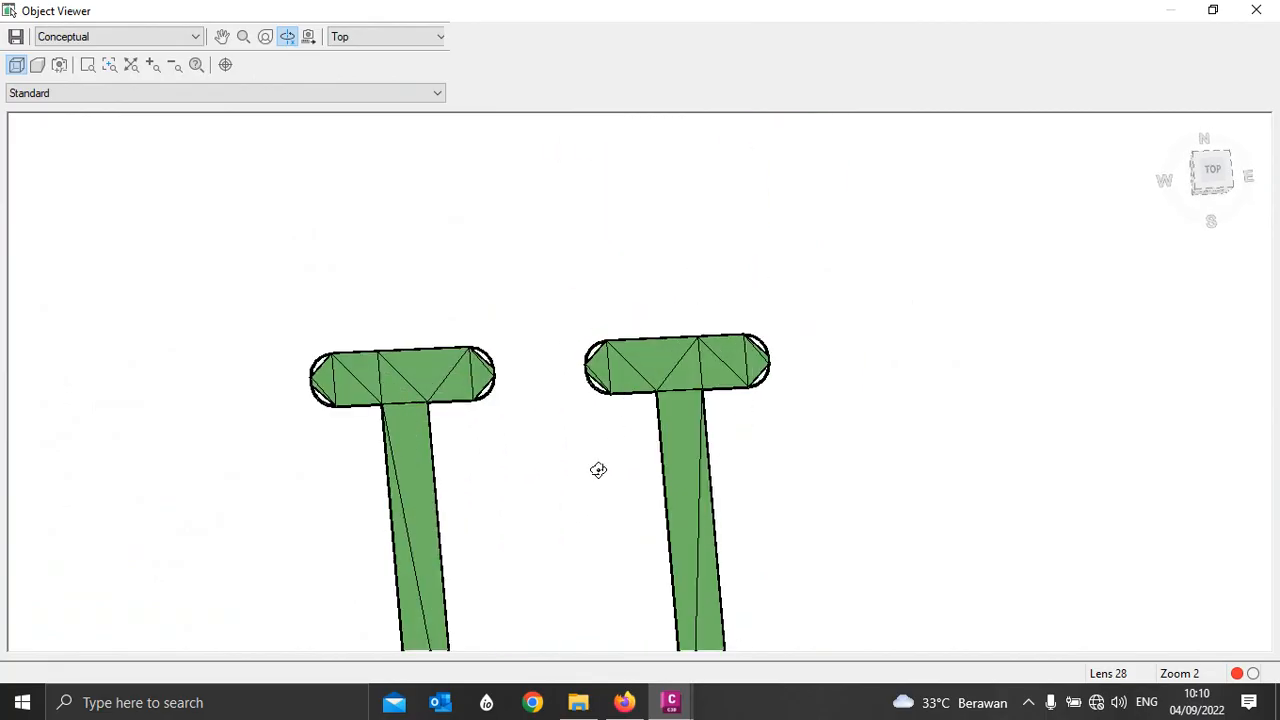
scroll(620, 363, "down", 3)
scroll(583, 431, "up", 3)
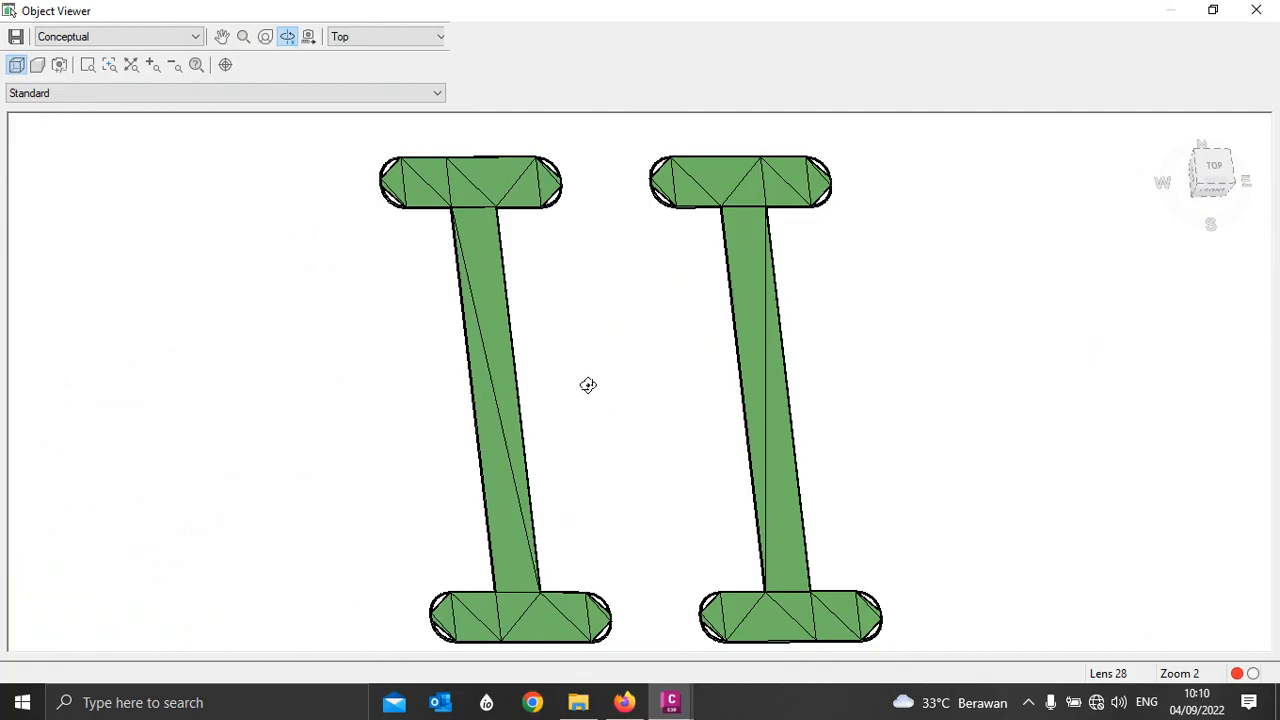
left_click(1259, 11)
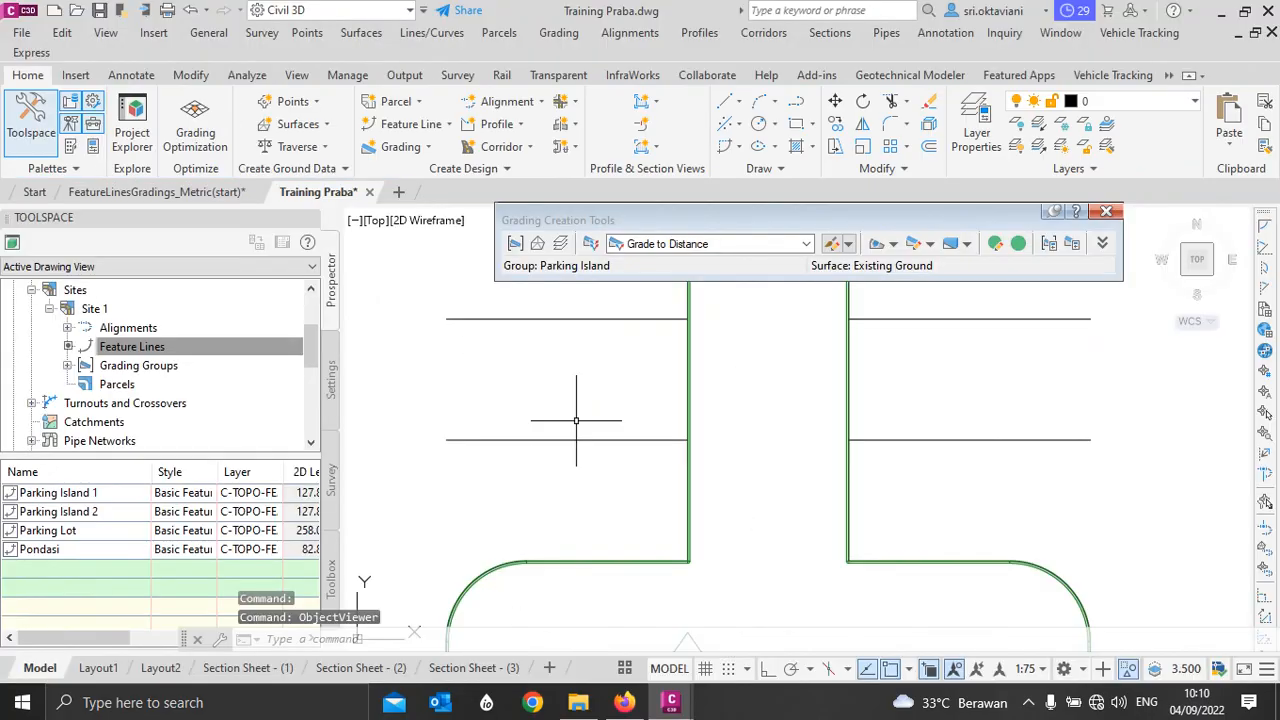
Step: Expand the grading groups of Site 1 and select the Parking Lot group
scroll(718, 384, "down", 4)
middle_click_drag(791, 343, 731, 590)
scroll(768, 480, "down", 2)
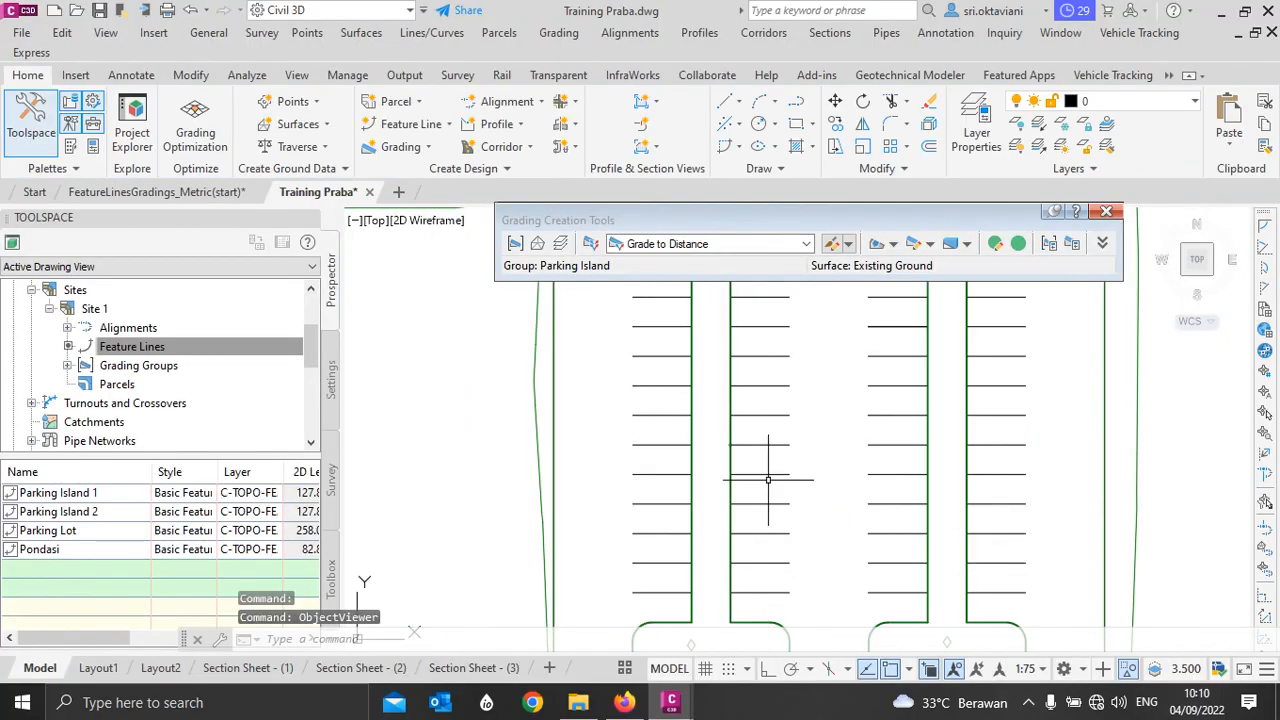
middle_click_drag(741, 423, 769, 508)
middle_click_drag(703, 352, 721, 443)
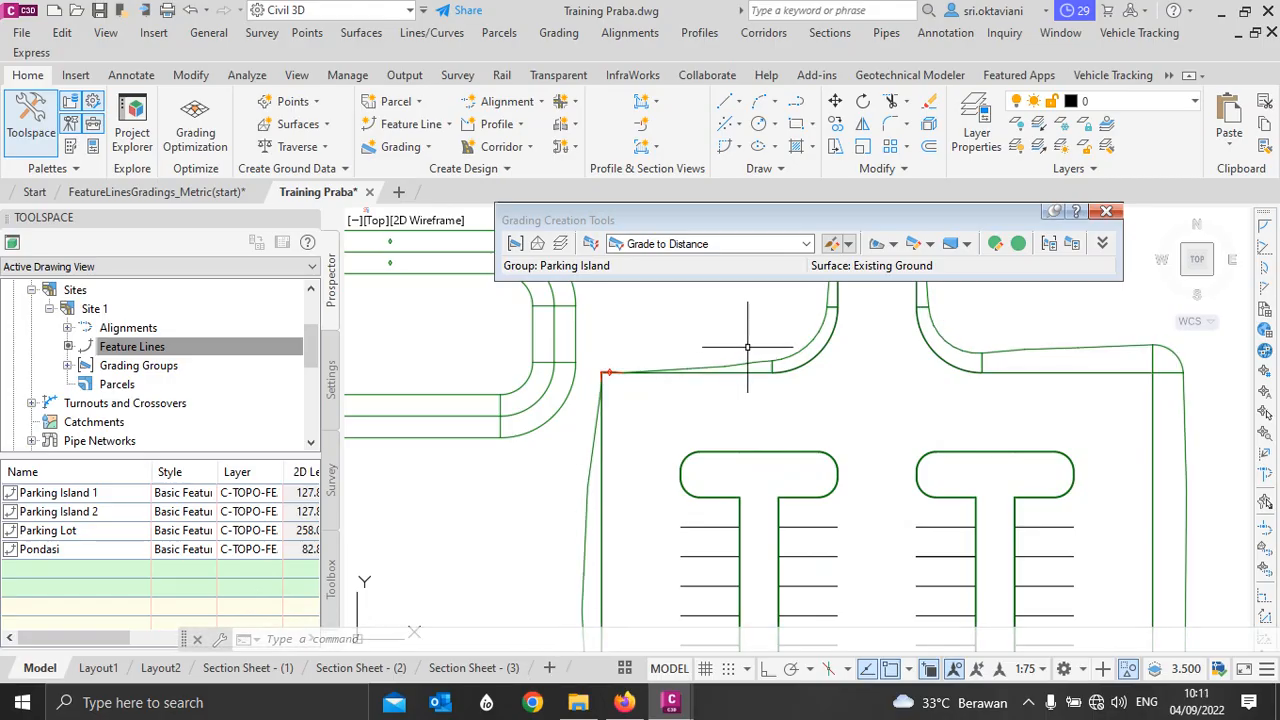
scroll(810, 470, "down", 2)
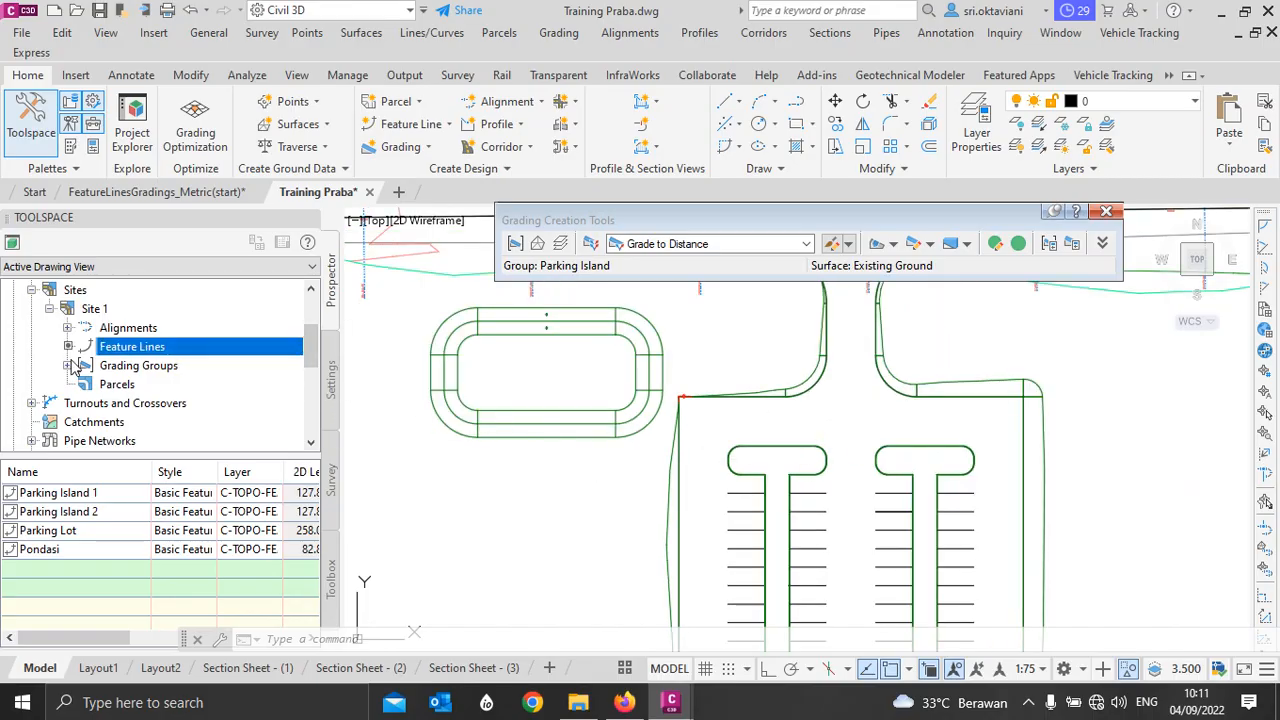
left_click(130, 367)
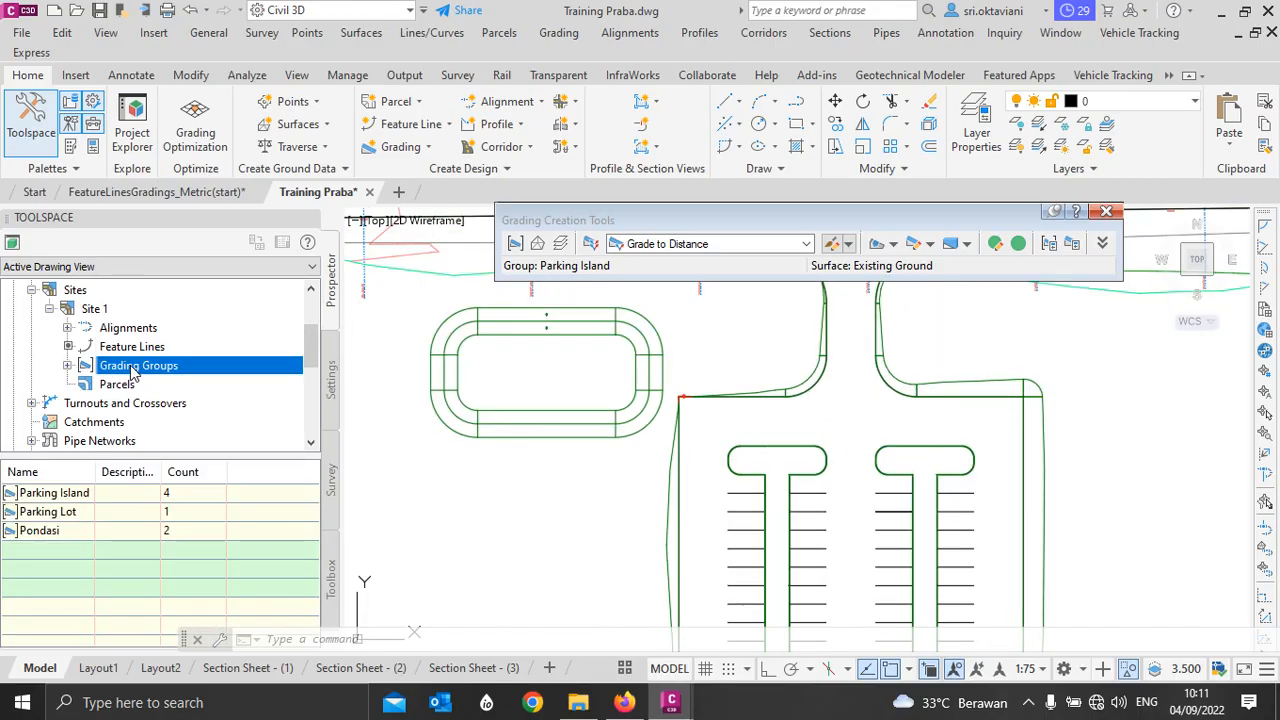
left_click(125, 349)
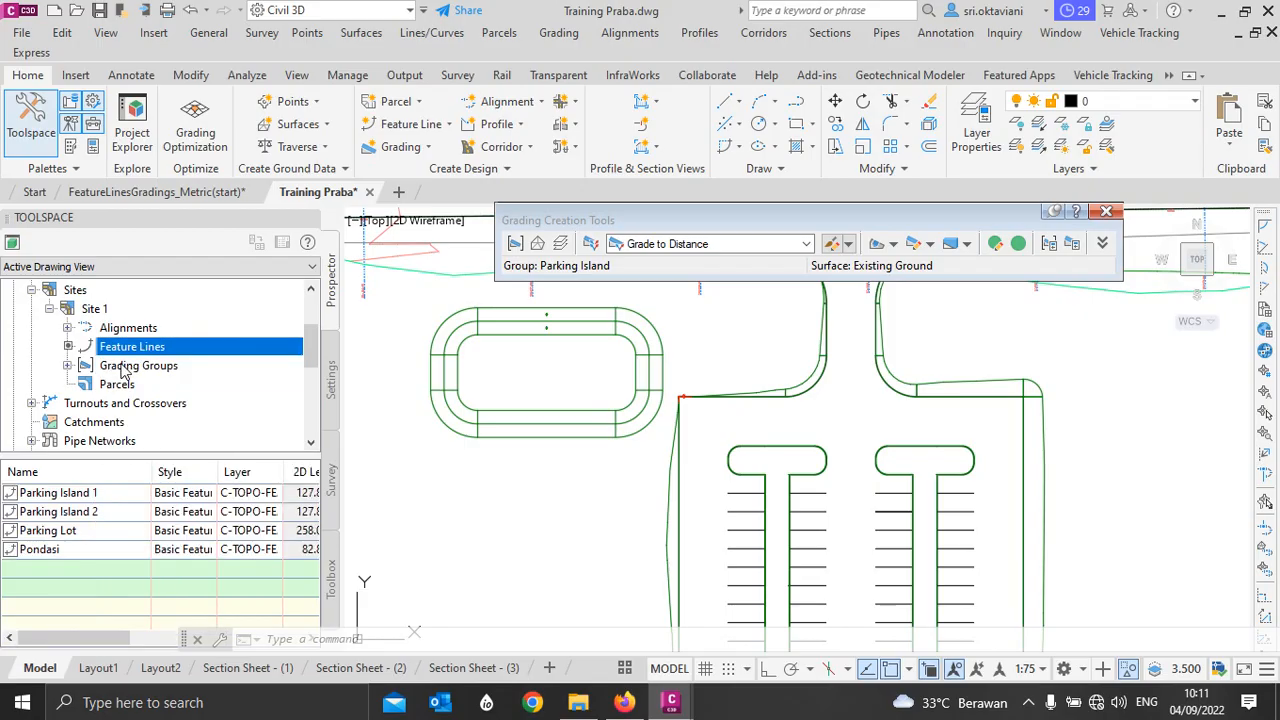
left_click(126, 368)
left_click(67, 366)
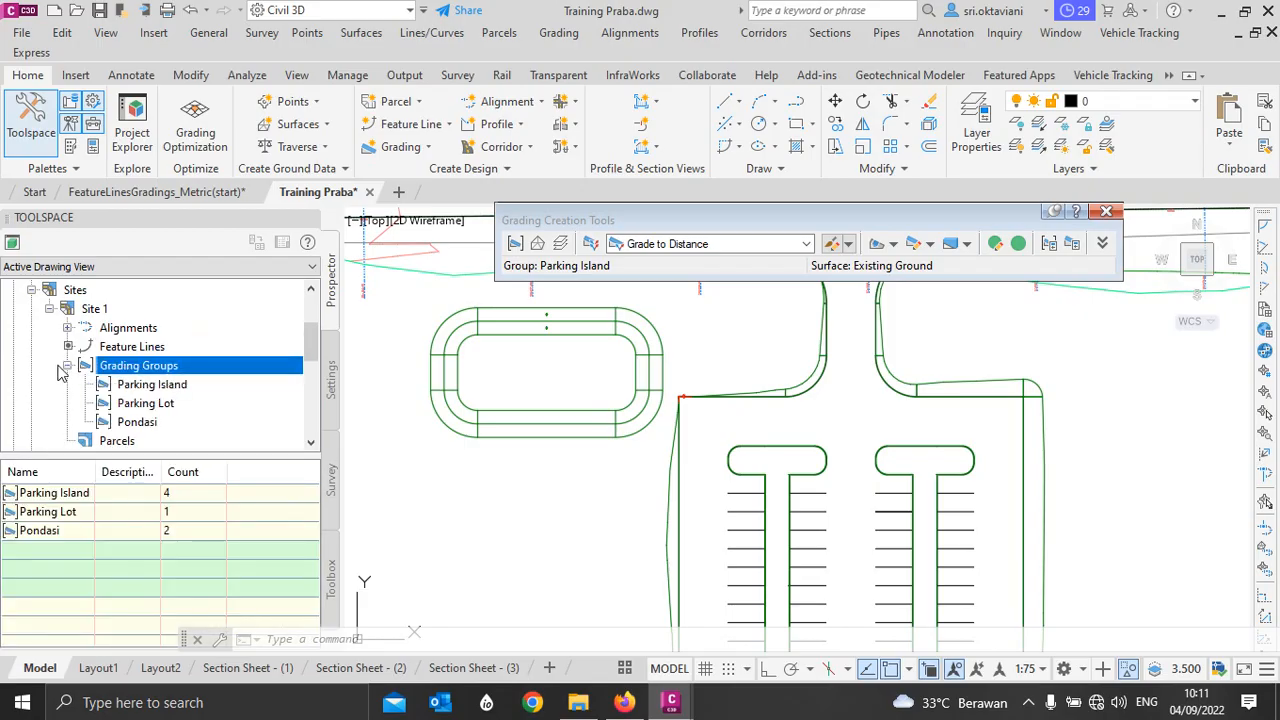
left_click(150, 404)
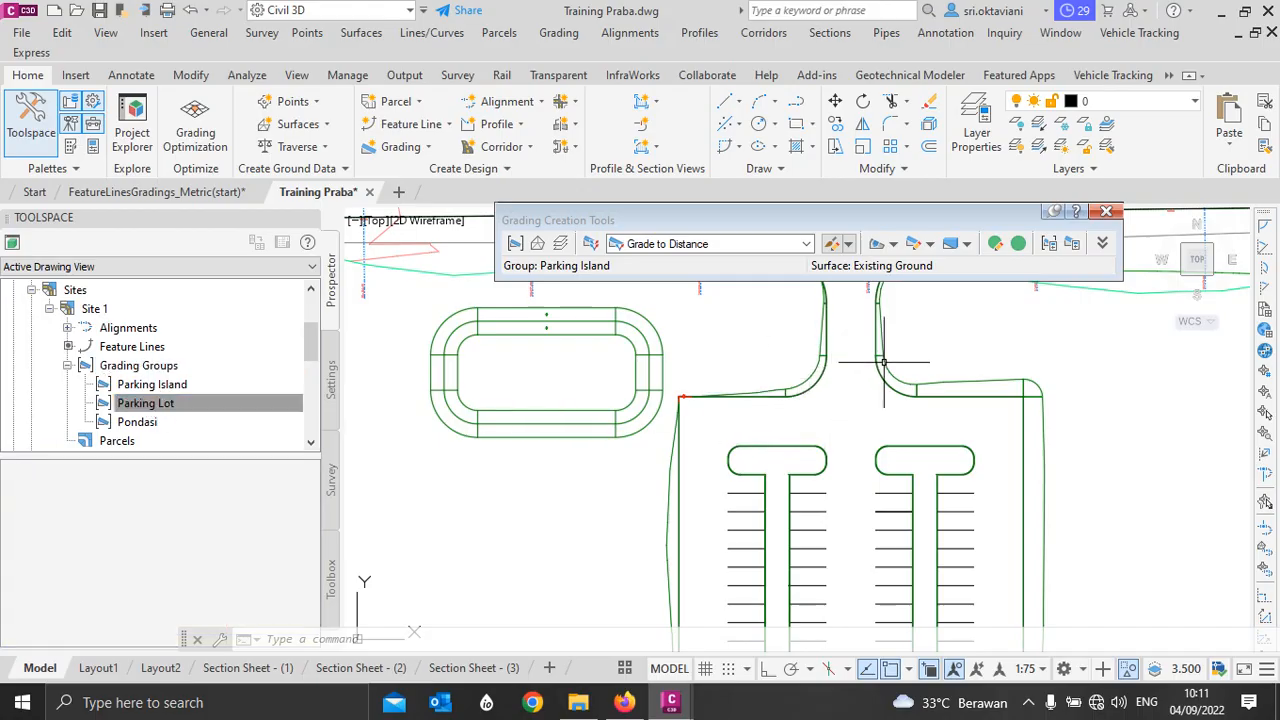
Step: Enable automatic surface creation for the Parking Lot grading group, creating a TIN surface named Parking Lot in style Contours 1m and 5m (Design)
scroll(885, 370, "up", 4)
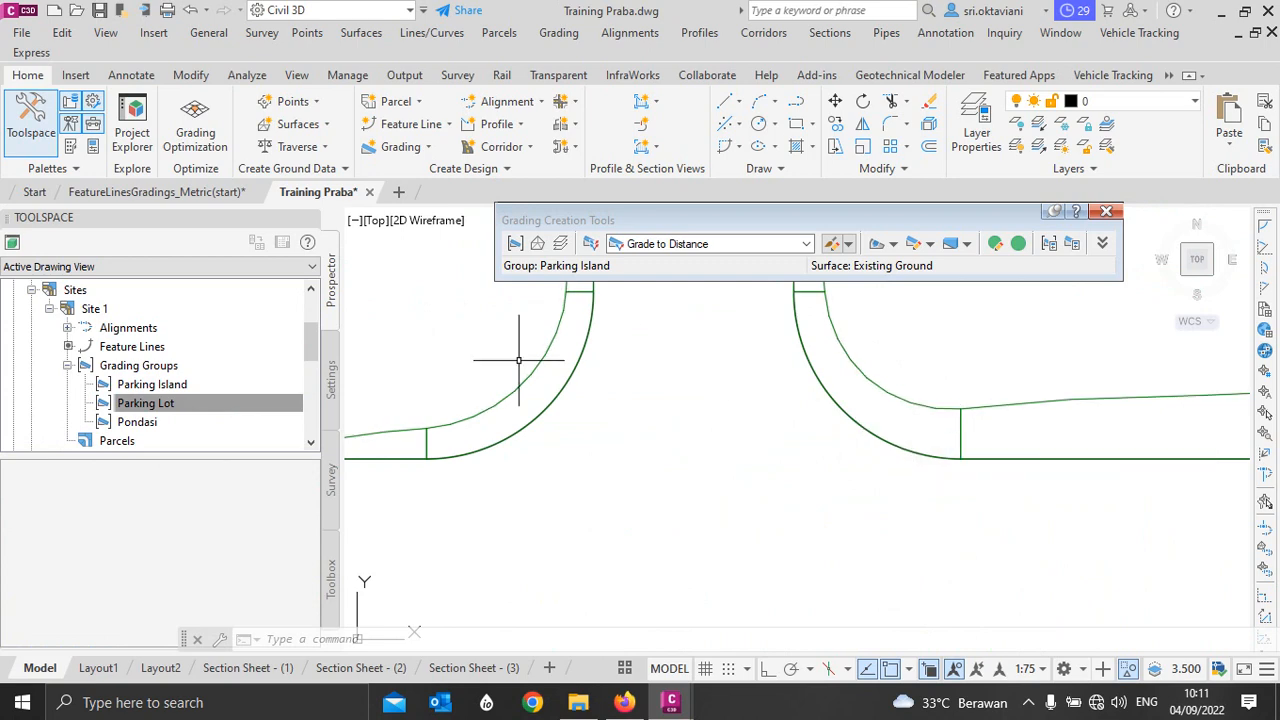
right_click(188, 410)
left_click(274, 424)
left_click(395, 348)
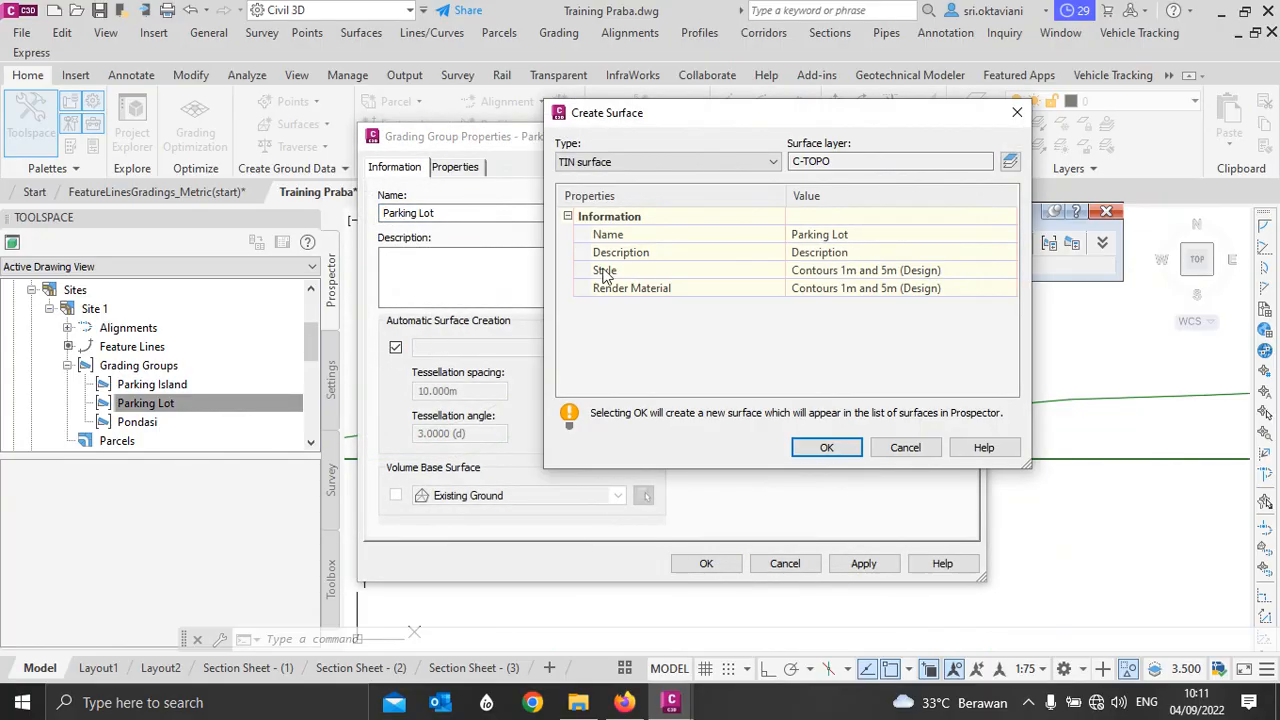
left_click(869, 236)
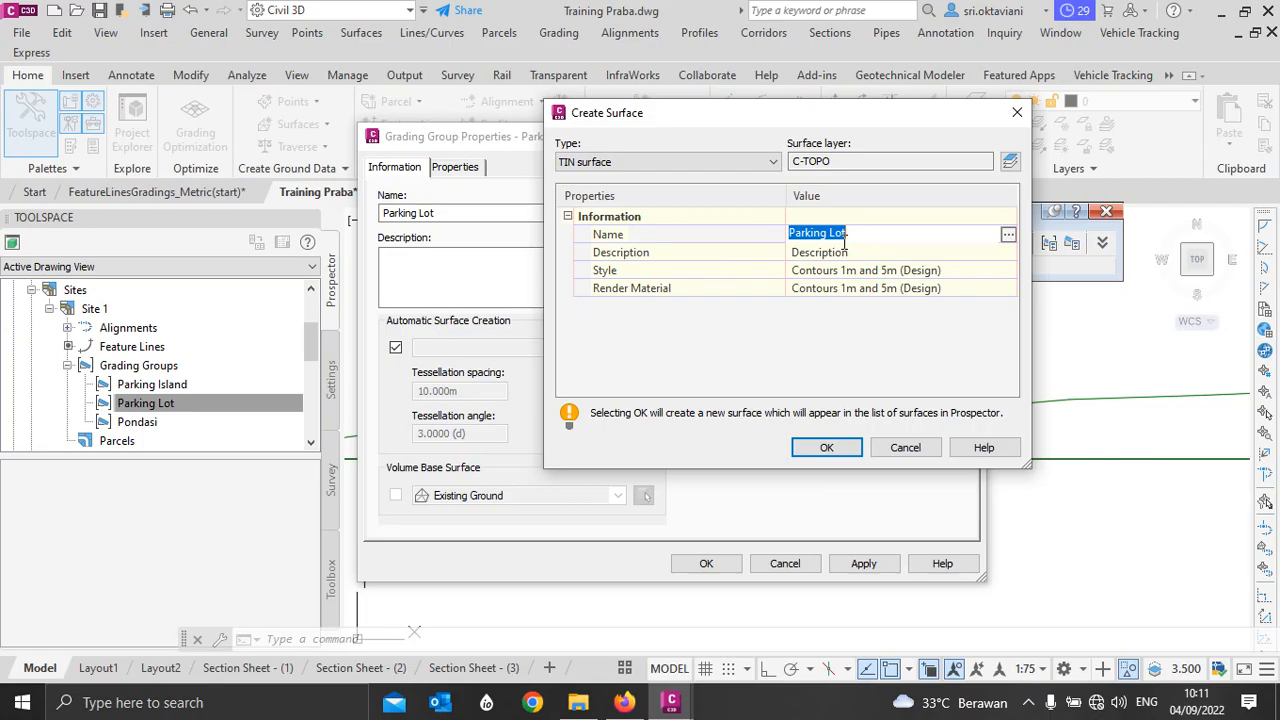
left_click(827, 447)
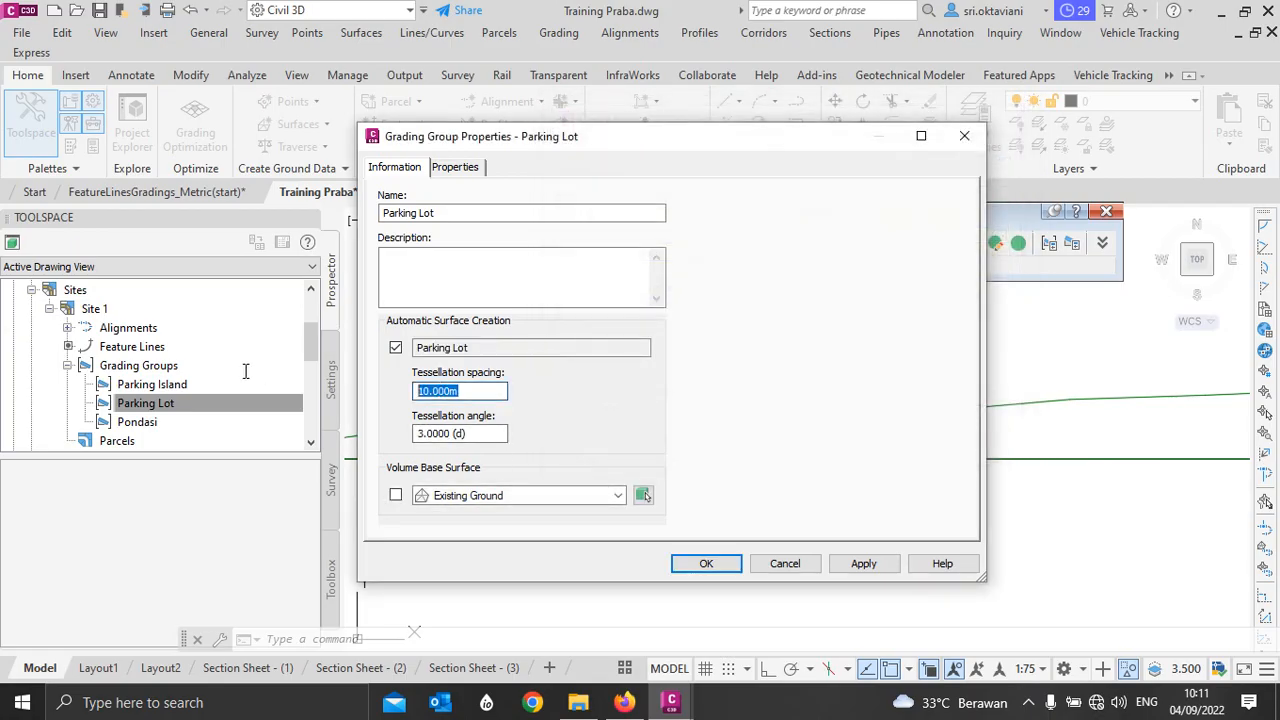
Step: Set the Parking Lot group's tessellation spacing to 1 m and use Existing Ground as its volume base surface
type("1")
left_click(395, 496)
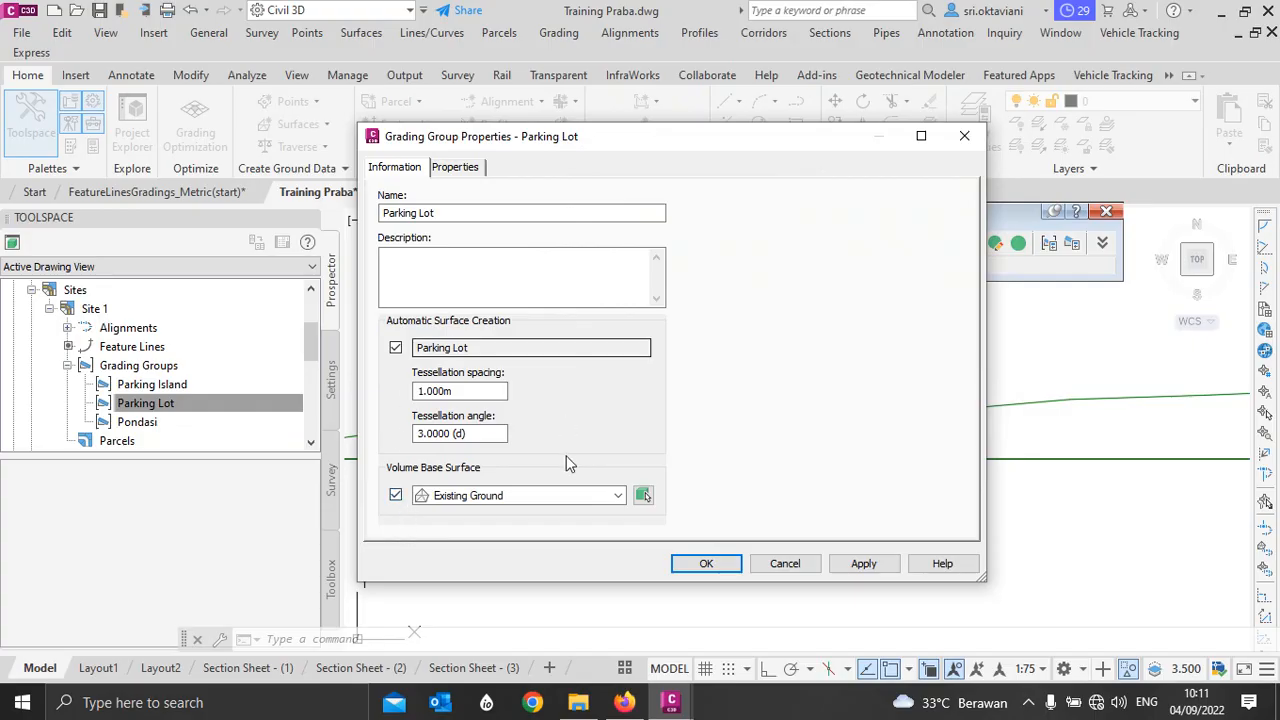
left_click(706, 566)
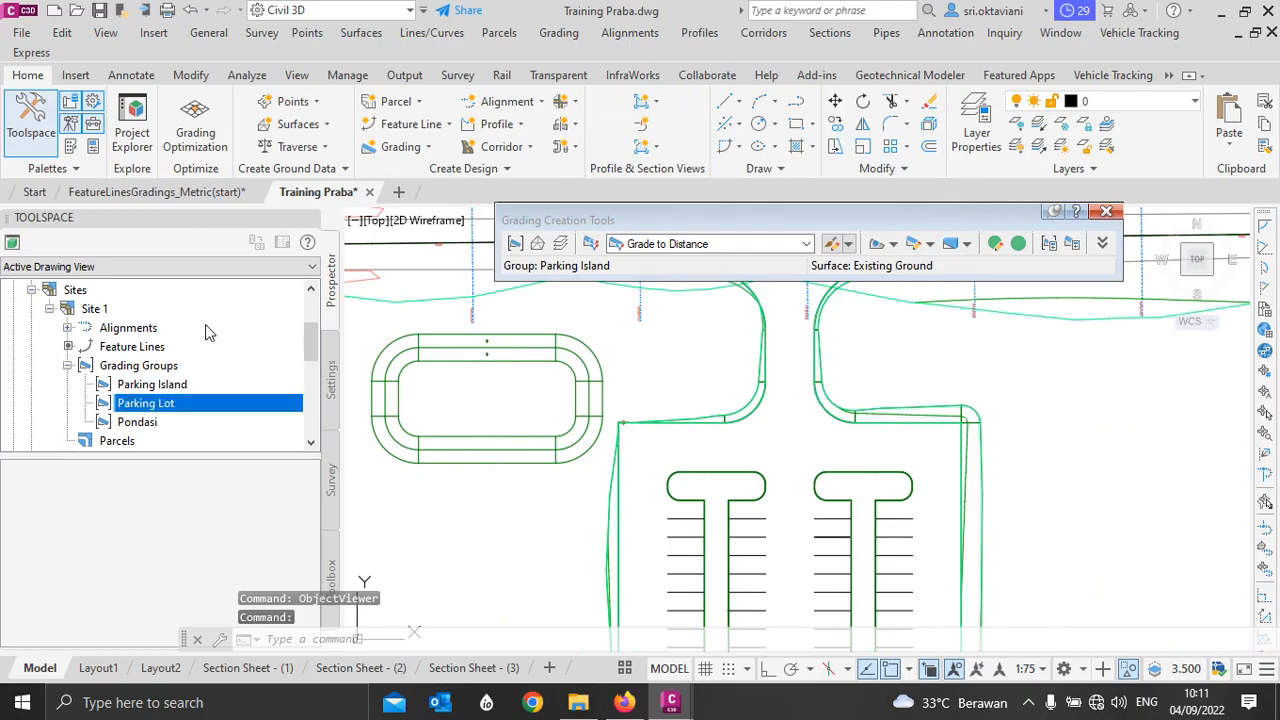
Step: Expand the drawing's surfaces, rebuild the Existing Ground surface, and close the event log
scroll(117, 346, "up", 3)
left_click(32, 346)
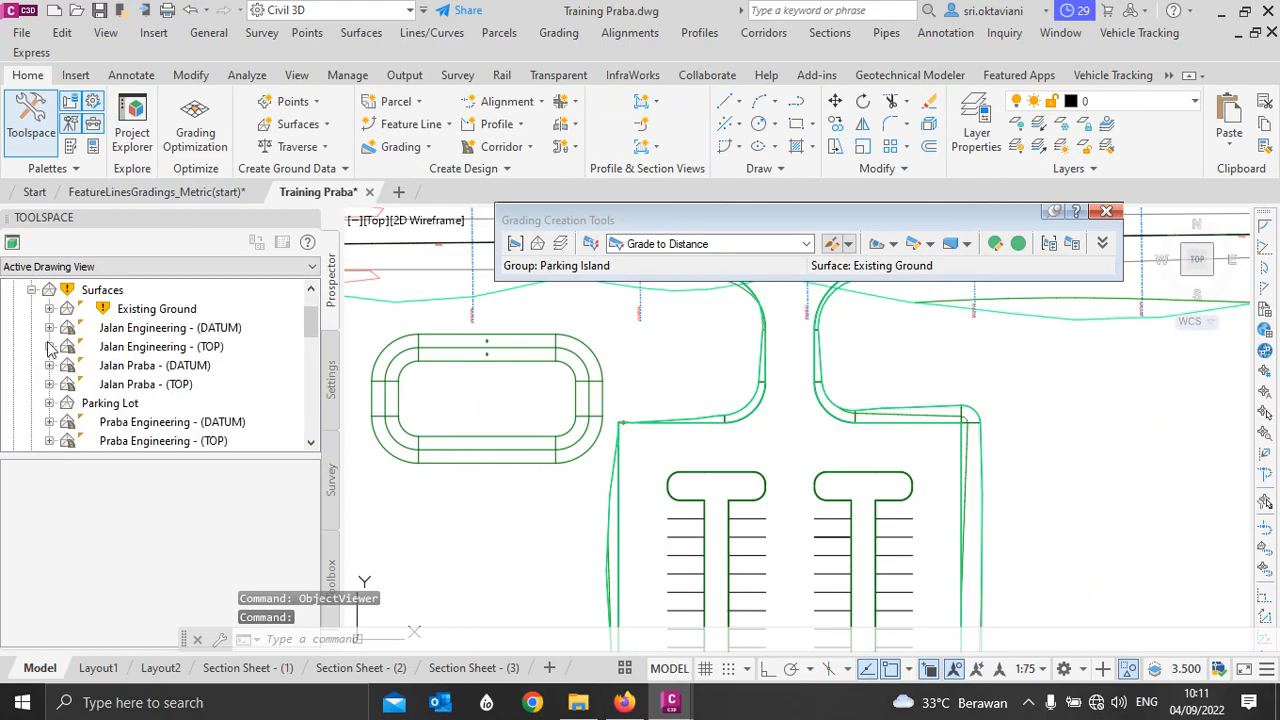
left_click(133, 405)
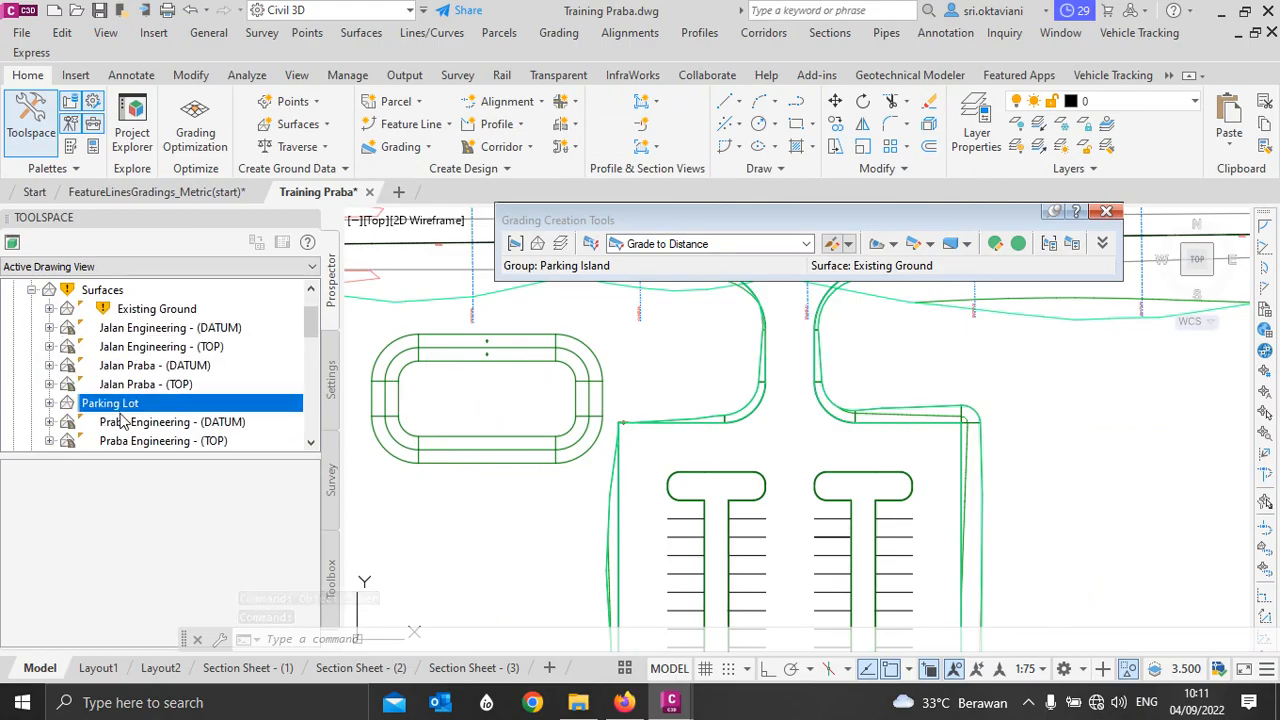
left_click(150, 310)
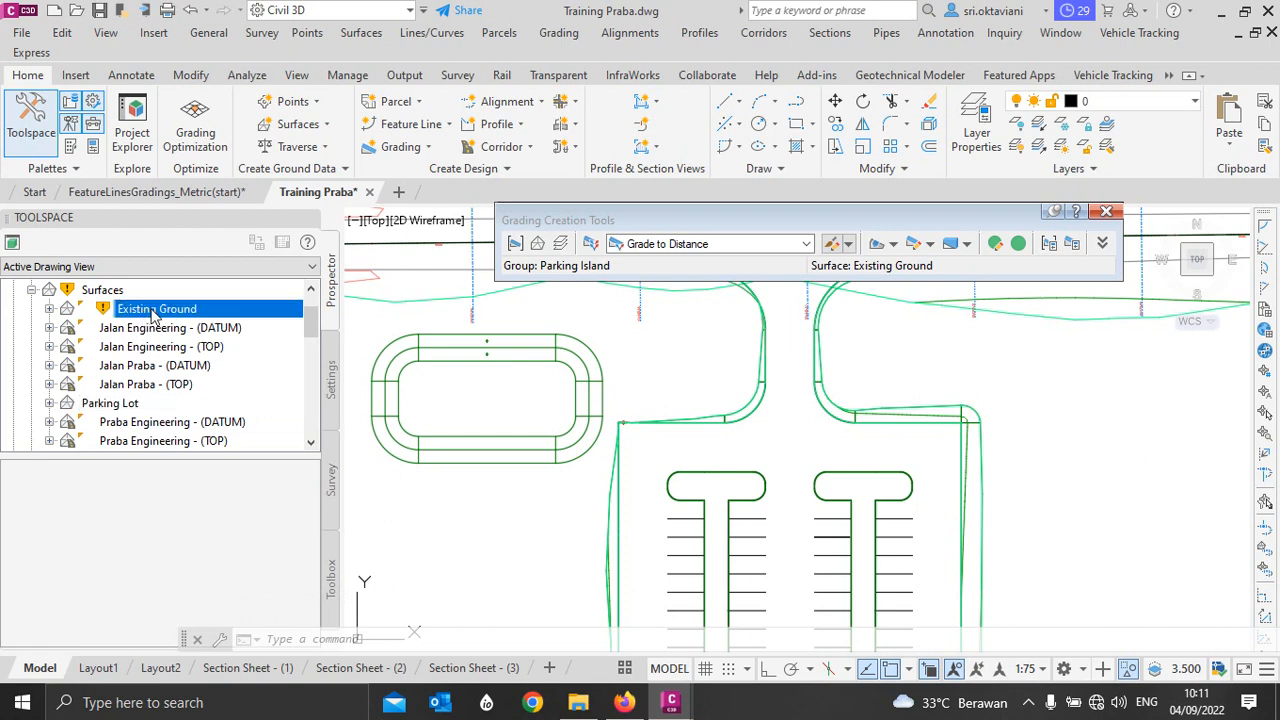
right_click(134, 312)
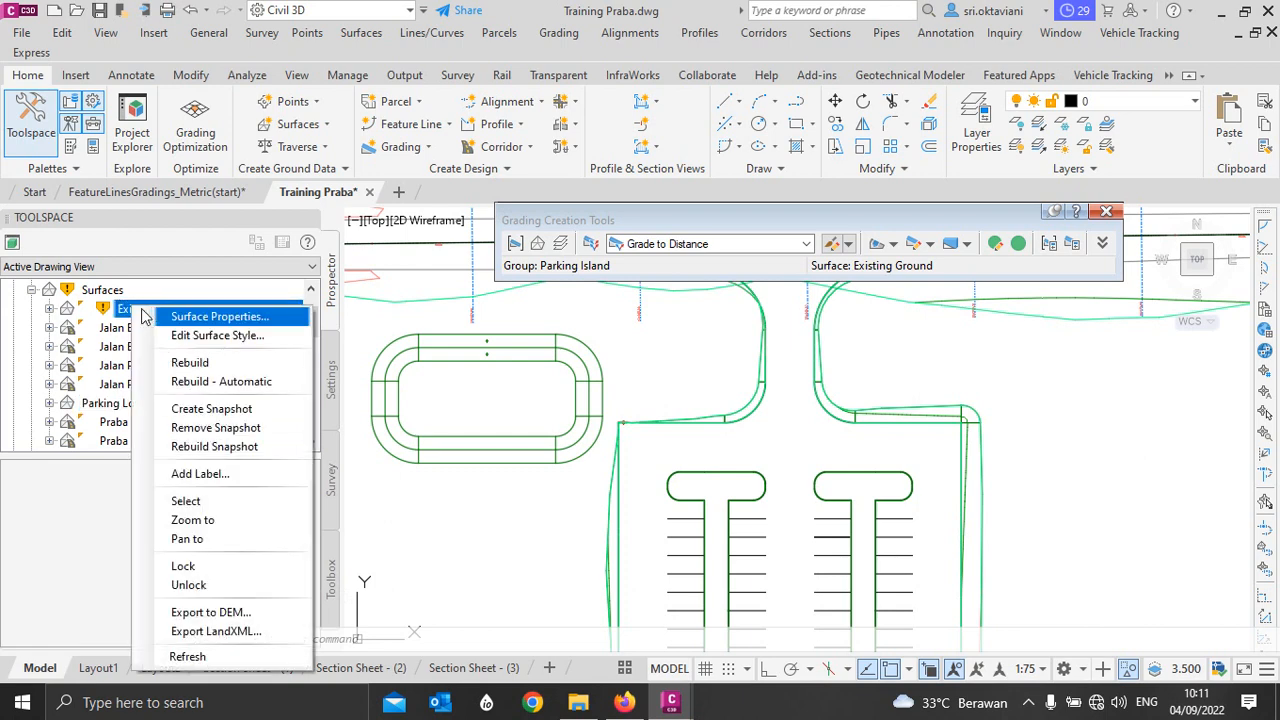
left_click(185, 364)
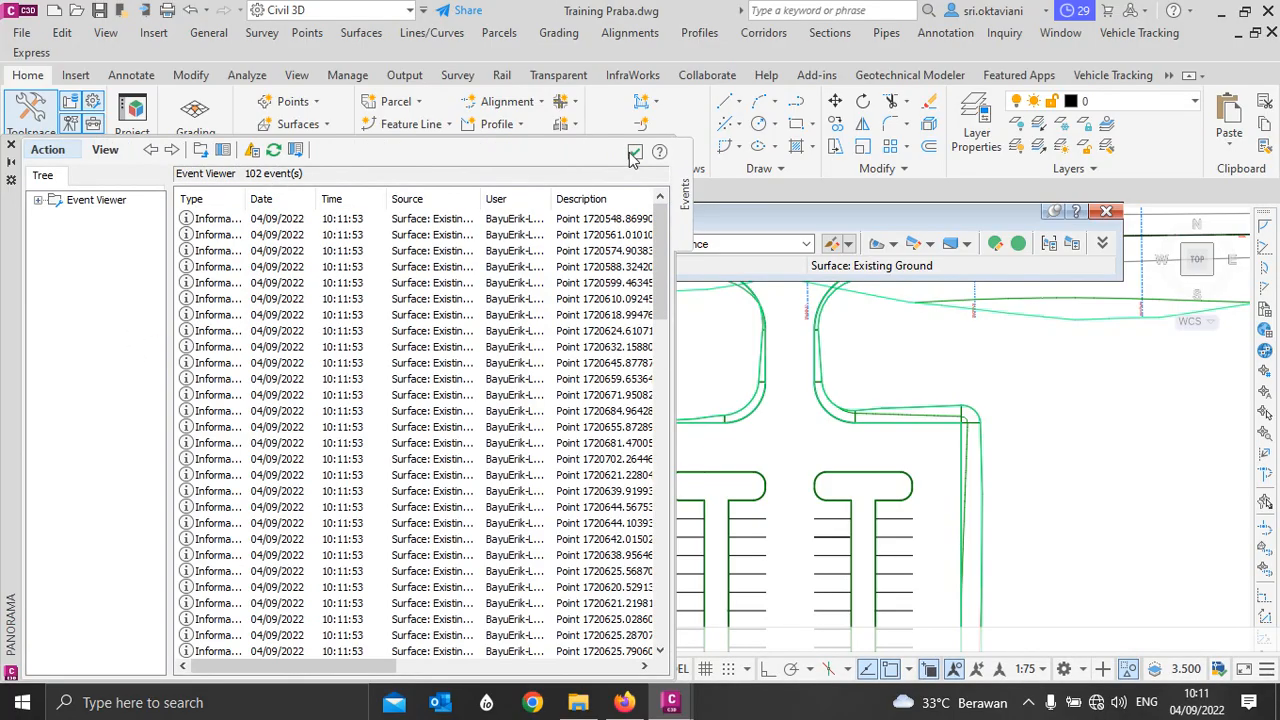
left_click(8, 146)
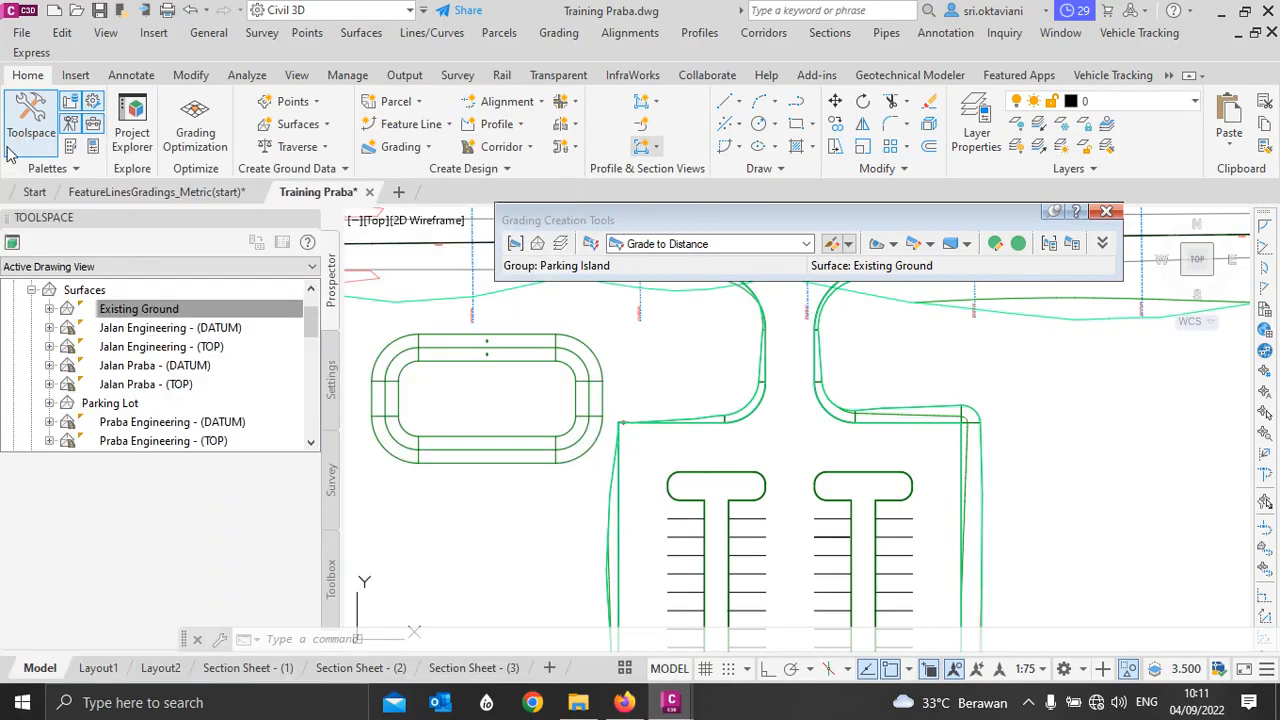
left_click(630, 351)
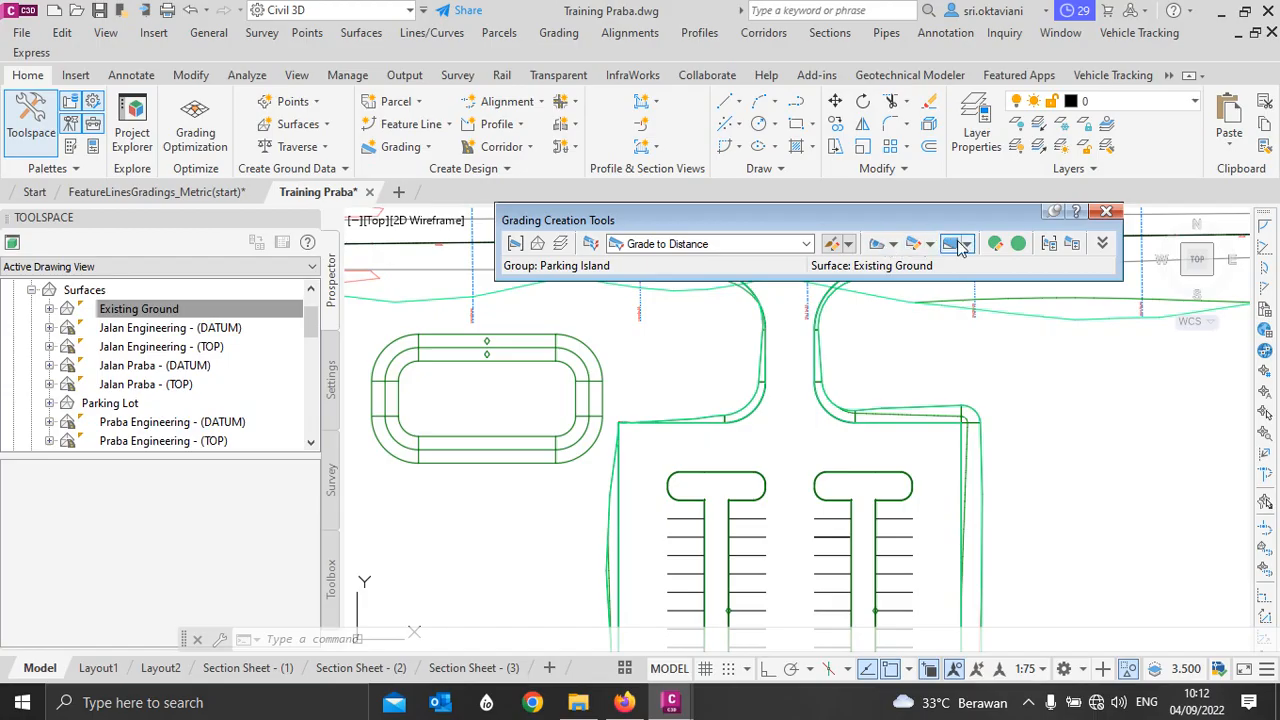
Step: Open the Grading Volume Tools for the Parking Lot group of Site 1 to compute the entire group's cut and fill
left_click(969, 246)
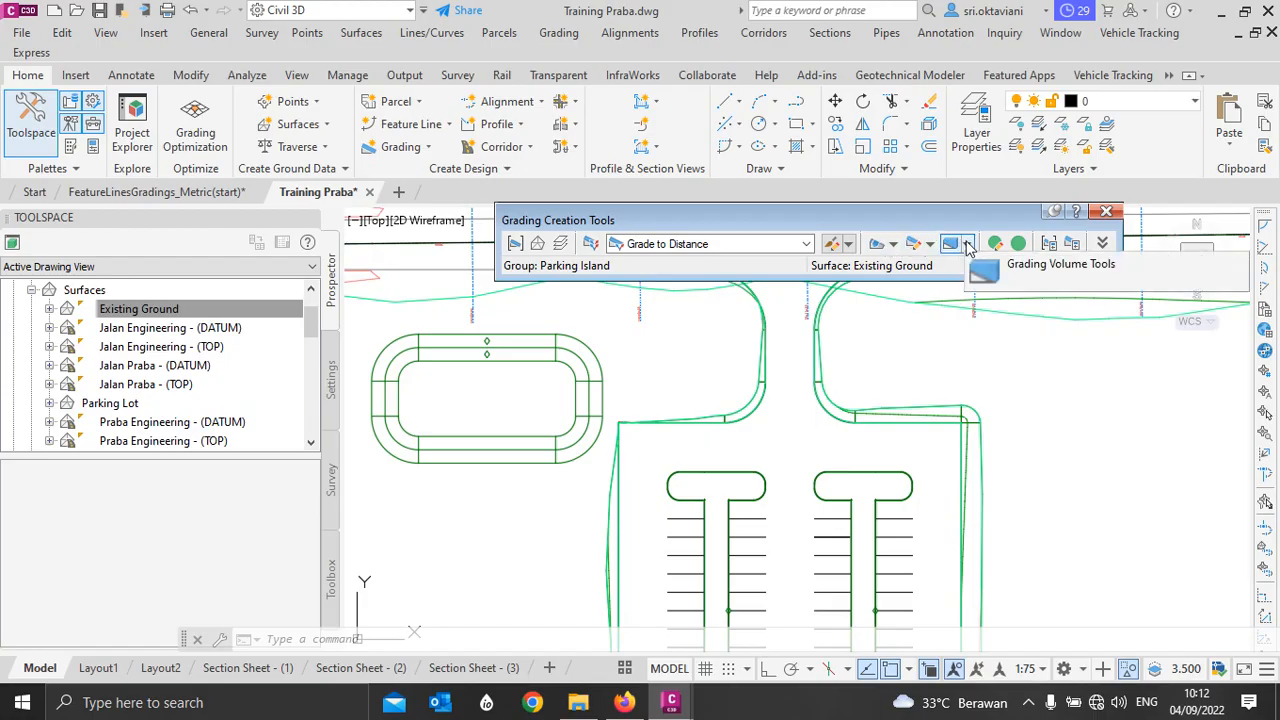
left_click(969, 246)
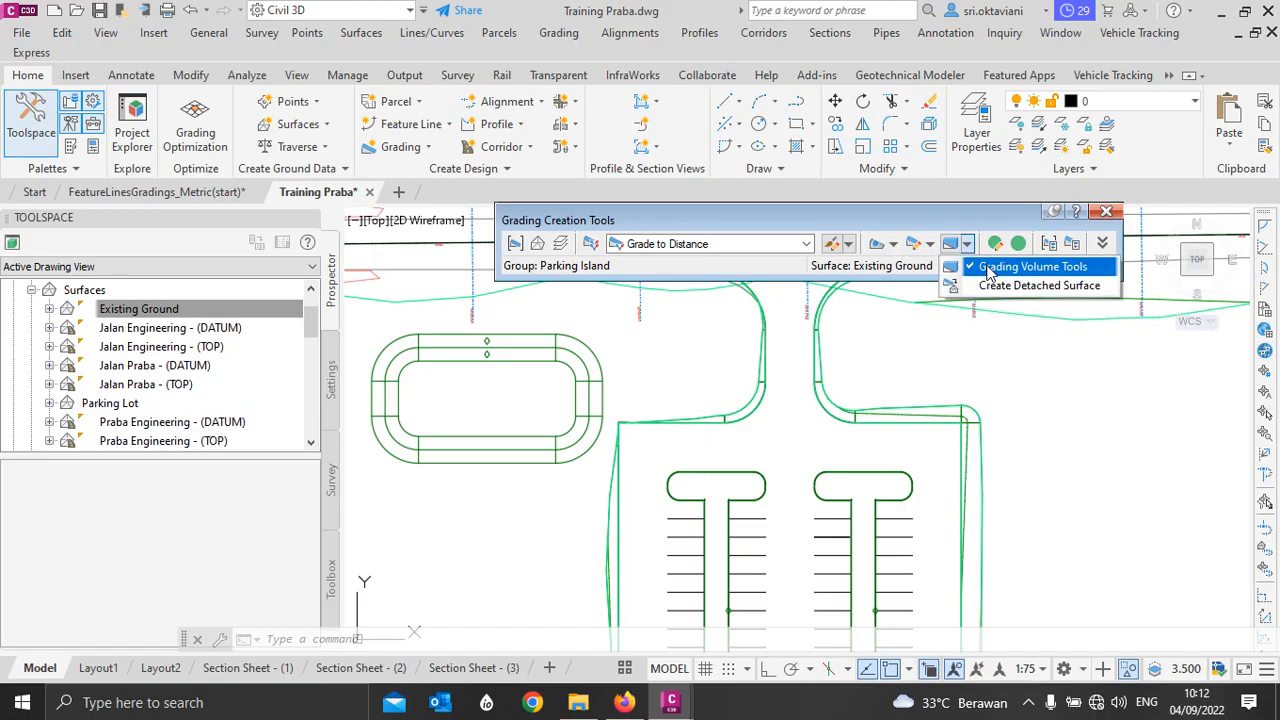
left_click(955, 267)
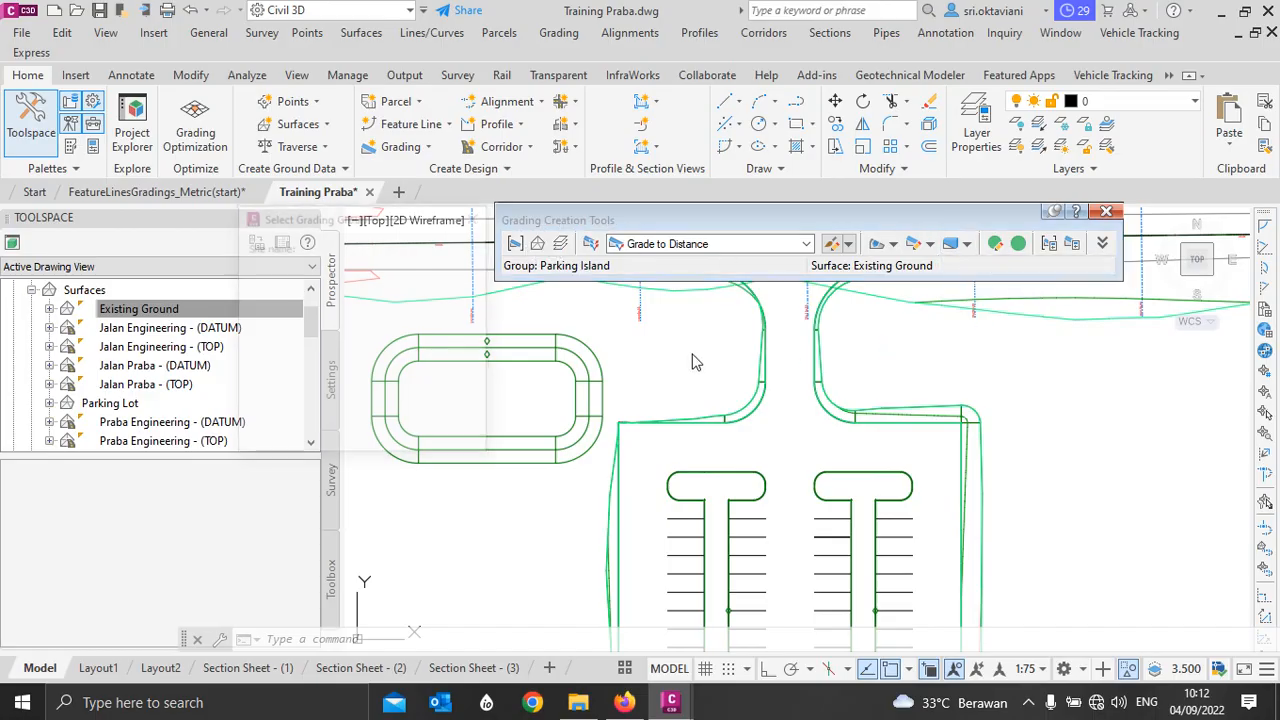
left_click_drag(437, 217, 741, 183)
left_click(640, 274)
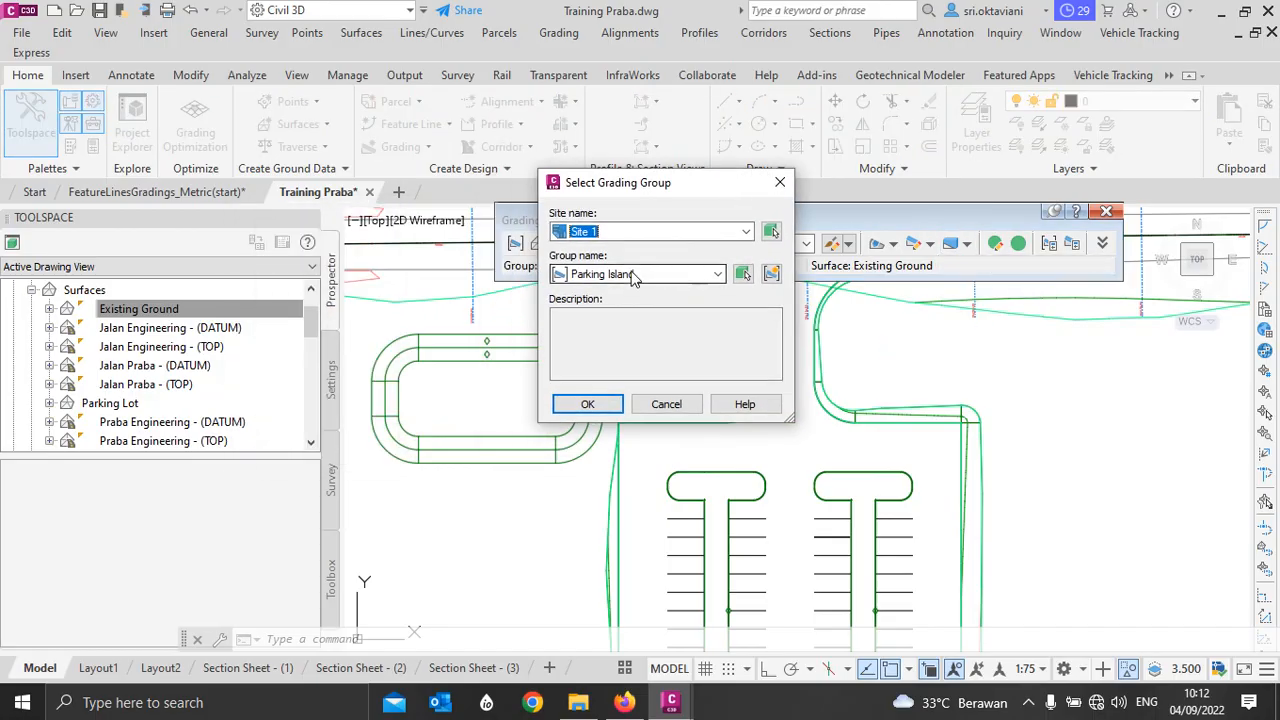
left_click(620, 307)
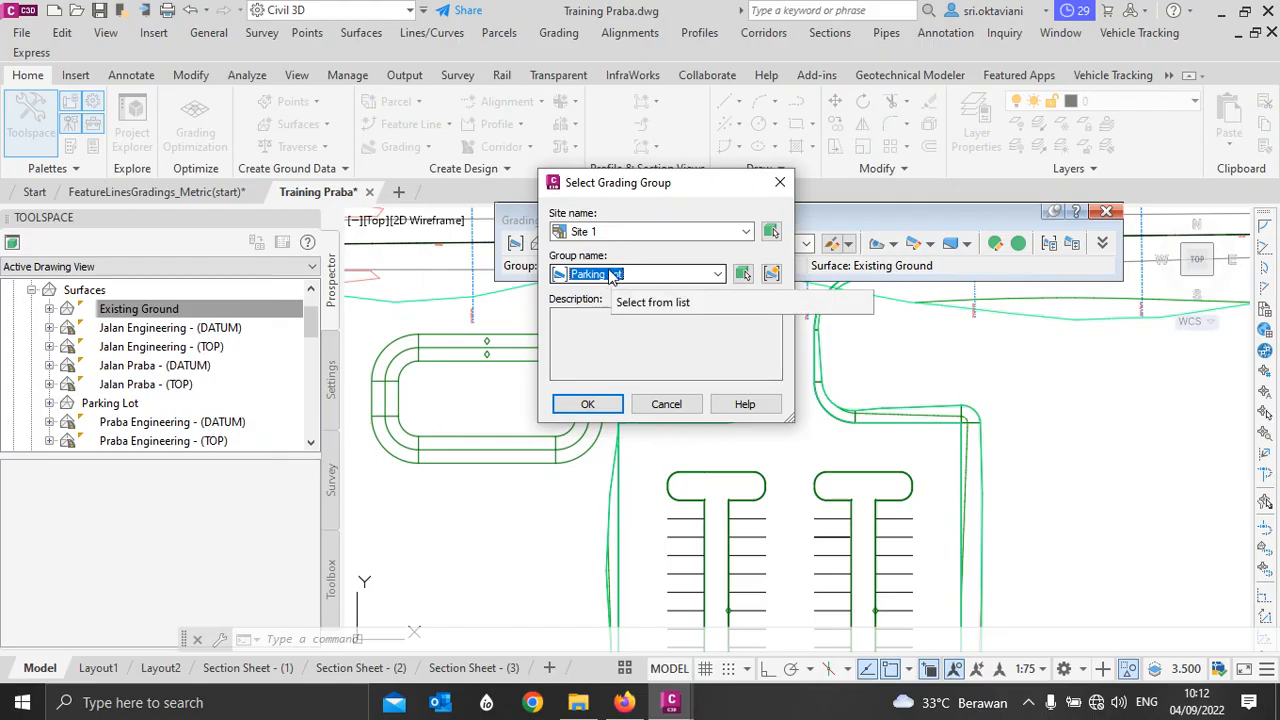
left_click(587, 404)
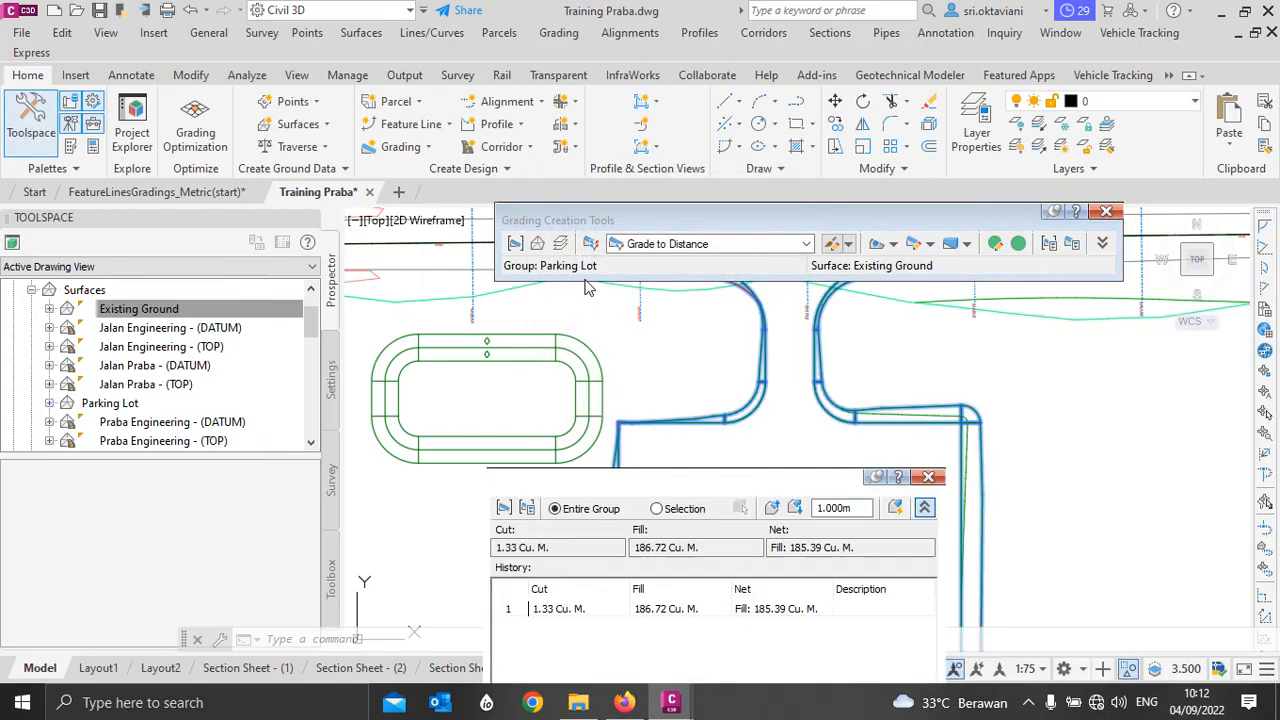
left_click_drag(750, 483, 592, 280)
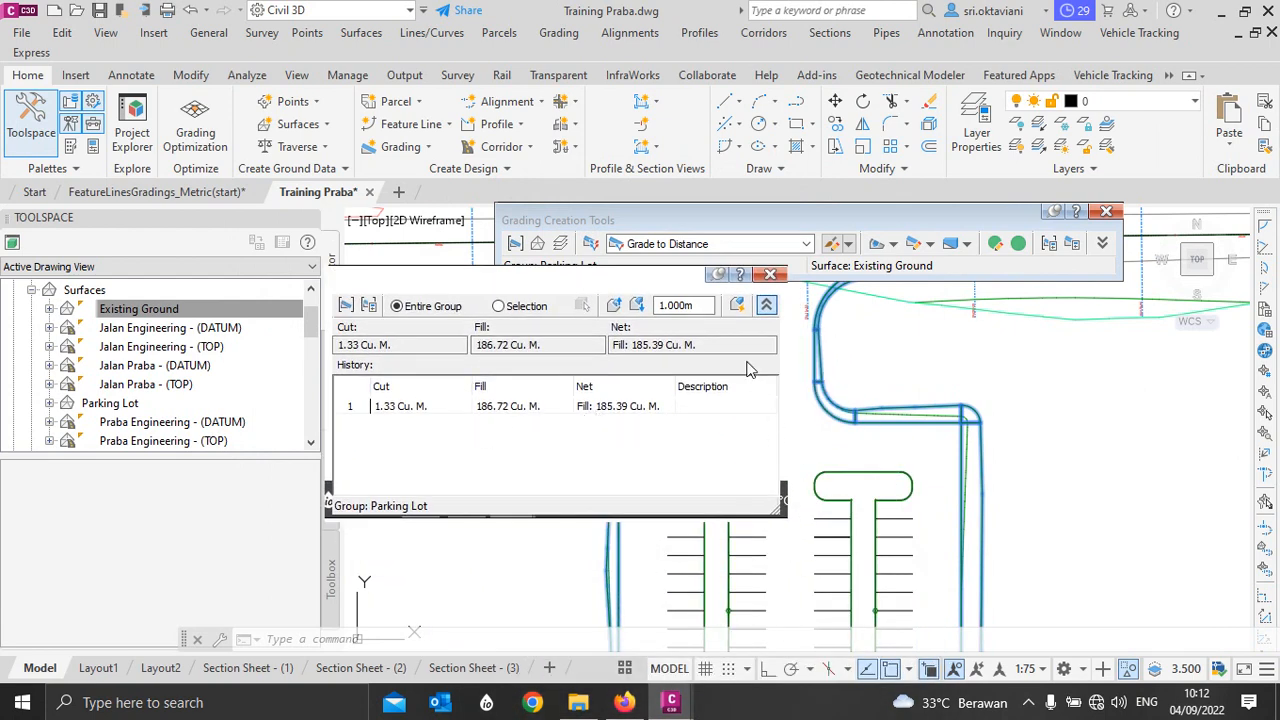
Step: Auto-balance the Parking Lot group's cut and fill to a required volume of 0.00 Cu. M., and close the grading tools
left_click(738, 307)
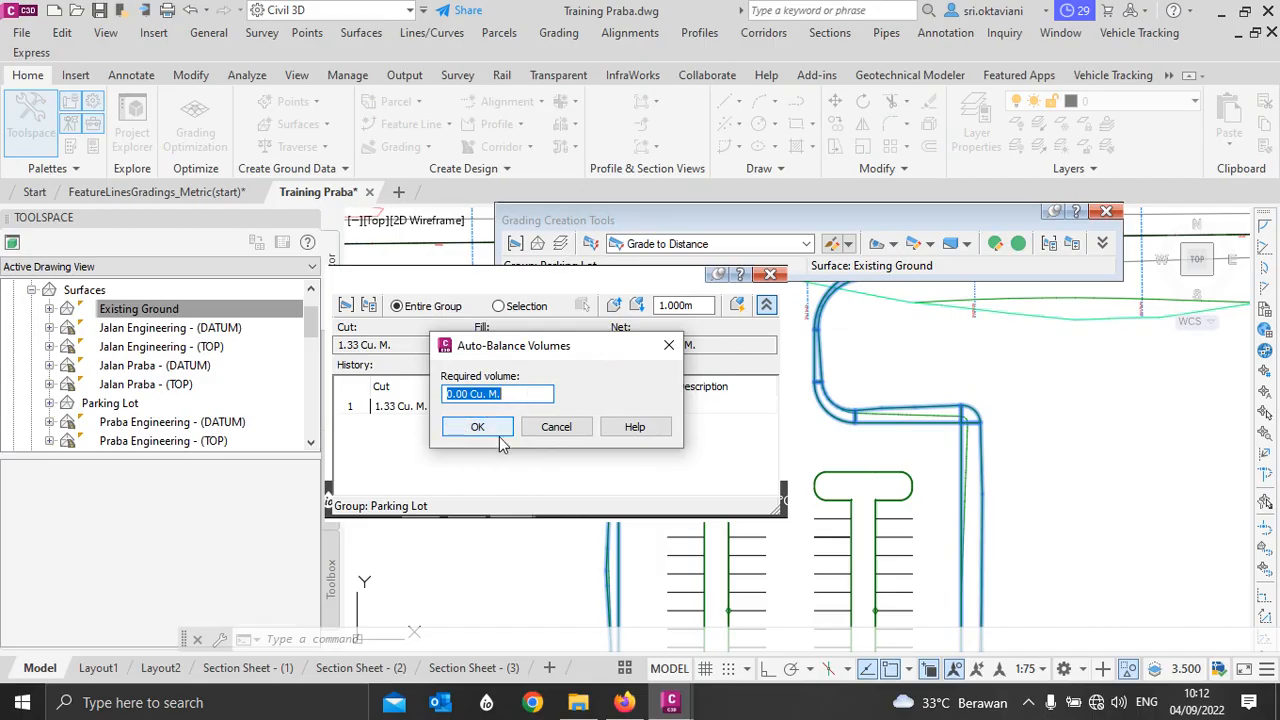
left_click(480, 430)
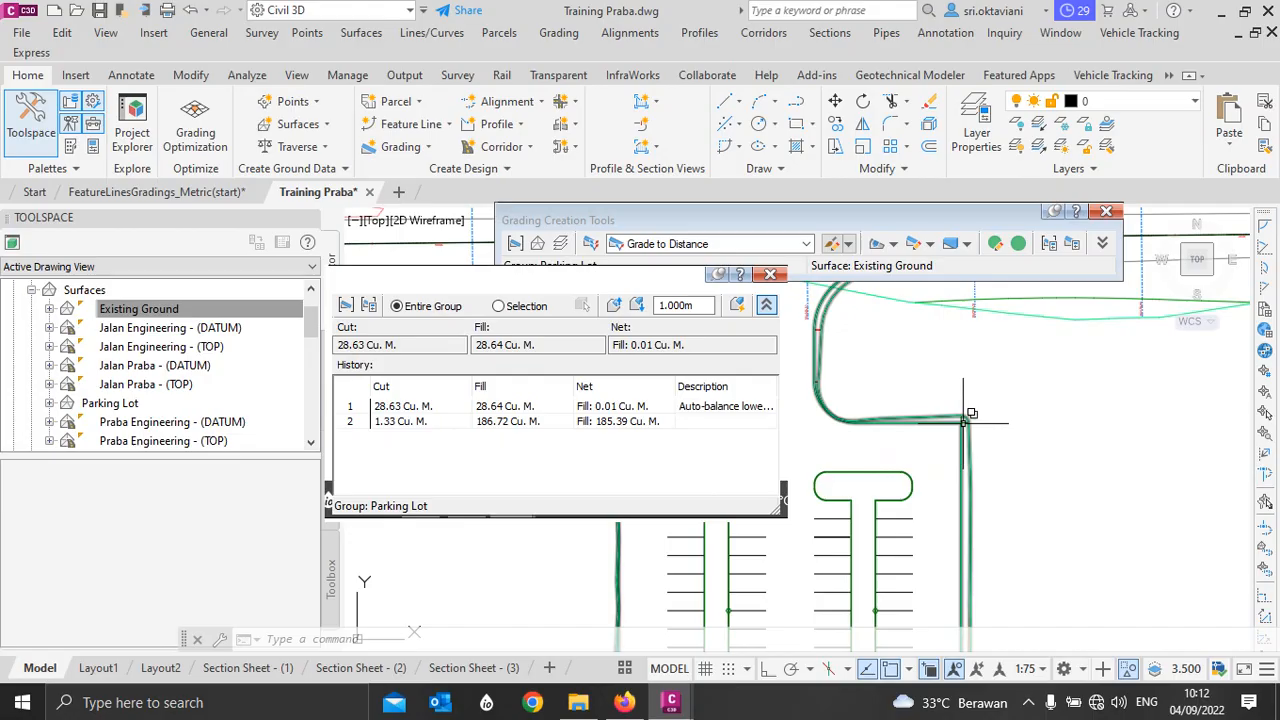
mouse_move(964, 421)
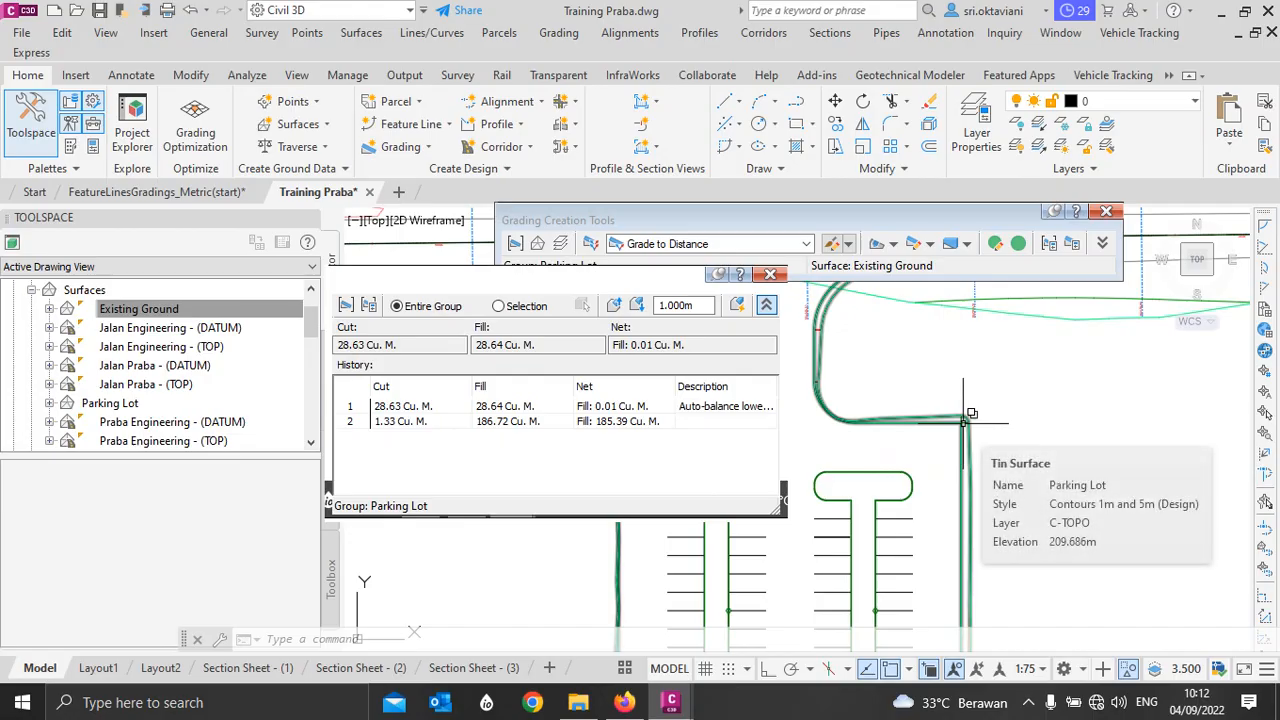
left_click(964, 421)
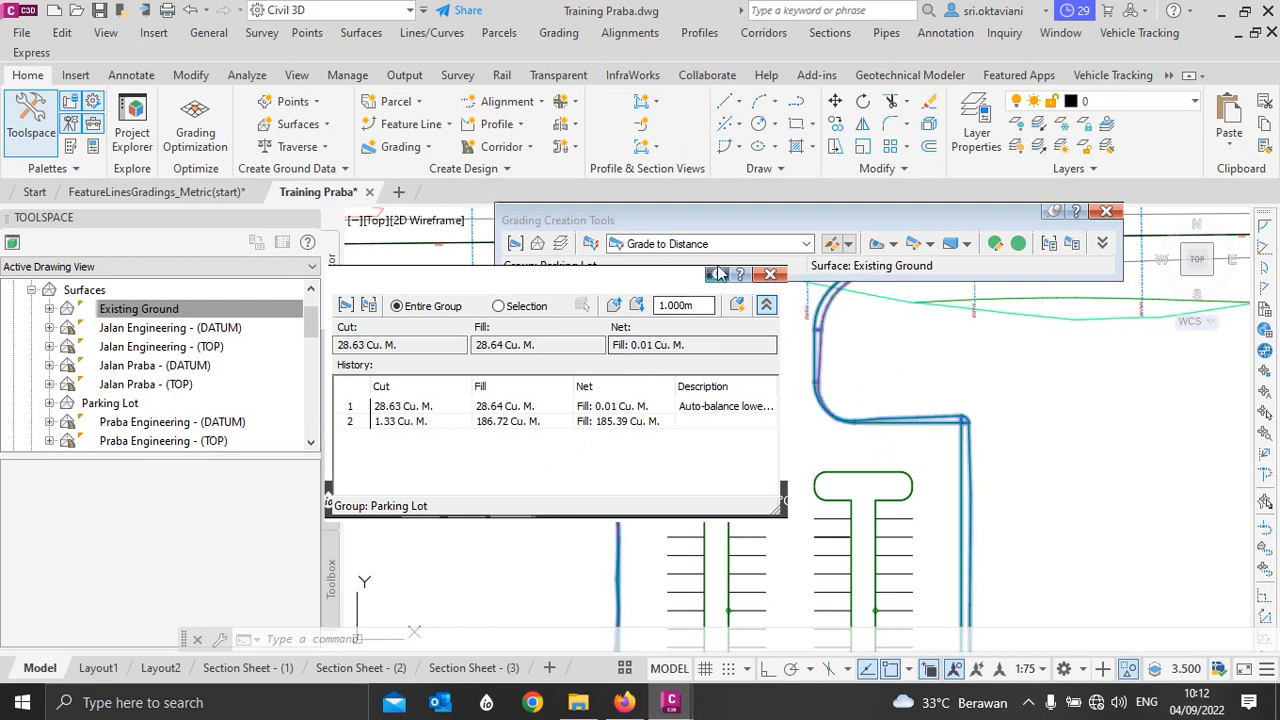
left_click(769, 275)
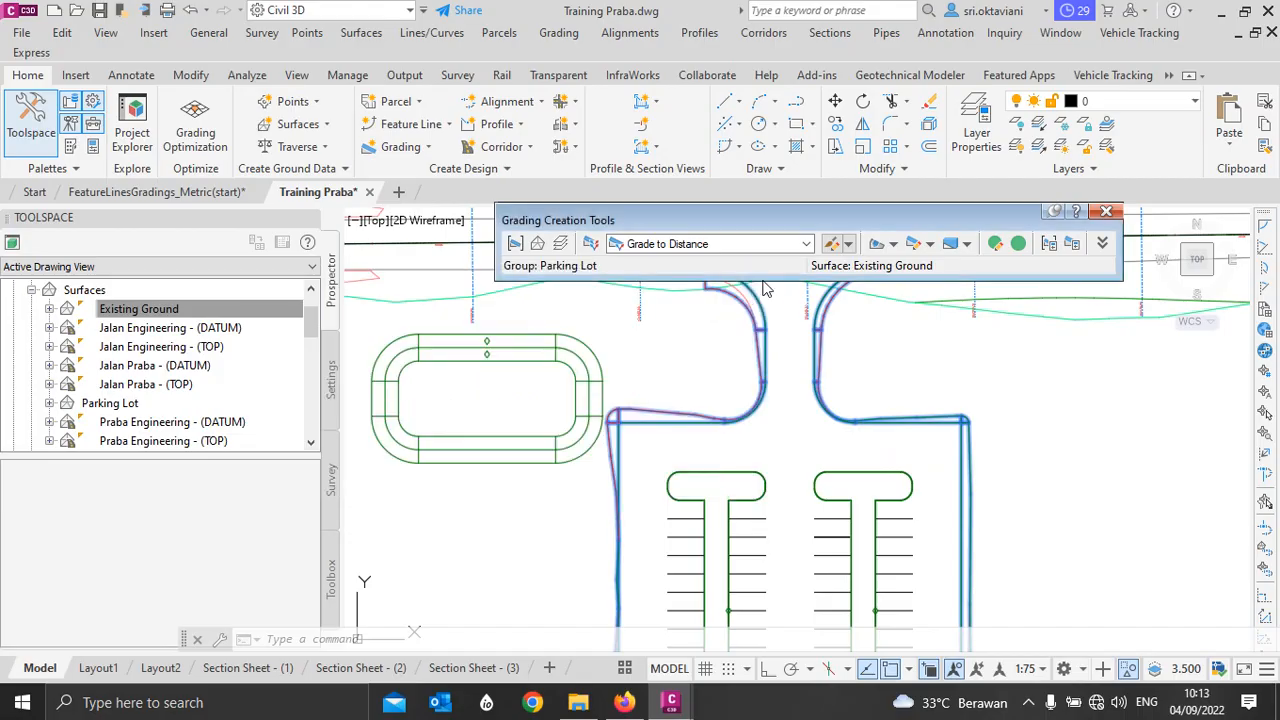
key("Escape")
key("Escape")
key("Escape")
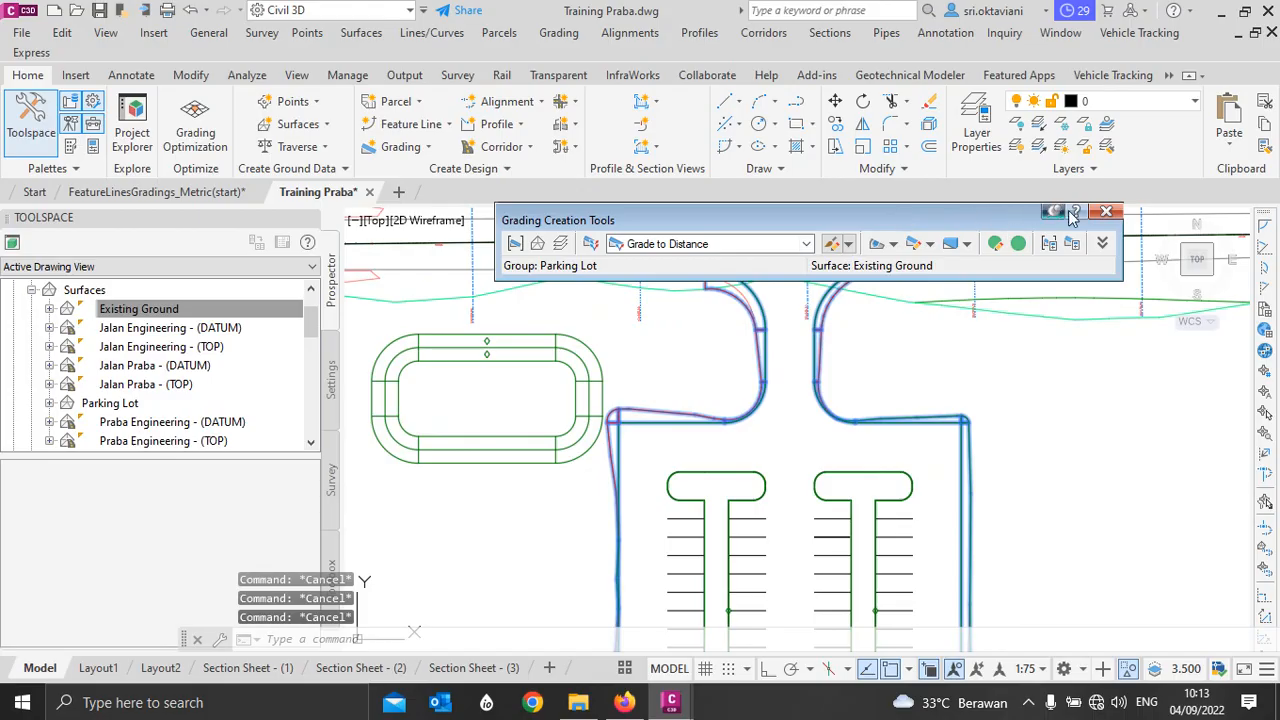
left_click(1106, 211)
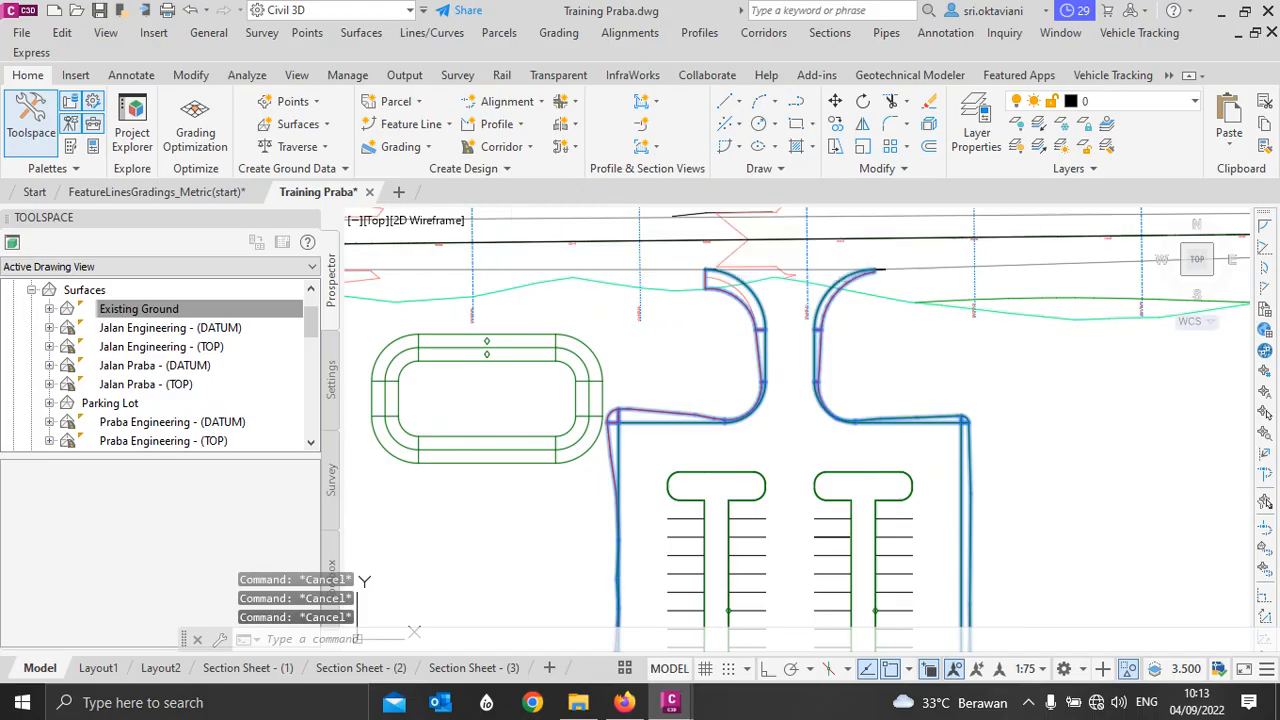
Step: Open the Volumes Dashboard and start a new TIN volume surface named Parking Lot Volume
left_click(246, 75)
left_click(606, 150)
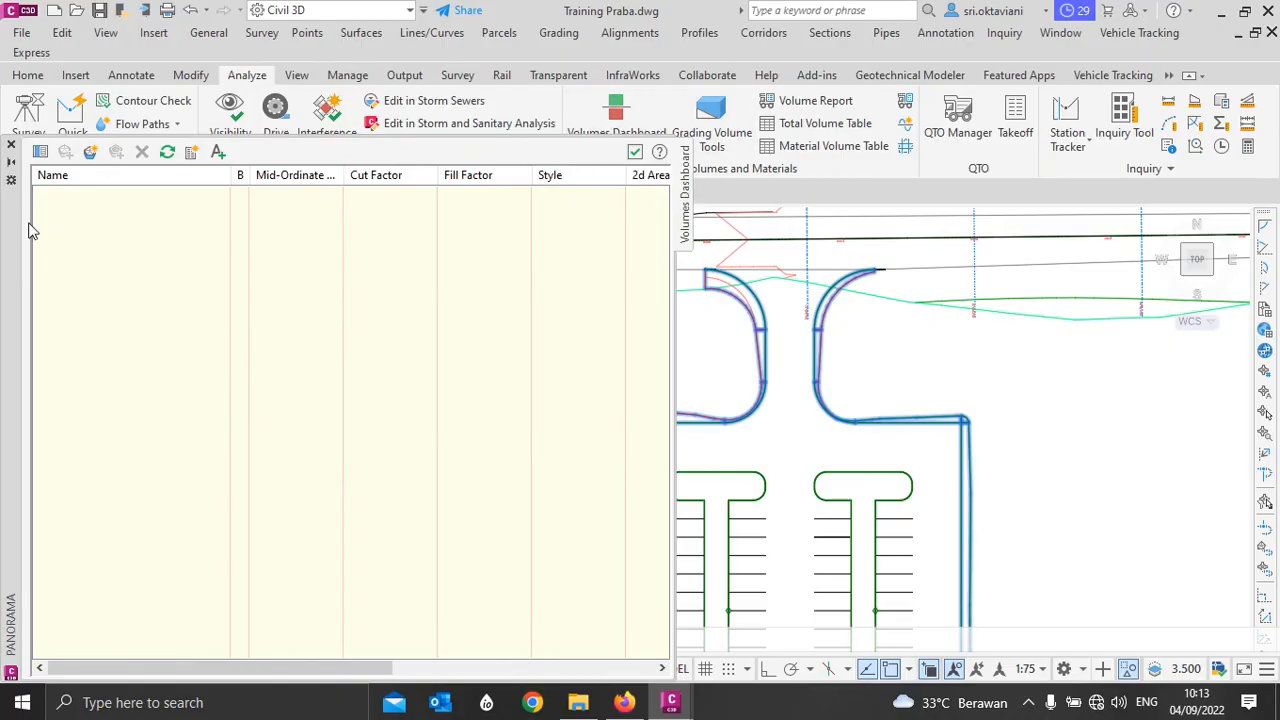
left_click_drag(27, 220, 213, 130)
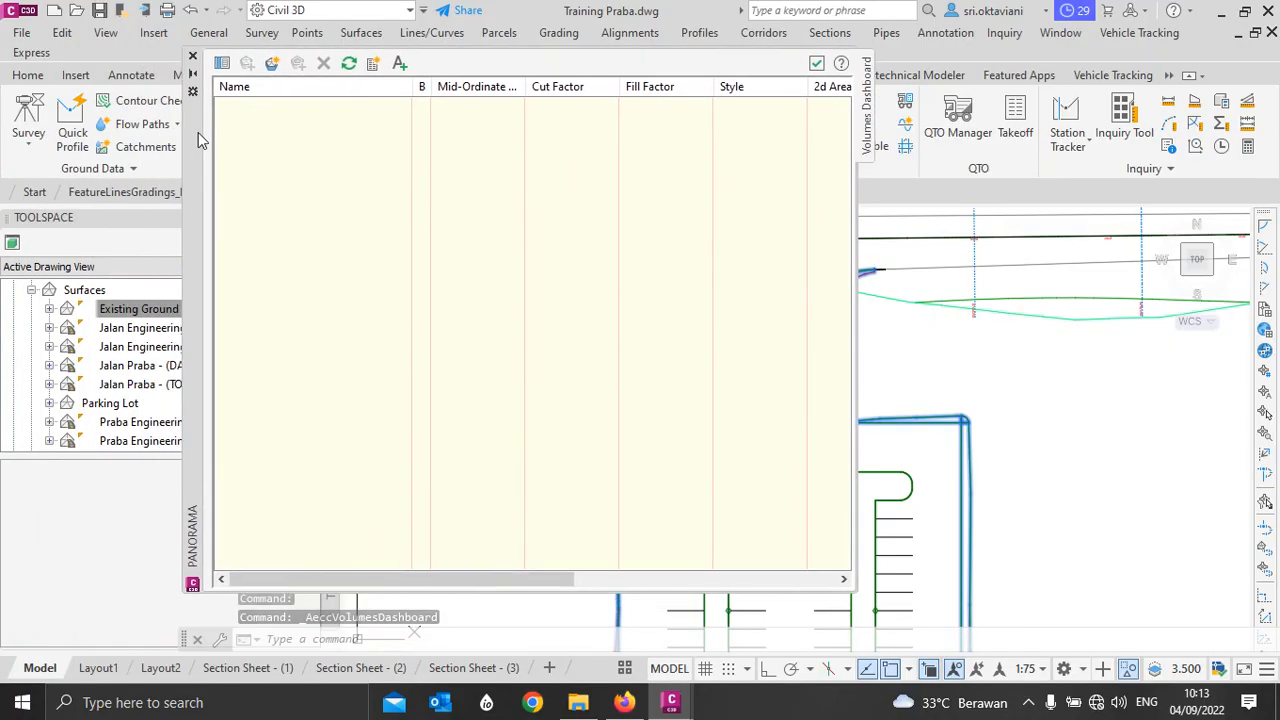
left_click(275, 63)
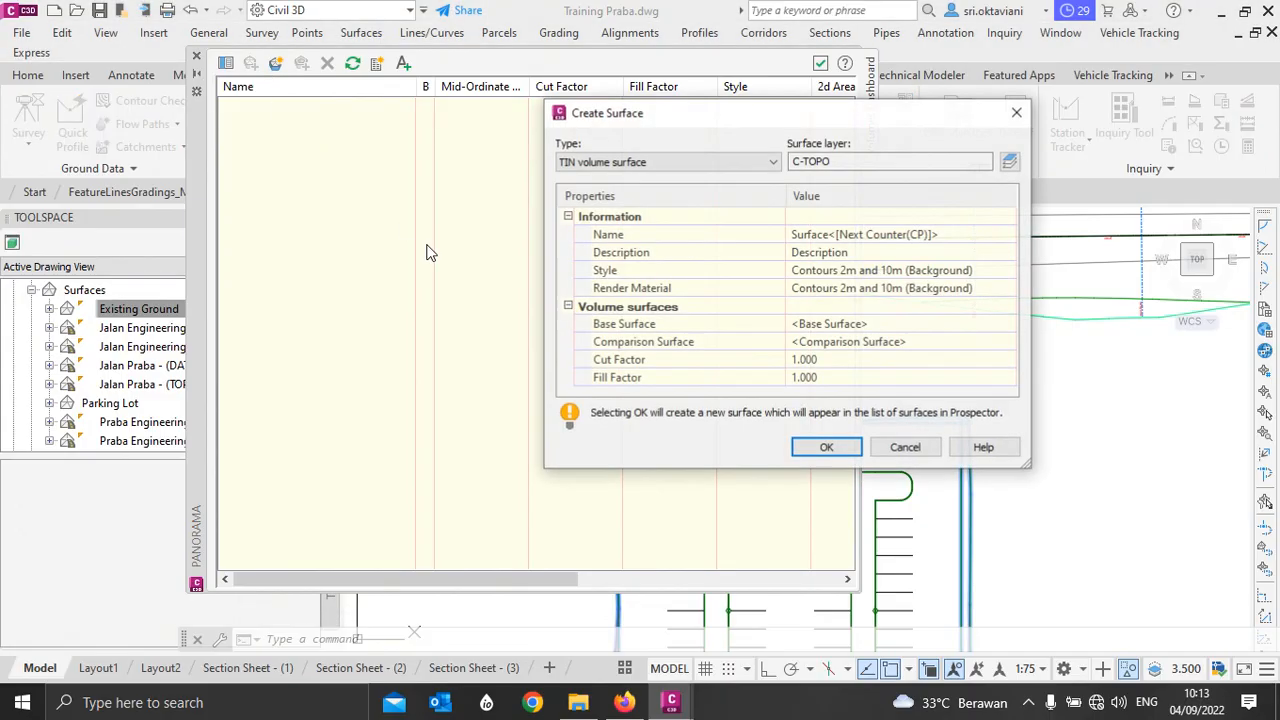
left_click(805, 237)
type("Parking Lot Volume")
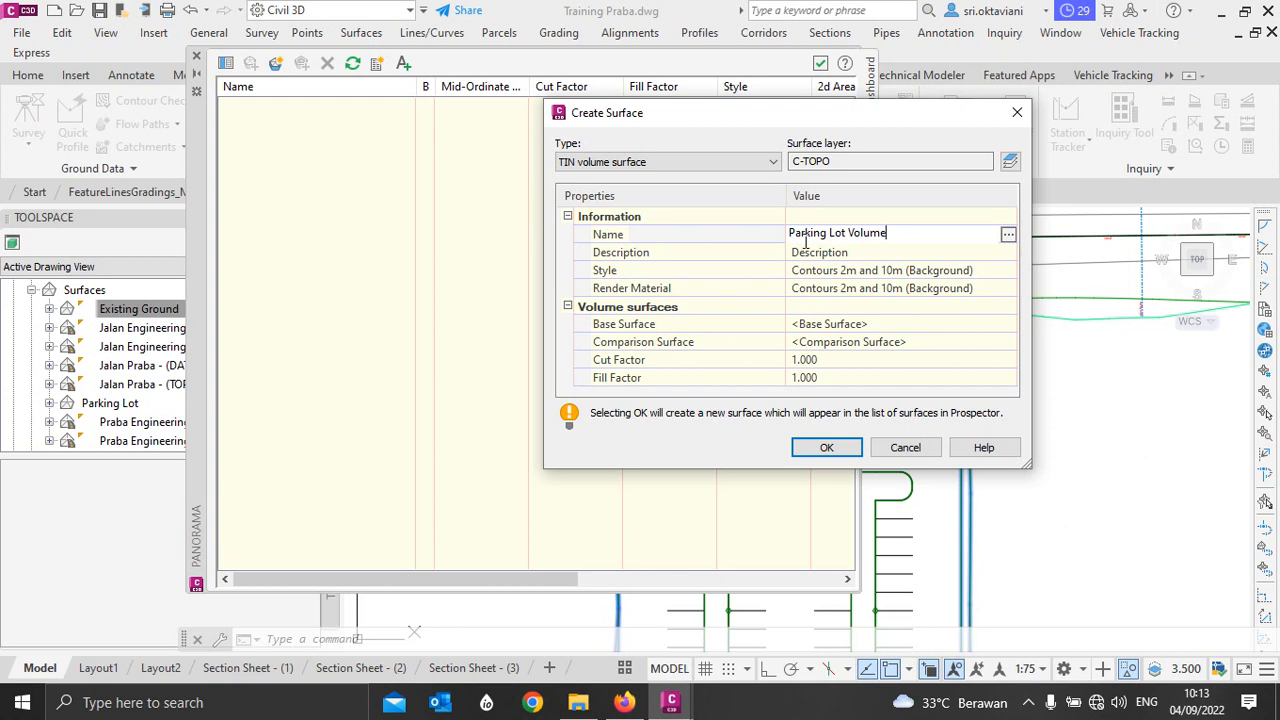
key("Return")
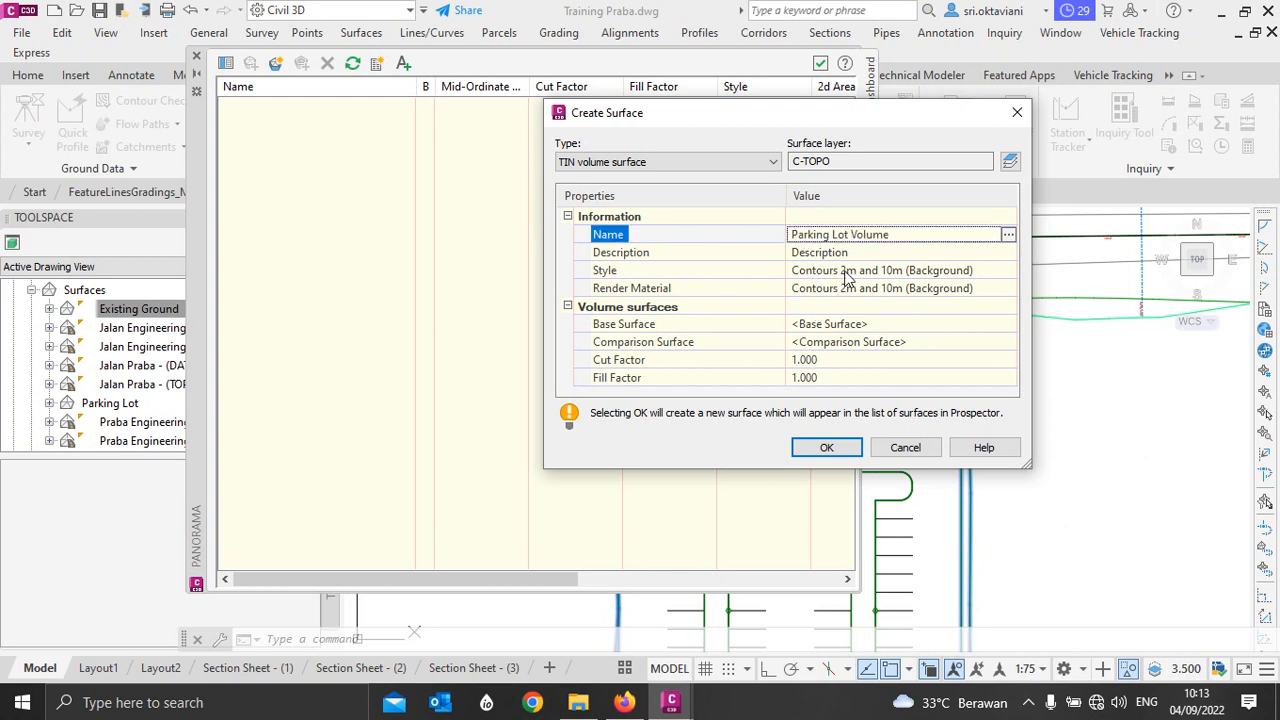
Step: Set Existing Ground as the base surface and Parking Lot as the comparison surface, and create the volume surface
left_click(830, 324)
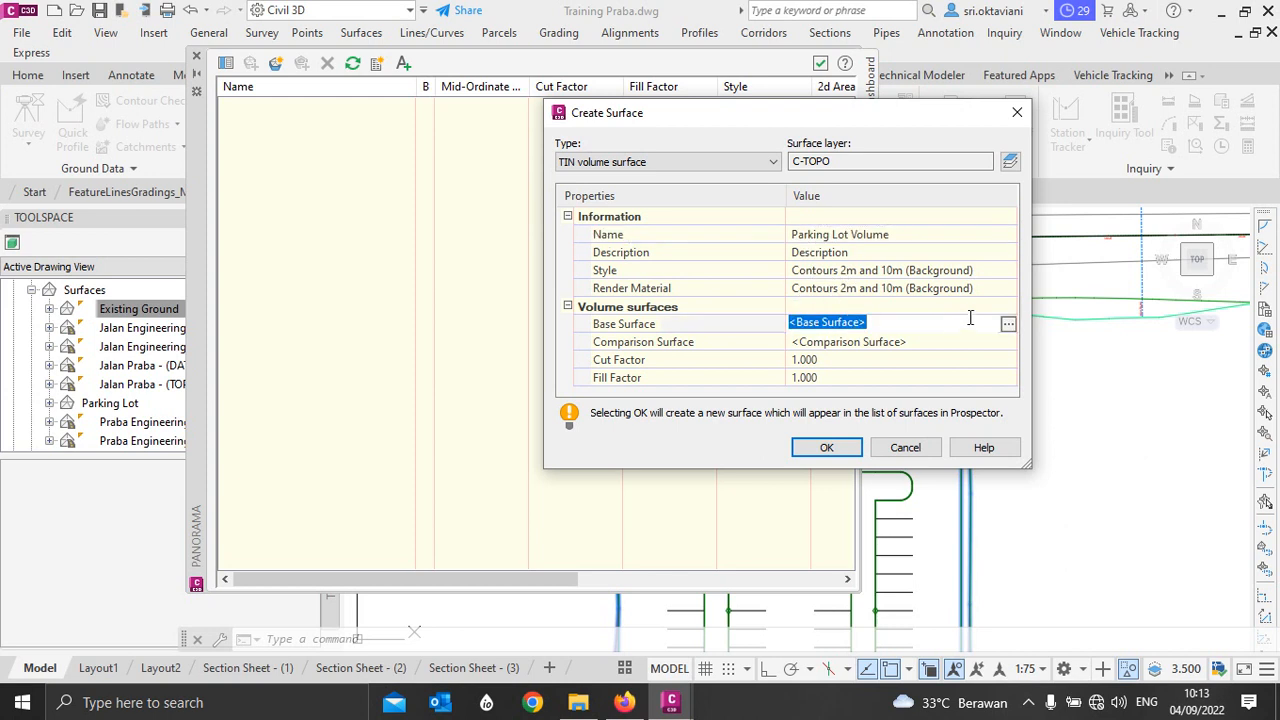
left_click(1008, 324)
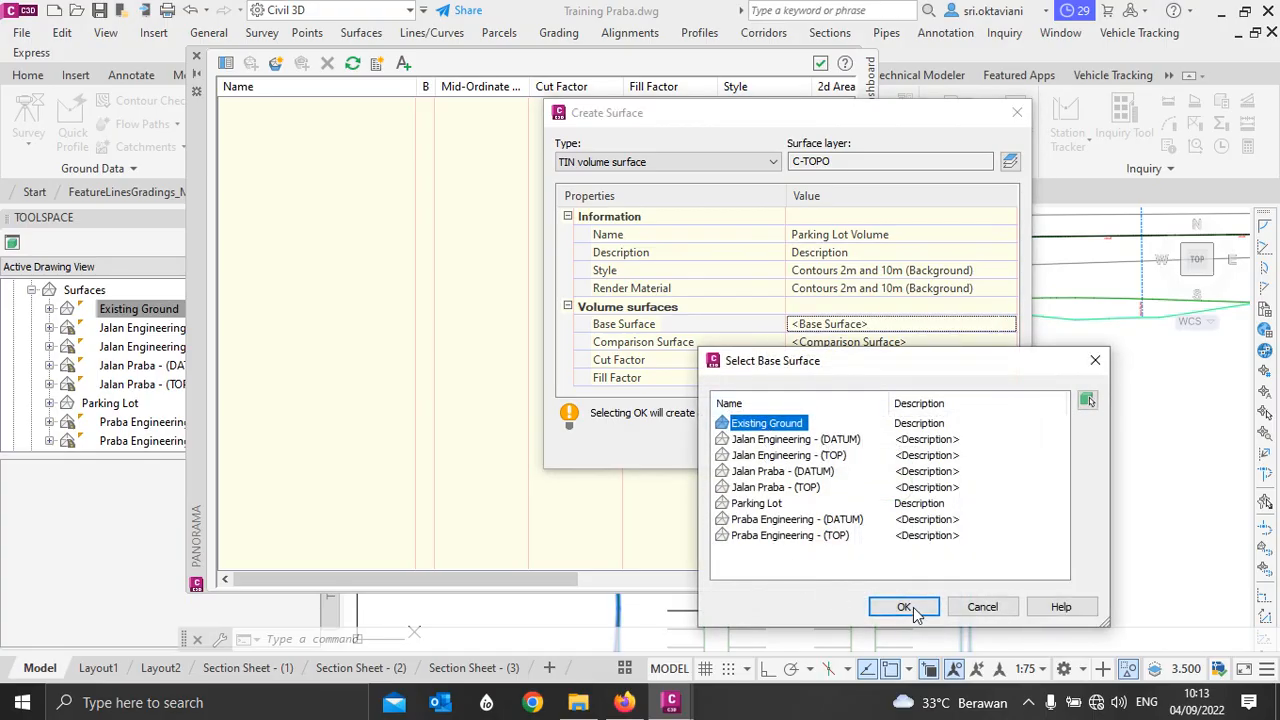
left_click(904, 607)
left_click(845, 342)
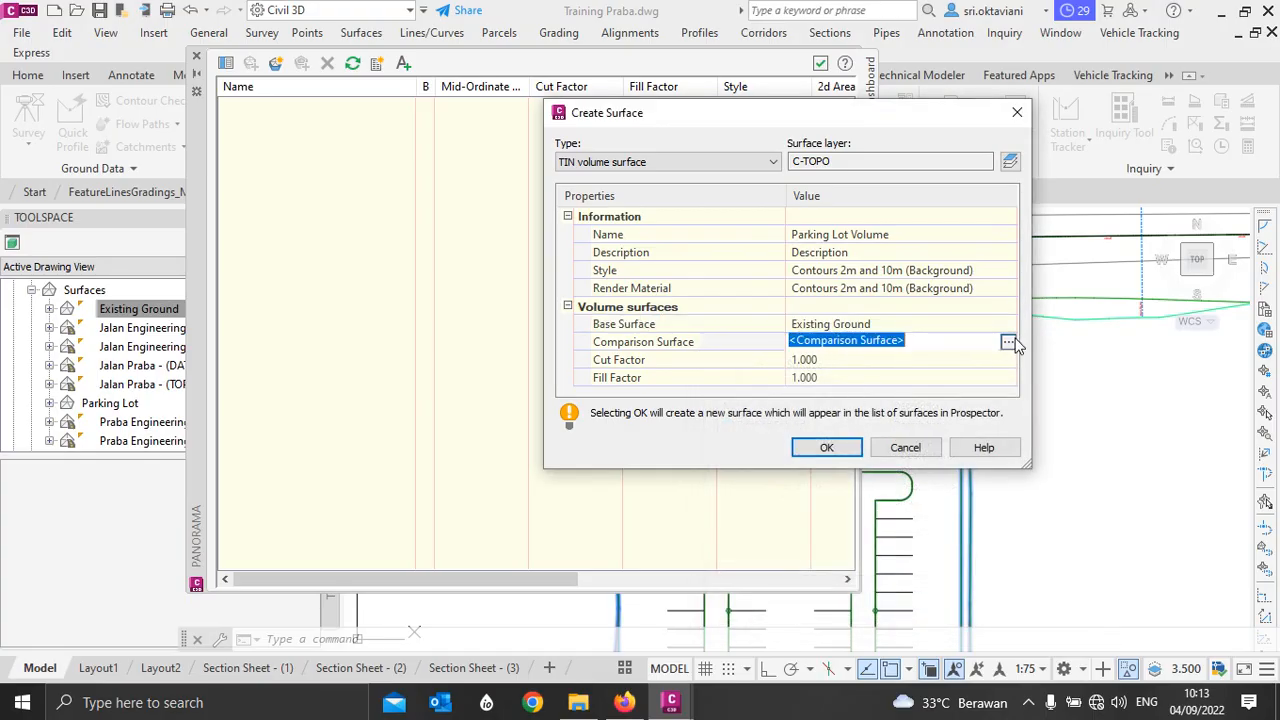
left_click(1008, 342)
left_click(770, 503)
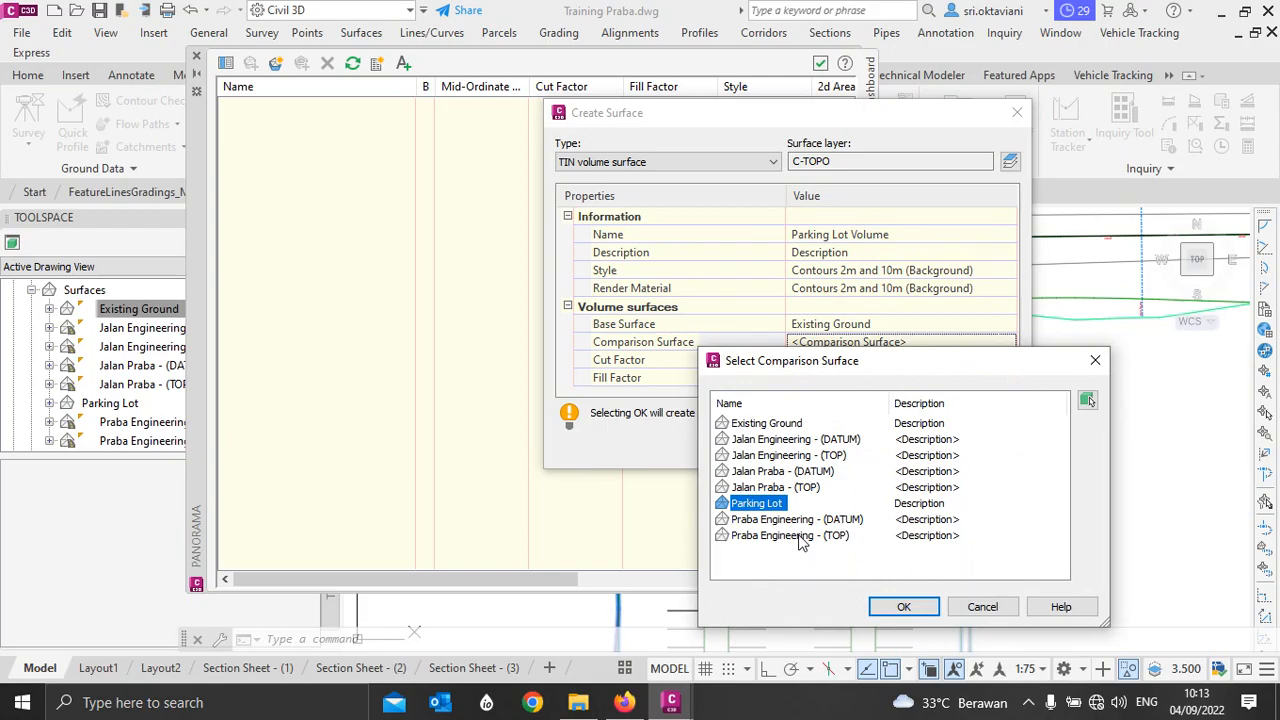
left_click(904, 607)
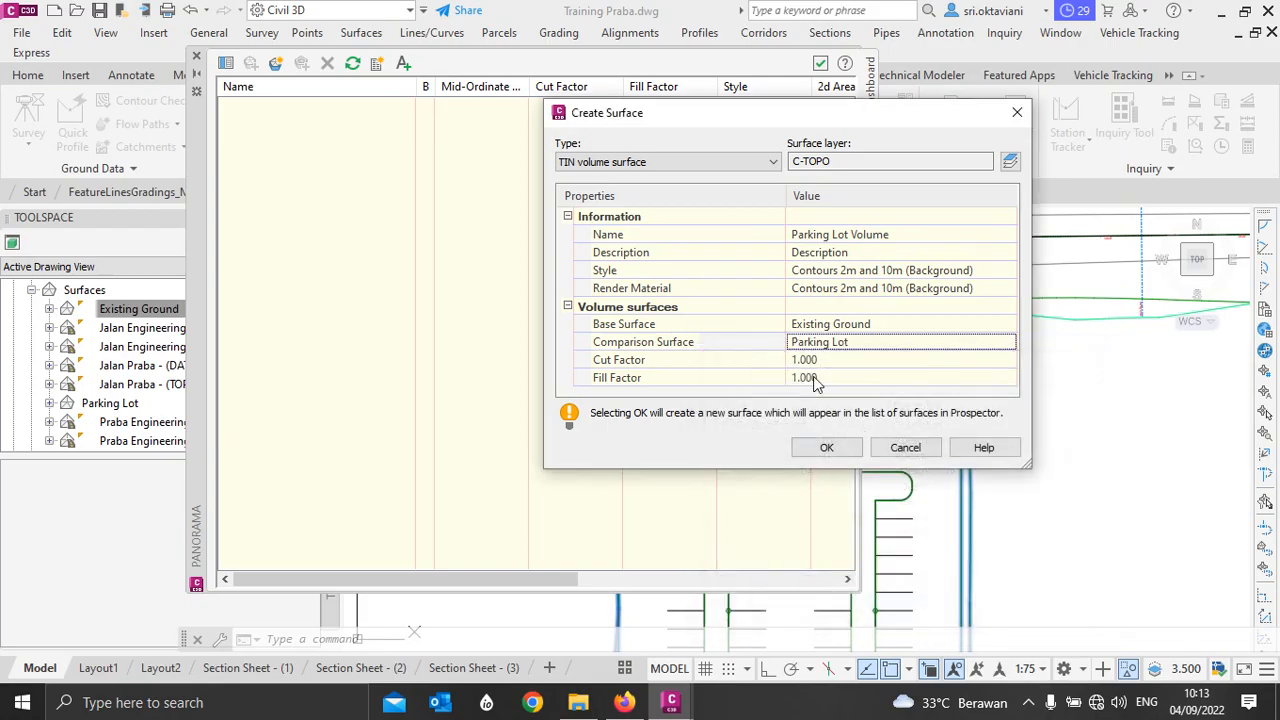
left_click(827, 451)
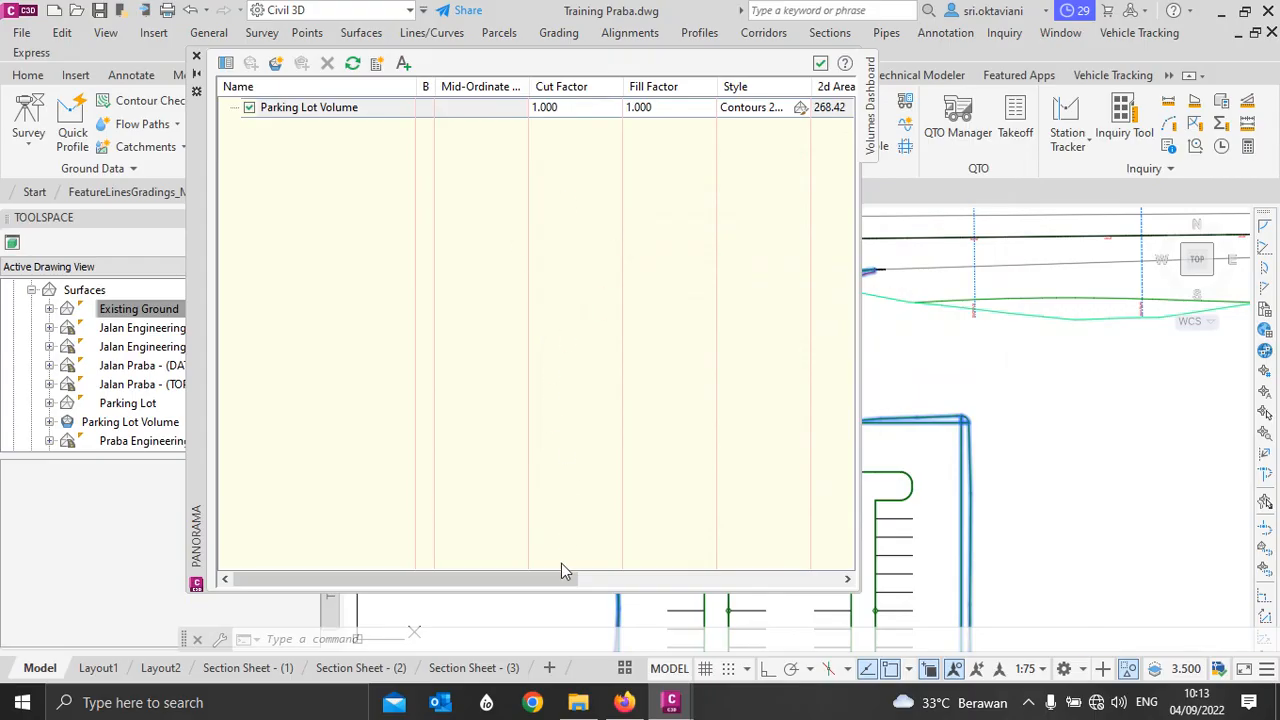
Step: Insert the dashboard's Cut/Fill Summary in an empty area outside the site plan and close the Volumes Dashboard
left_click_drag(563, 579, 845, 575)
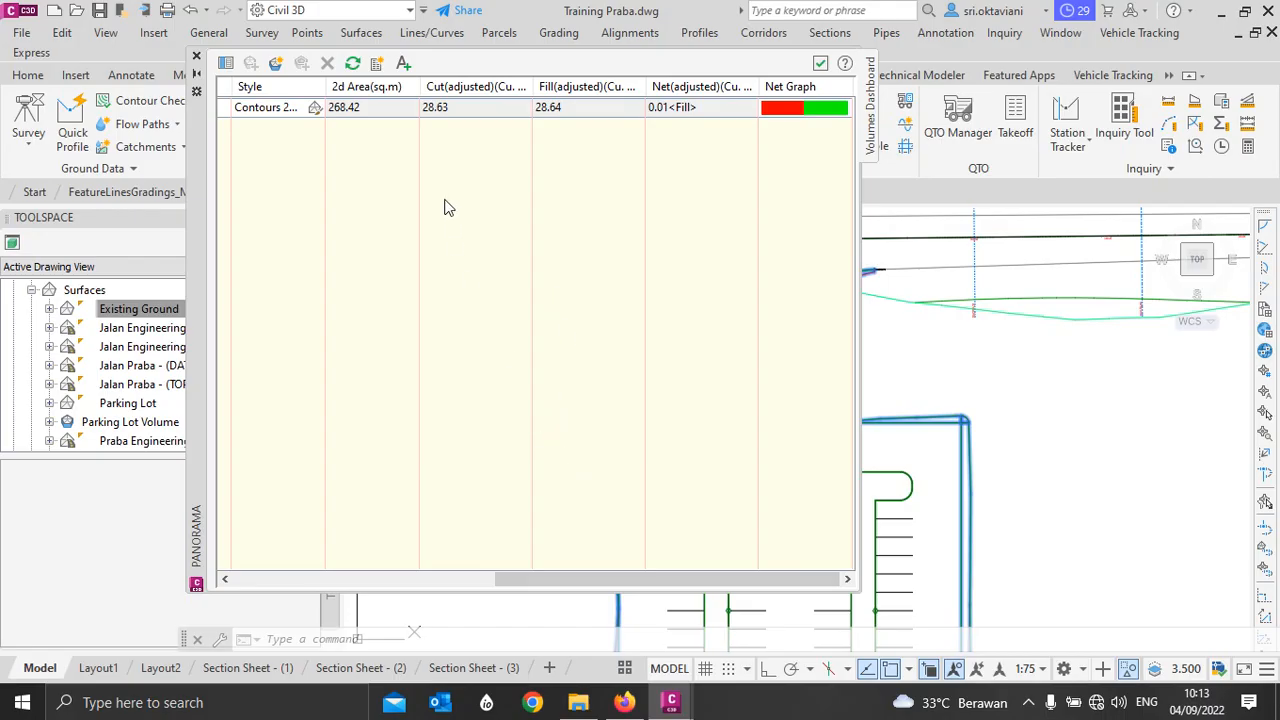
left_click(404, 65)
scroll(1120, 352, "down", 5)
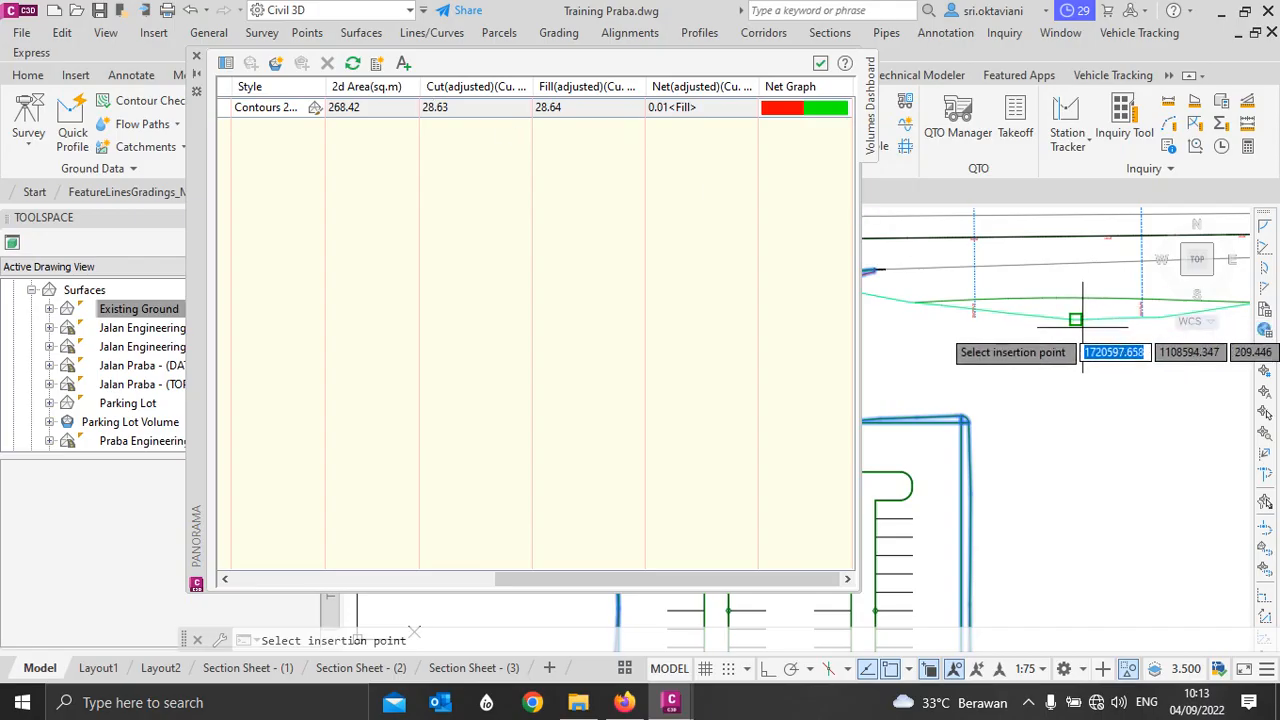
scroll(1010, 366, "up", 4)
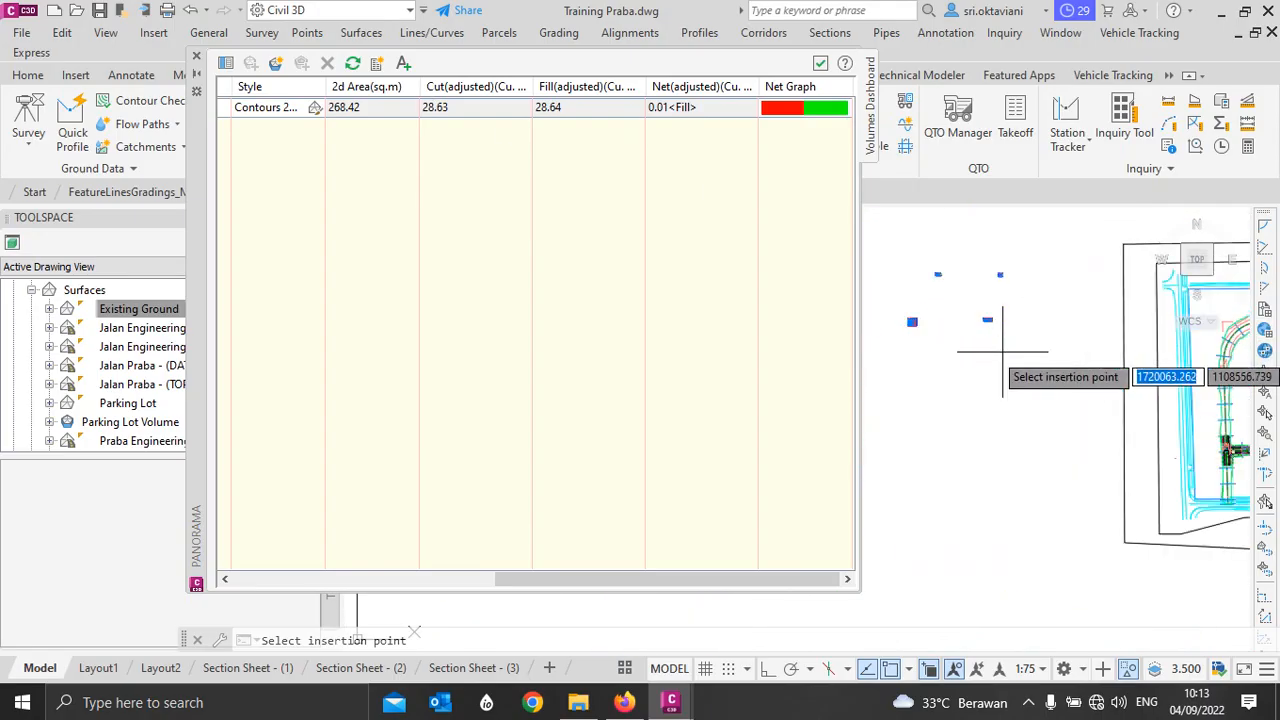
left_click(943, 332)
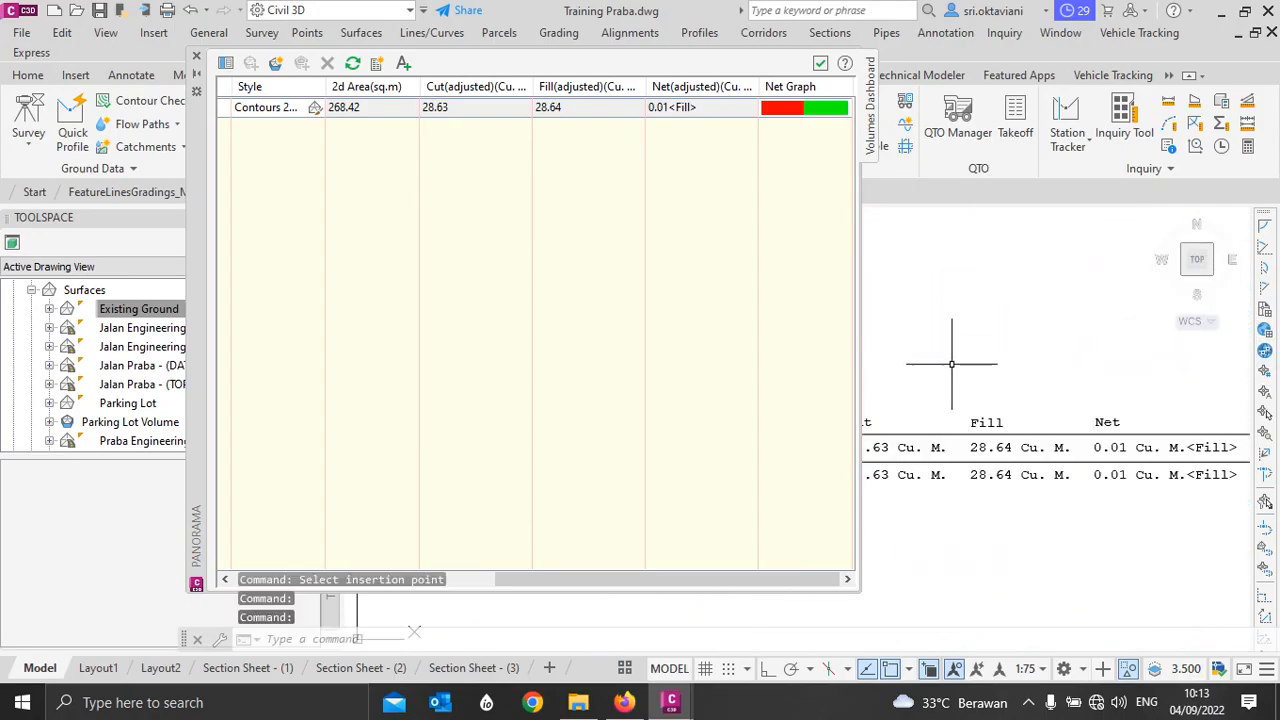
scroll(948, 350, "down", 2)
scroll(968, 351, "up", 1)
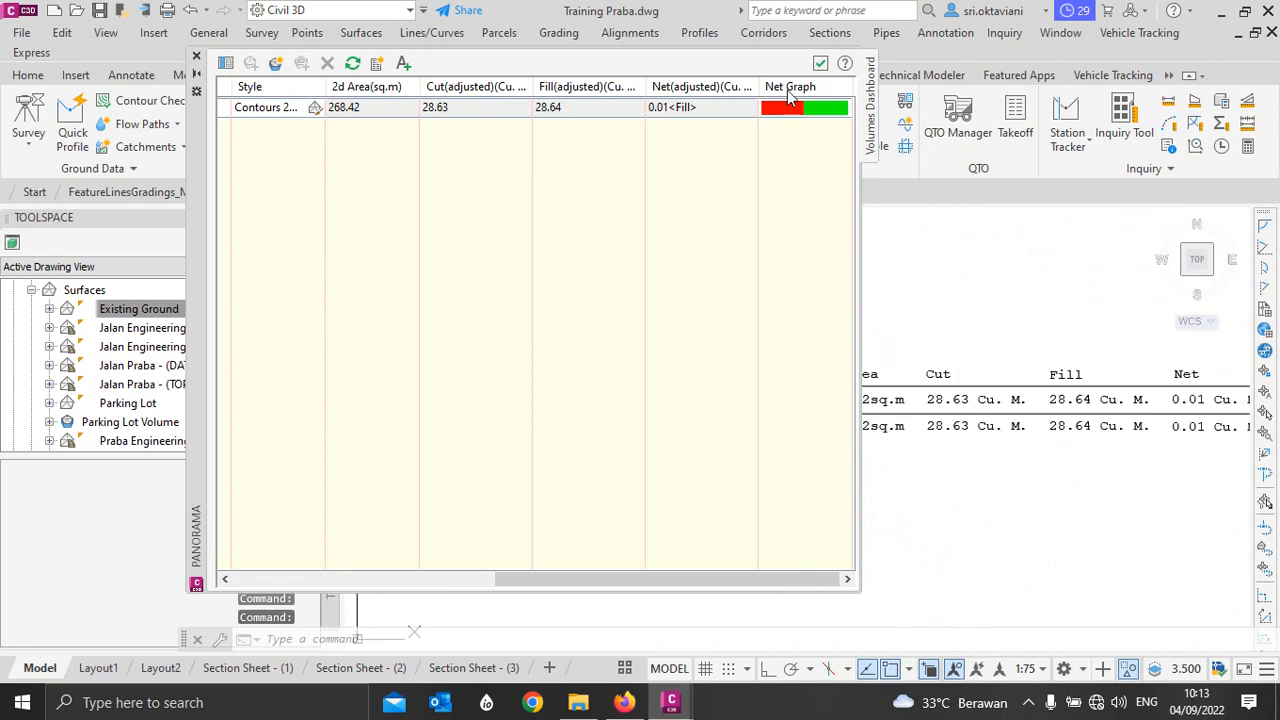
left_click(820, 63)
key("Escape")
key("Escape")
key("Escape")
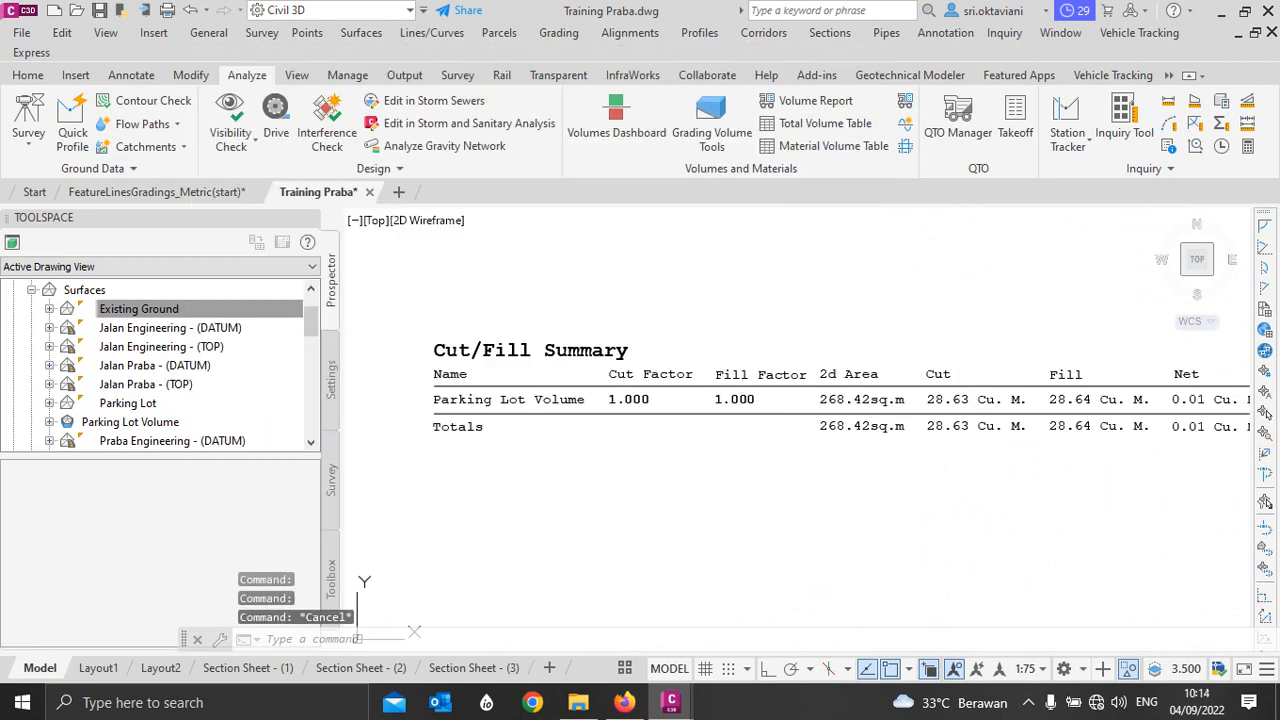
Step: Switch to the FeatureLinesGradings_Metric(start) drawing and copy the rectangle beside the parking lot to the clipboard
scroll(509, 352, "down", 8)
scroll(540, 317, "down", 3)
scroll(854, 319, "up", 2)
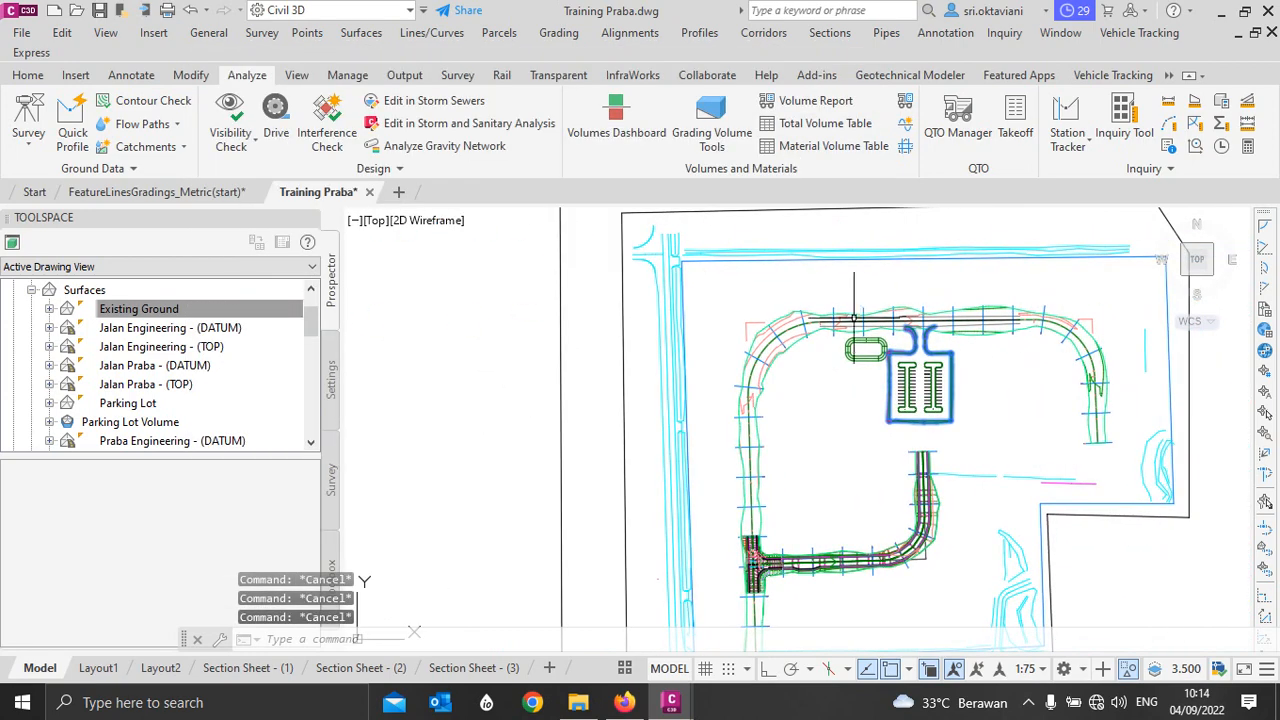
scroll(897, 369, "up", 4)
middle_click_drag(777, 286, 677, 383)
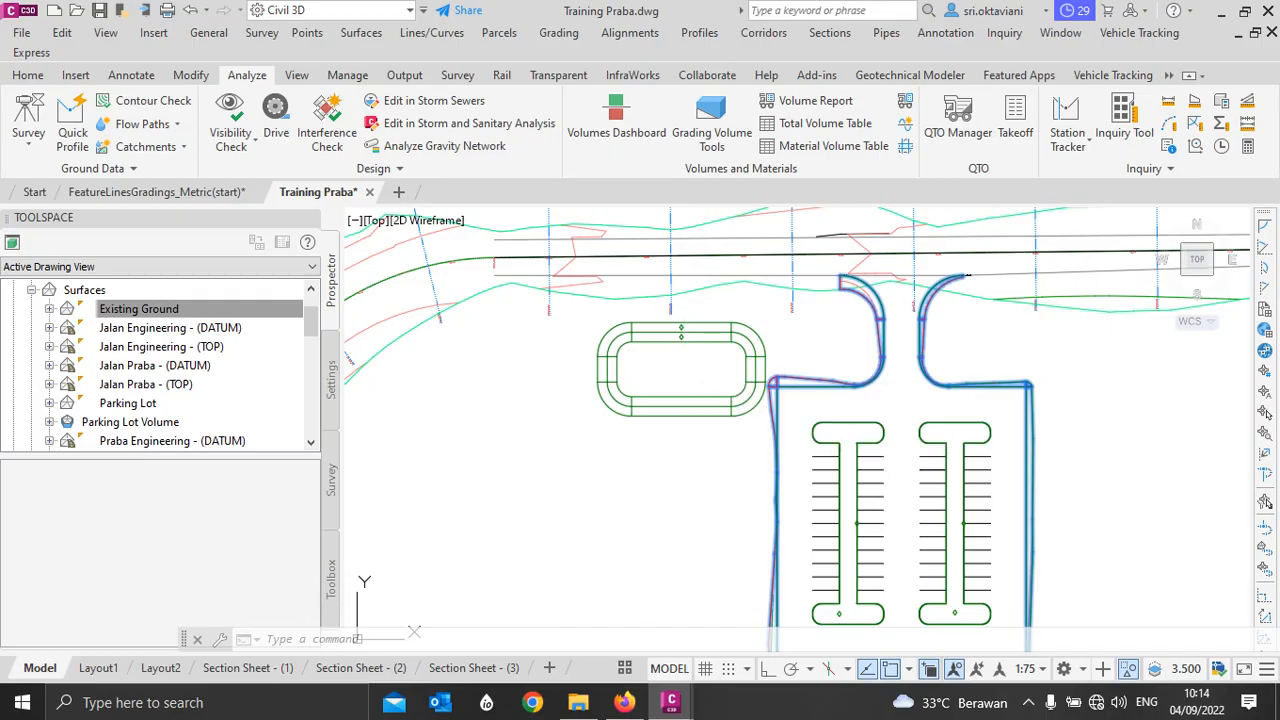
key("Escape")
key("Escape")
key("Escape")
left_click(157, 192)
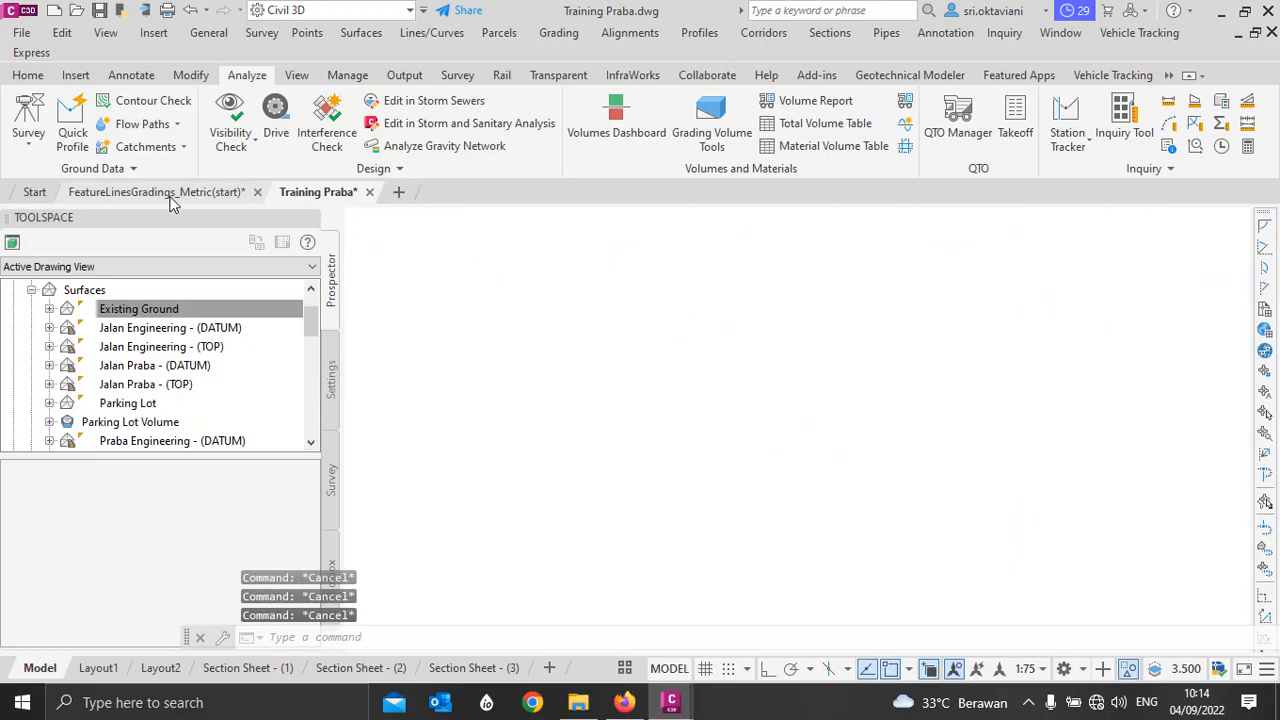
left_click(691, 351)
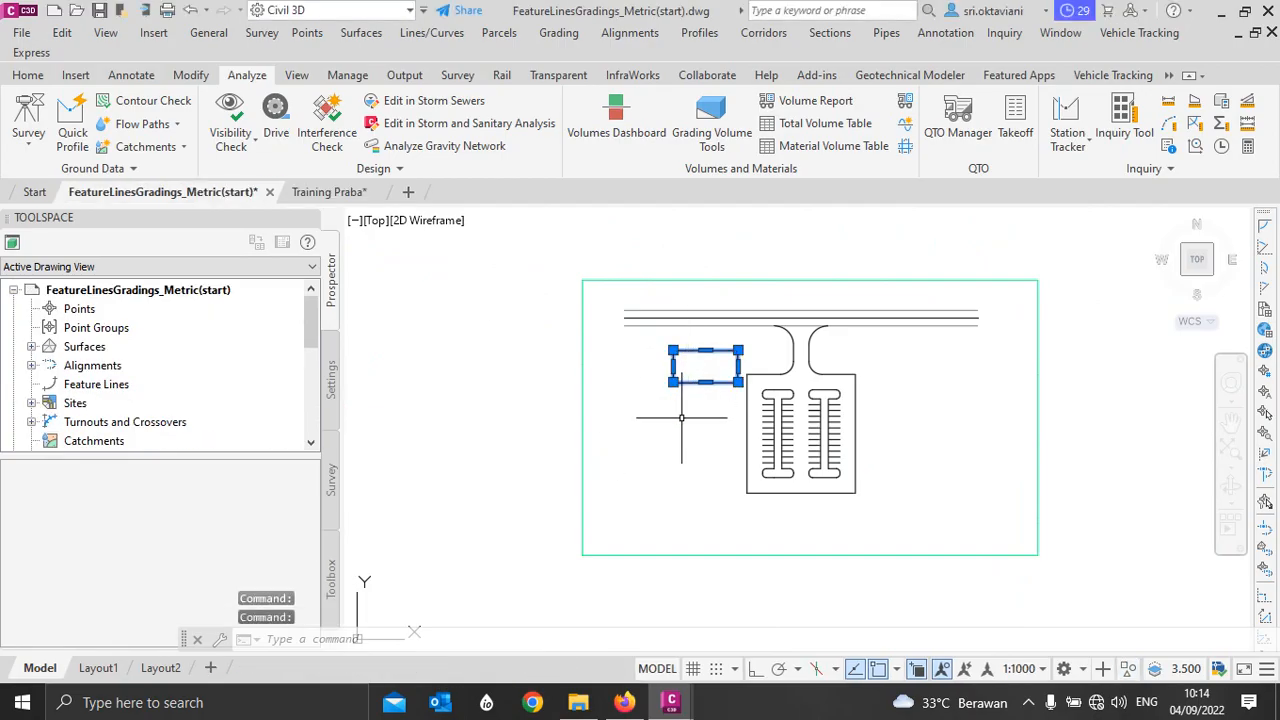
type("co")
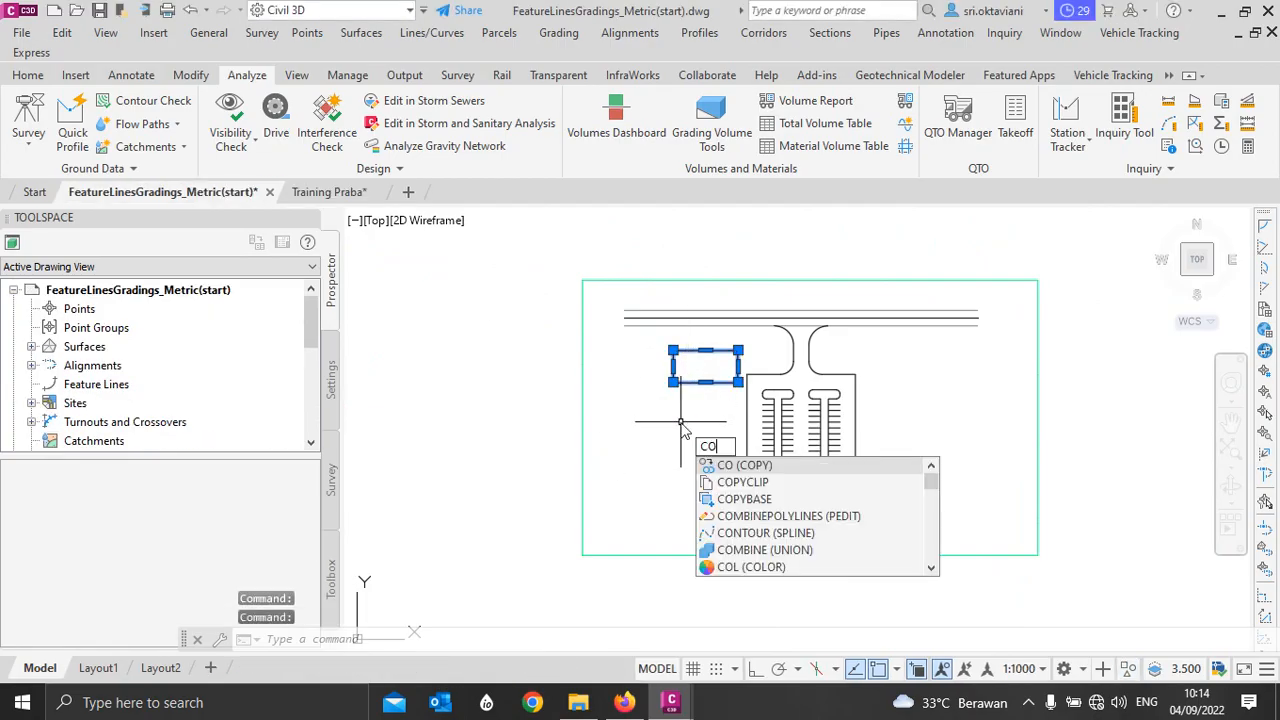
left_click(742, 482)
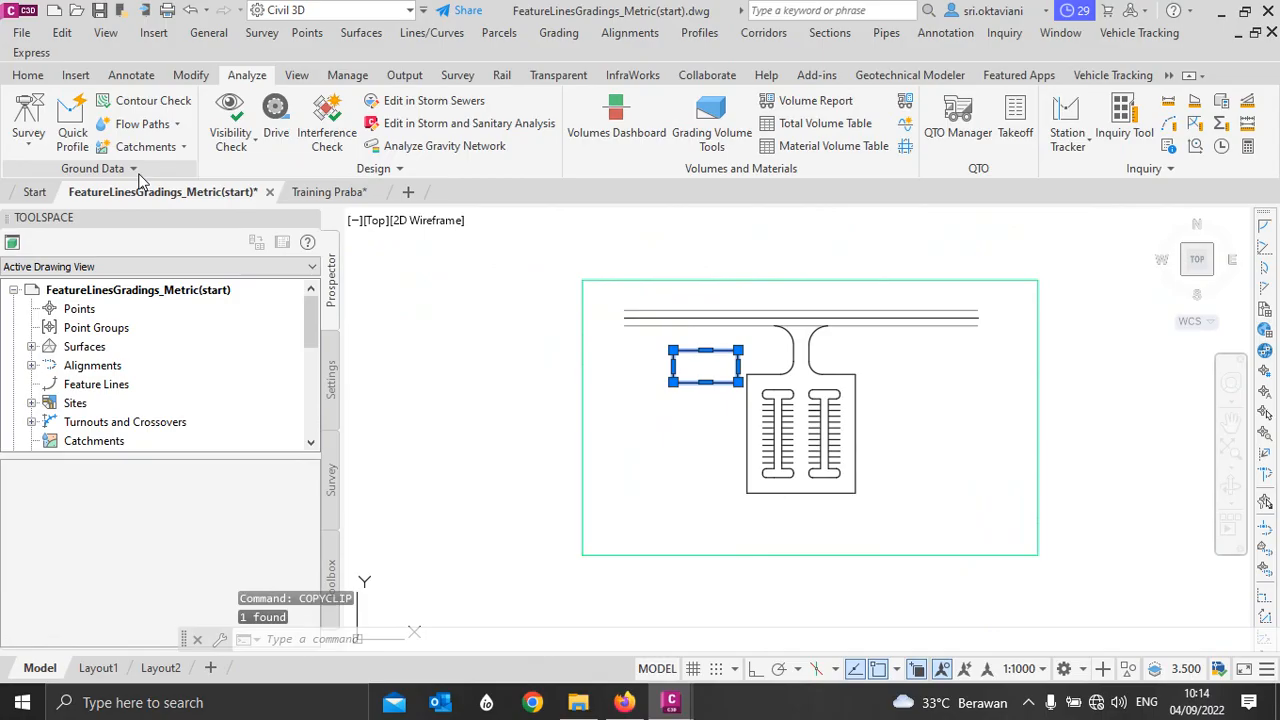
left_click(76, 78)
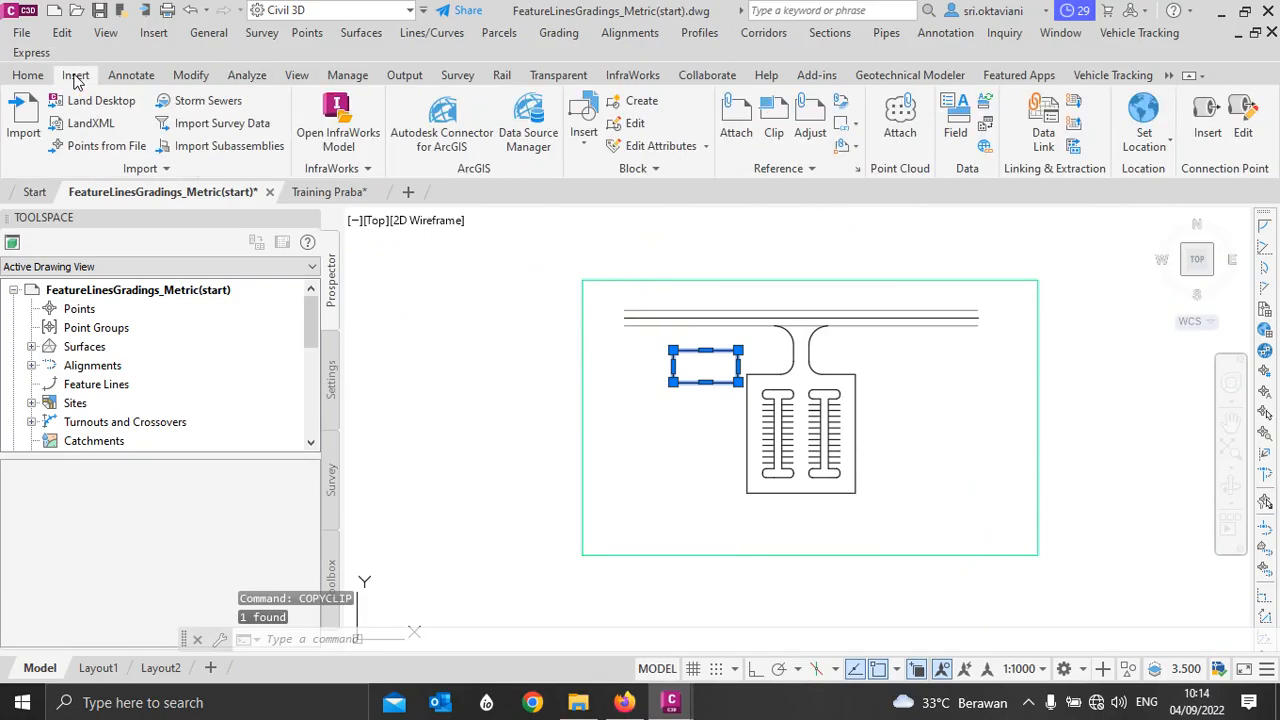
Step: Paste the copied rectangle into the Training Praba drawing, in the empty area below the rounded grading beside the parking lot
left_click(328, 191)
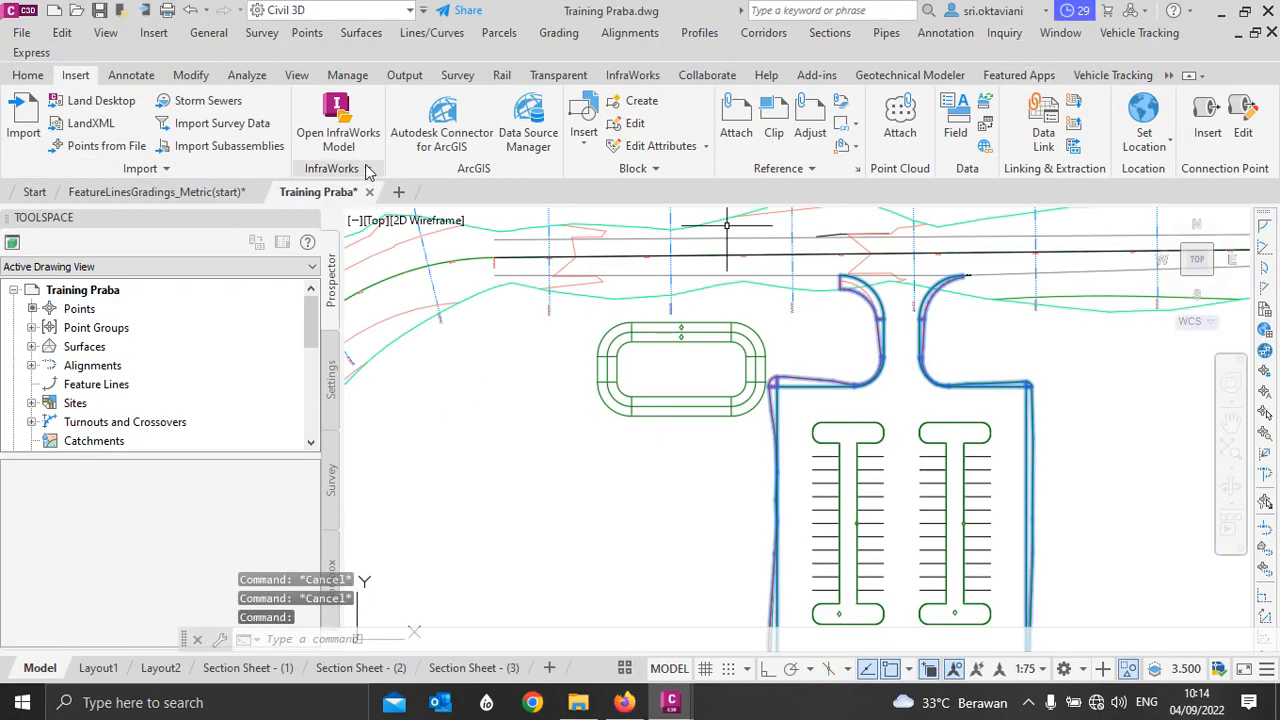
left_click(40, 78)
left_click(1229, 146)
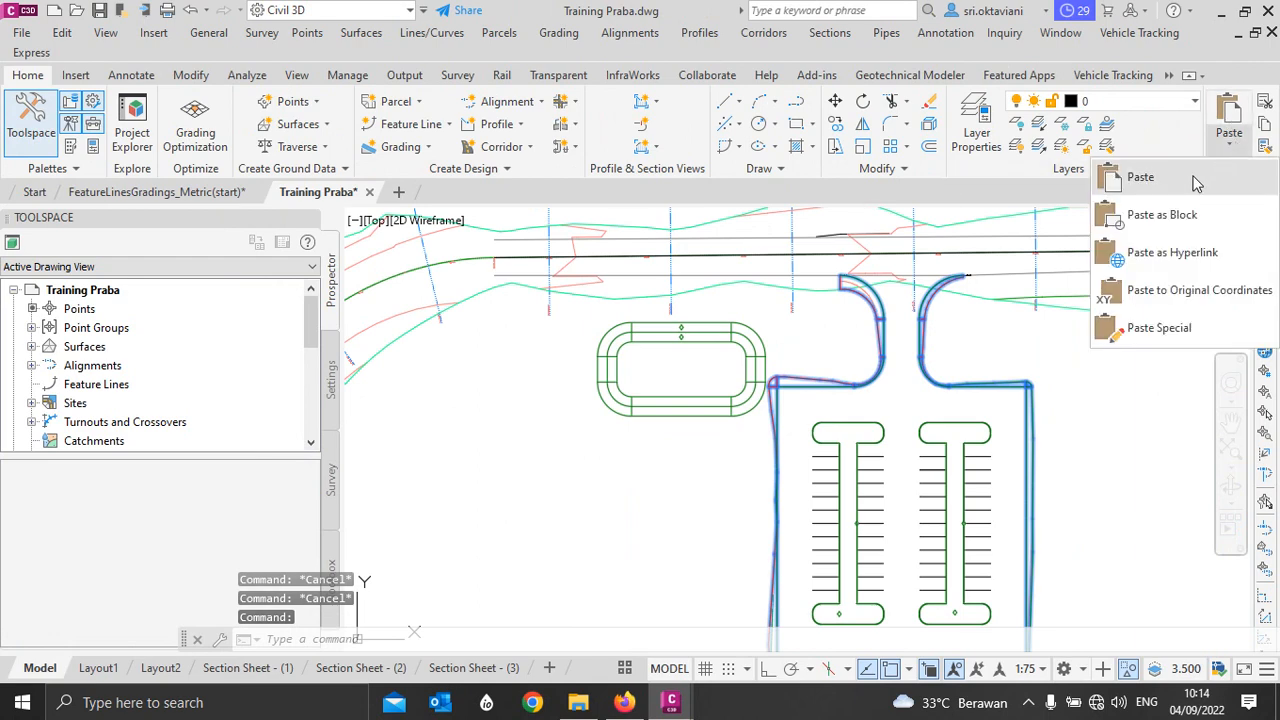
key("ctrl+v")
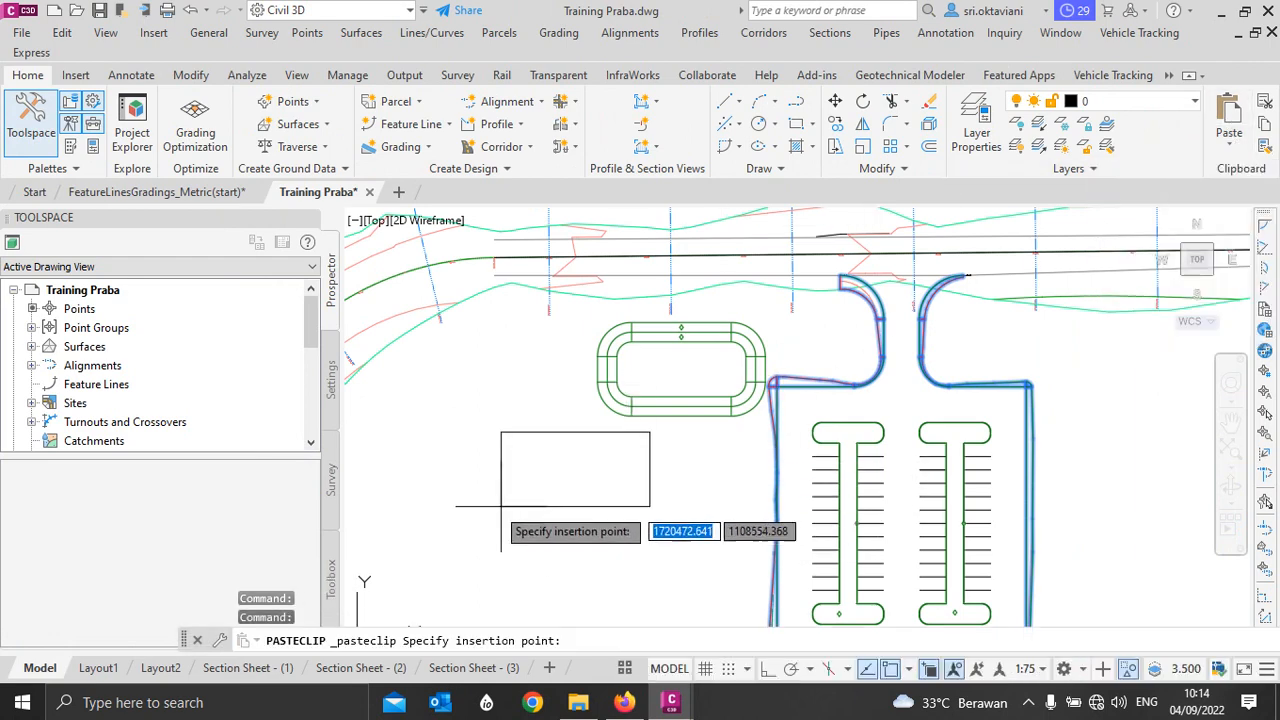
left_click(444, 556)
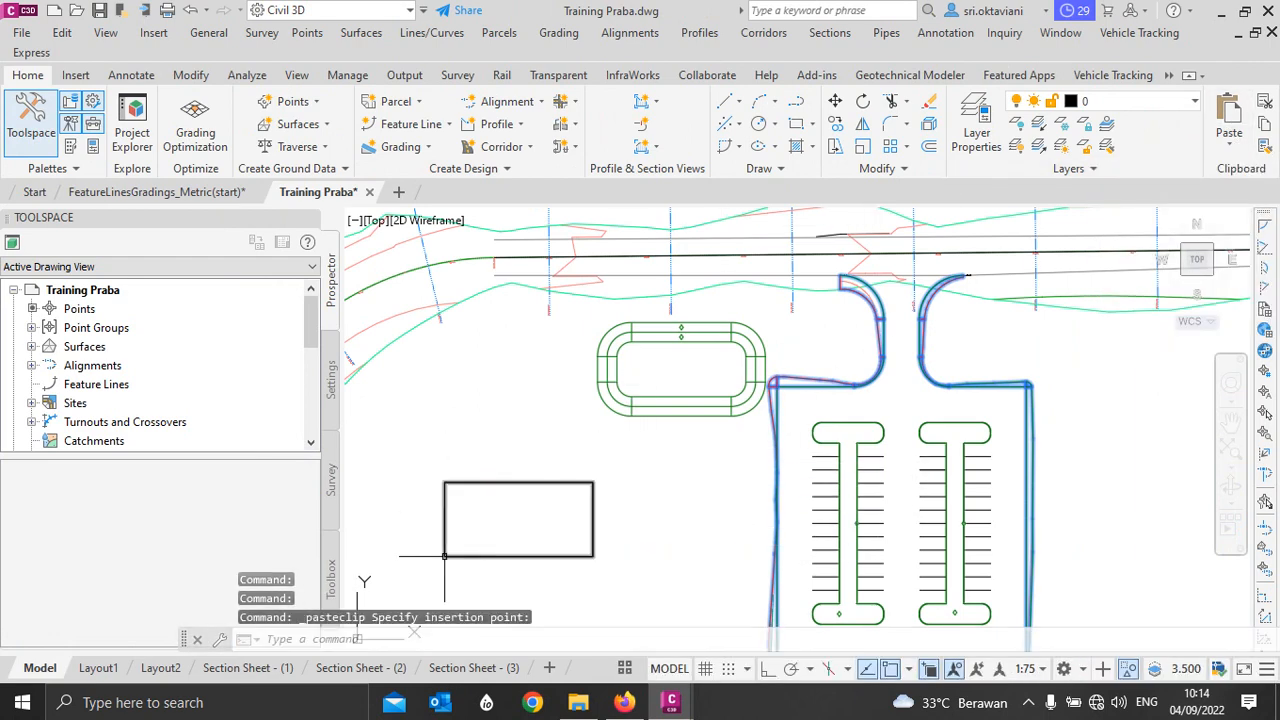
Step: Convert the pasted rectangle into a feature line in Site 1 named Pondasi 2, with elevations assigned
key("Escape")
middle_click_drag(497, 470, 639, 315)
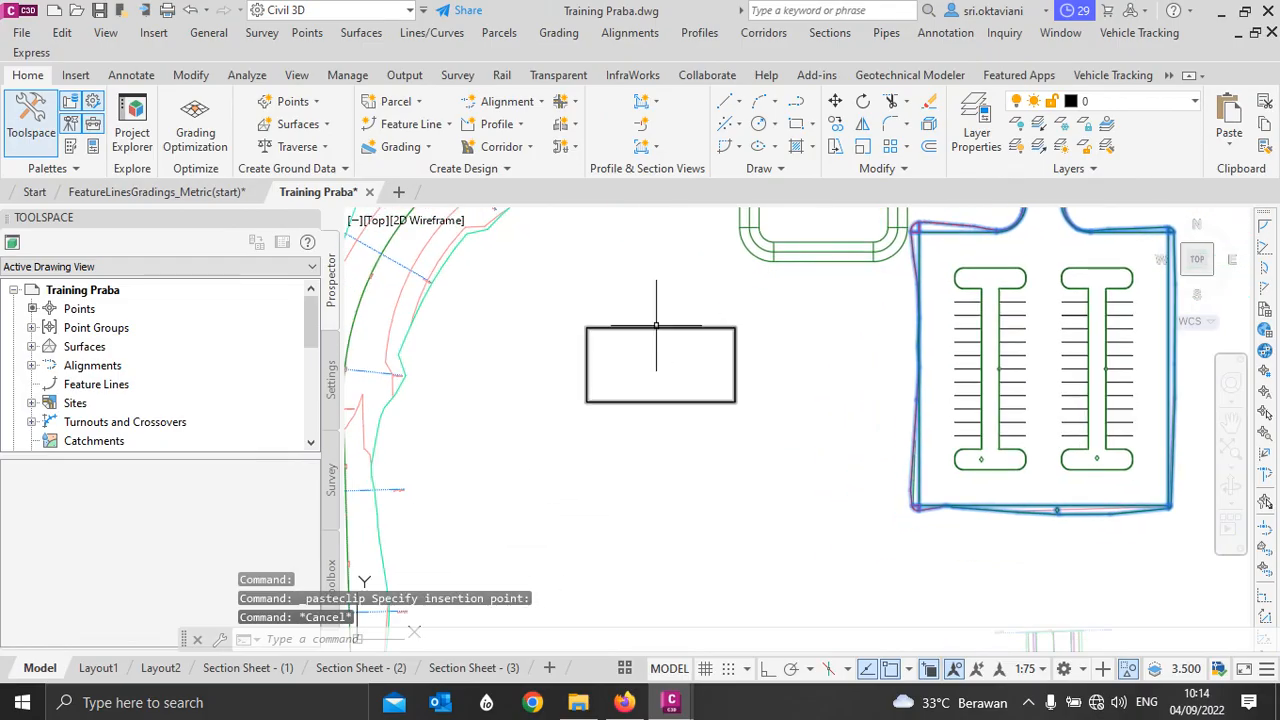
left_click(422, 124)
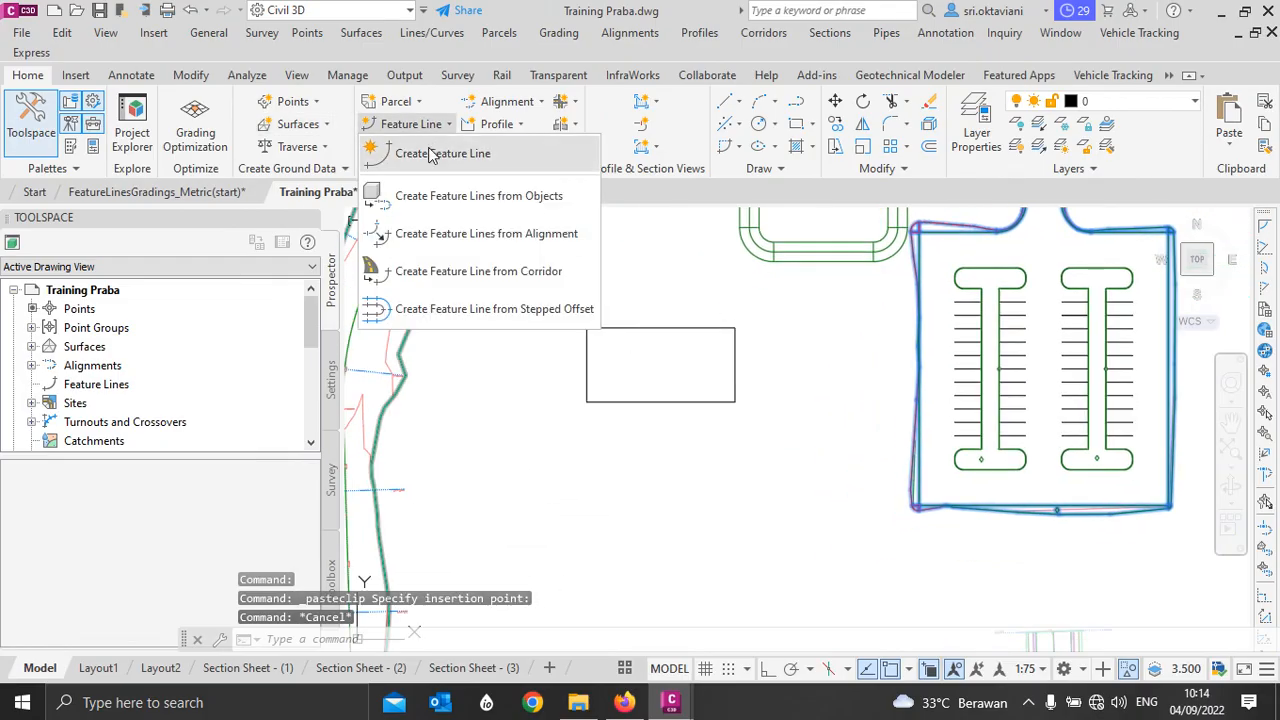
left_click(444, 198)
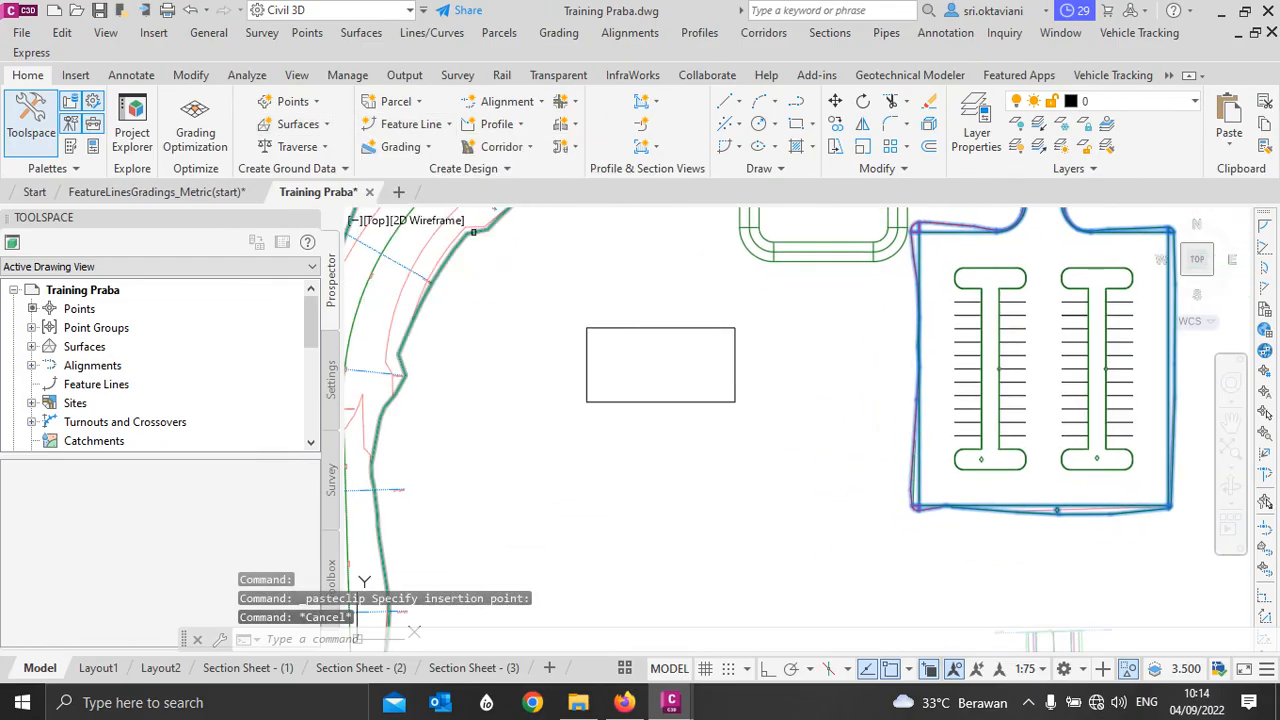
left_click(607, 328)
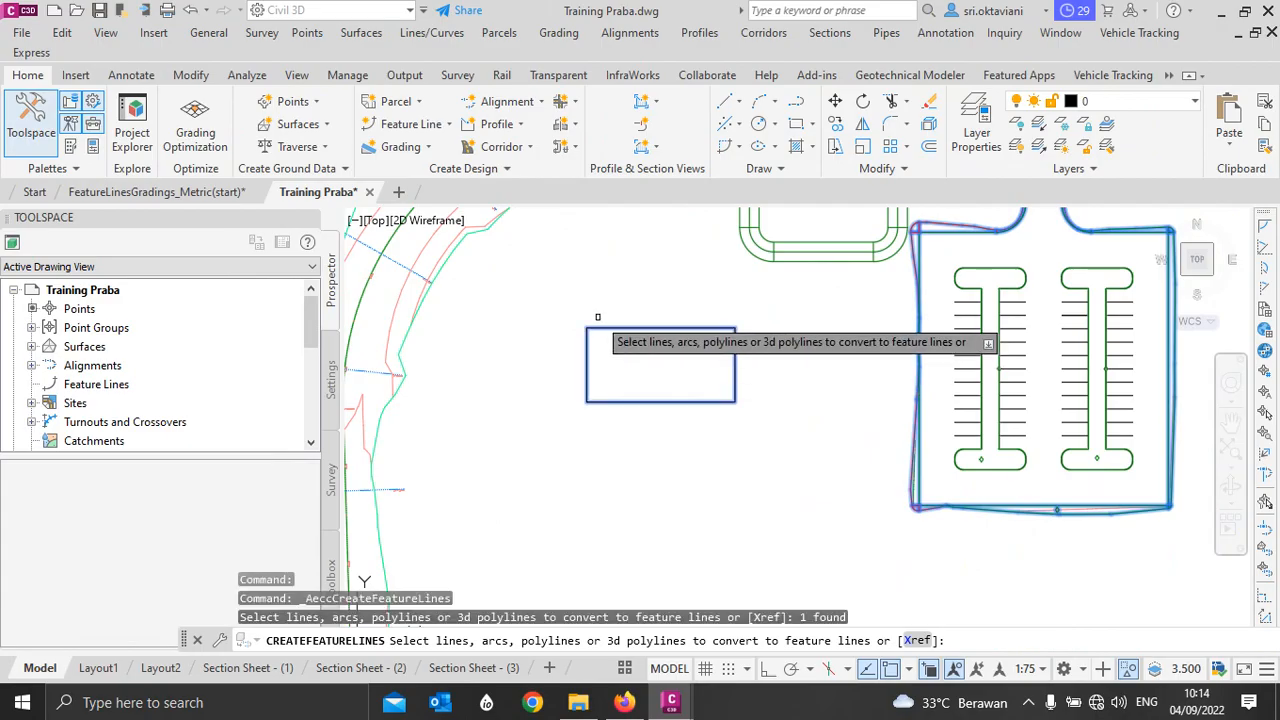
key("Return")
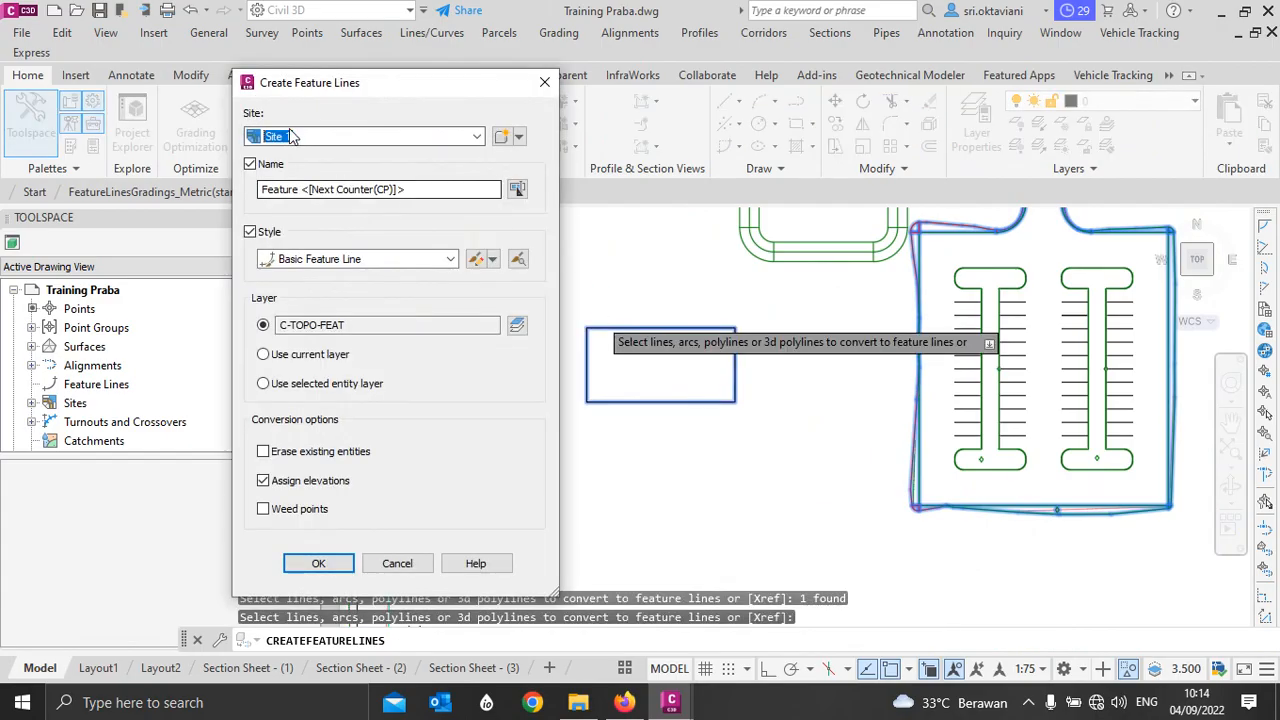
left_click(414, 192)
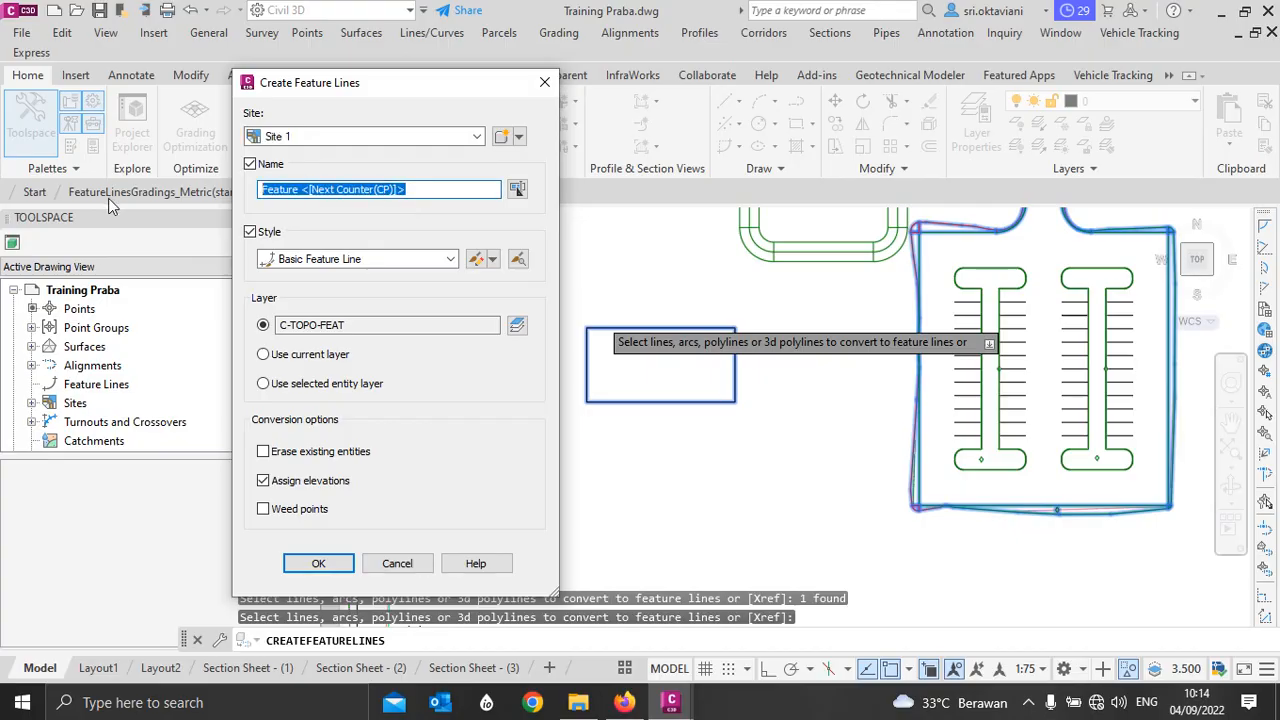
type("Pona")
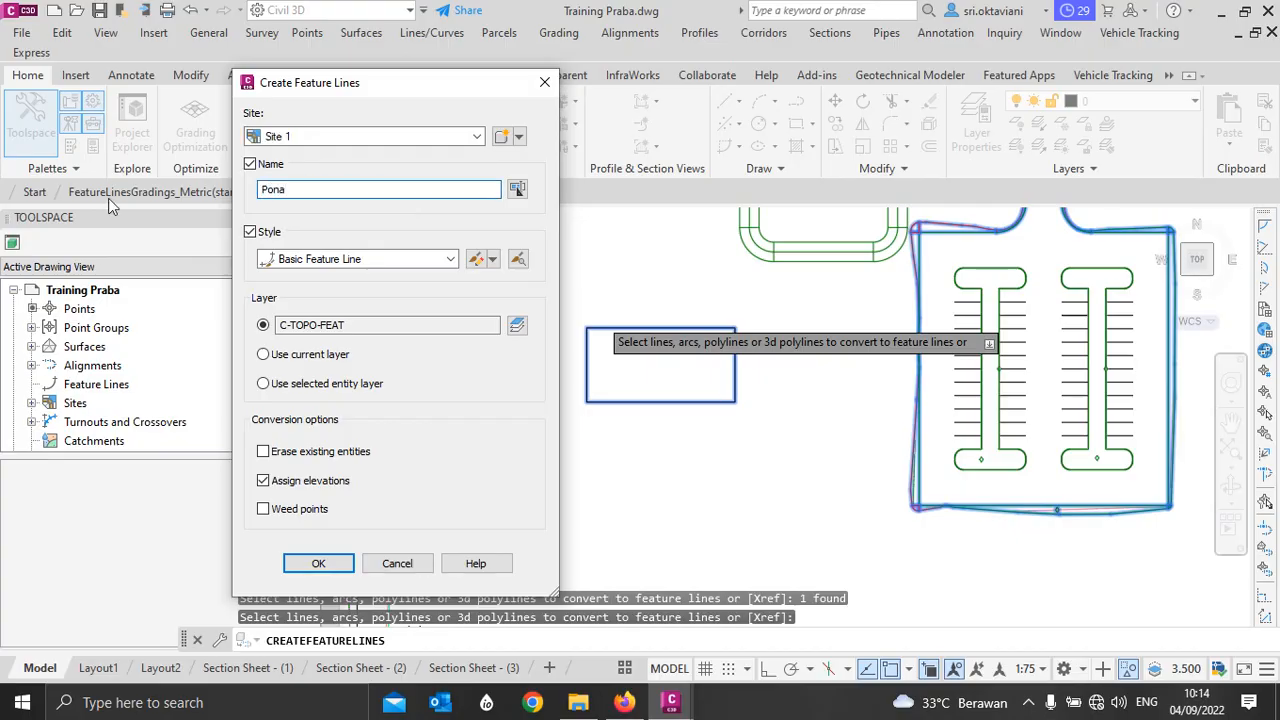
key("BackSpace")
type("dasi 2")
left_click(318, 560)
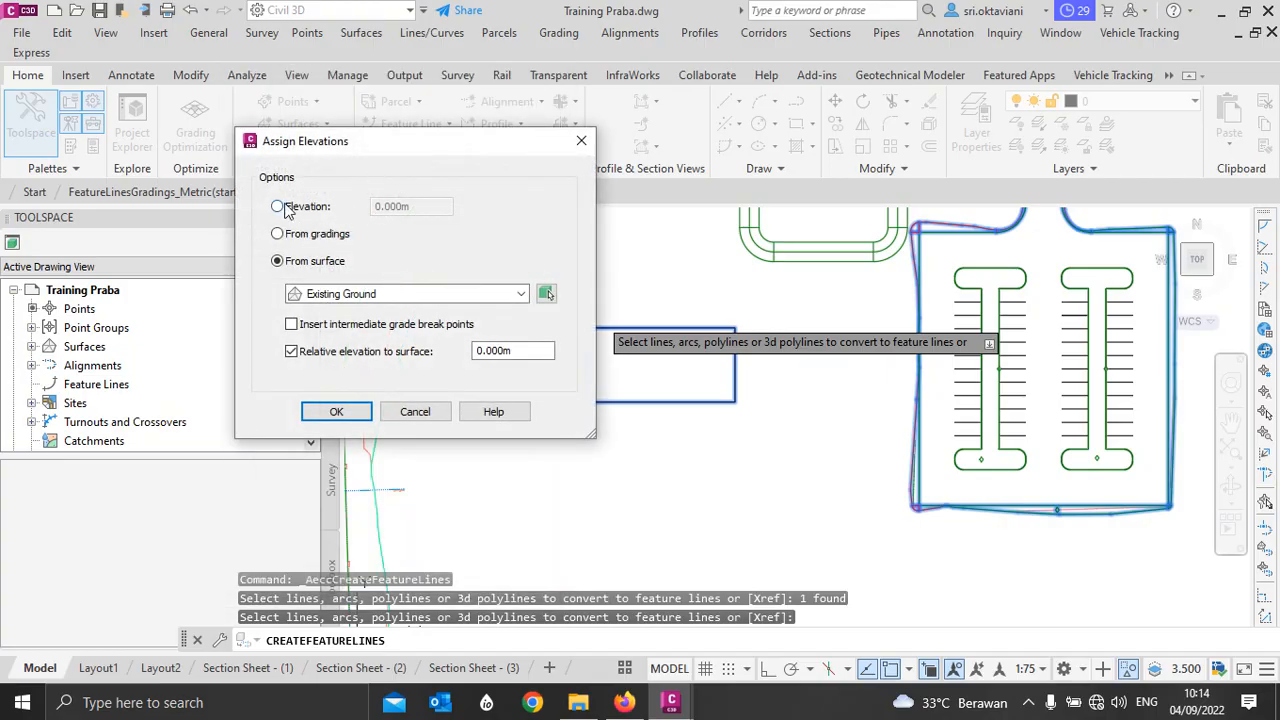
Step: Assign a fixed elevation of 210 m to the new rectangular feature line
left_click(302, 206)
double_click(435, 208)
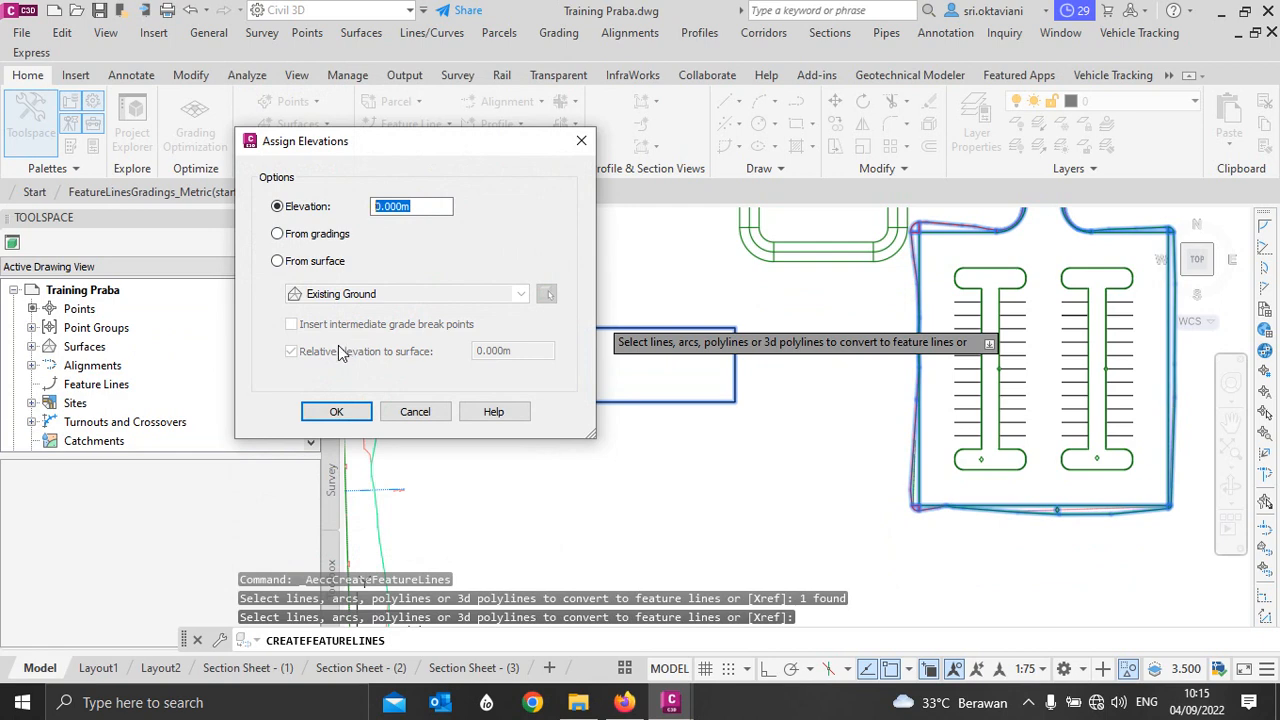
type("12")
key("BackSpace")
key("BackSpace")
type("210")
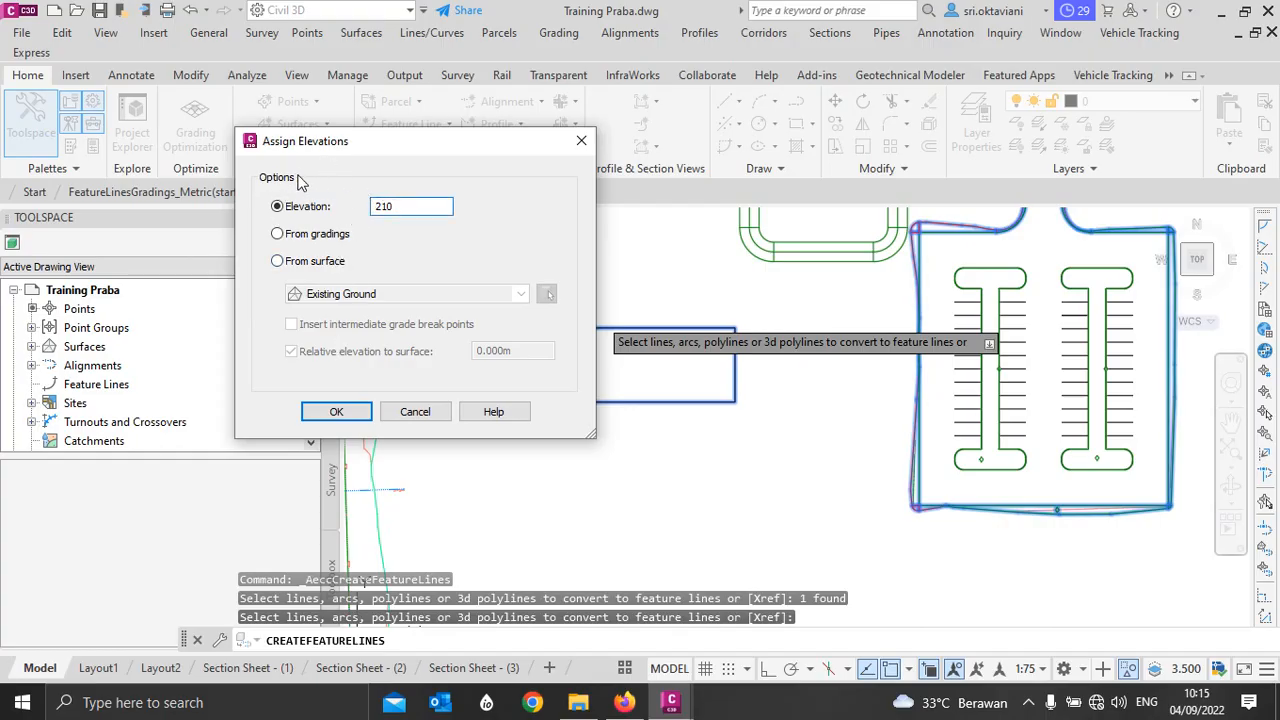
left_click(338, 414)
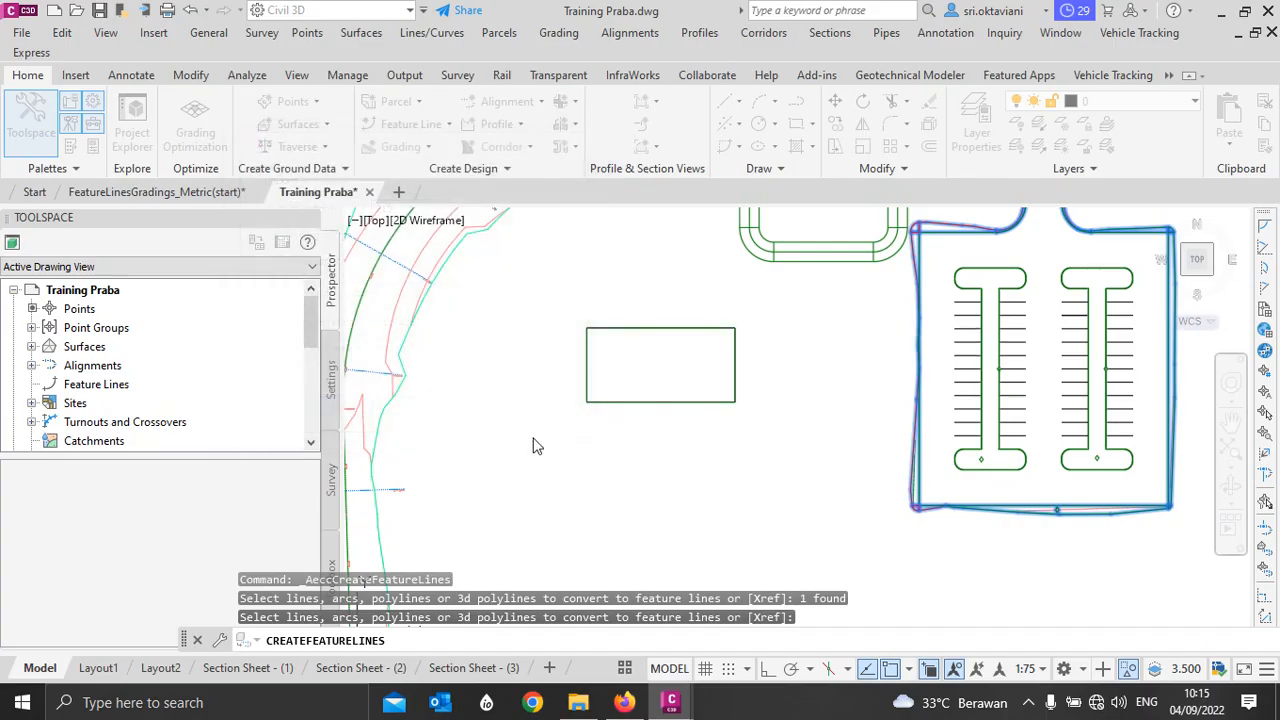
Step: Check the point elevations of the rectangular feature line in the Elevation Editor, and close the editor
left_click(657, 328)
left_click(846, 120)
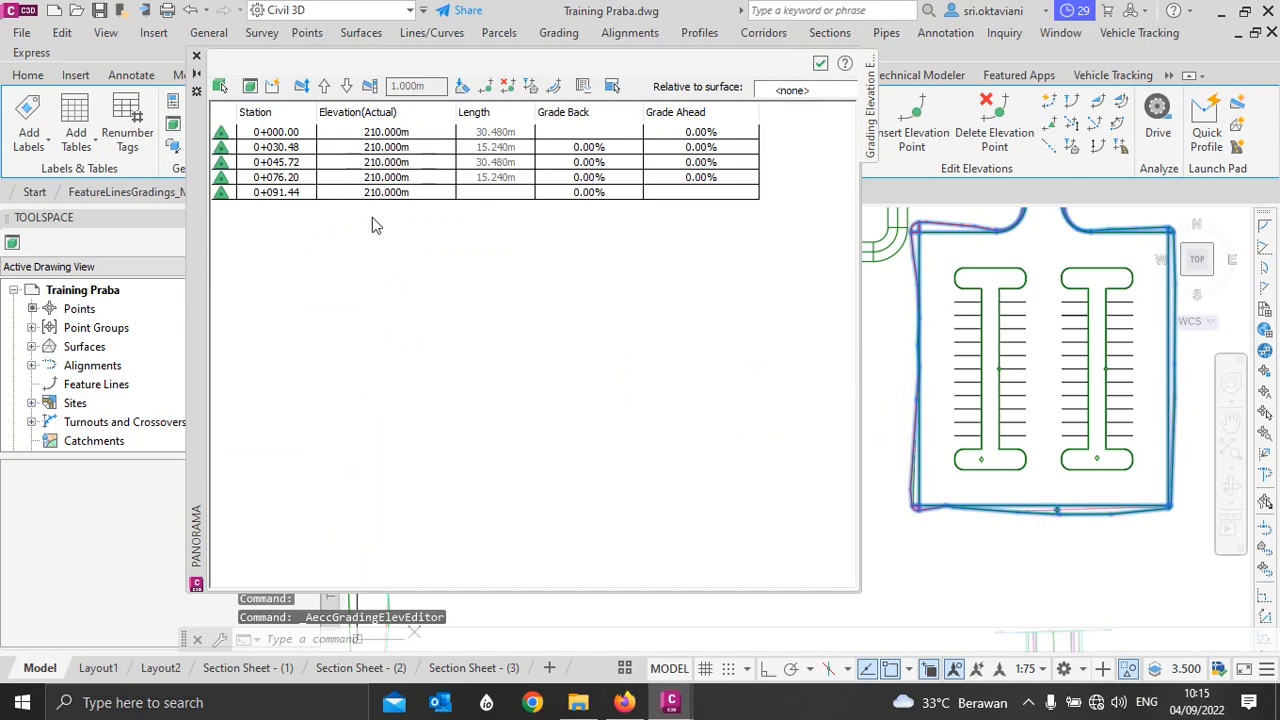
left_click(820, 63)
key("Escape")
key("Escape")
key("Escape")
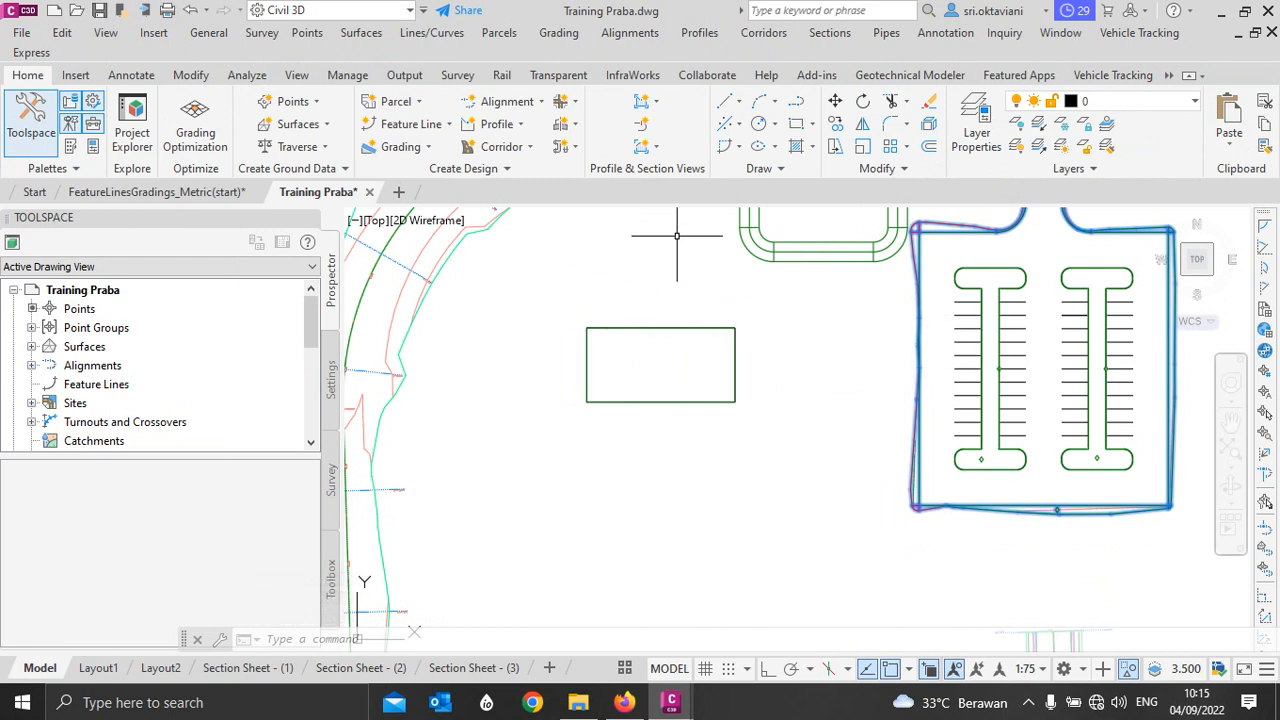
Step: Create a grading group named Pondasi 2 in Site 1 with the Grading Creation Tools and make it the active group
left_click(410, 147)
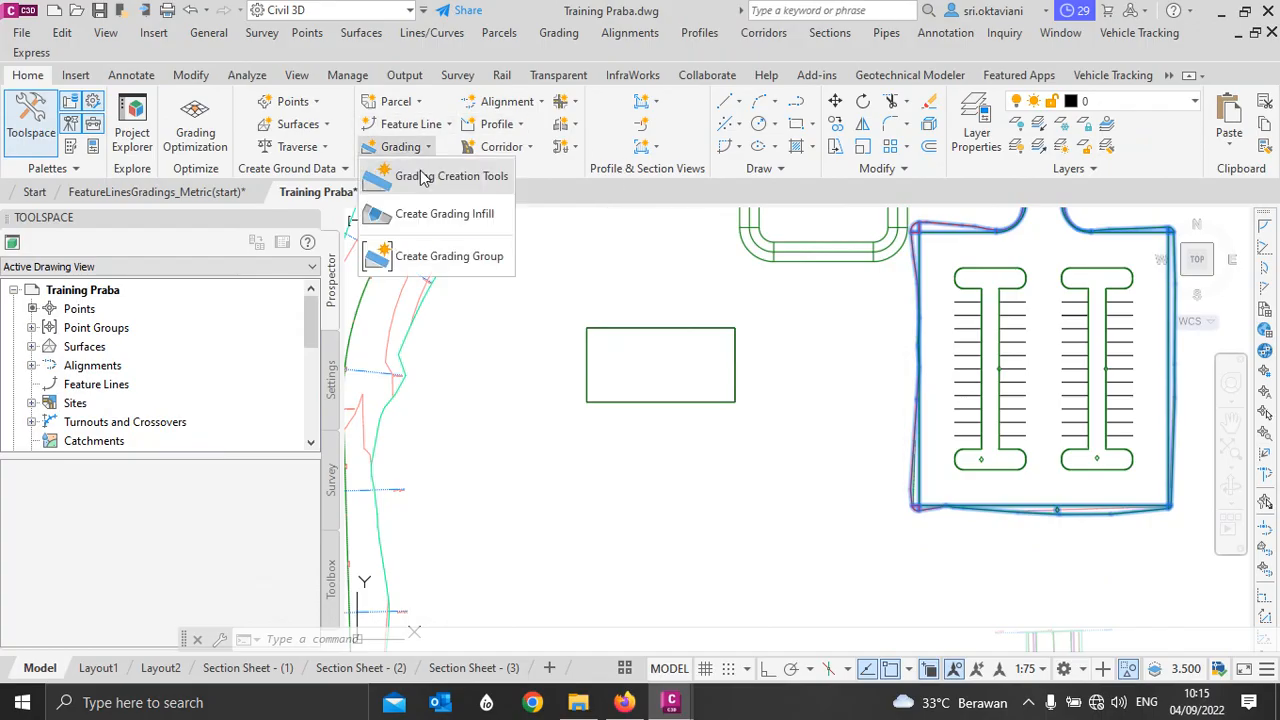
left_click(425, 177)
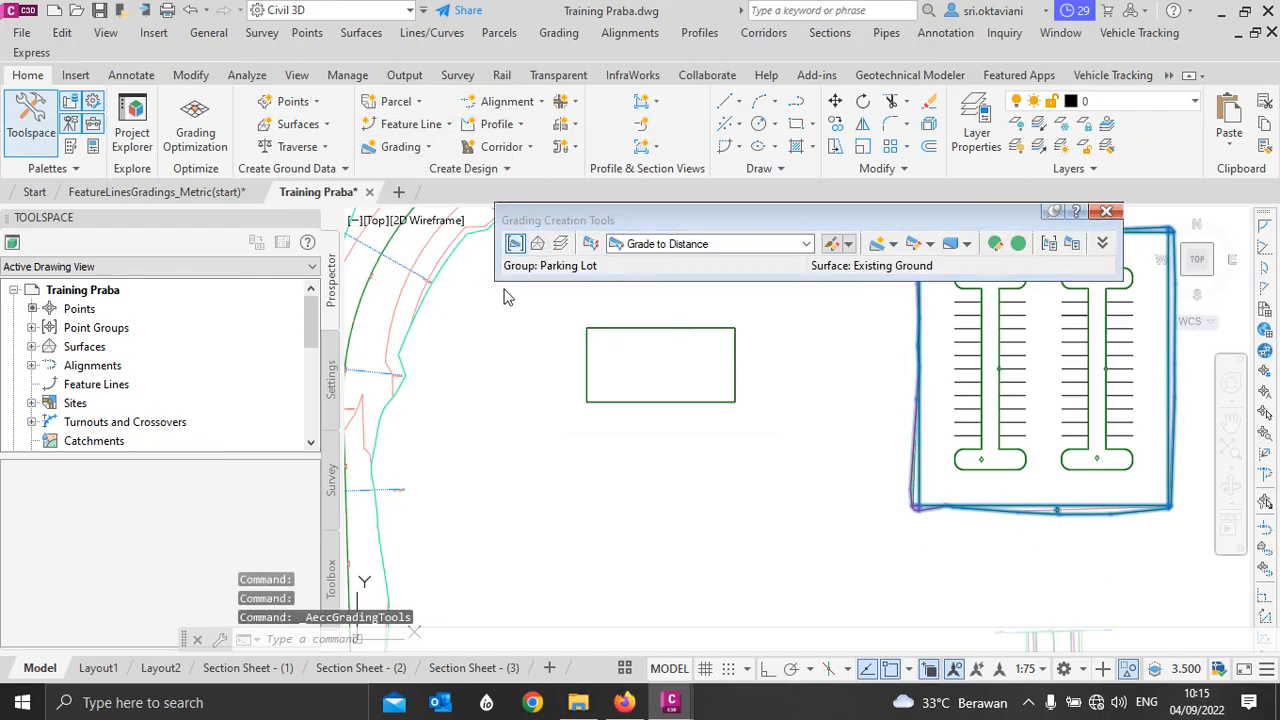
left_click(742, 274)
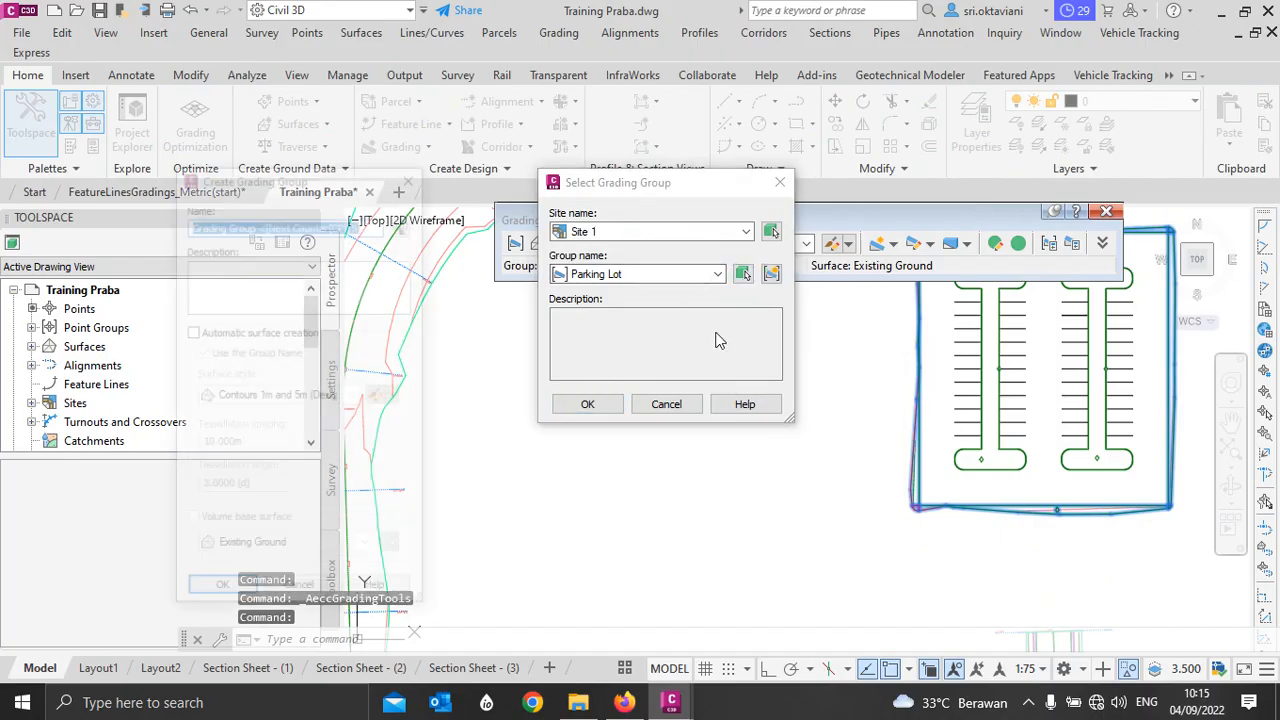
type("Pon")
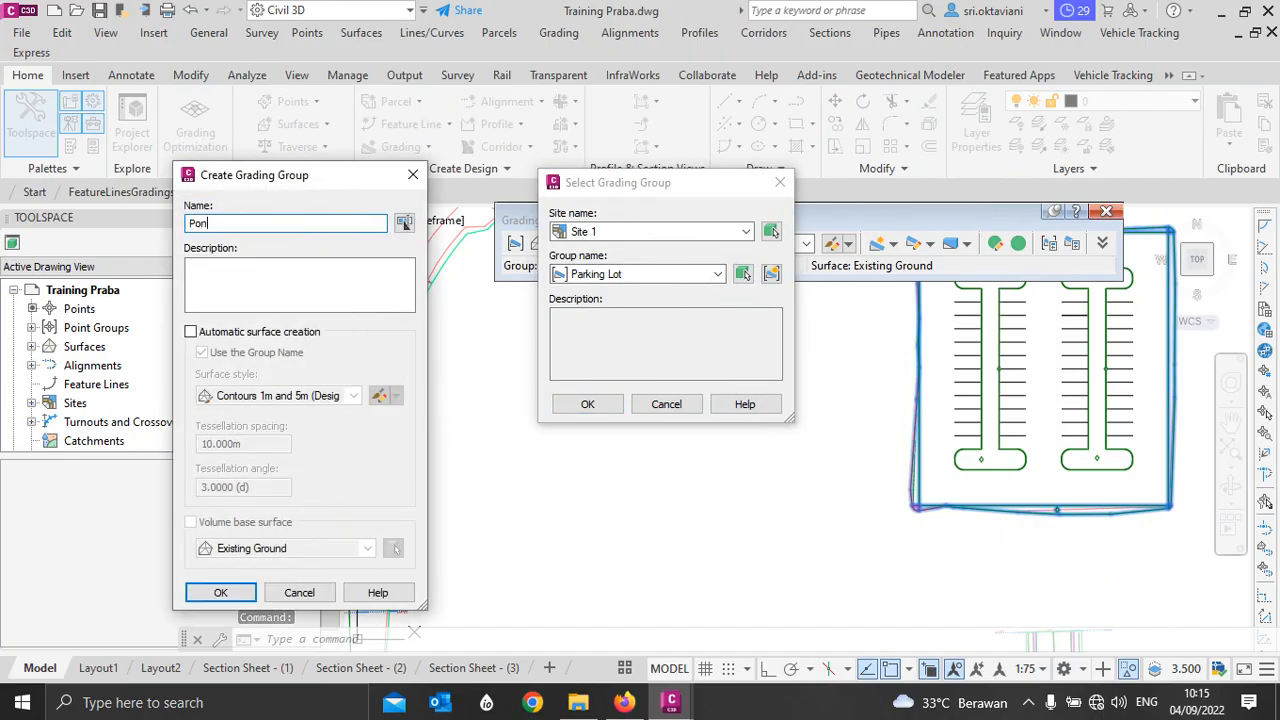
type("dasi 2")
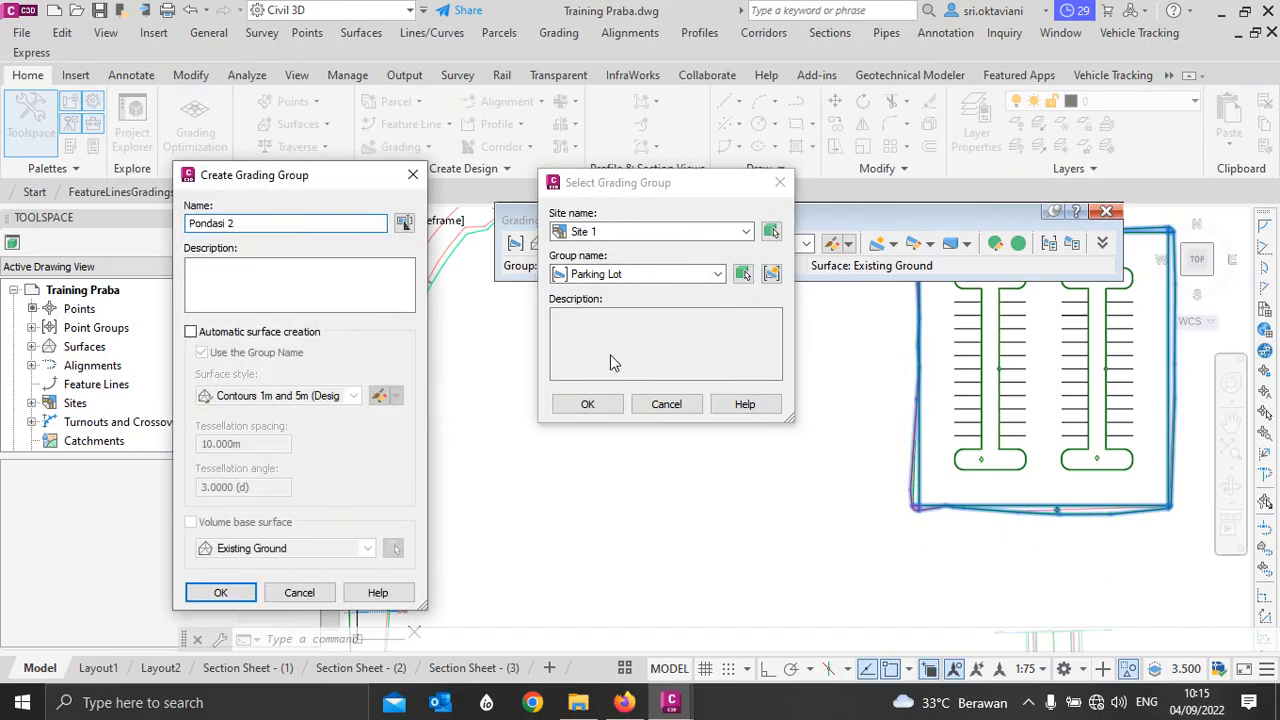
left_click(220, 592)
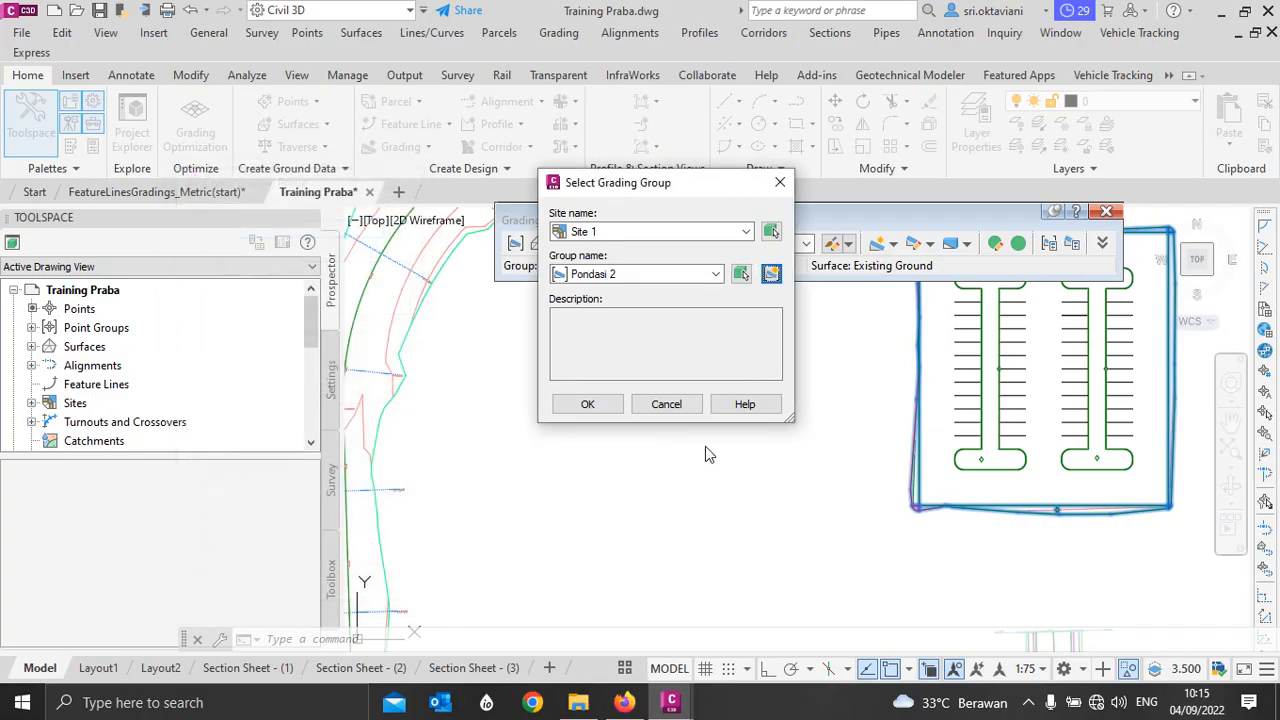
left_click(585, 403)
Step: Set Existing Ground as the target surface and Grade to Distance as the grading criteria
left_click(538, 244)
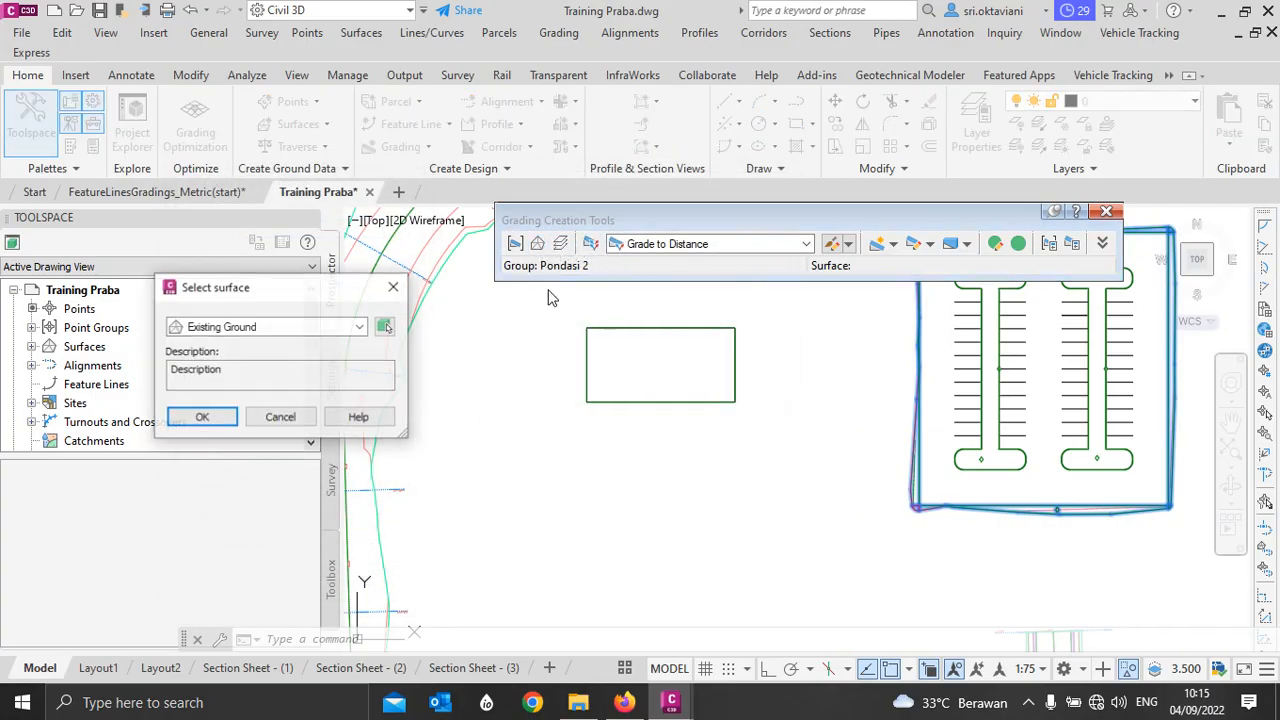
left_click(200, 417)
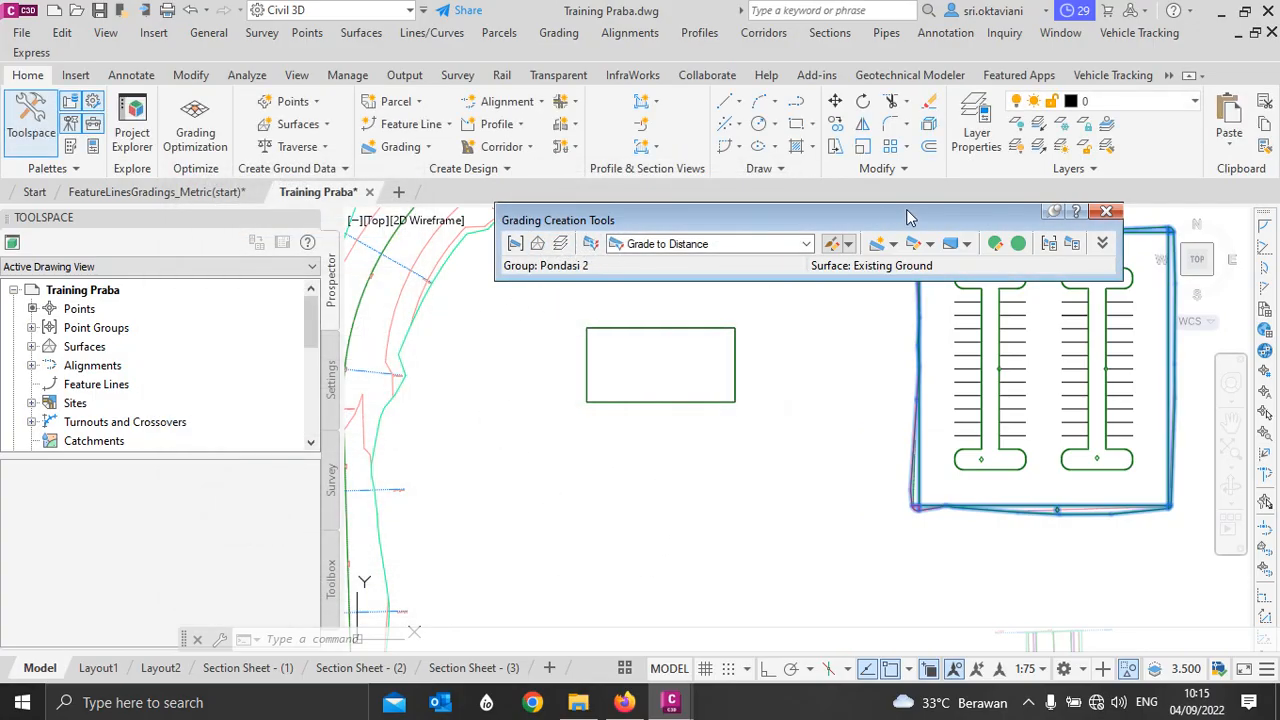
left_click(807, 244)
left_click(721, 266)
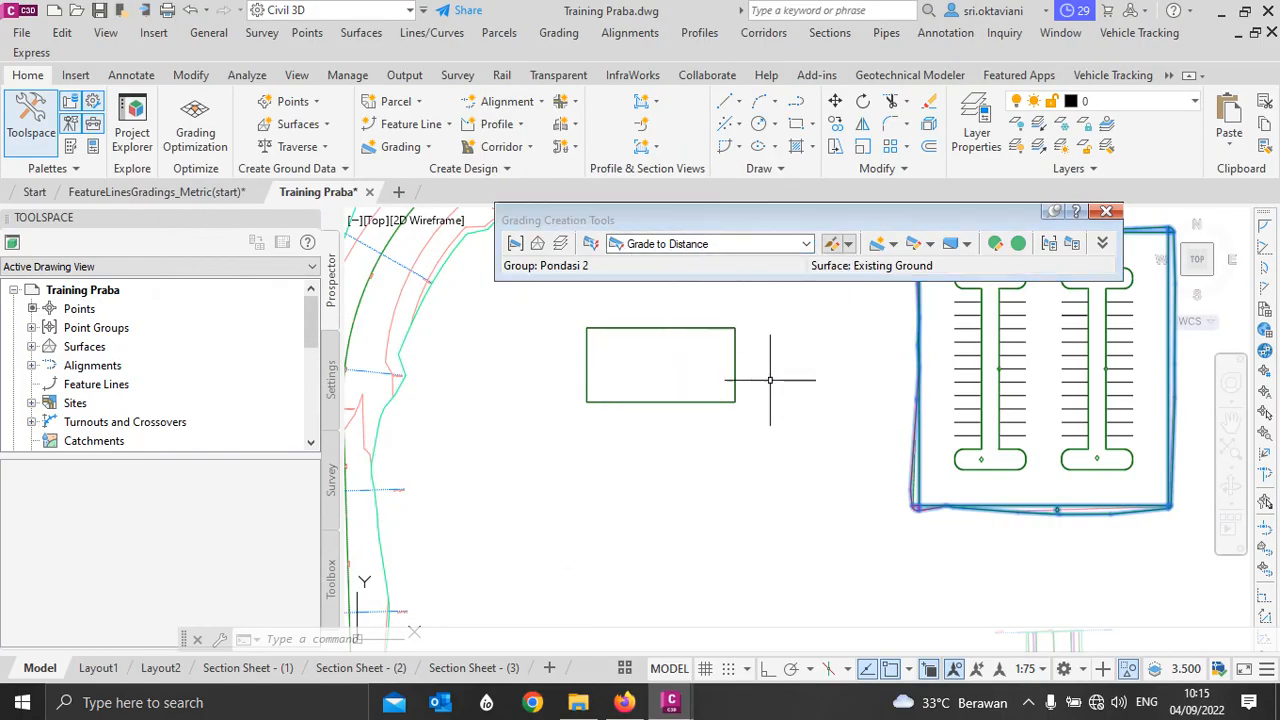
Step: Grade outward from the rectangular feature line along its entire length, with a distance of 2 m and a slope of 2
left_click(894, 244)
left_click(930, 267)
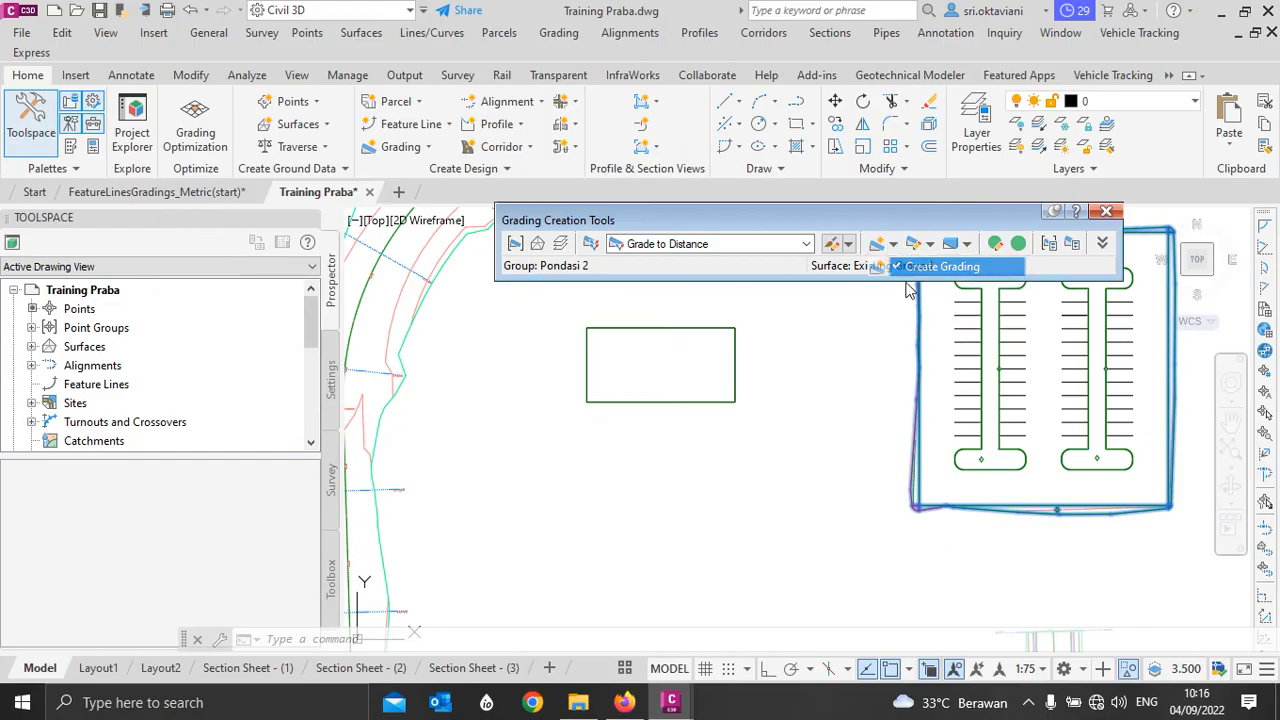
left_click(699, 316)
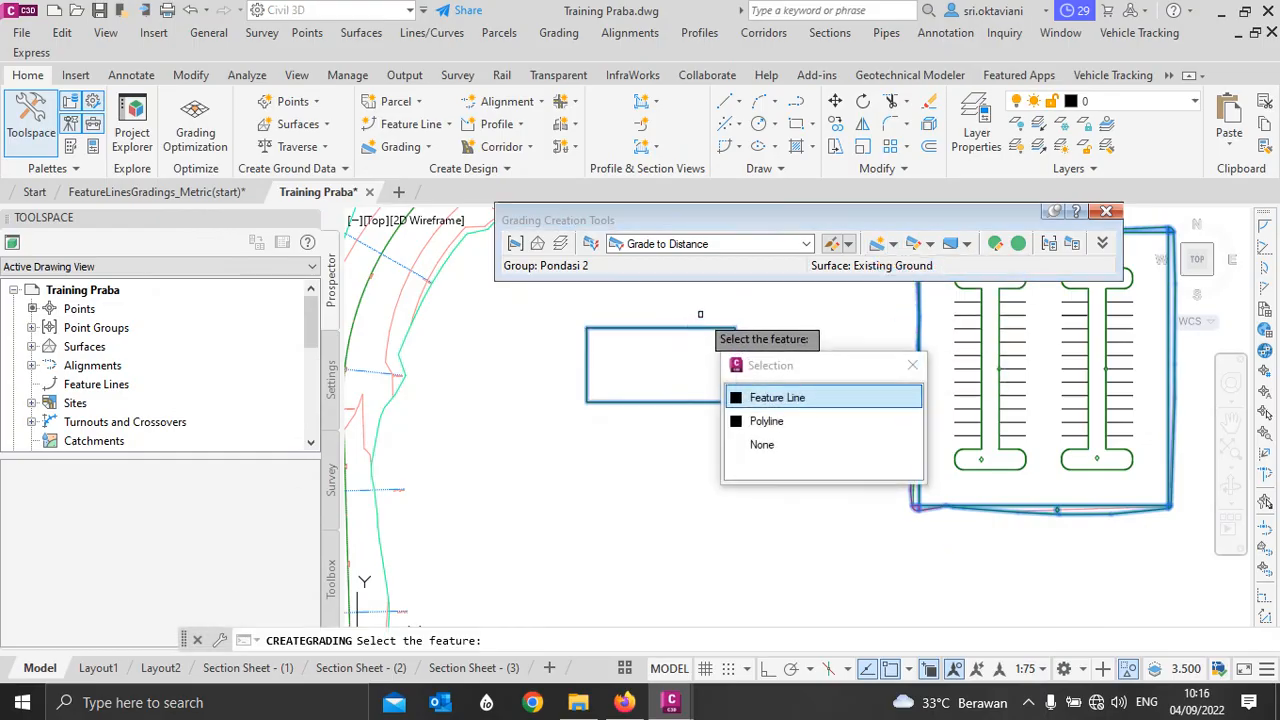
left_click(790, 398)
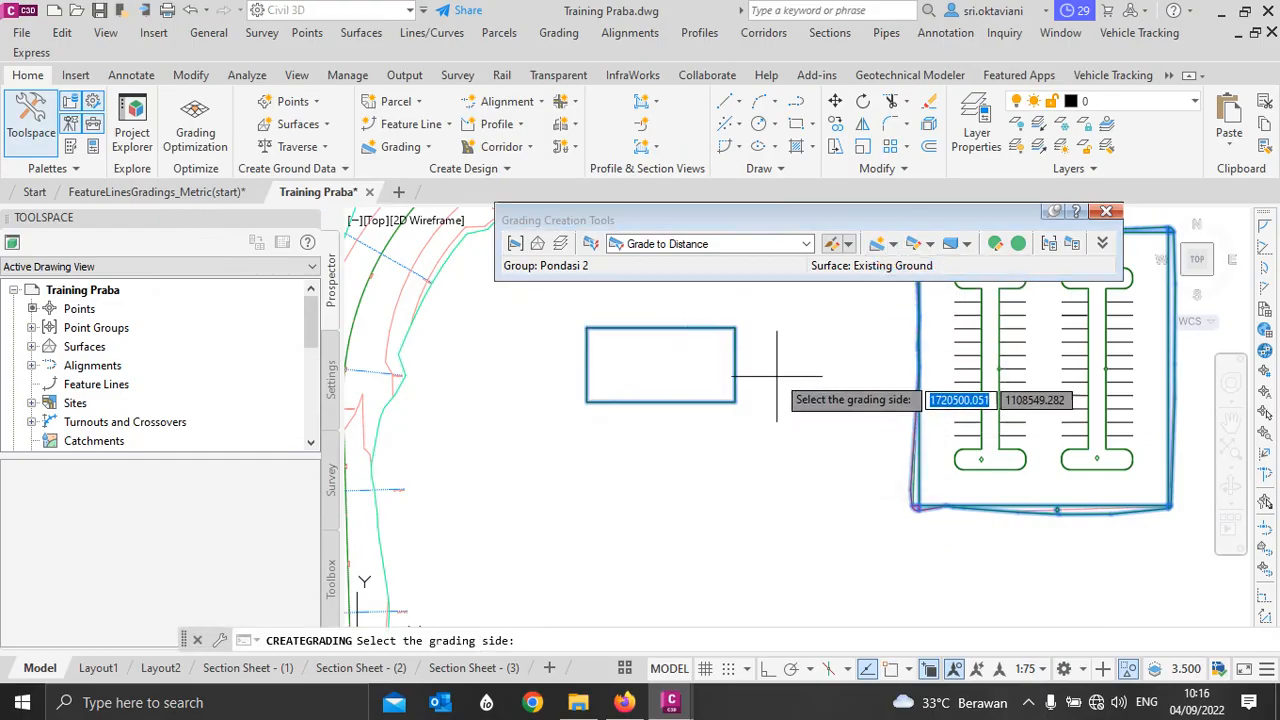
left_click(765, 360)
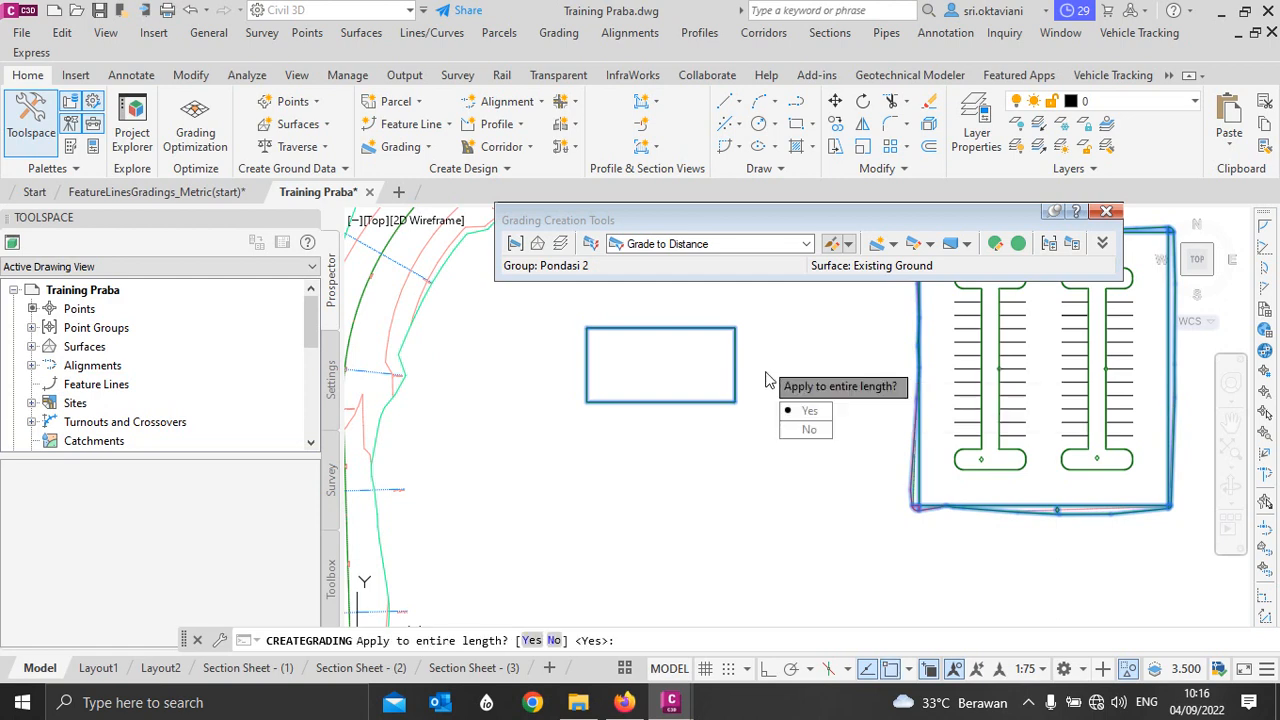
left_click(806, 408)
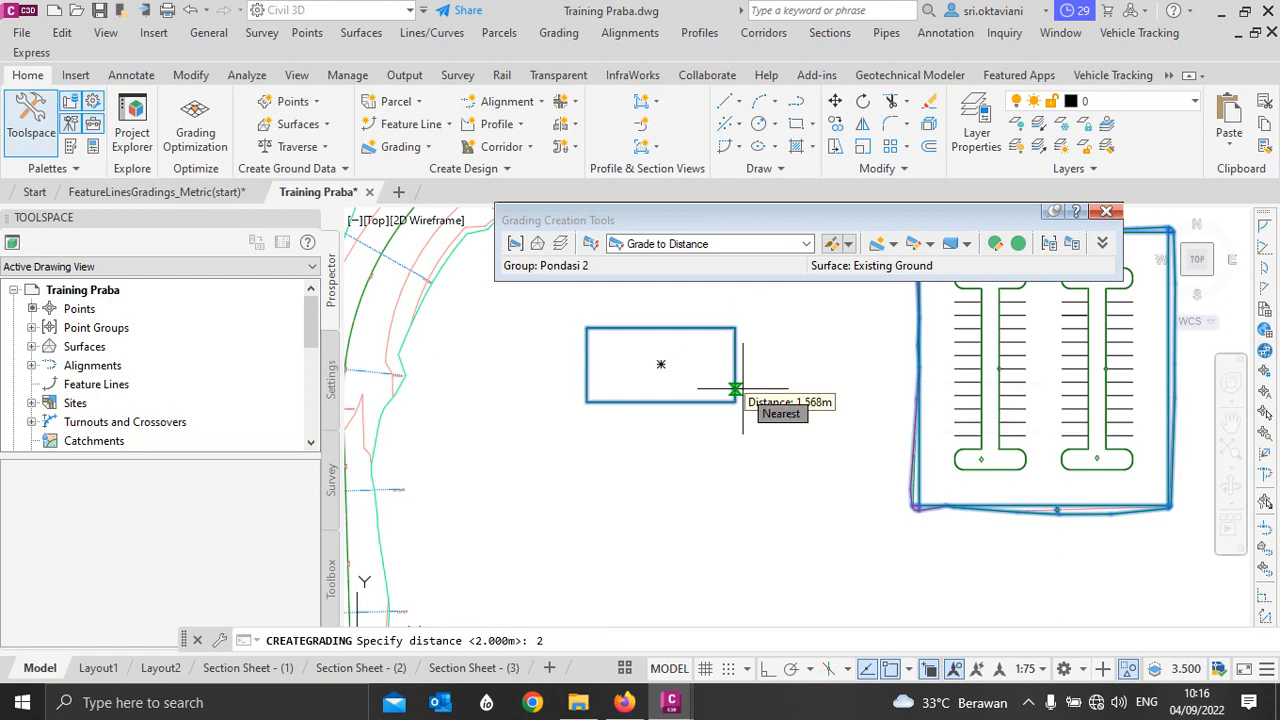
key("Return")
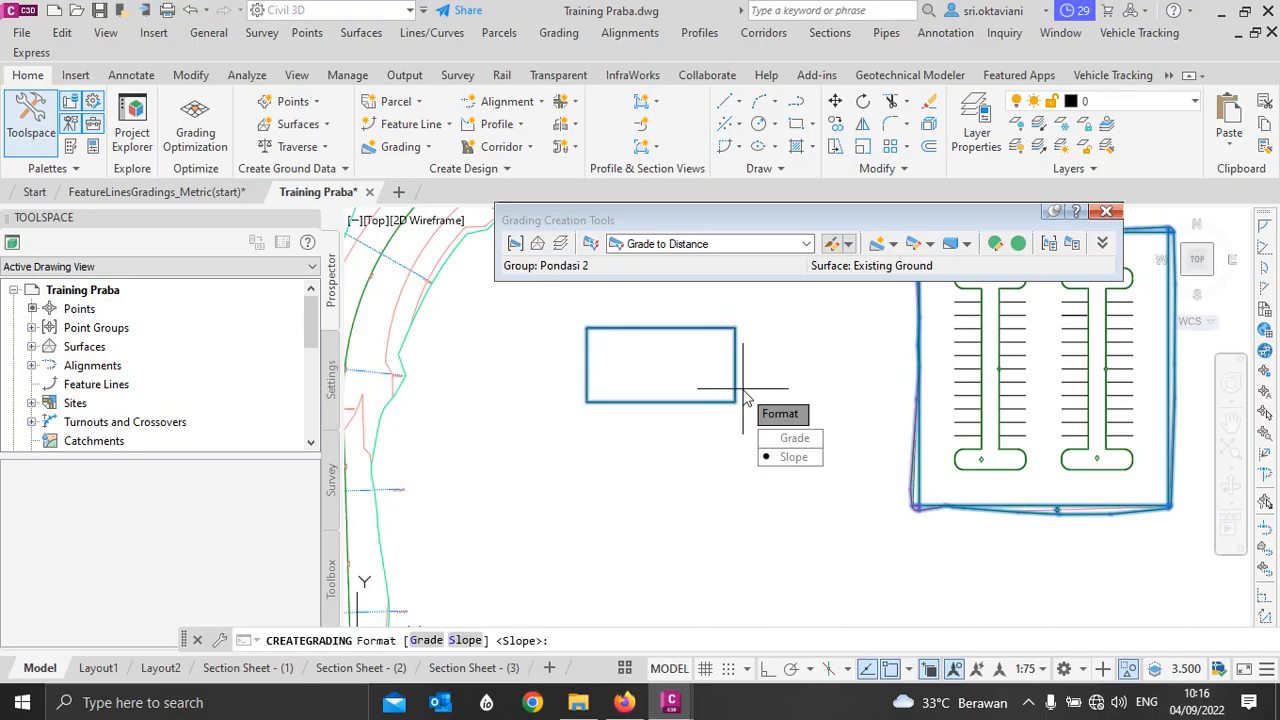
key("Return")
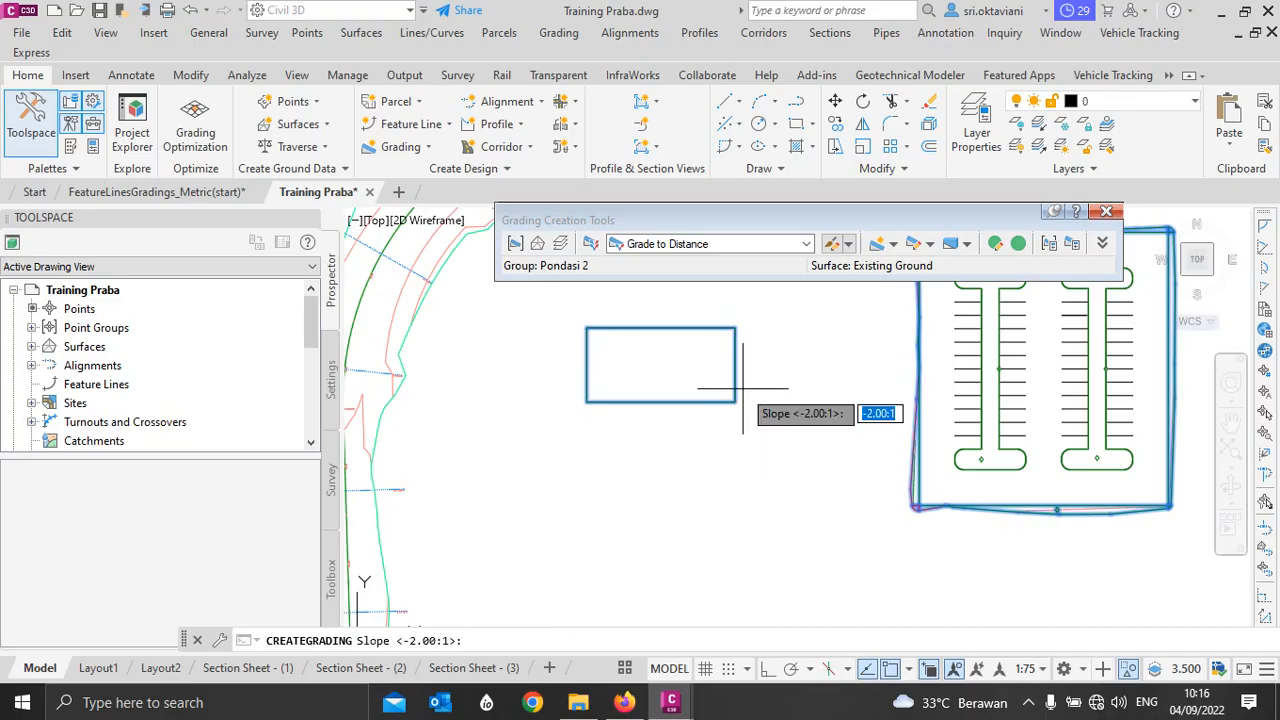
type("2")
key("Return")
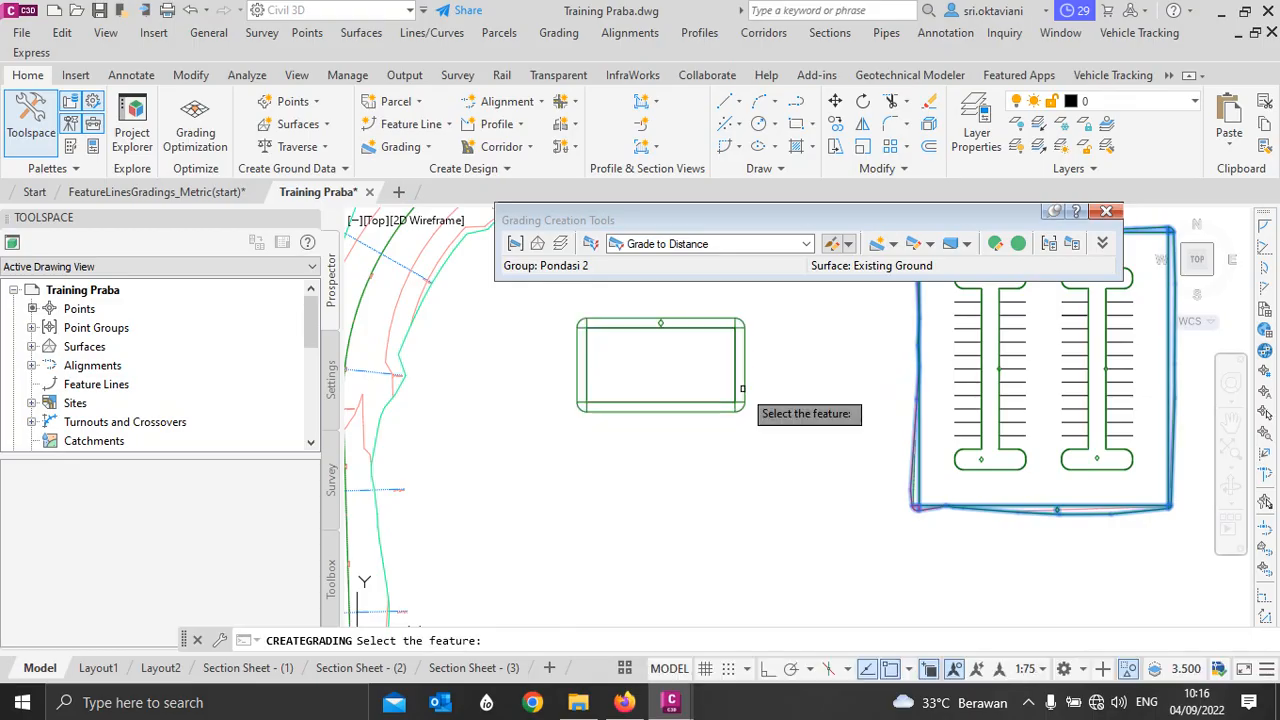
key("Return")
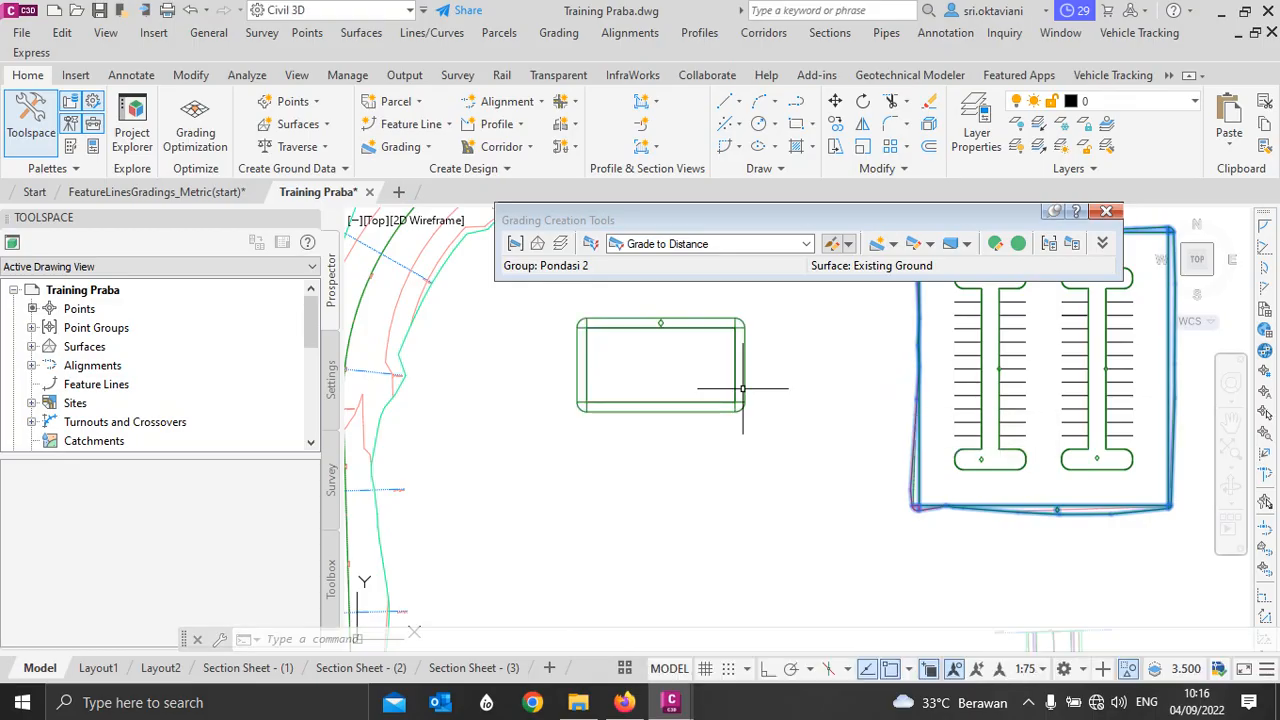
Step: Open the properties of the Pondasi 2 grading group in Site 1
scroll(762, 373, "up", 4)
scroll(750, 355, "down", 1)
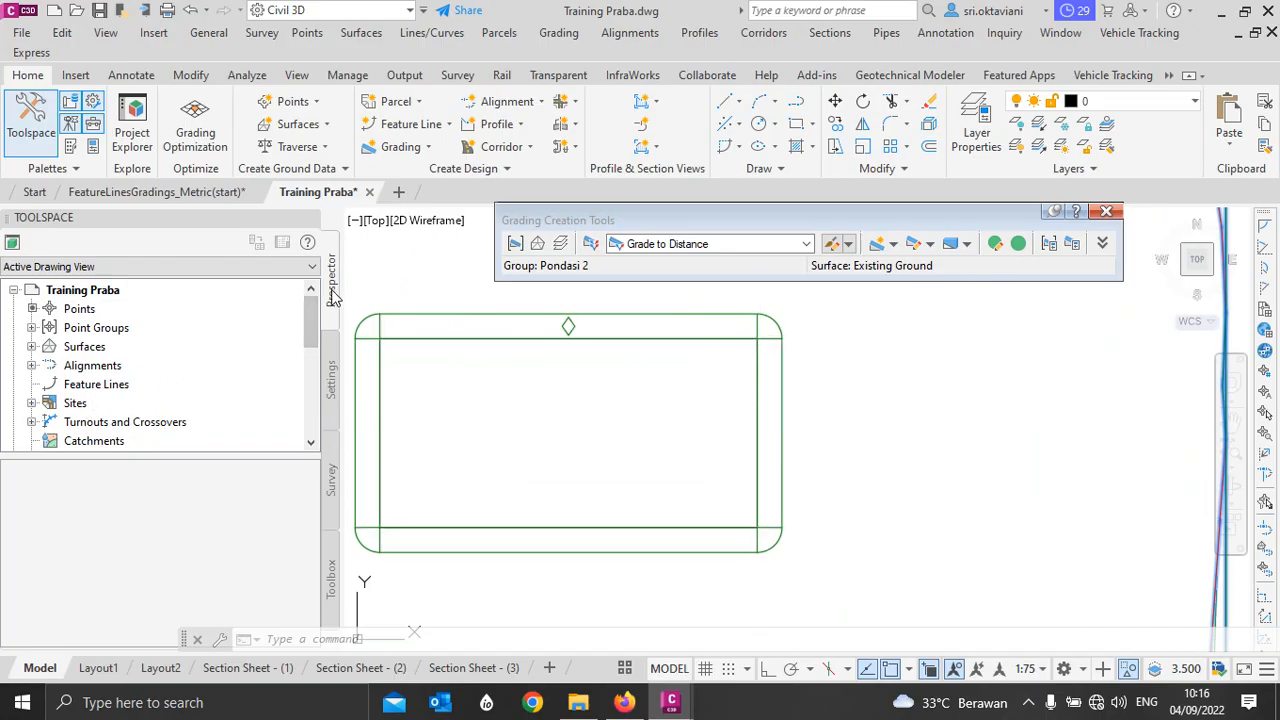
scroll(57, 383, "down", 3)
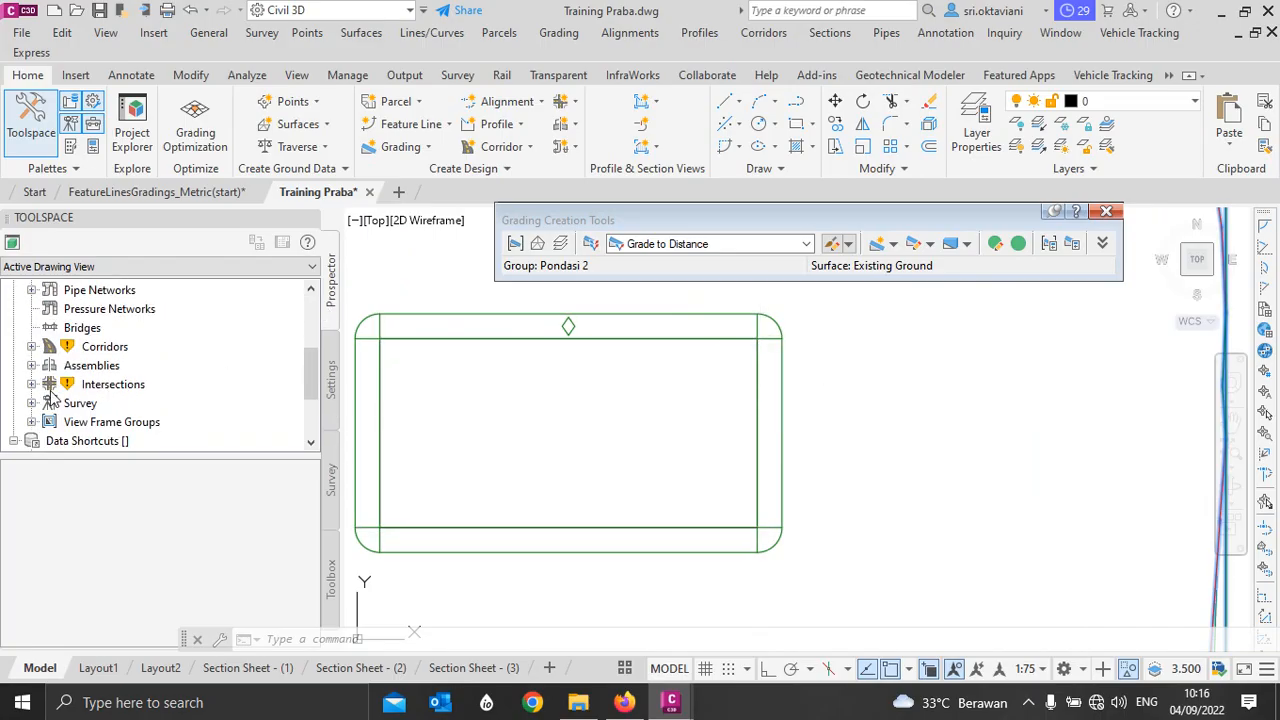
scroll(50, 395, "down", 2)
scroll(50, 385, "up", 5)
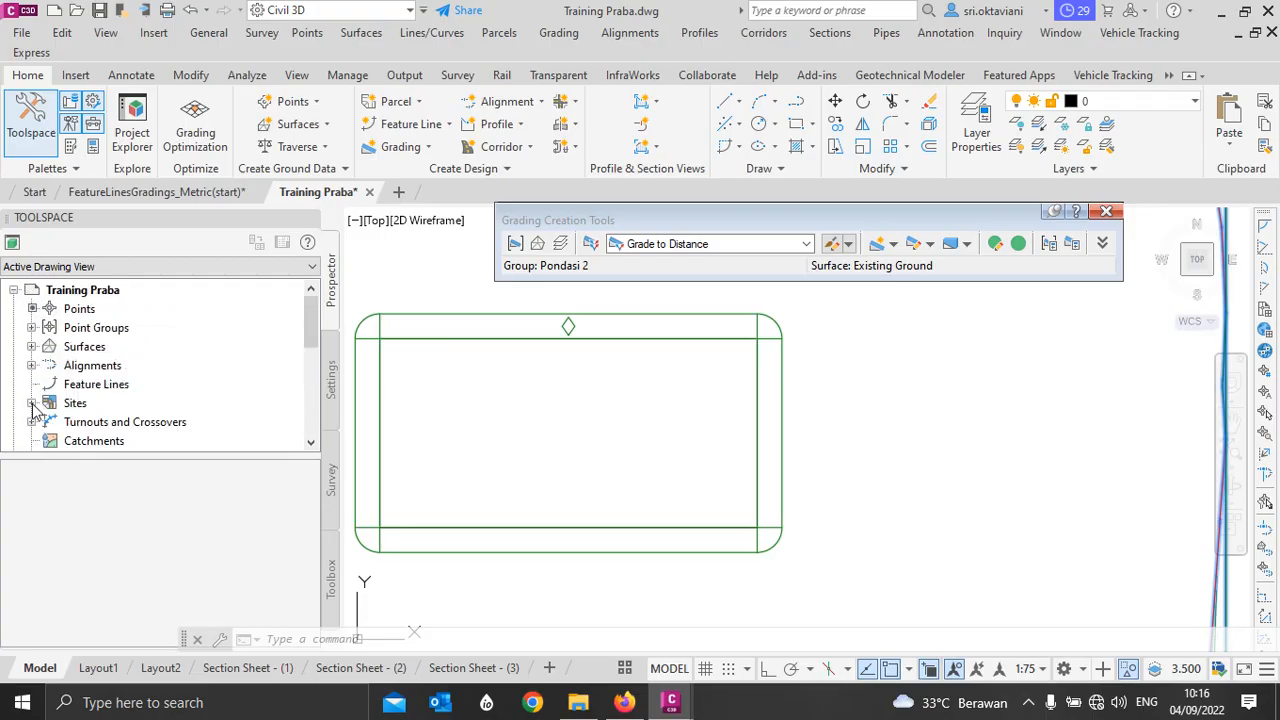
left_click(31, 403)
scroll(78, 358, "down", 2)
left_click(49, 309)
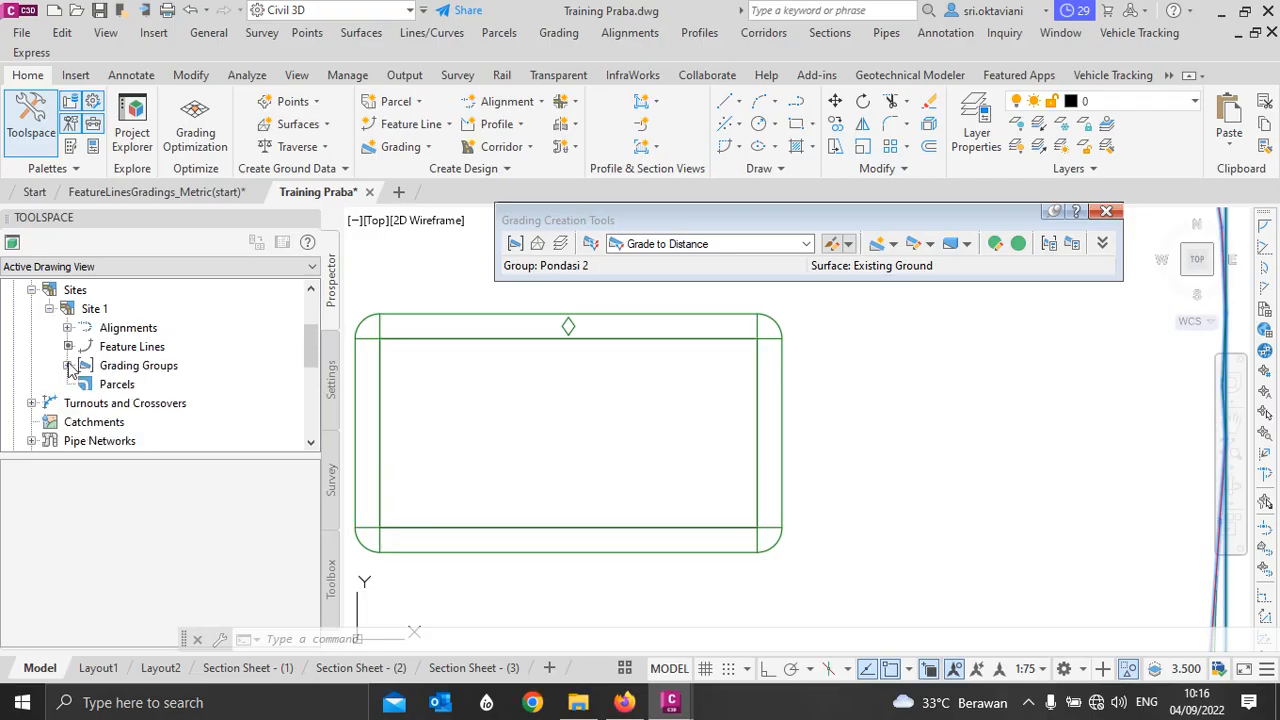
left_click(67, 365)
scroll(150, 395, "down", 1)
left_click(145, 384)
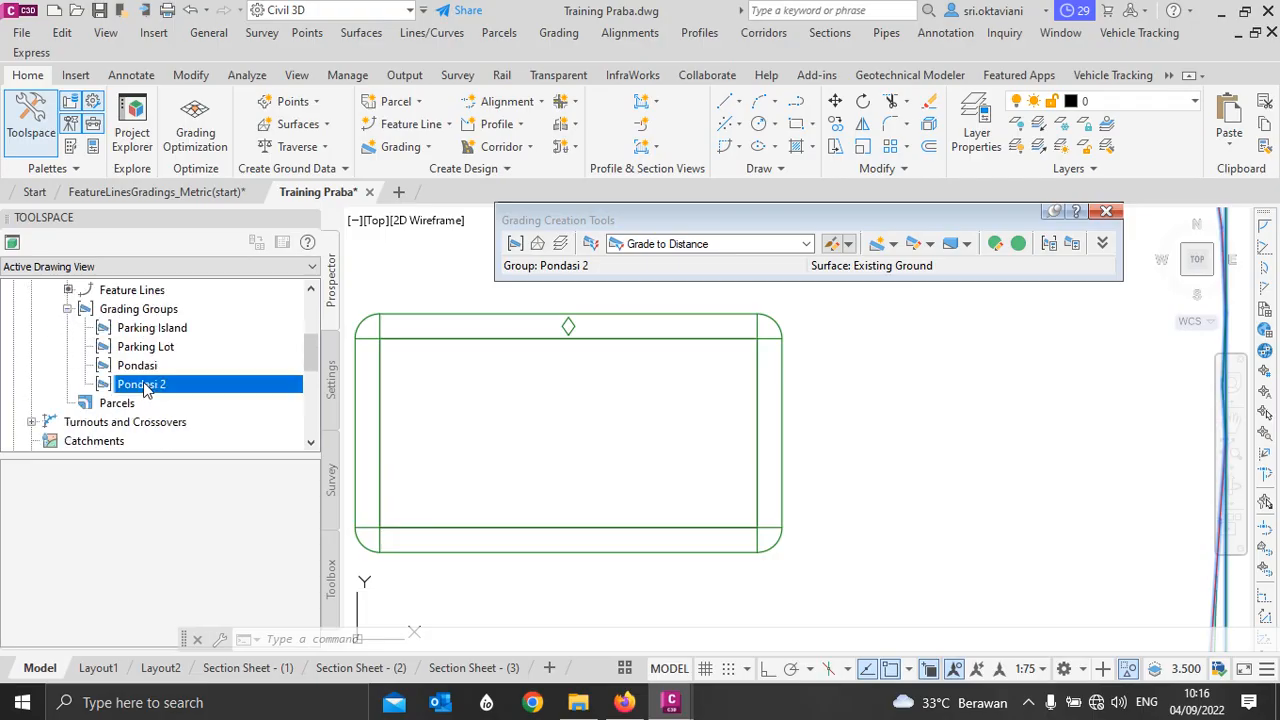
right_click(149, 389)
left_click(216, 398)
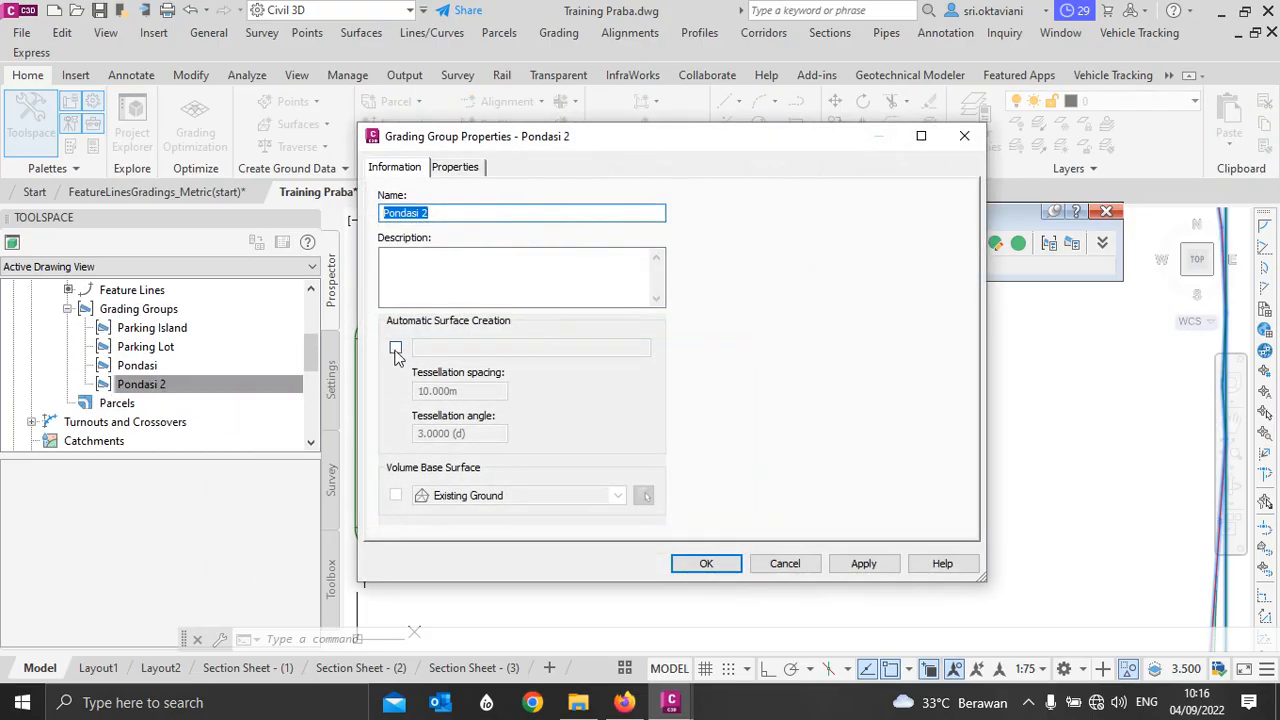
Step: Enable automatic TIN surface creation for Pondasi 2 with a tessellation spacing of 1 m, and use Existing Ground as the volume base surface
left_click(395, 349)
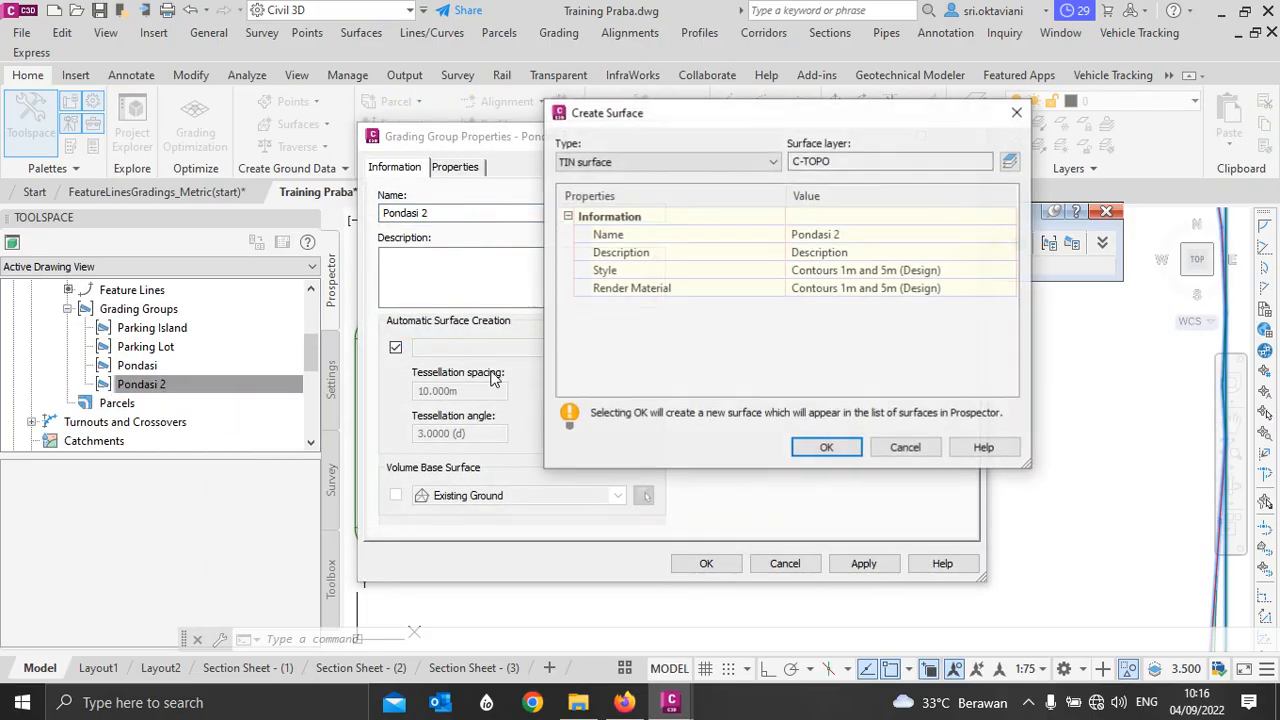
left_click(826, 447)
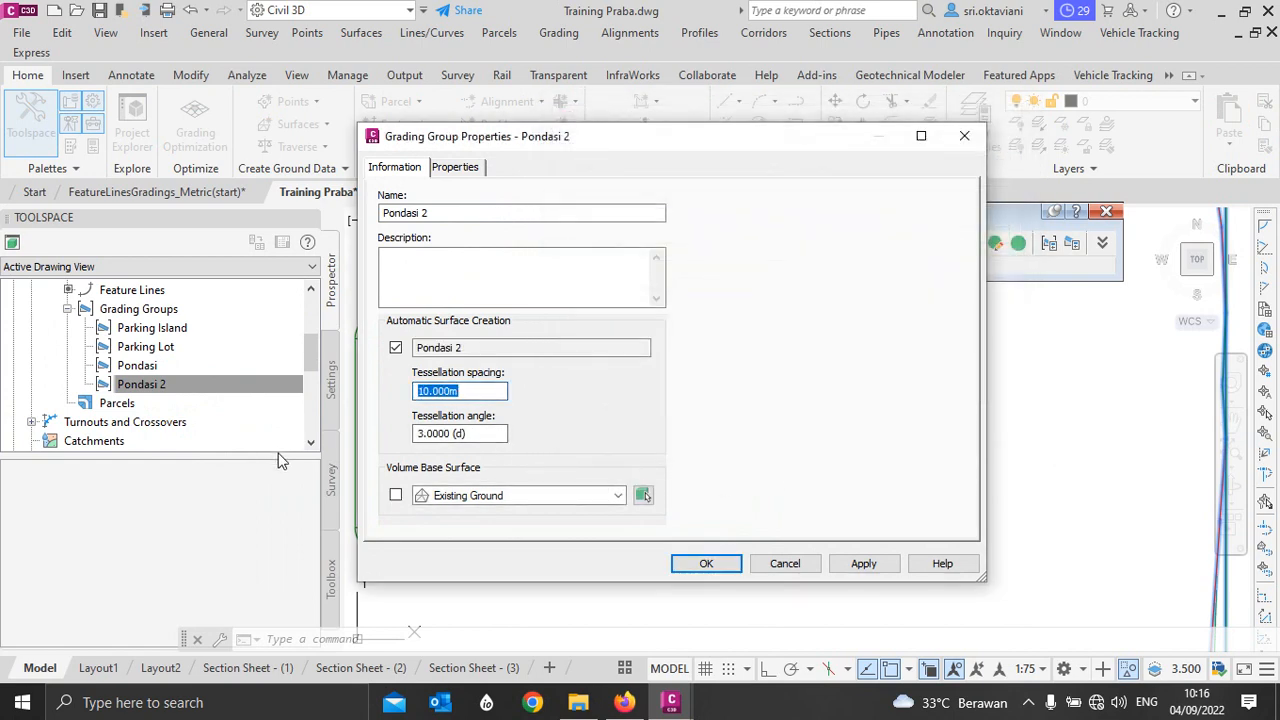
type("1")
left_click(395, 497)
left_click(705, 564)
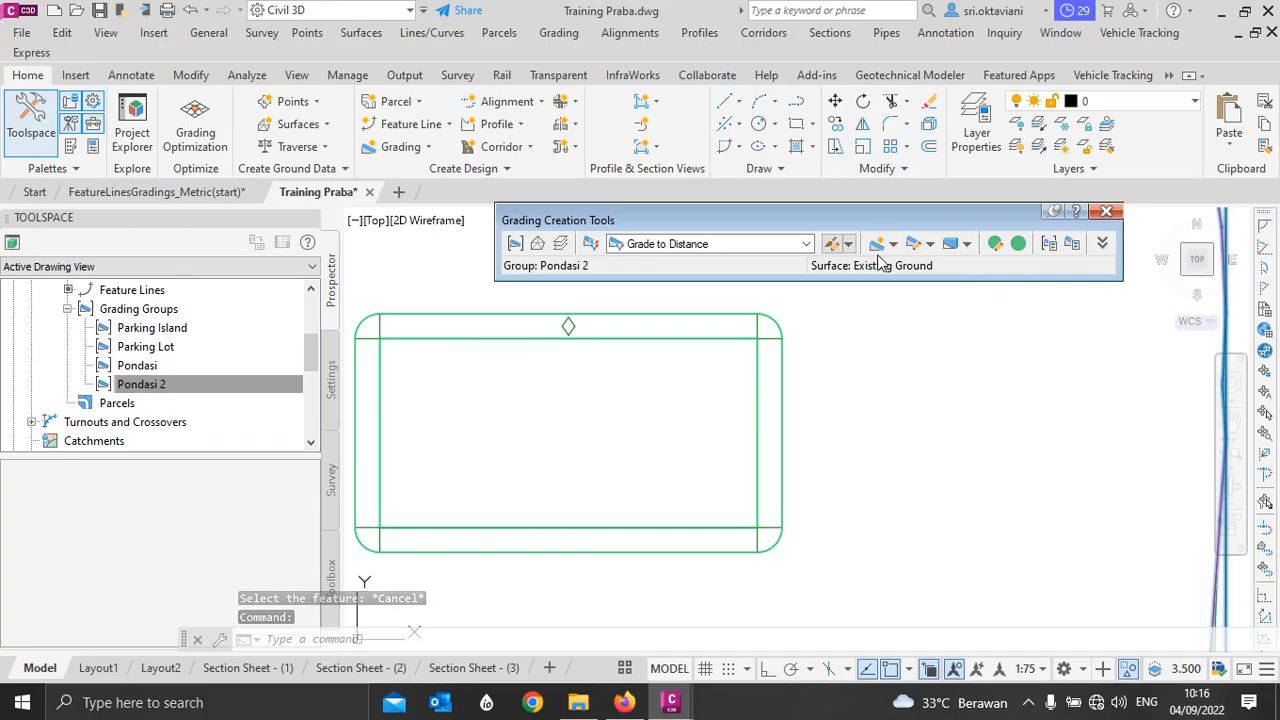
Step: Auto-balance the entire Pondasi 2 grading group to a required volume of 100 cubic metres with the Grading Volume Tools
left_click(966, 244)
left_click(985, 264)
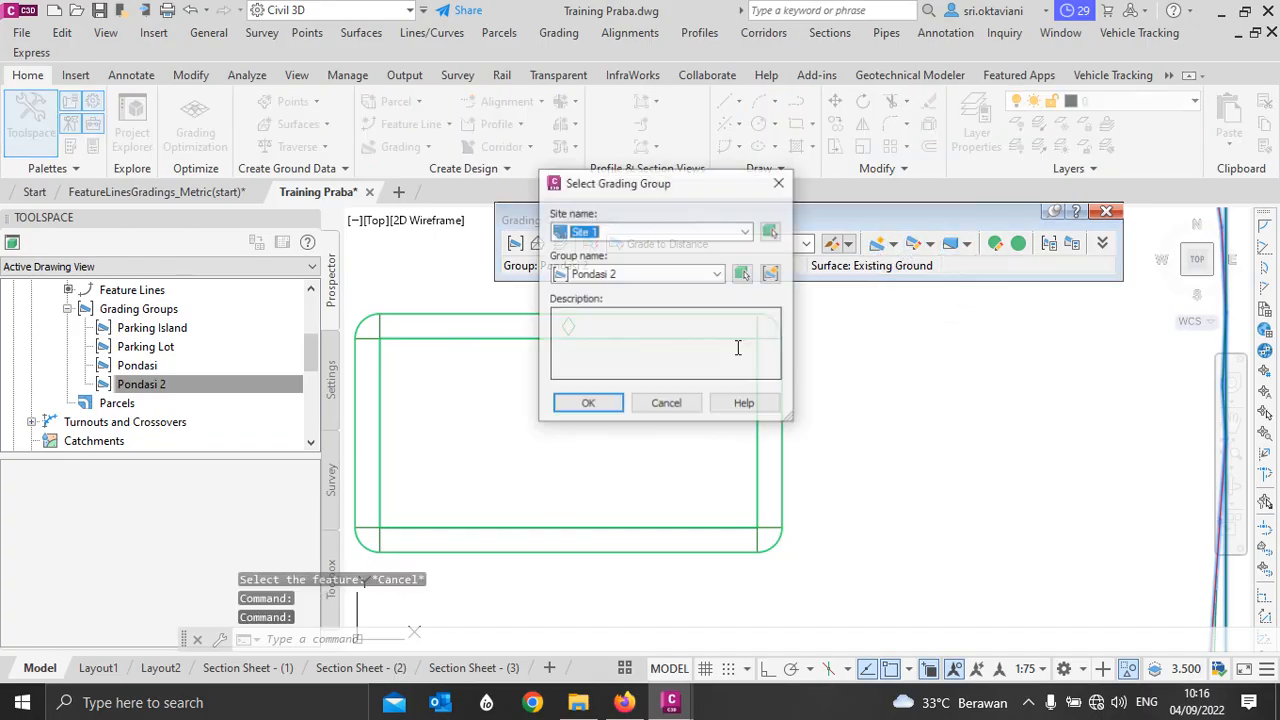
left_click(587, 403)
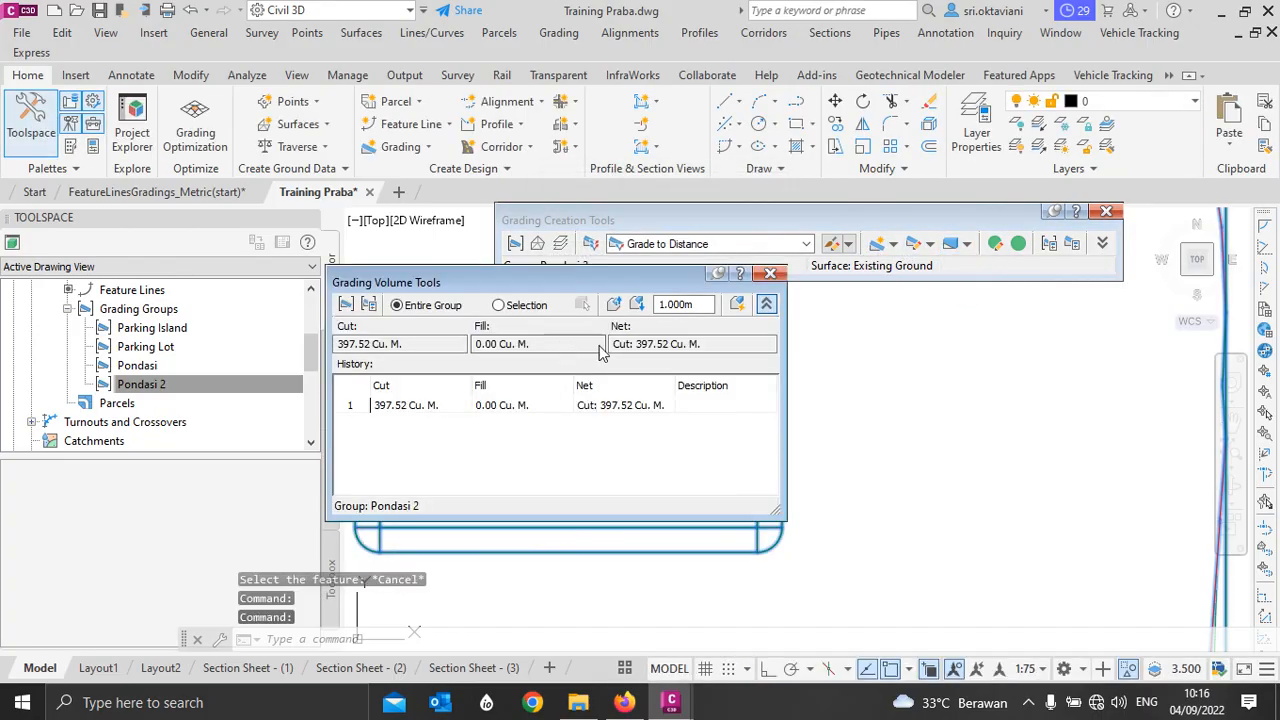
left_click(740, 308)
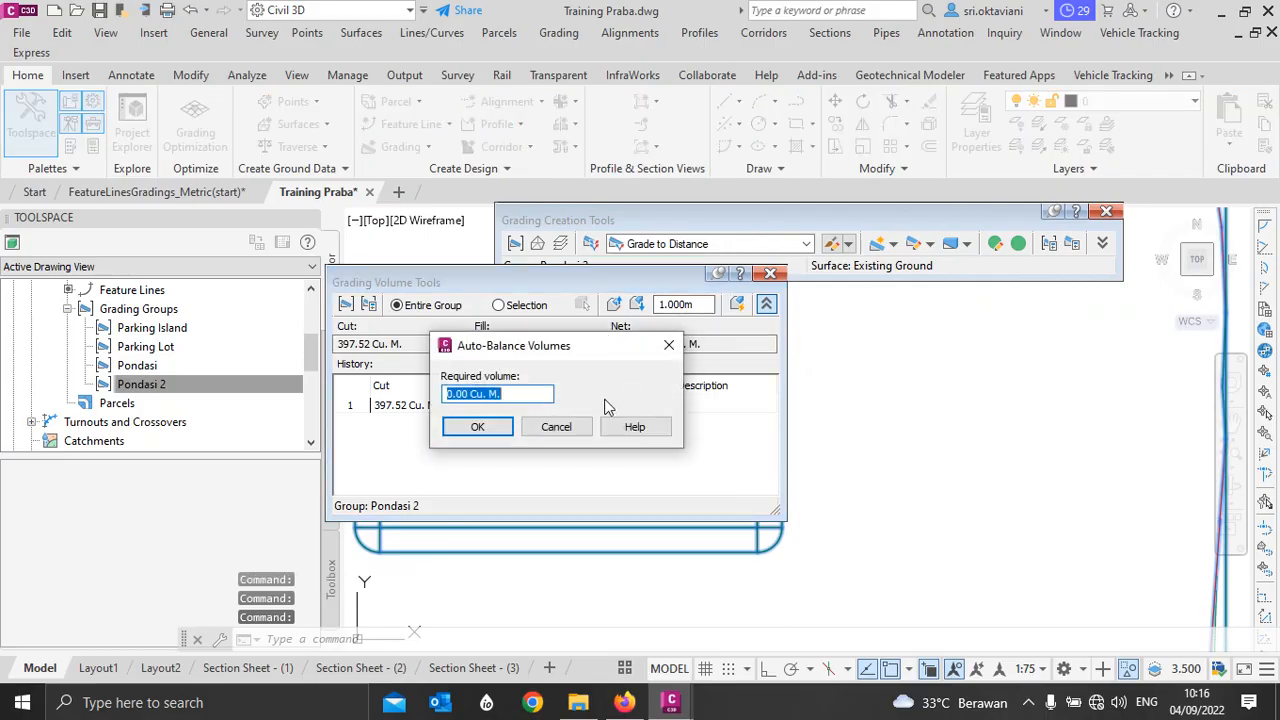
type("100")
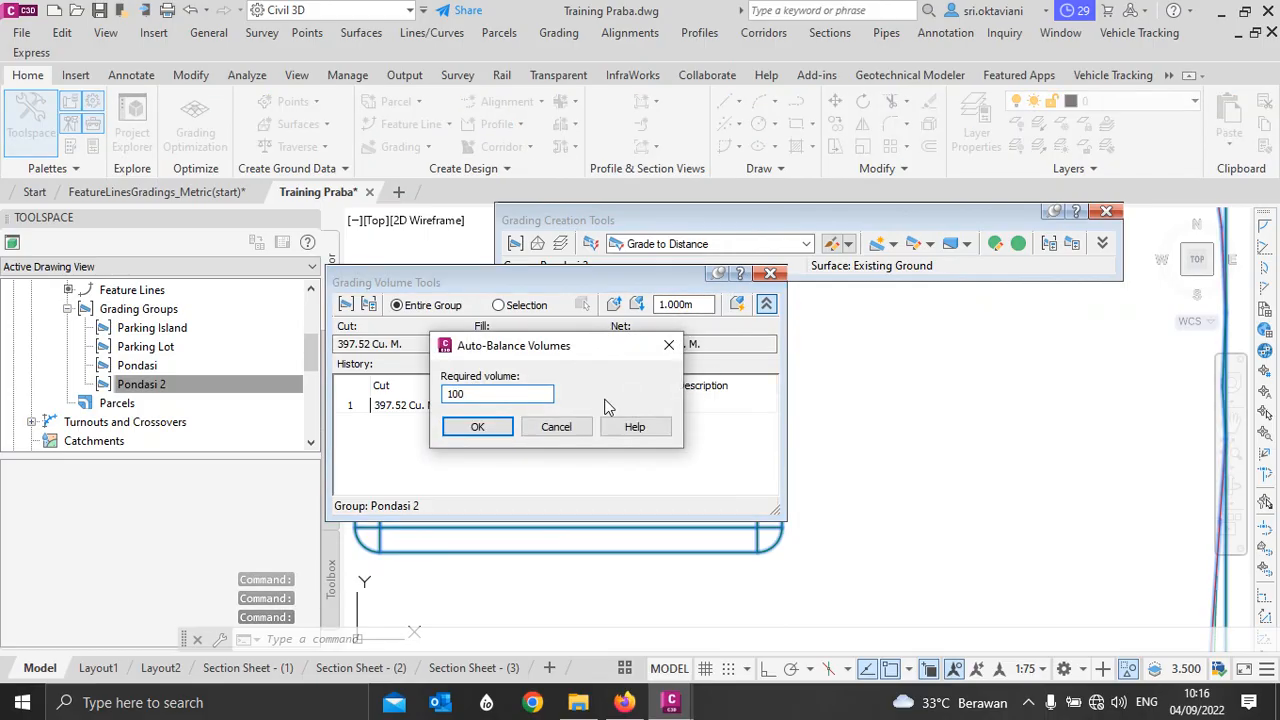
left_click(477, 427)
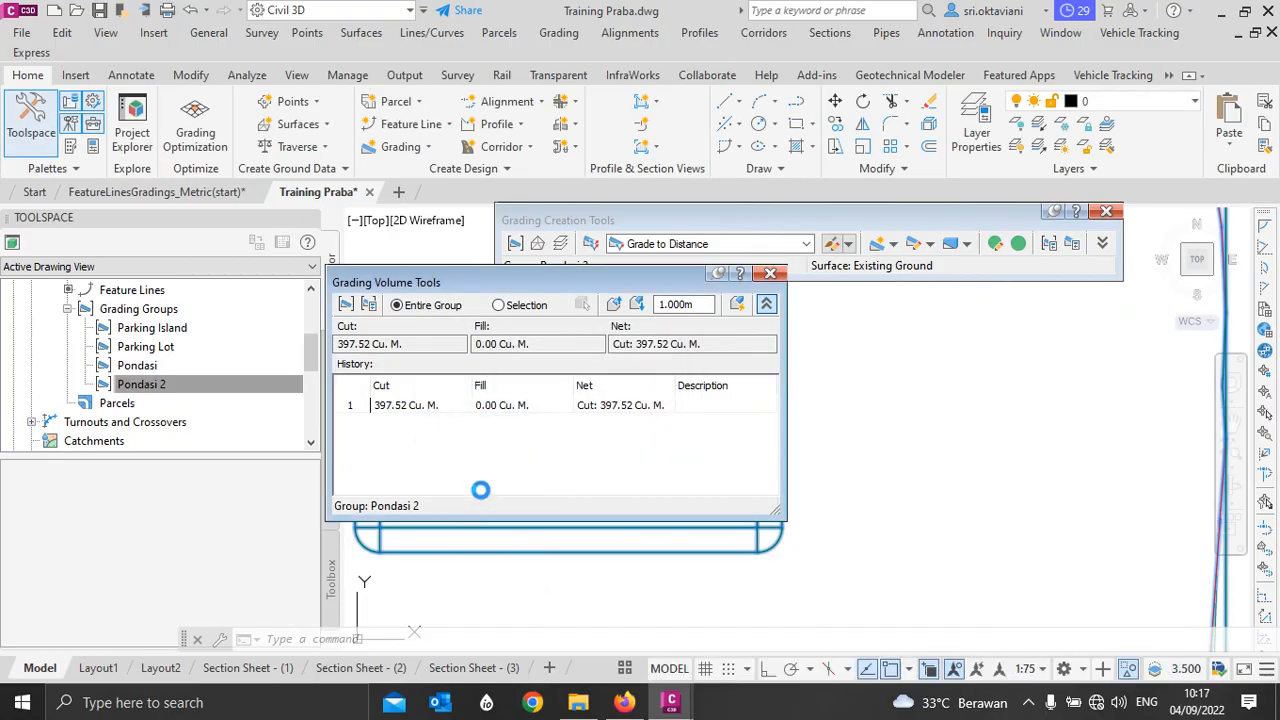
left_click(770, 274)
key("Escape")
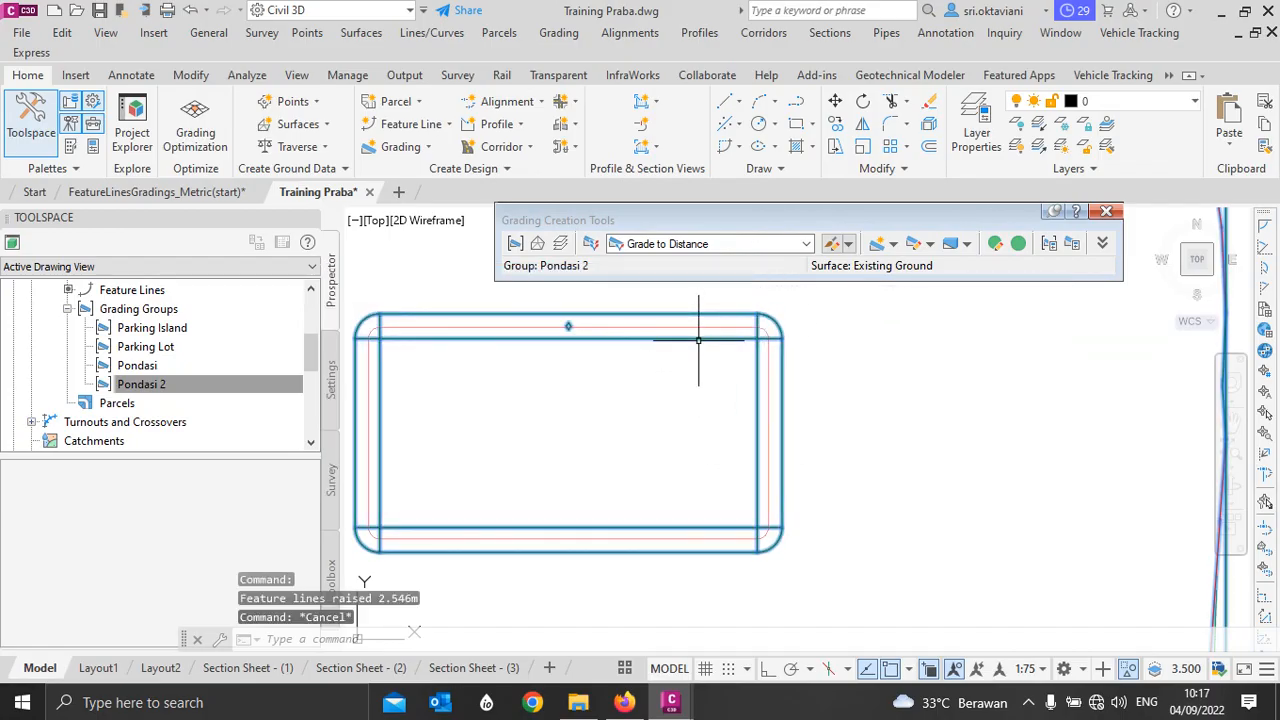
key("Escape")
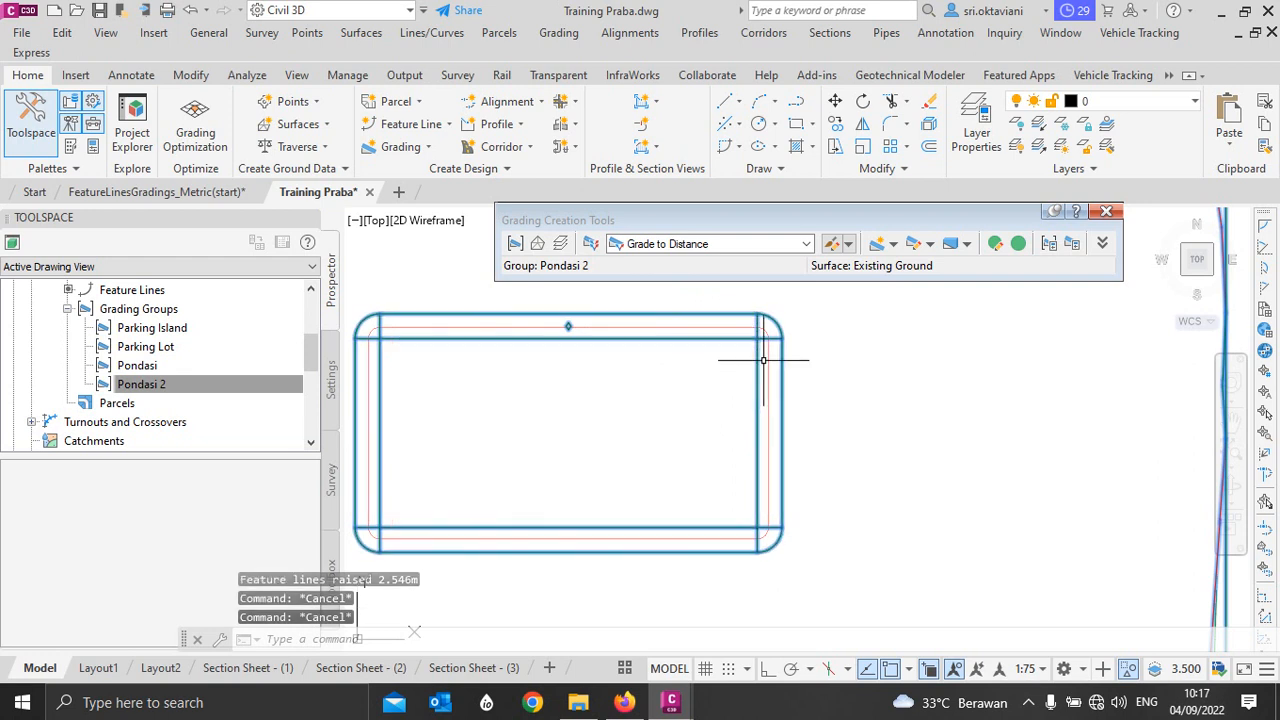
Step: Check the point elevations of the inner rectangular feature line in the Elevation Editor, and close the editor
left_click(160, 191)
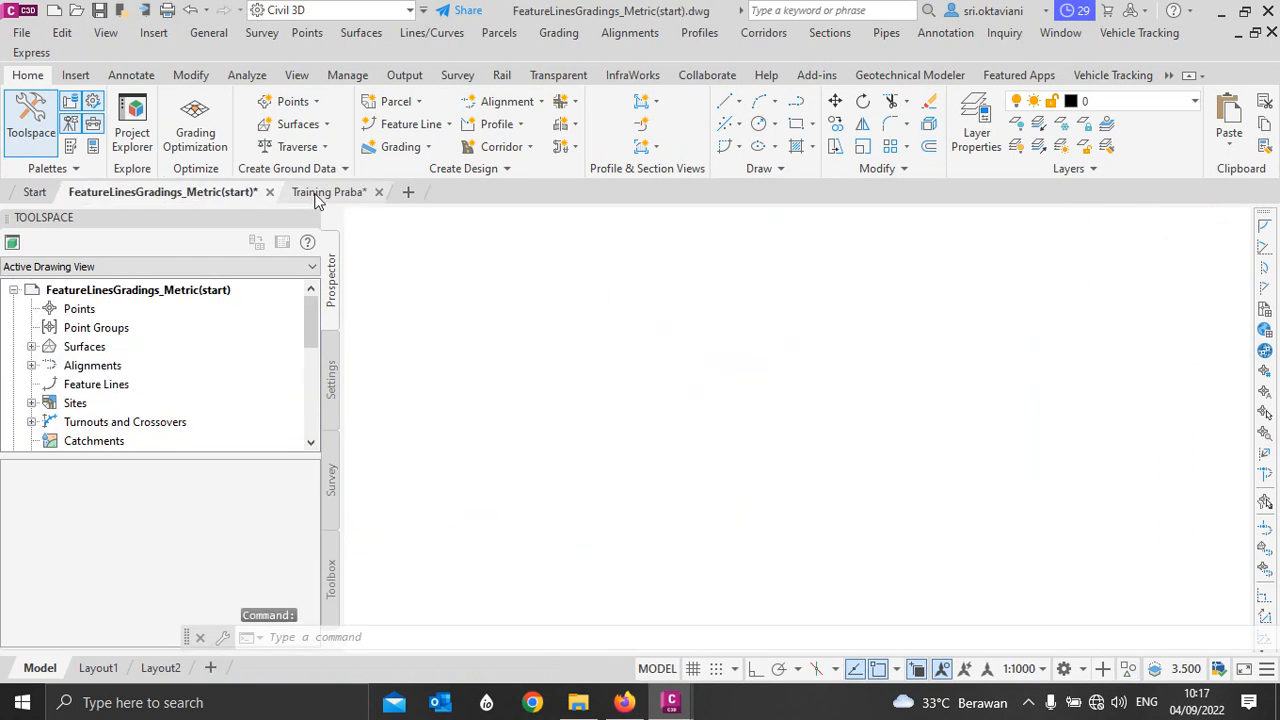
left_click(322, 192)
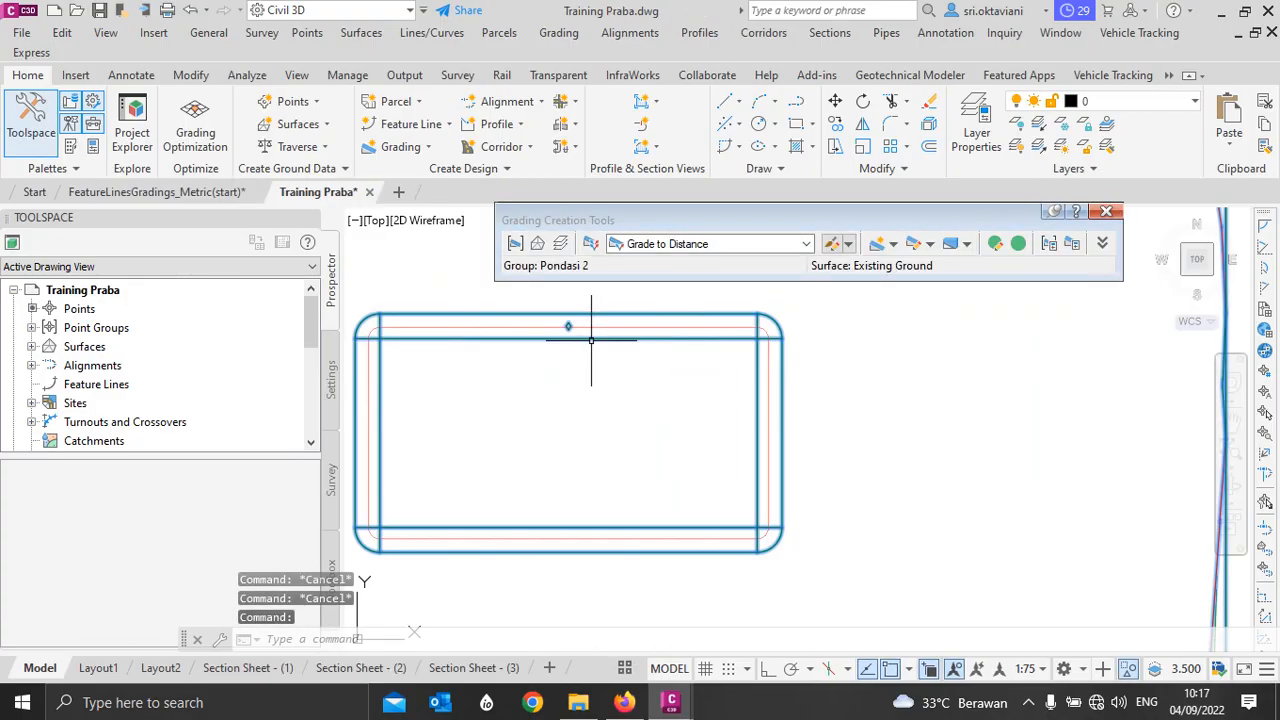
left_click(591, 333)
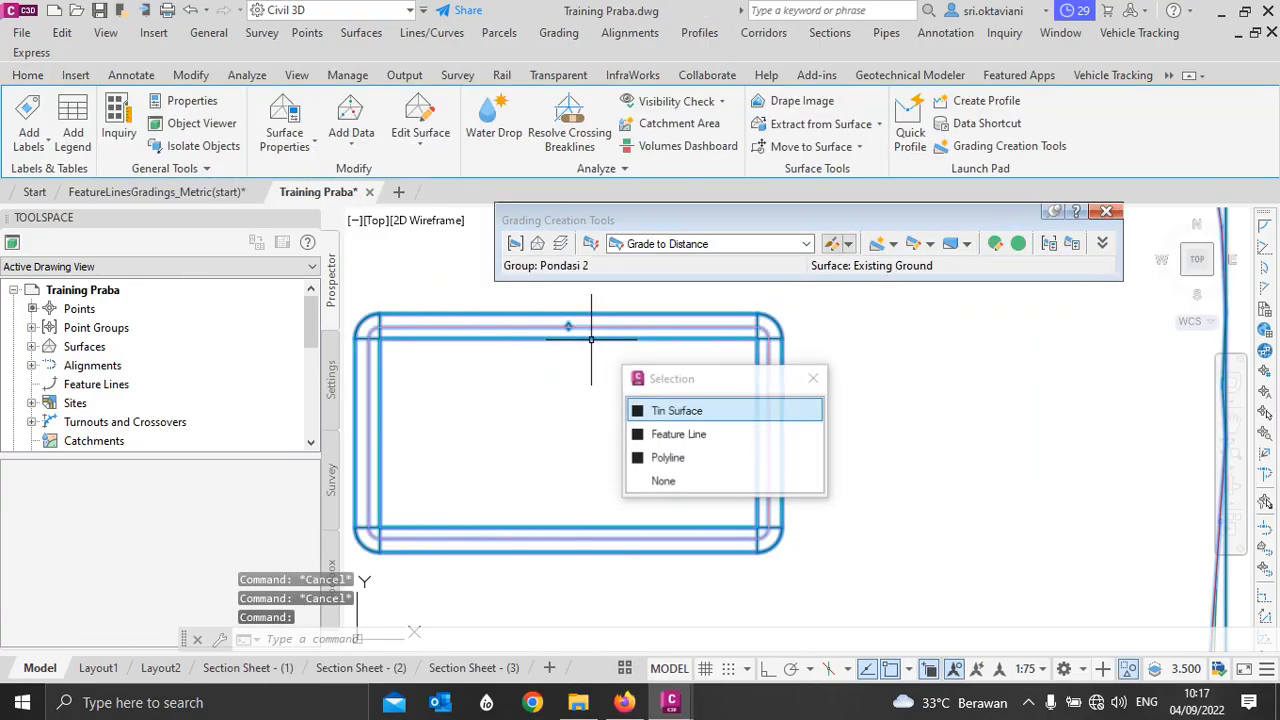
left_click(673, 434)
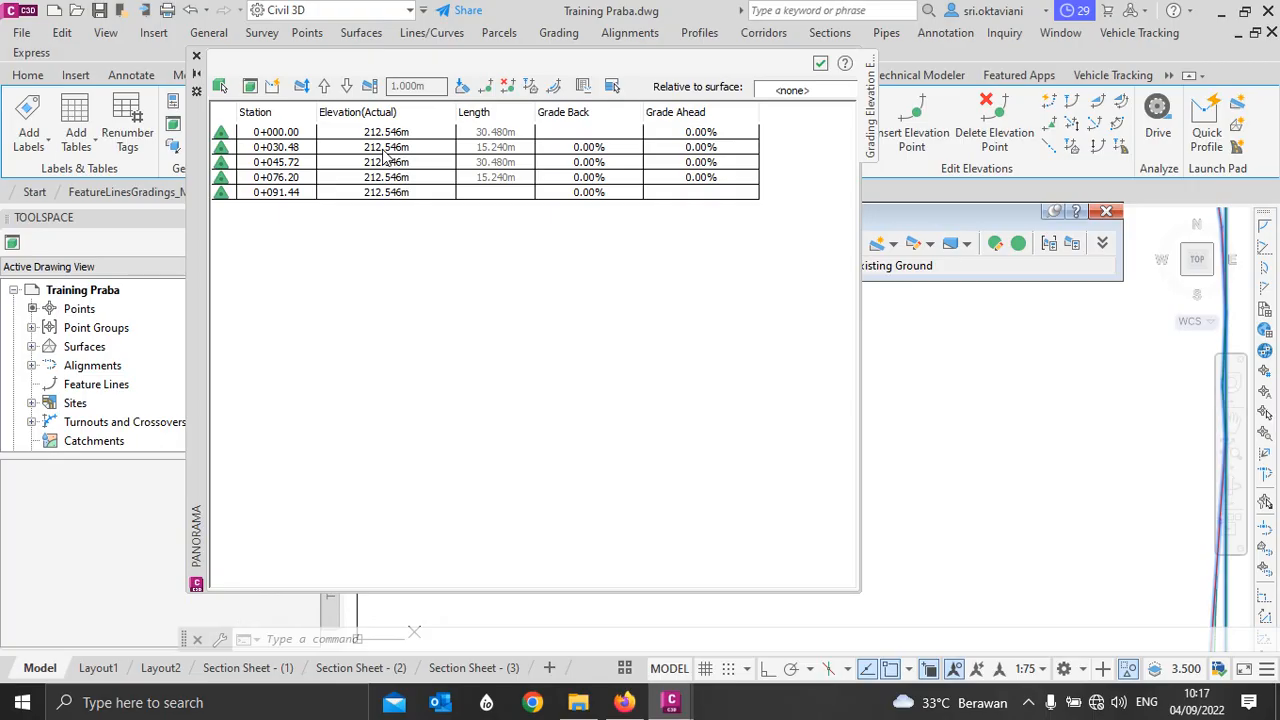
left_click(820, 63)
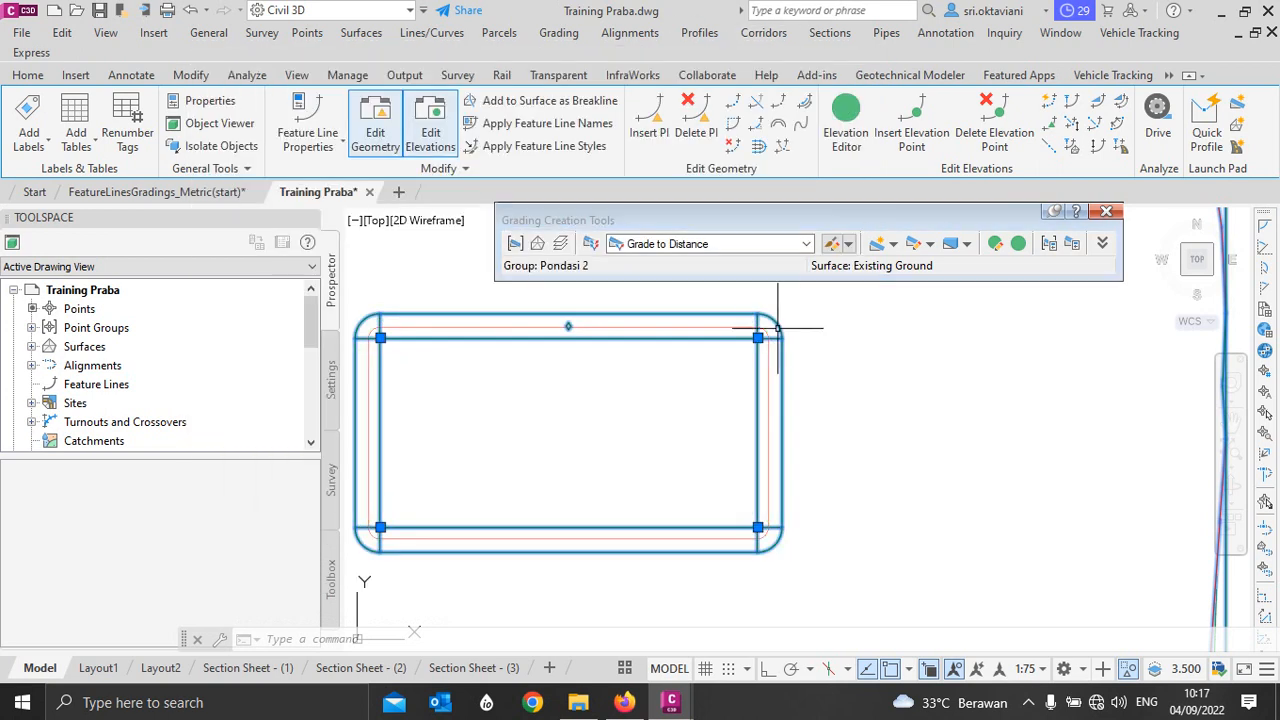
Step: Auto-balance the Pondasi 2 grading to a required volume of 1000 cubic metres, and close the volume and grading creation tools
left_click(966, 244)
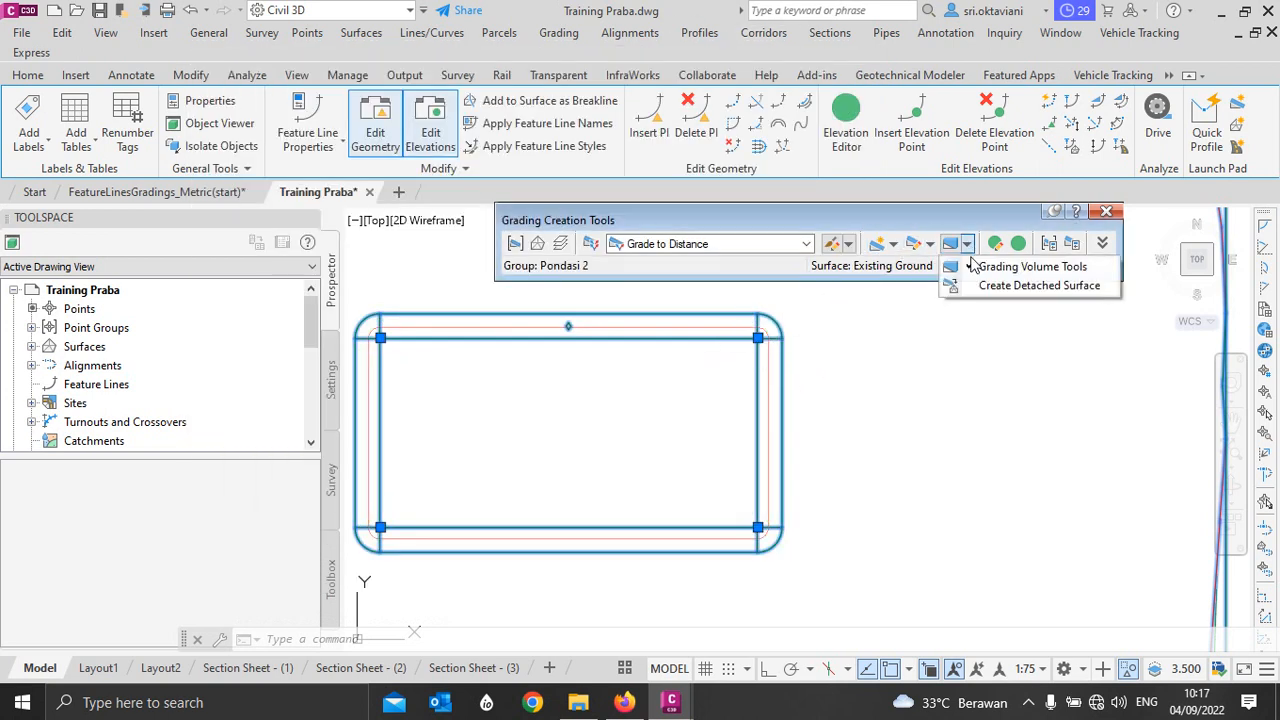
left_click(1010, 266)
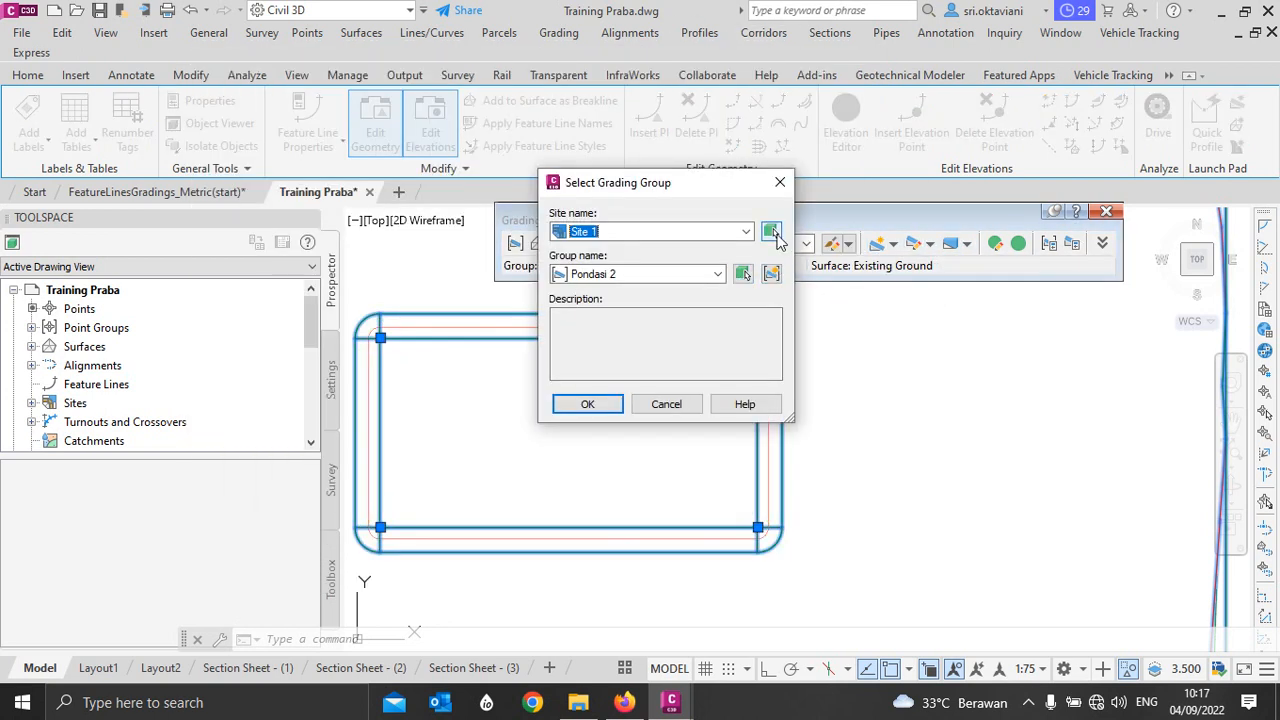
left_click(609, 407)
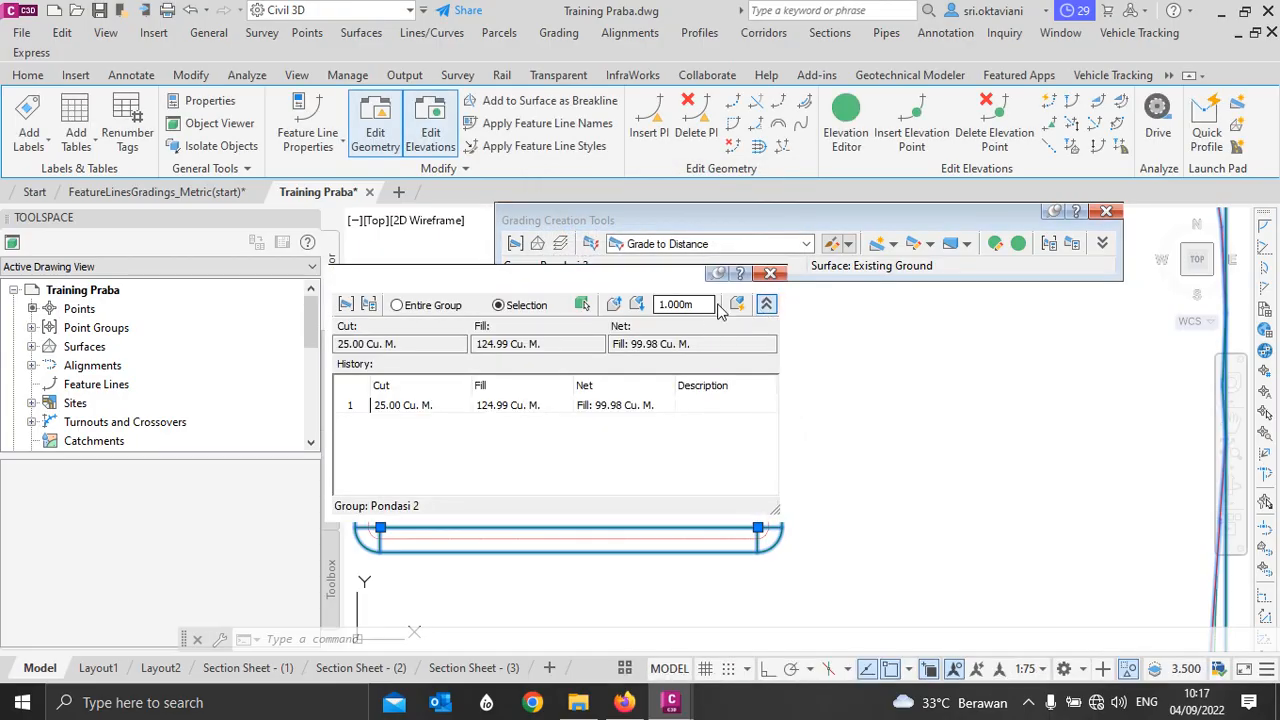
left_click(738, 305)
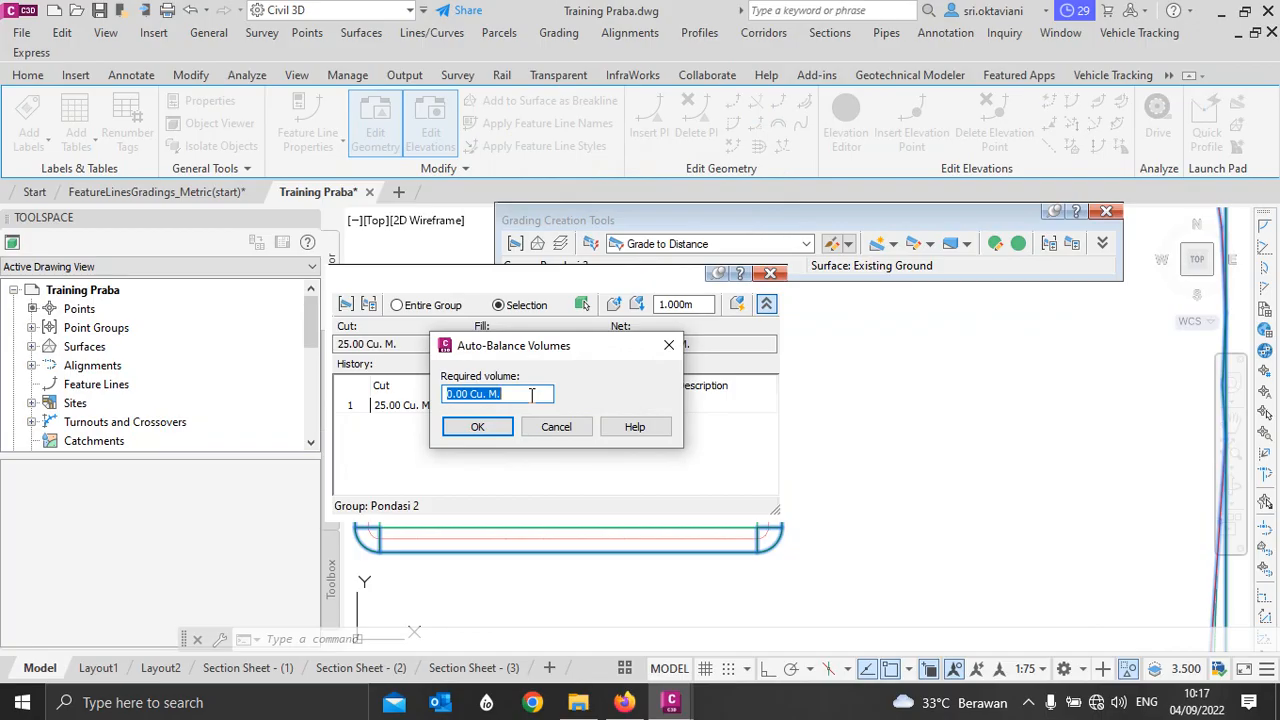
type("1000")
left_click(480, 427)
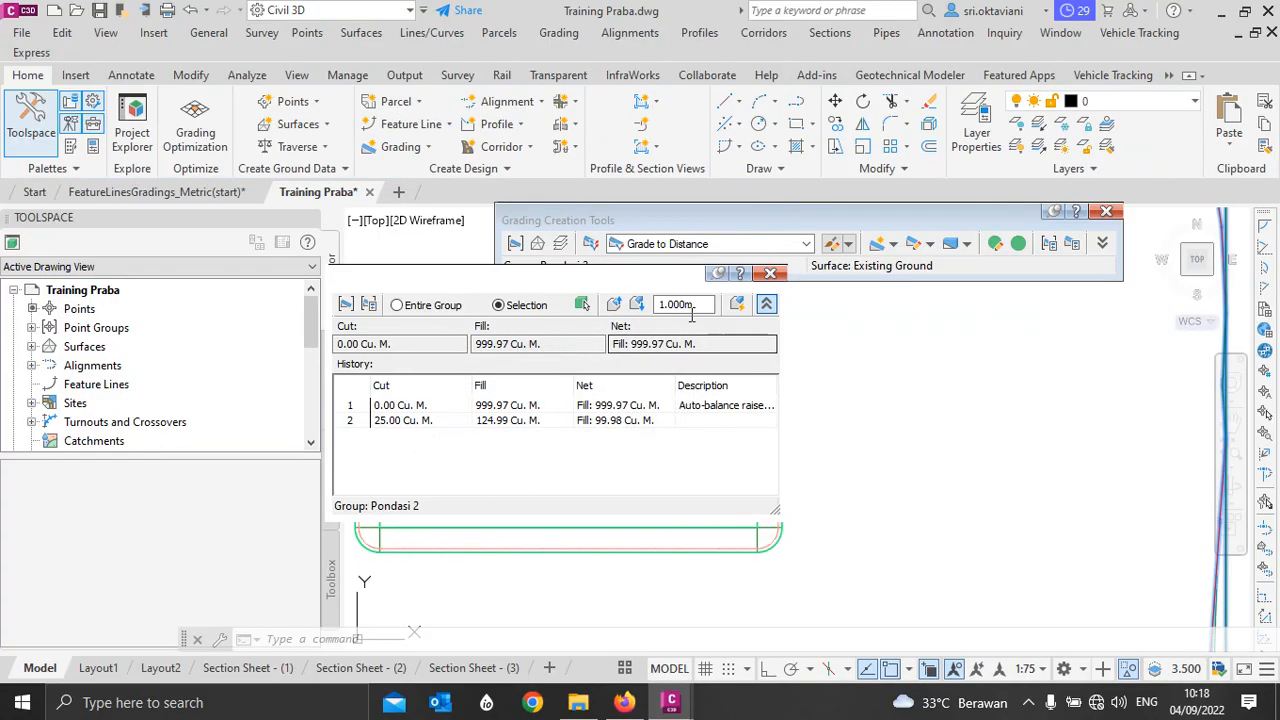
left_click(770, 273)
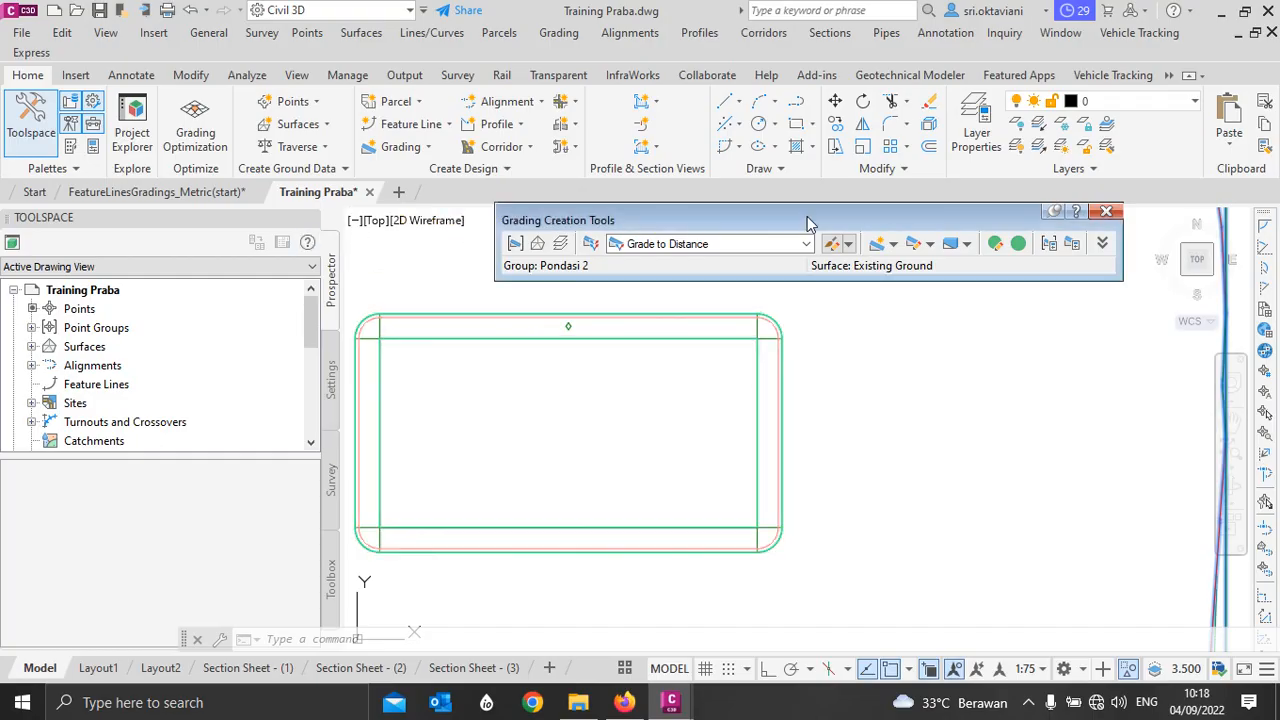
left_click(1106, 211)
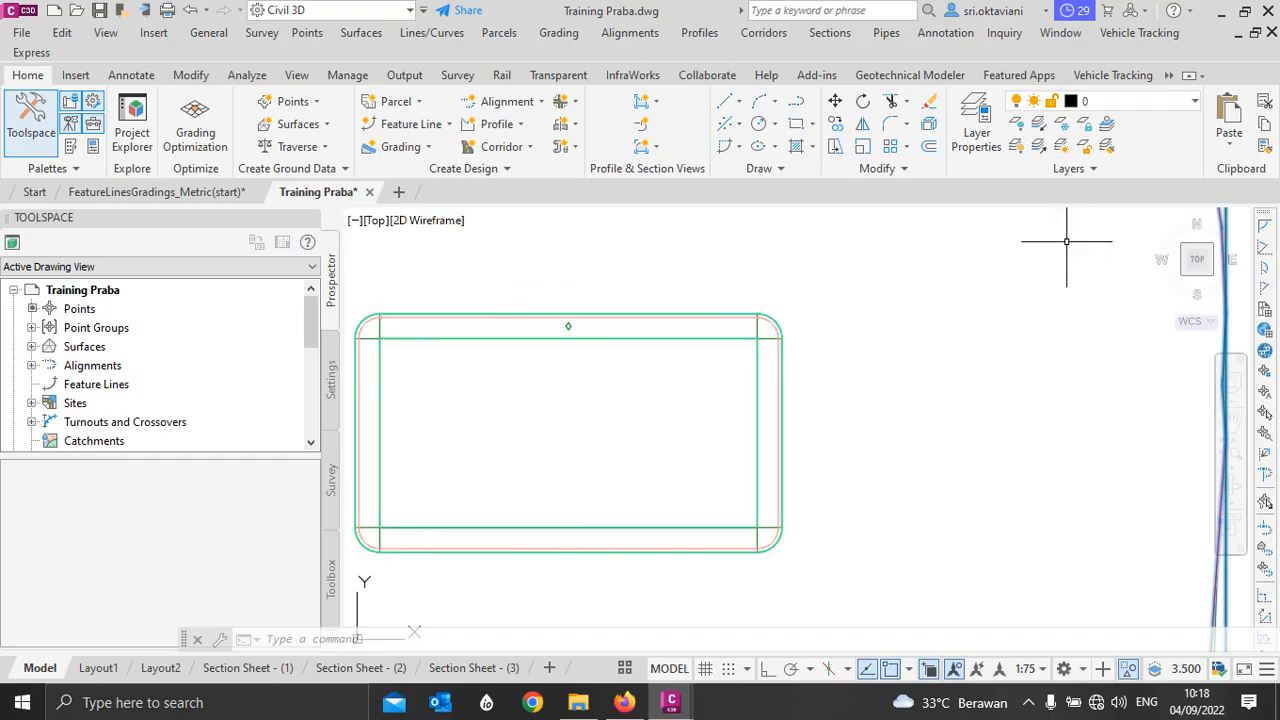
Step: Examine the rebalanced rectangular feature line's point elevations in the Elevation Editor
left_click(705, 338)
left_click(787, 434)
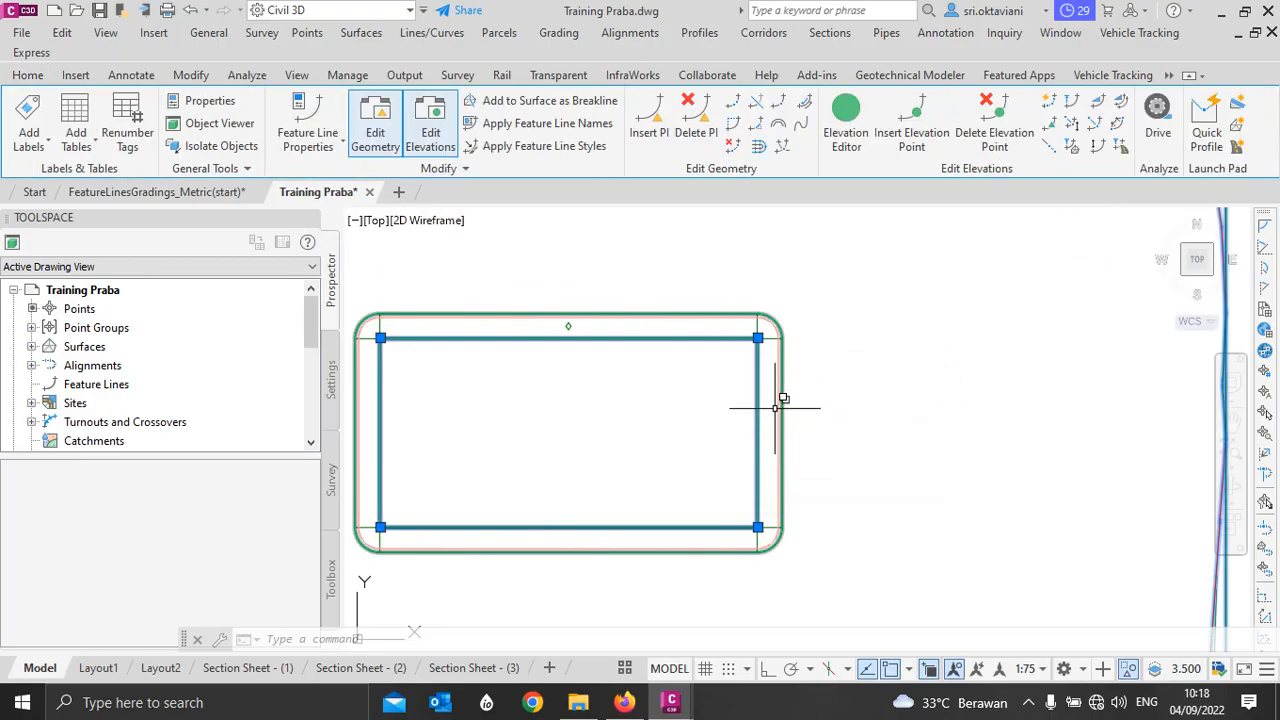
left_click(846, 110)
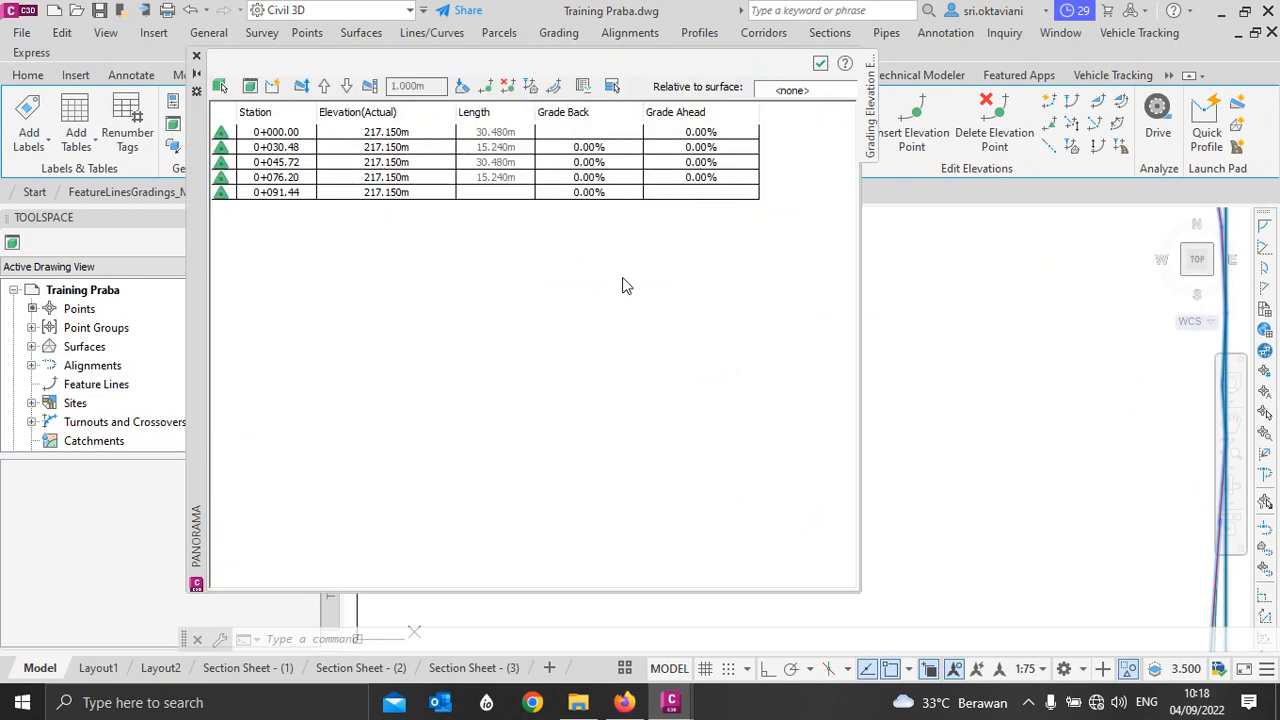